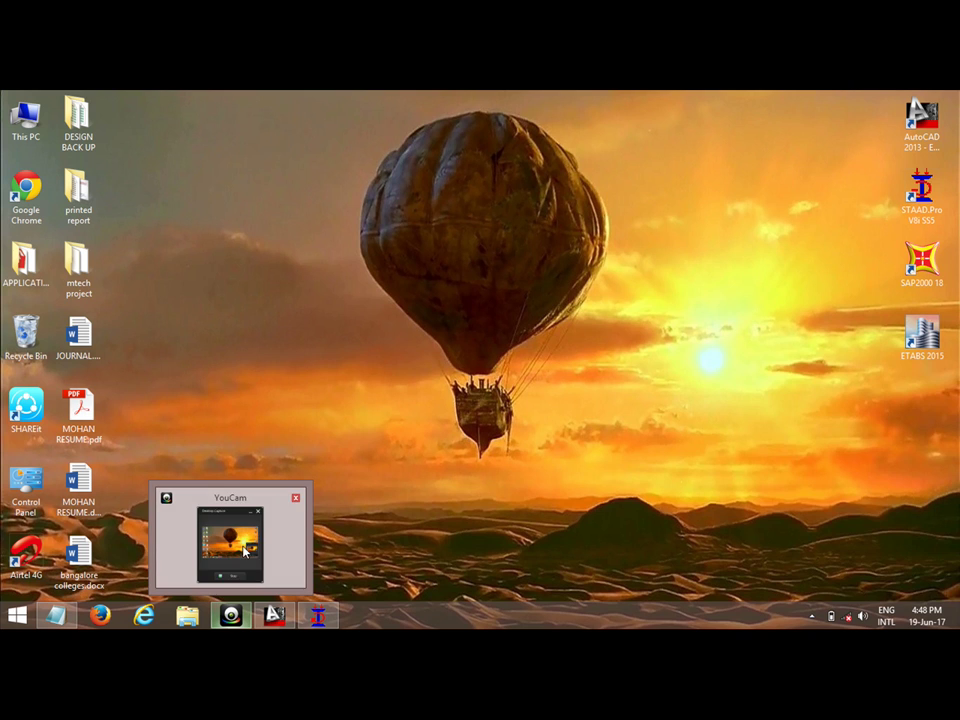
- Switch to AutoCAD and examine the bay dimensions in the building's plan and elevation drawings
left_click(243, 547)
left_click(229, 609)
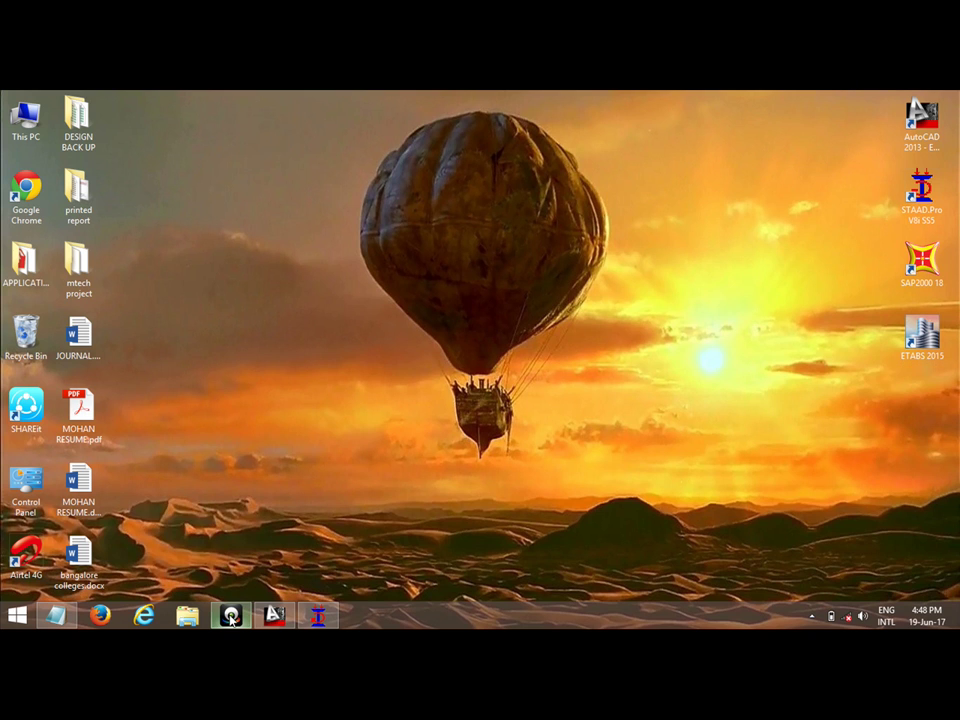
left_click(274, 614)
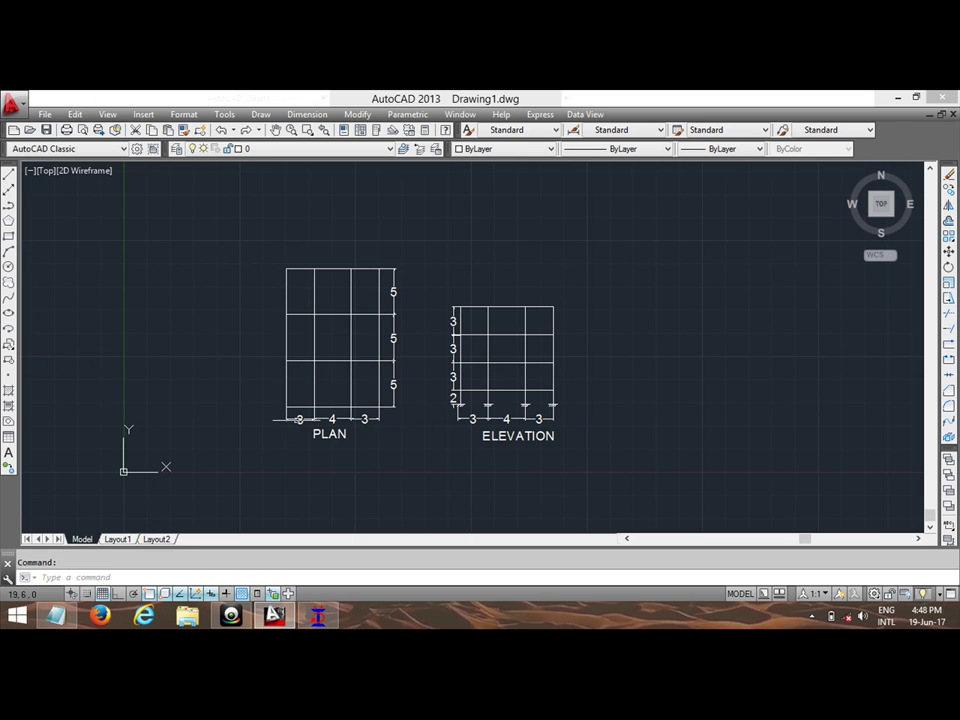
scroll(326, 306, "up", 4)
scroll(326, 306, "down", 4)
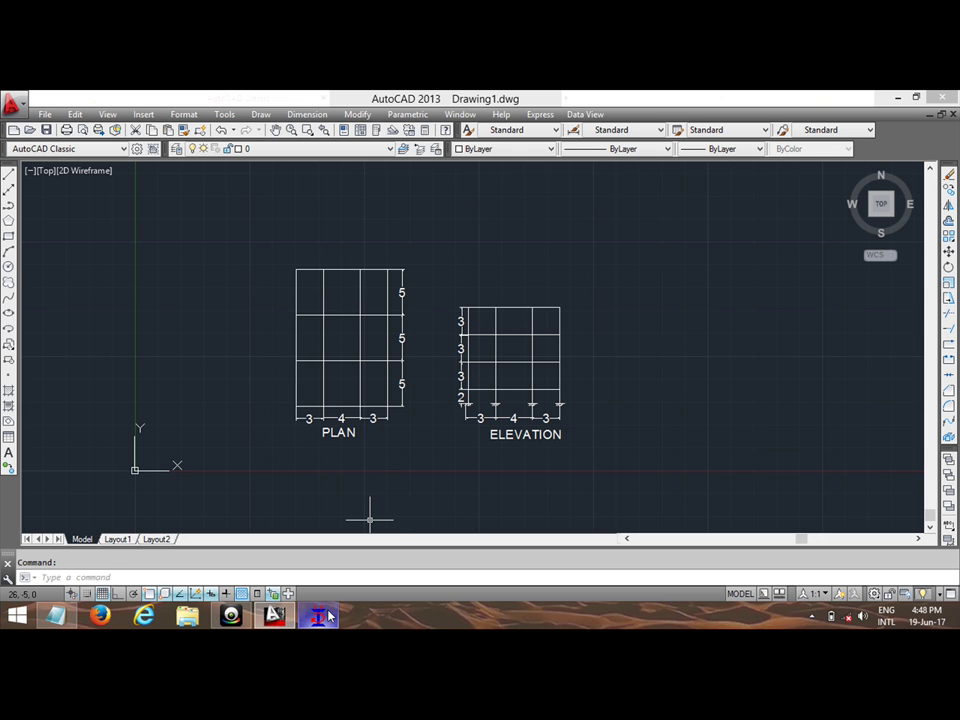
- Switch to STAAD.Pro and create a new Space project named "residential building" that starts in the Structure Wizard
left_click(330, 617)
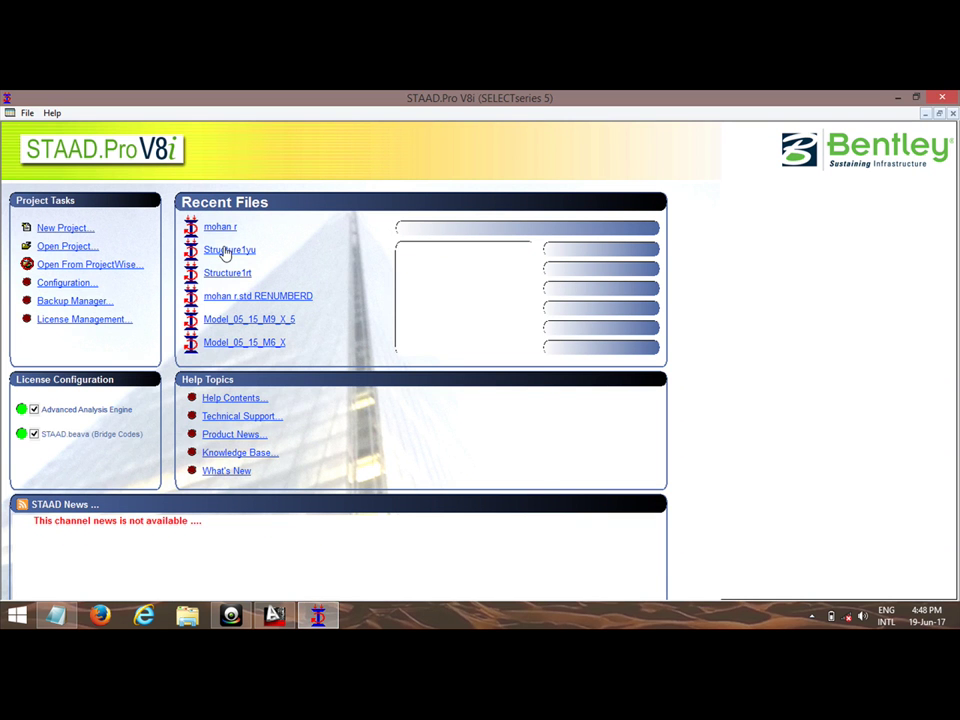
left_click(77, 232)
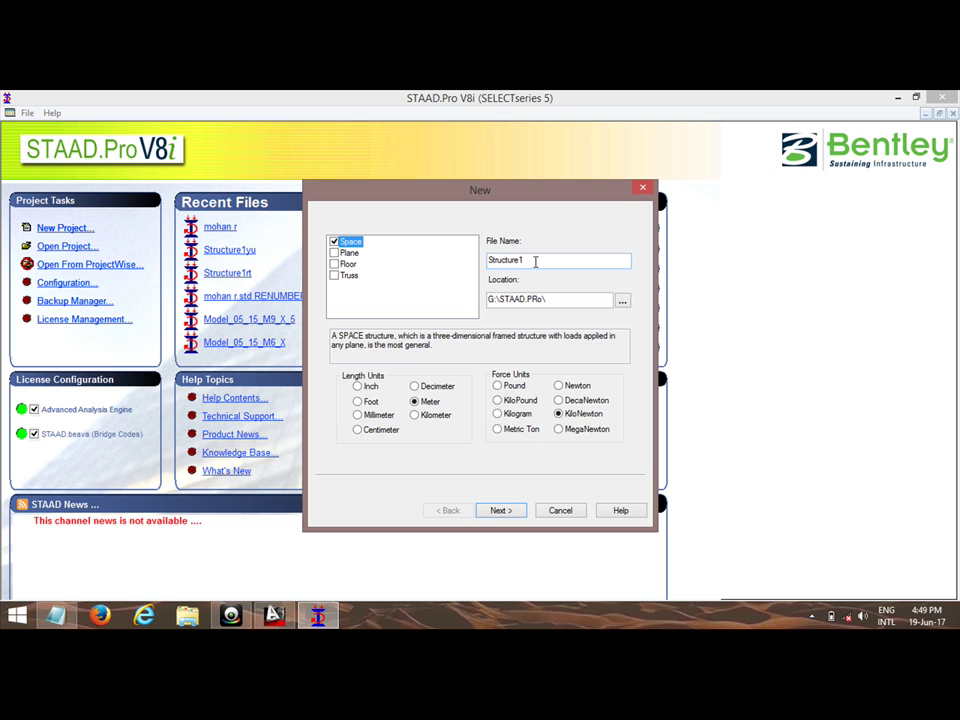
left_click_drag(535, 261, 476, 270)
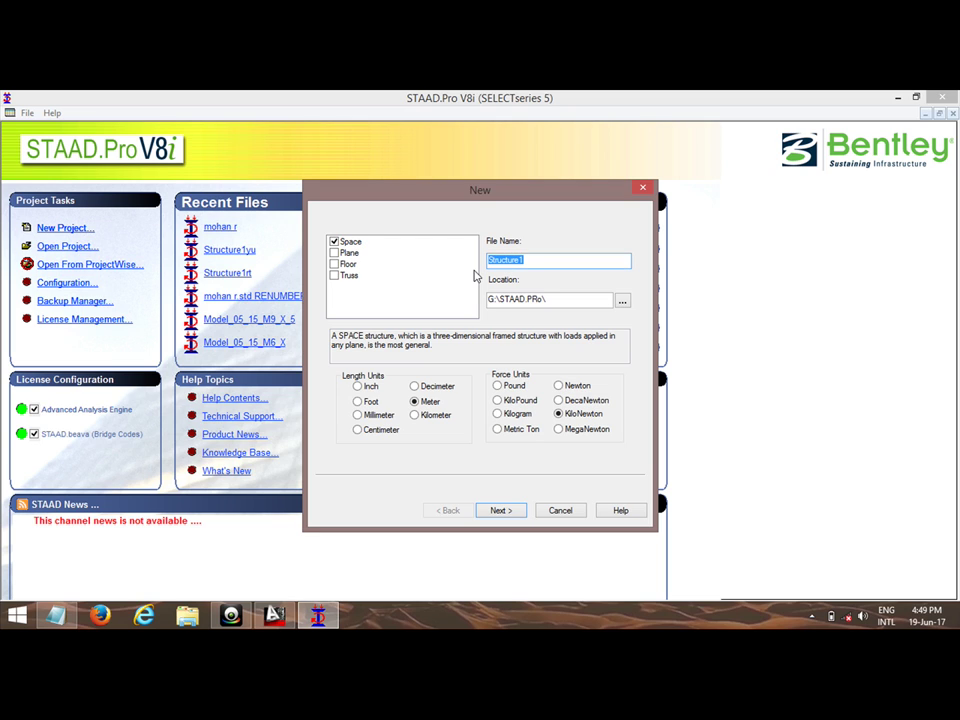
type("residential building")
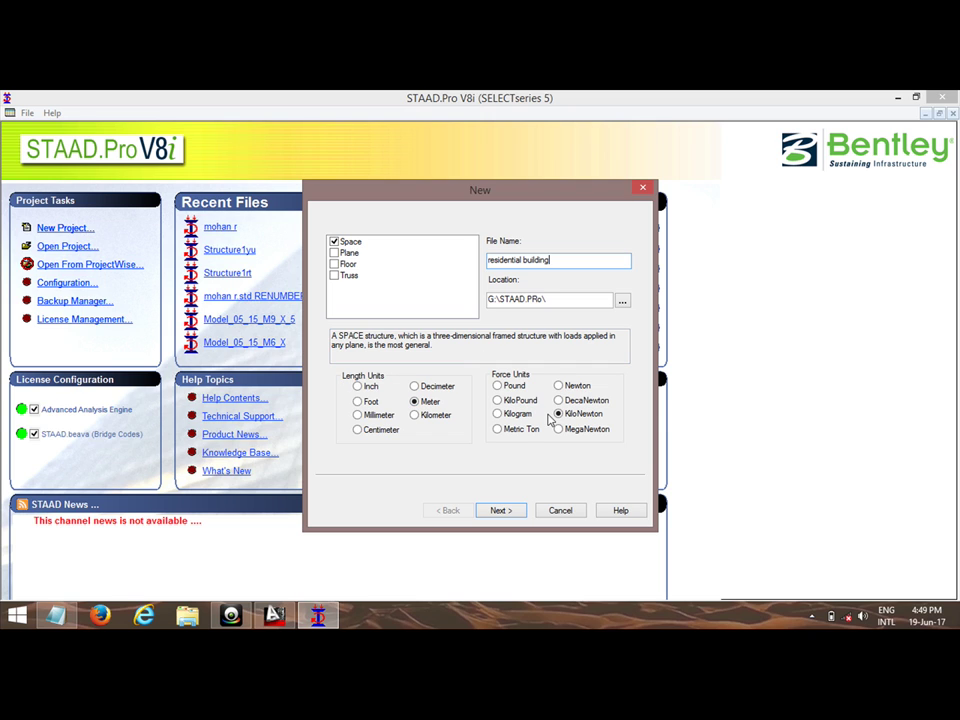
left_click(519, 513)
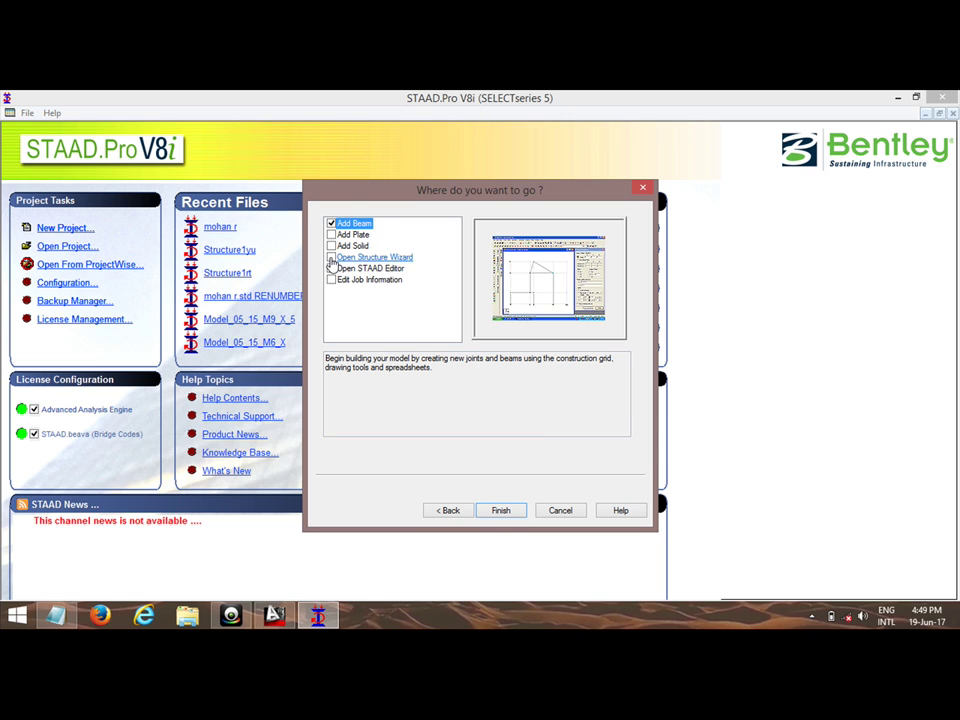
left_click(331, 258)
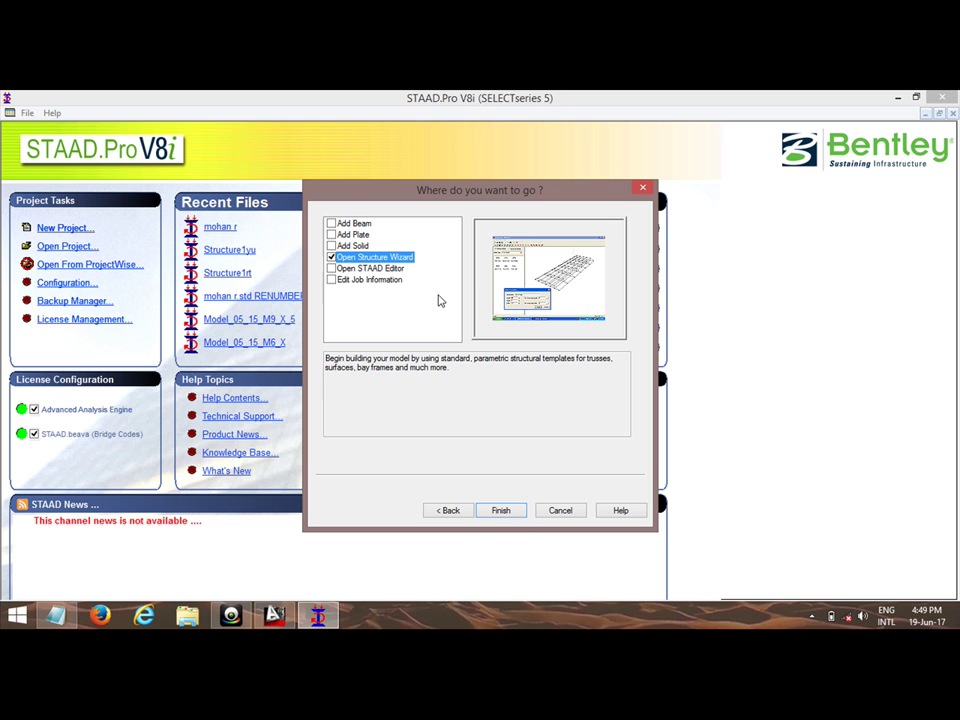
left_click(509, 512)
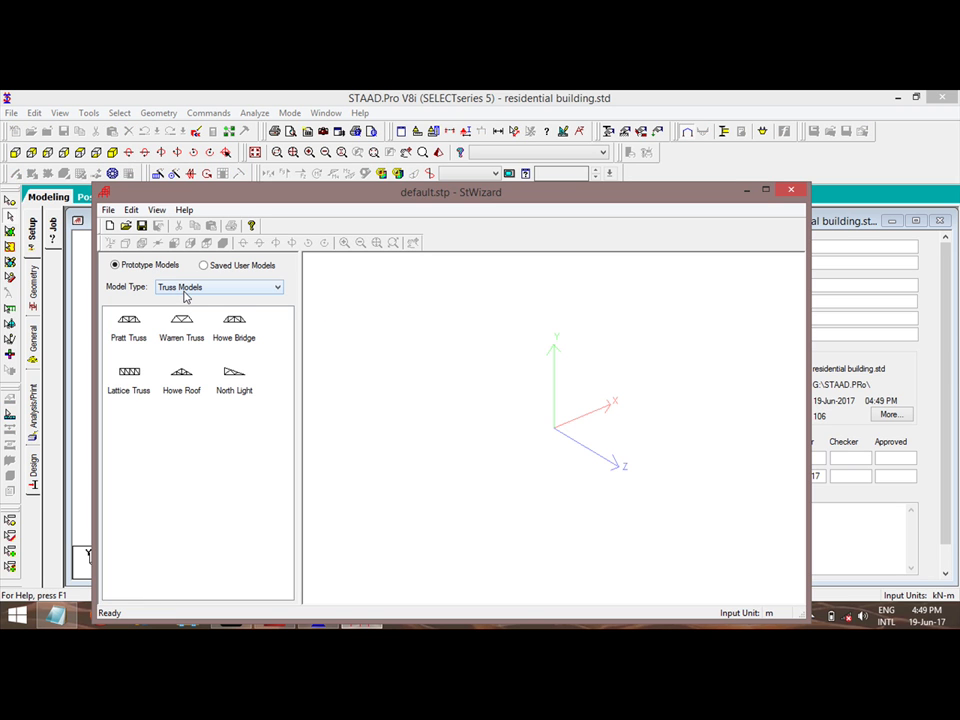
- Set the wizard's model type to Frame Models and open the parameters of the Bay Frame prototype
left_click(187, 288)
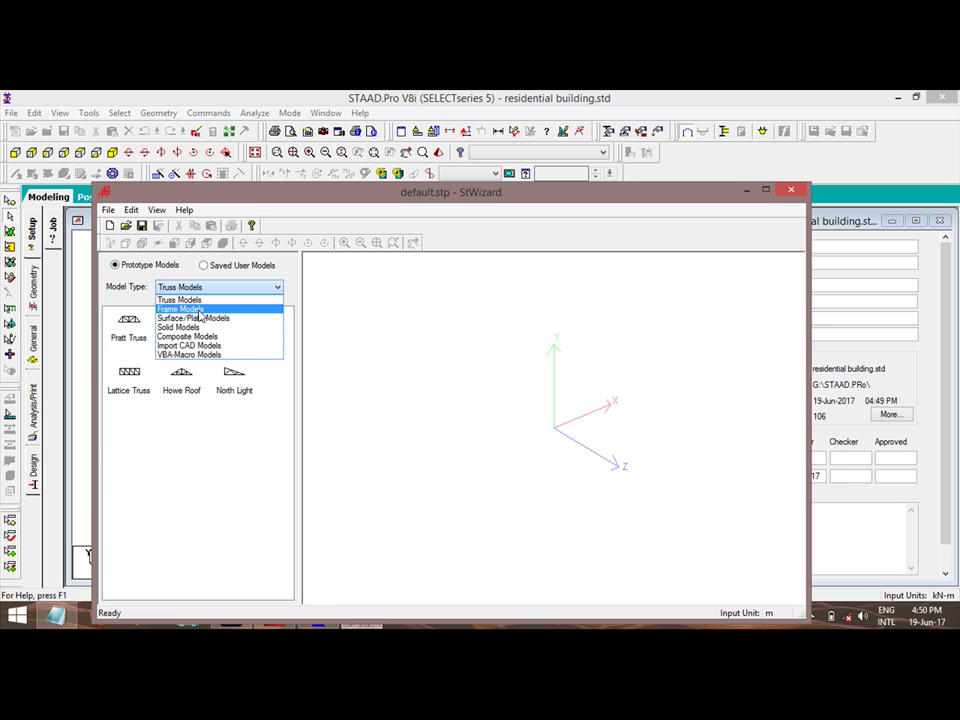
left_click(197, 310)
left_click(183, 318)
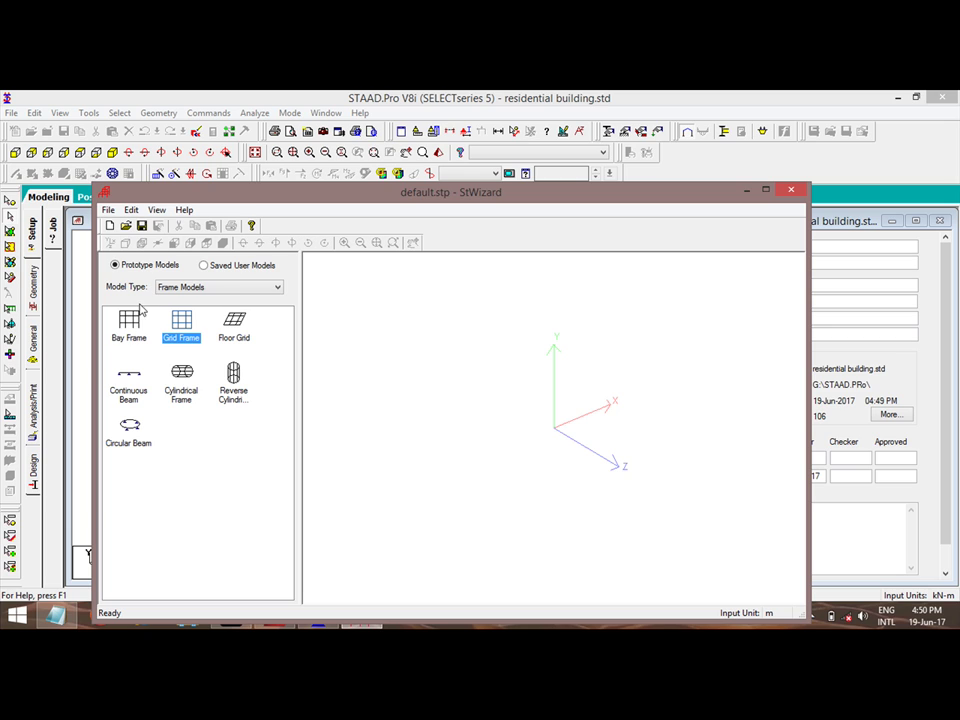
left_click(131, 326)
double_click(131, 327)
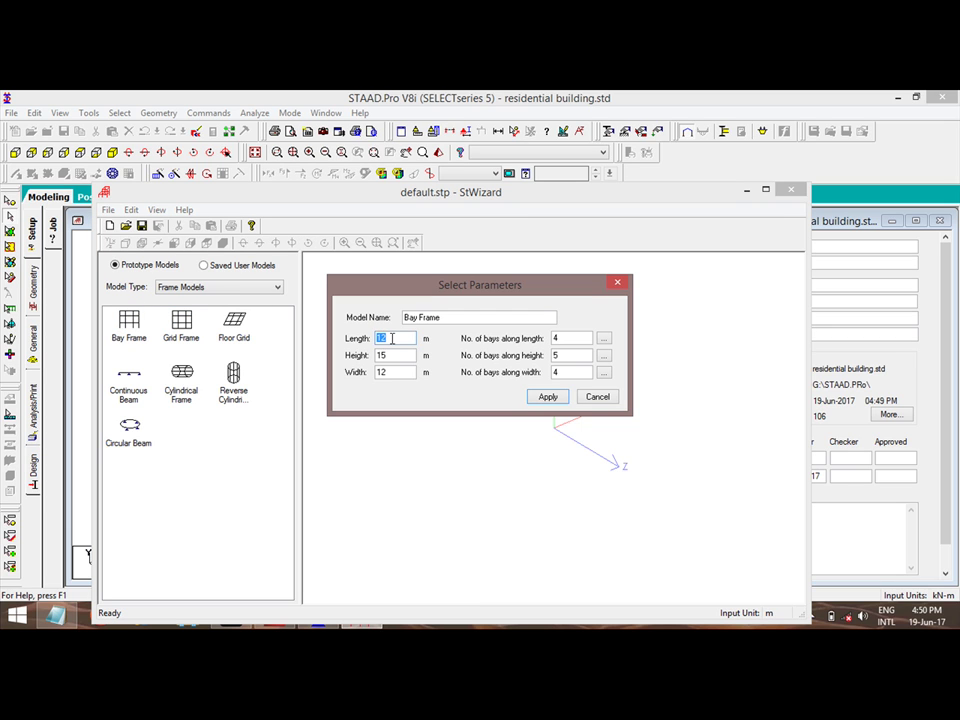
- Set the bay frame's length to 15 m, height to 10.5 m and width to 10 m
type("15")
double_click(393, 356)
type("10")
double_click(393, 372)
type("1")
left_click_drag(514, 292, 547, 258)
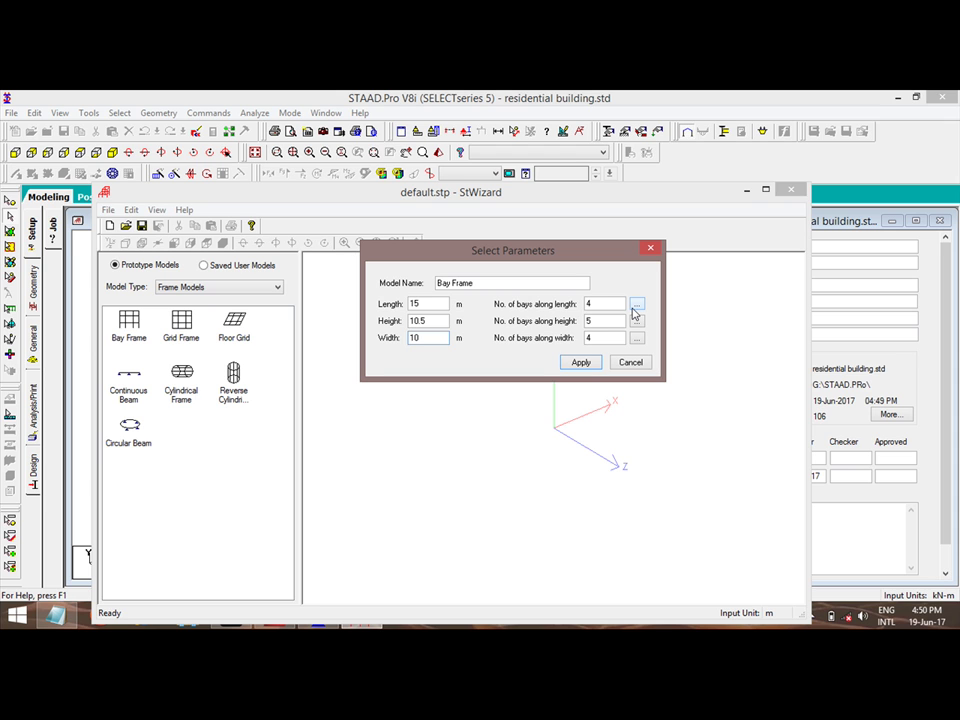
key("super+d")
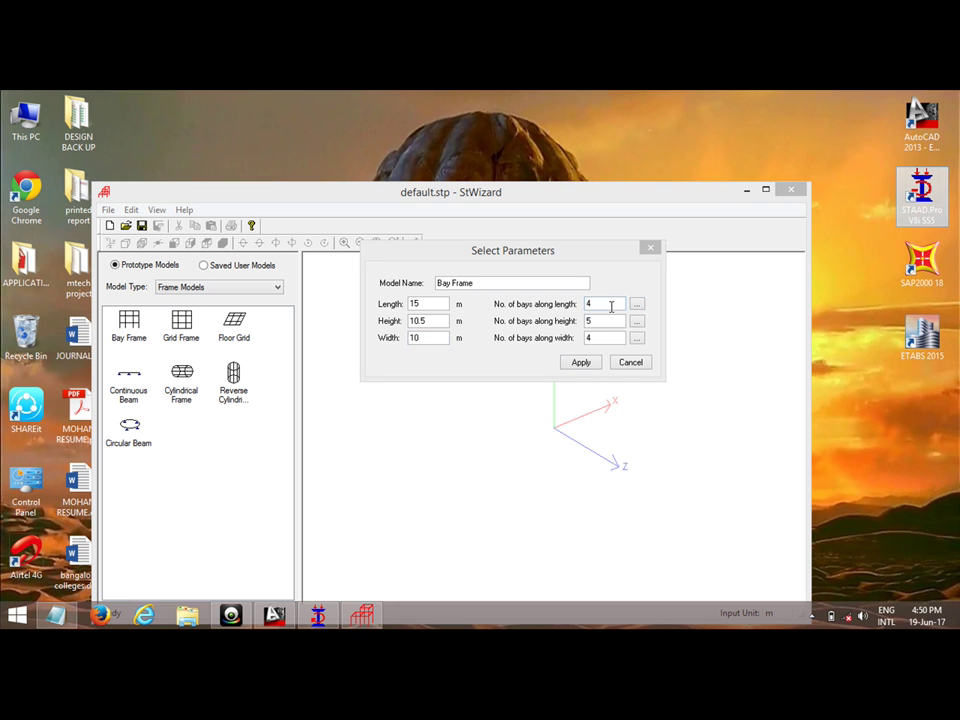
left_click(274, 615)
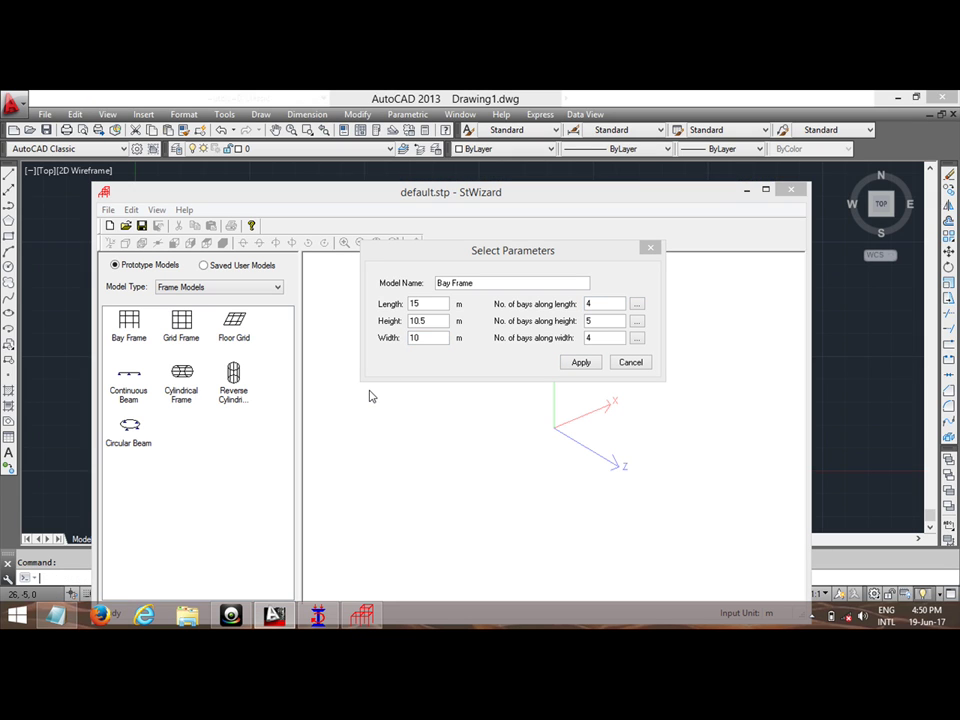
key("super")
key("super")
left_click(68, 290)
- Set 3 bays along the length, 4 along the height and 3 along the width, accepting the default lengthwise bay spacing
left_click(602, 304)
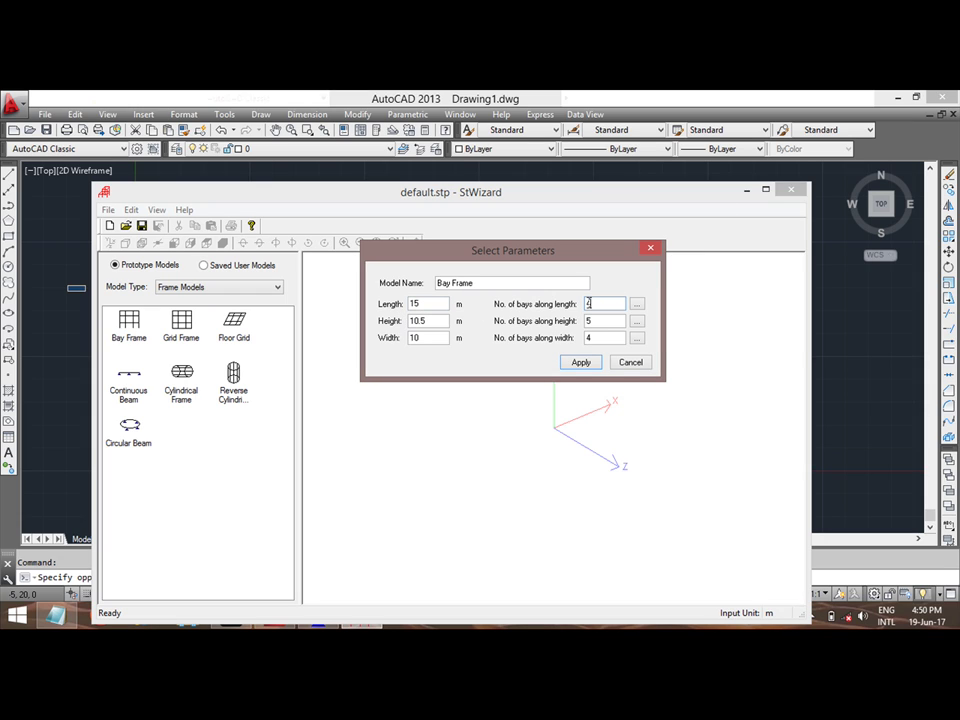
left_click_drag(590, 303, 568, 302)
type("3")
key("Tab")
type("4")
left_click_drag(596, 341, 578, 338)
type("3")
left_click(637, 304)
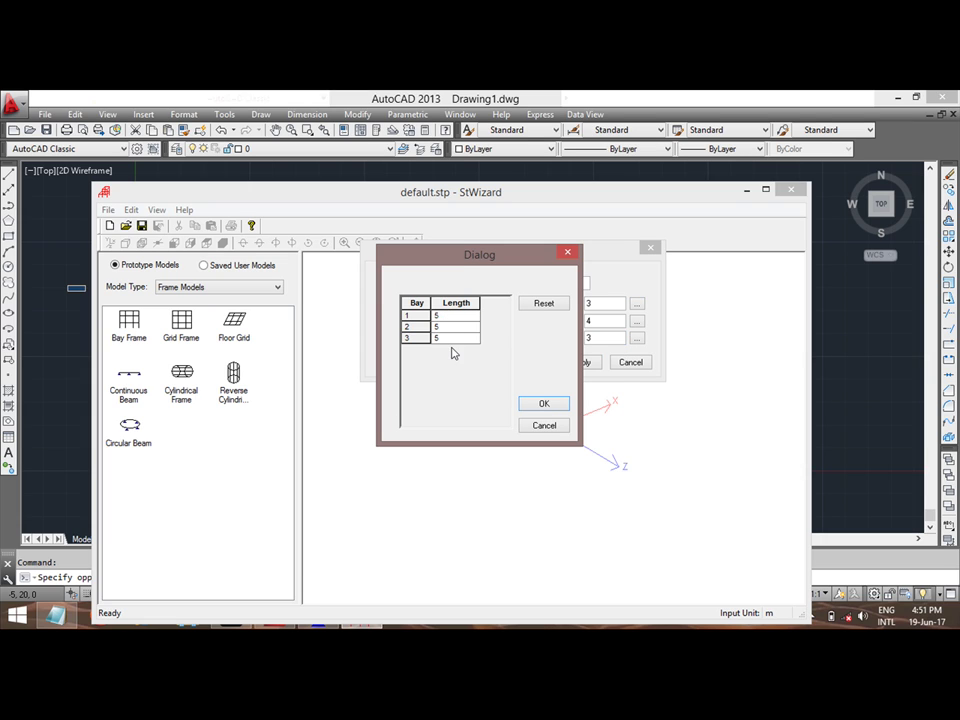
left_click(542, 403)
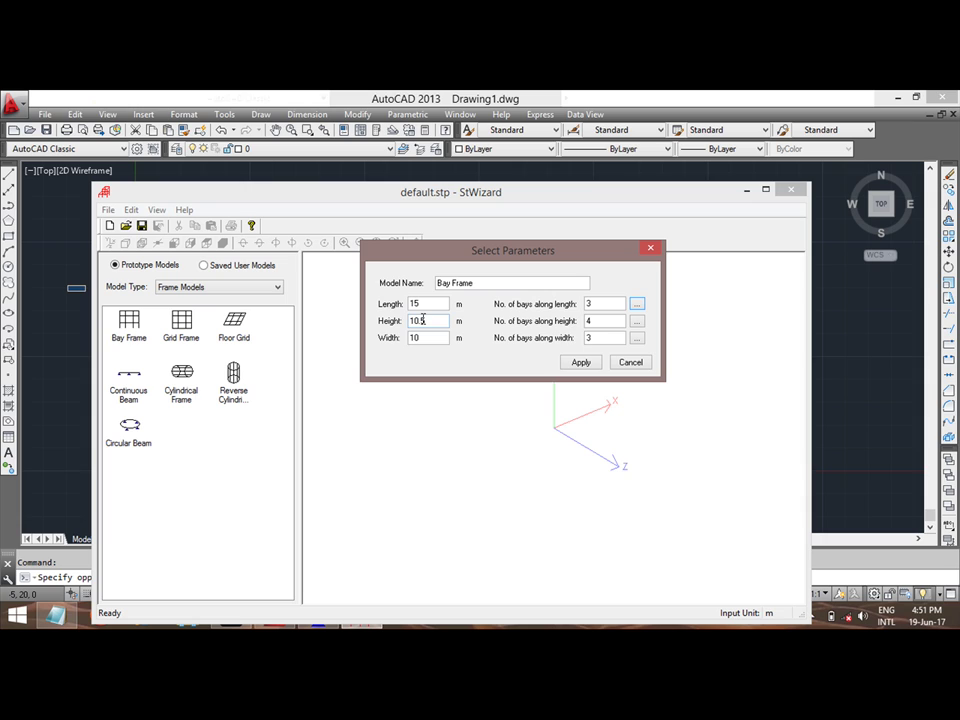
- Try to set the four bays along the height to 2, 3, 3 and 3 m
left_click(637, 321)
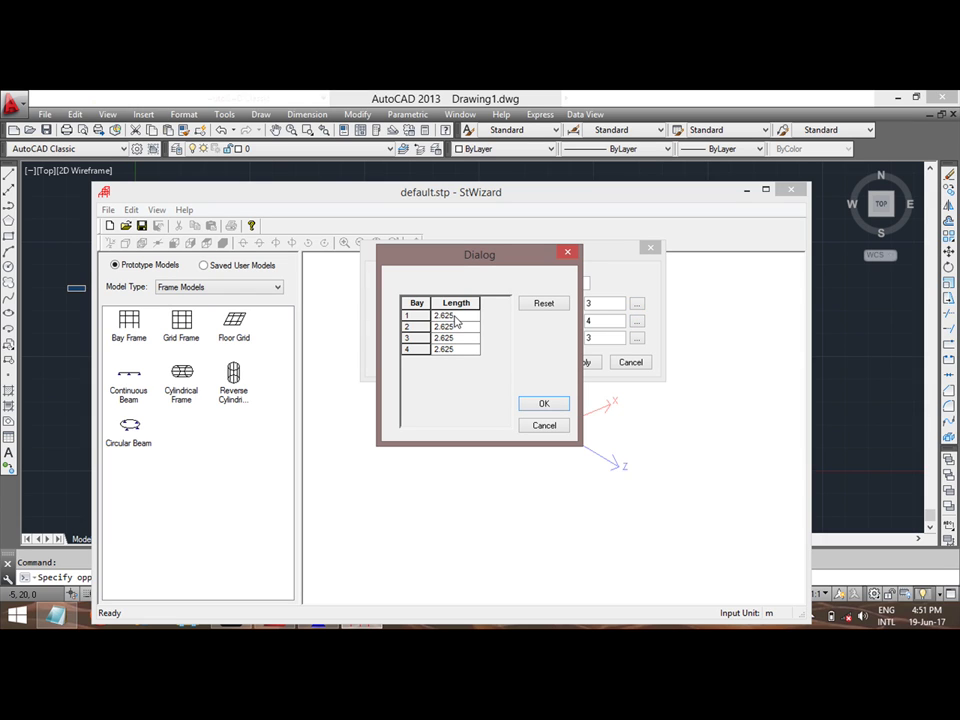
left_click(456, 316)
left_click(476, 328)
key("Up")
type("2")
key("Down")
type("3")
key("Down")
type("3")
key("Down")
type("3")
left_click(531, 407)
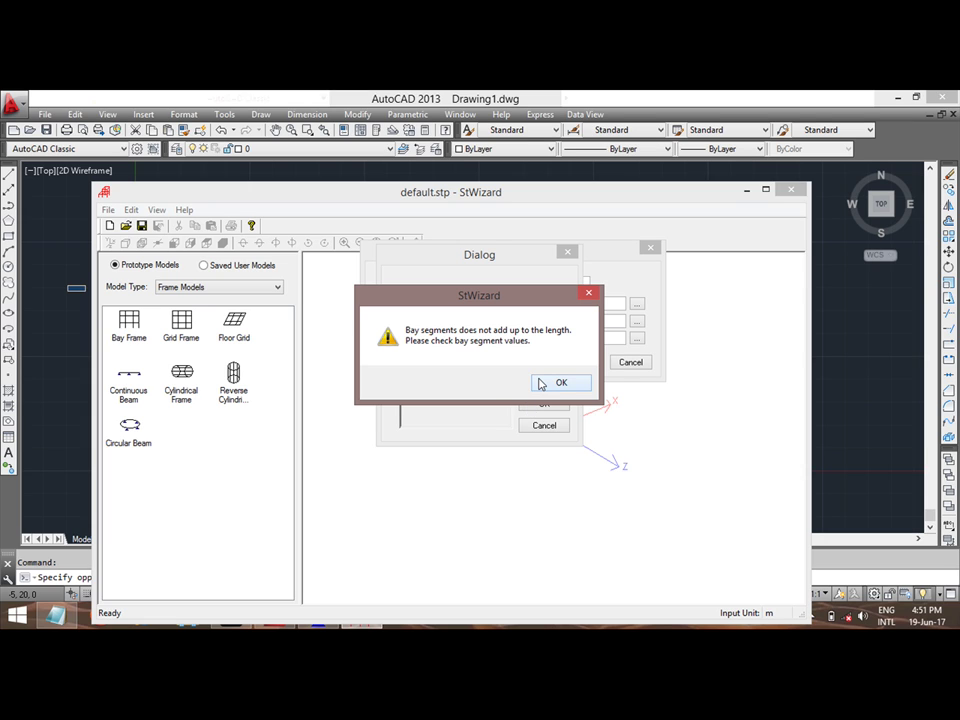
left_click(549, 381)
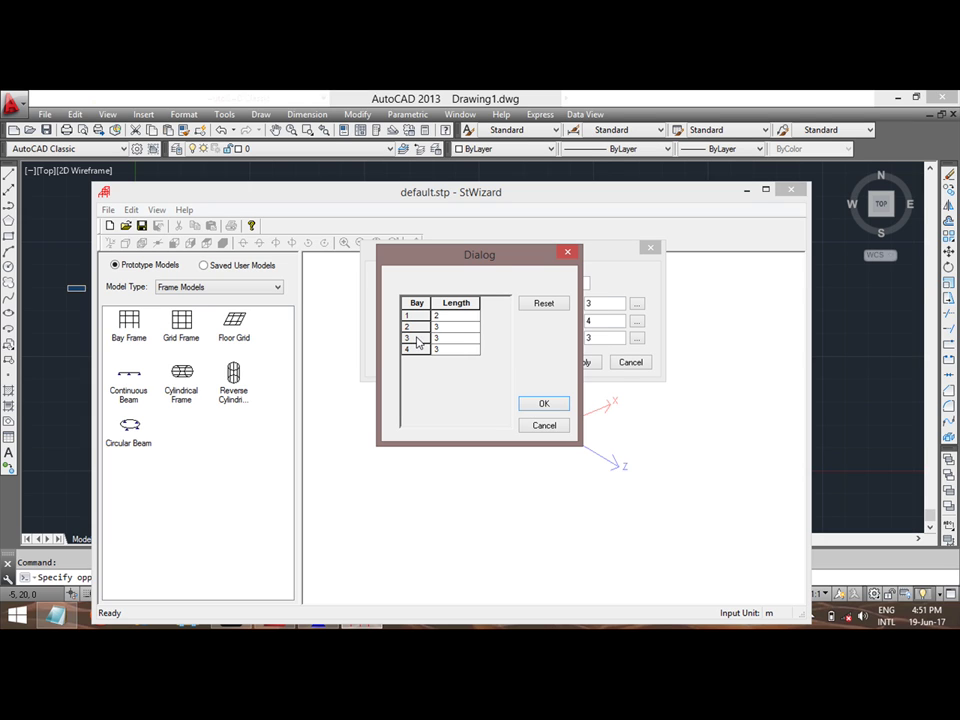
left_click(543, 402)
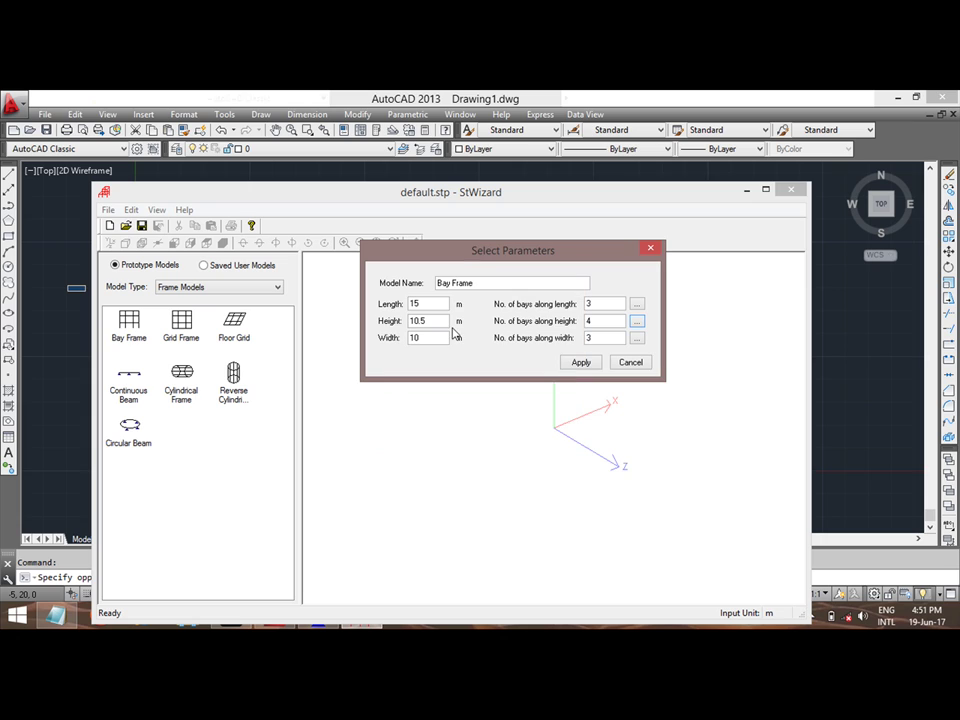
- Set the frame height to 11 m and its four bays along the height to 2, 3, 3 and 3 m
double_click(435, 321)
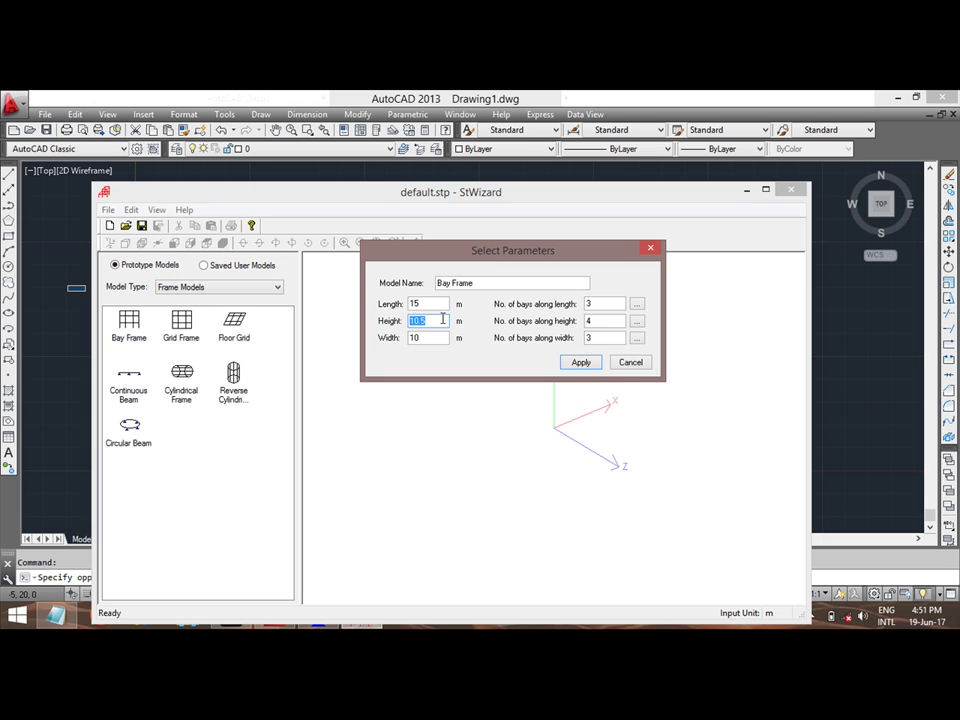
type("11")
left_click(639, 323)
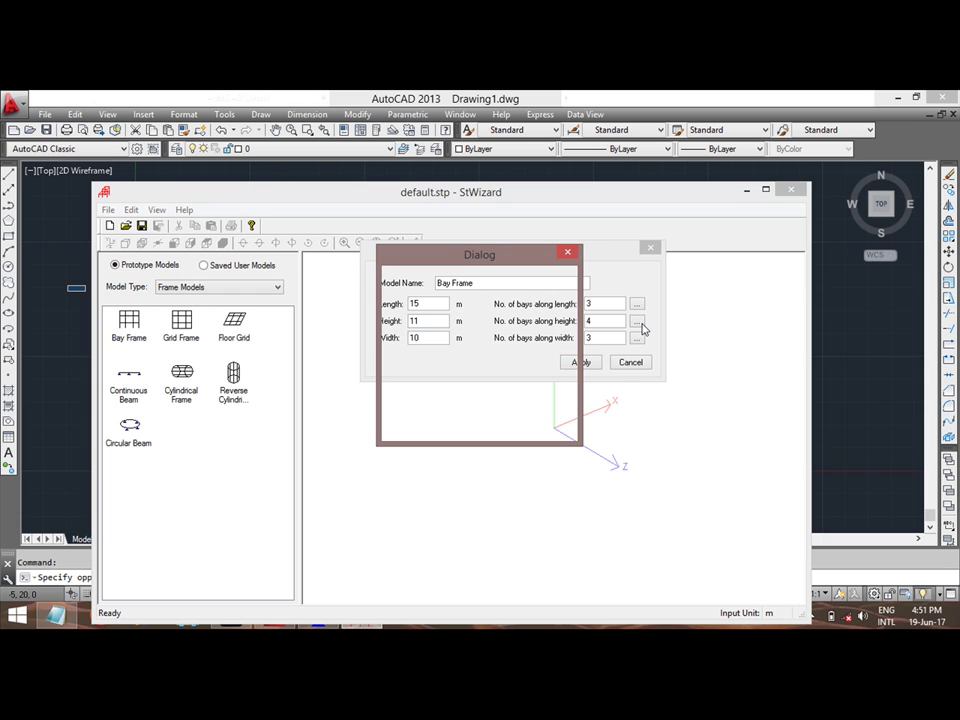
key("Down")
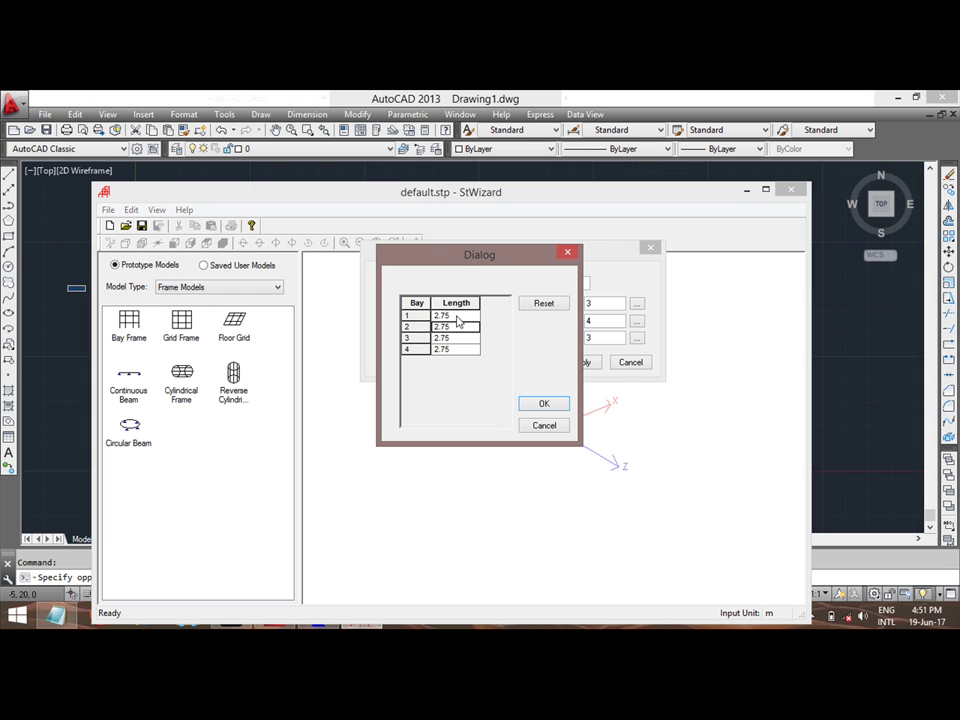
left_click(456, 316)
key("Return")
type("3")
key("Return")
type("3")
key("Return")
type("3")
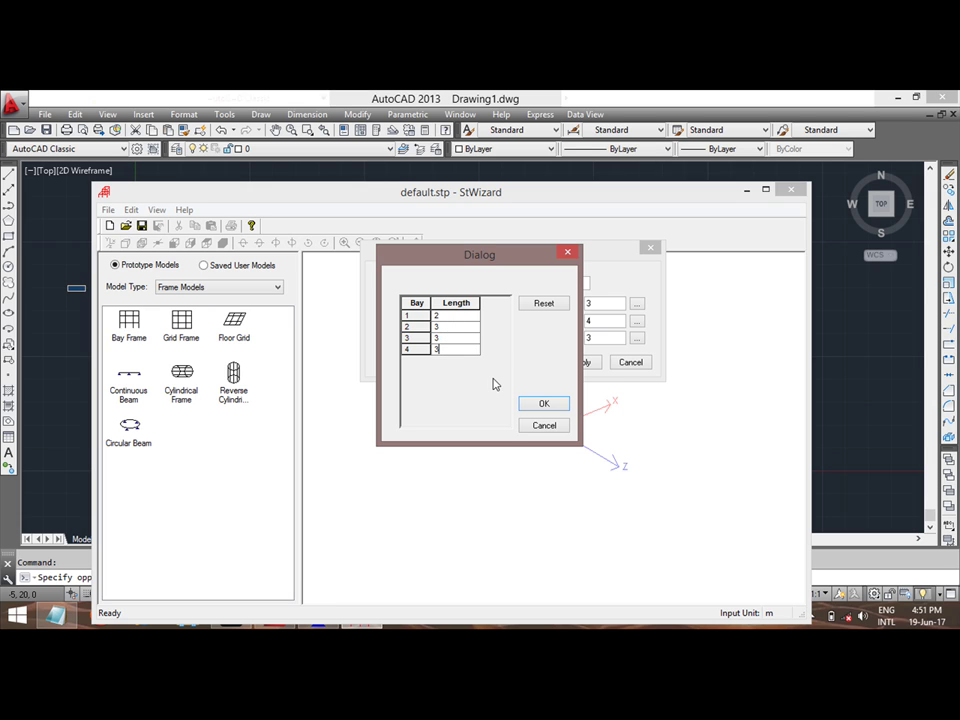
left_click(543, 403)
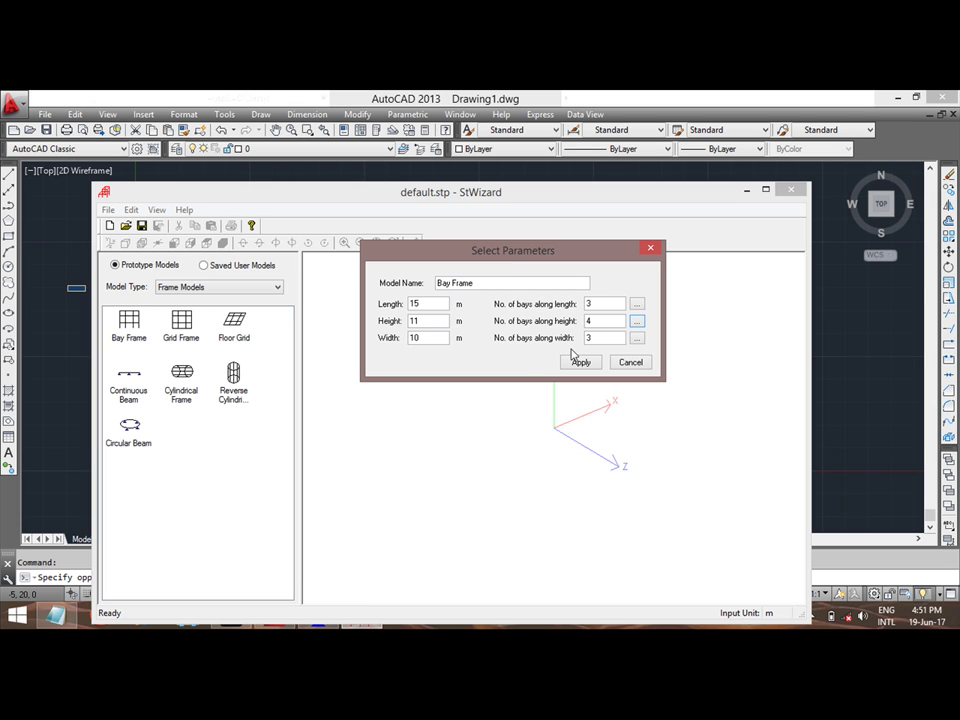
- Set the three bays along the width to 3, 4 and 3 m and generate the bay frame
left_click(637, 338)
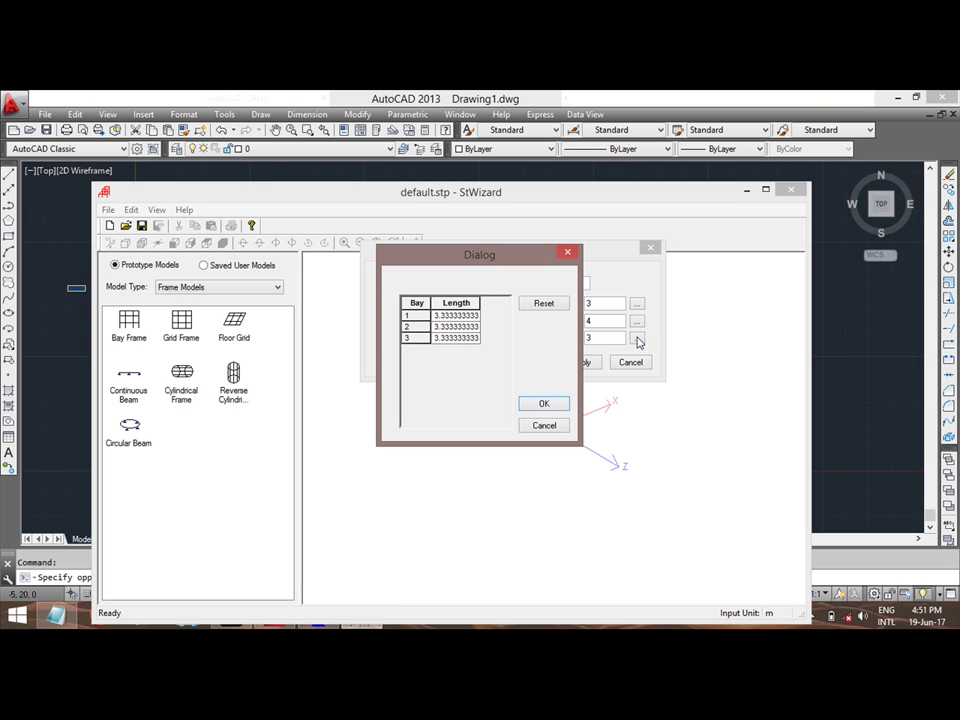
left_click(443, 318)
type("3")
key("Down")
type("4")
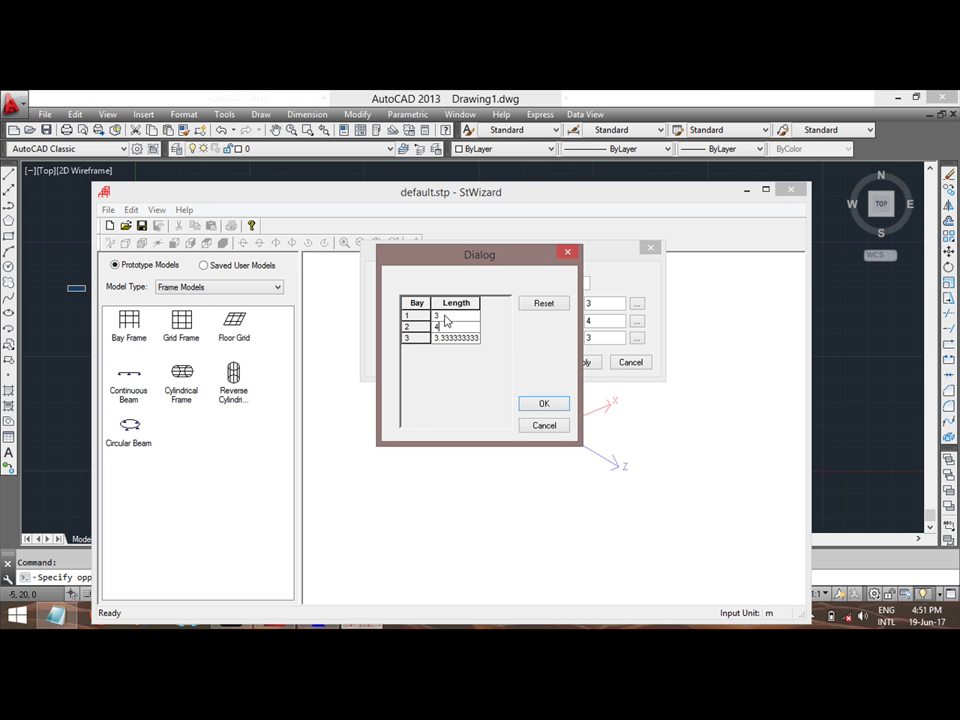
key("Down")
type("3")
left_click(543, 403)
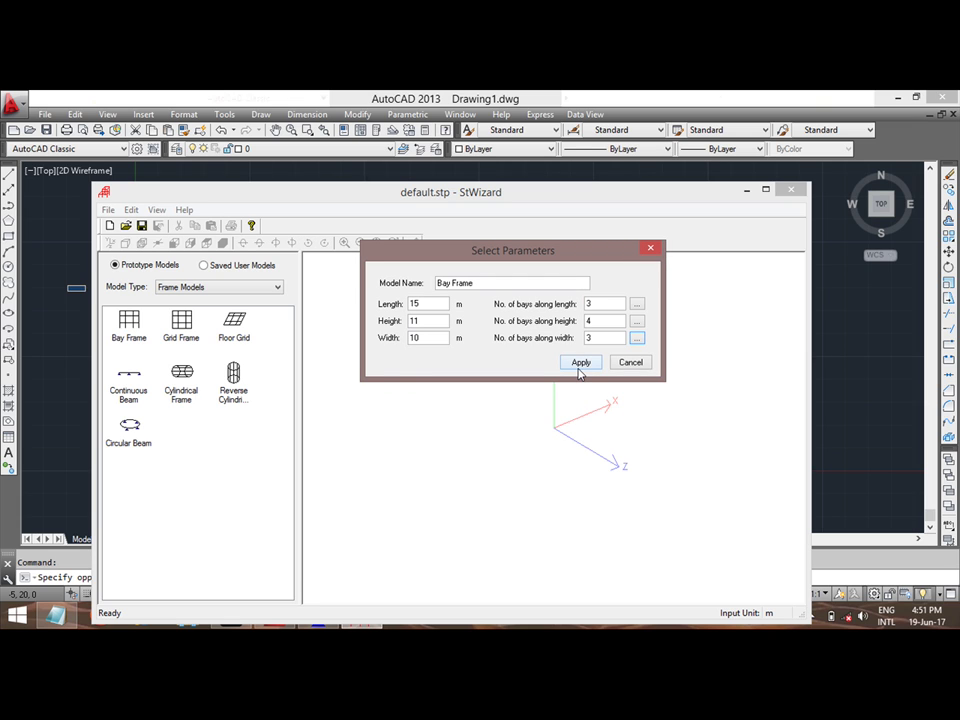
left_click(579, 363)
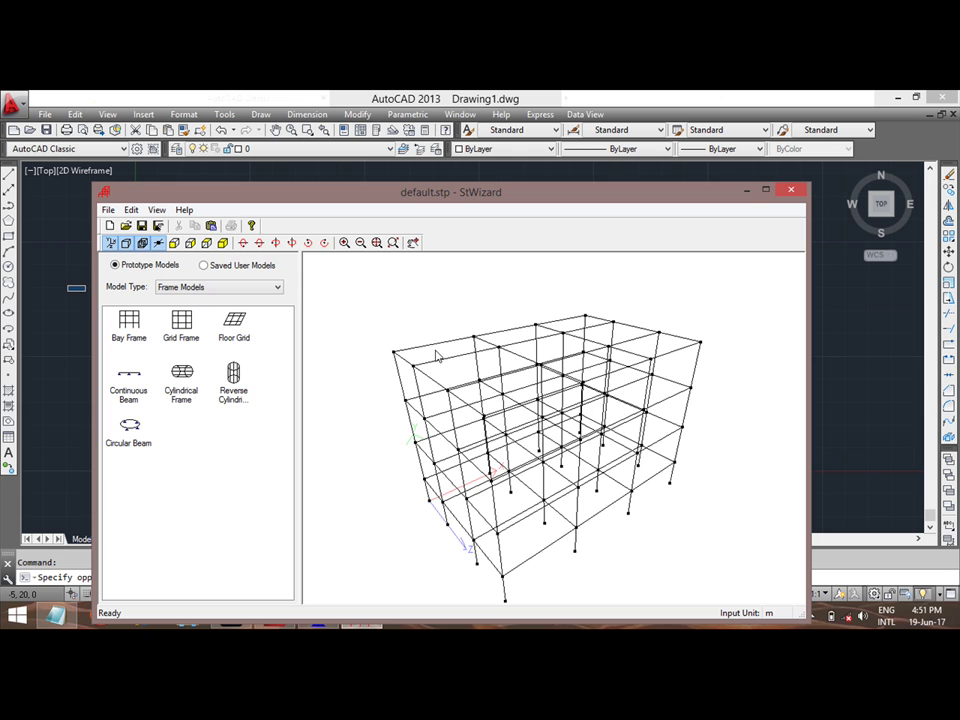
- Inspect the generated bay frame in 3D and start a new Structure Wizard file
left_click_drag(429, 317, 506, 311)
left_click_drag(390, 424, 428, 332)
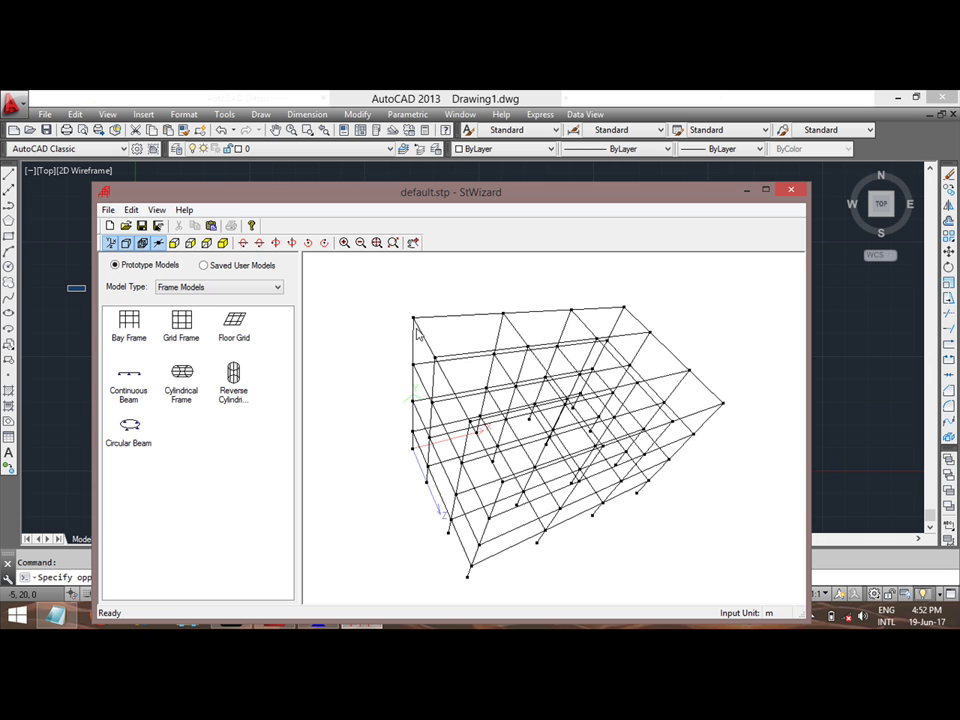
left_click_drag(422, 298, 362, 326)
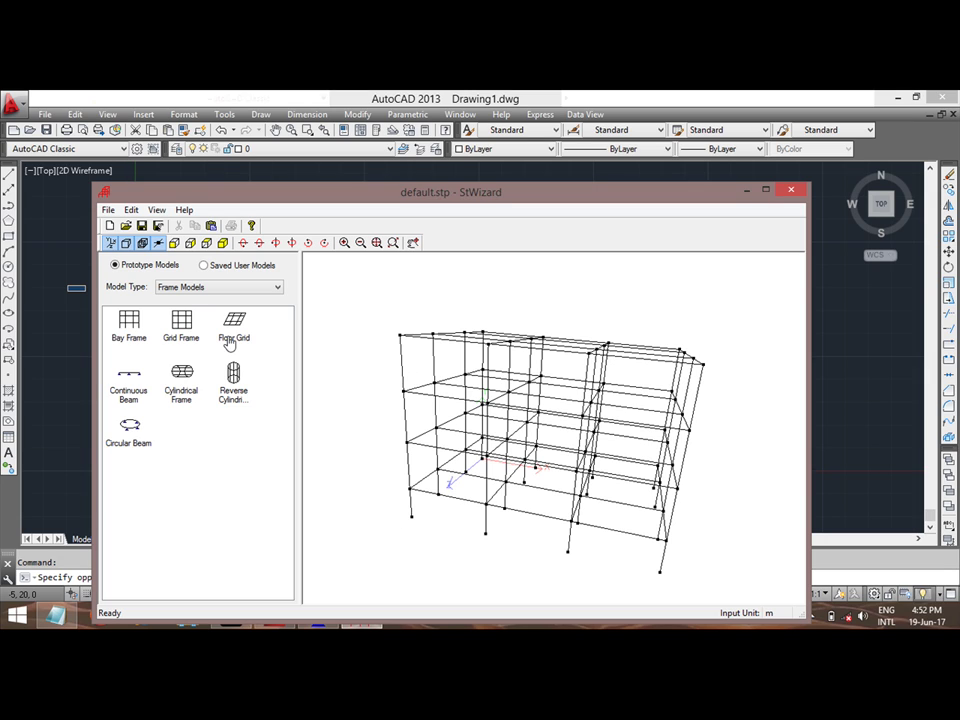
left_click(110, 226)
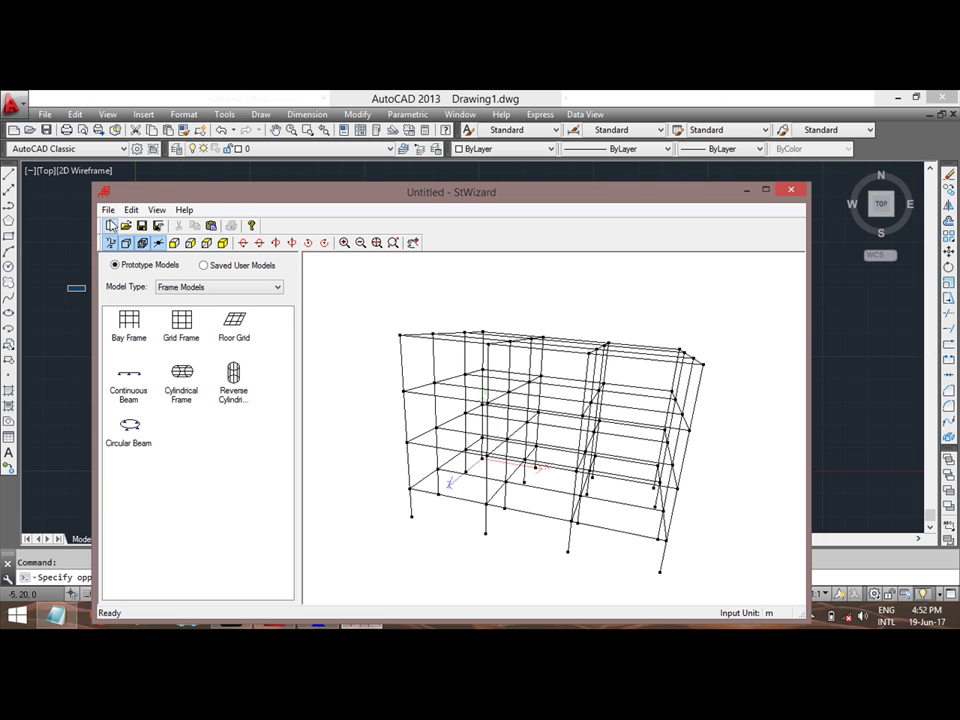
- Merge the generated bay frame into the STAAD.Pro model at X, Y and Z offsets of 0 m
left_click(108, 210)
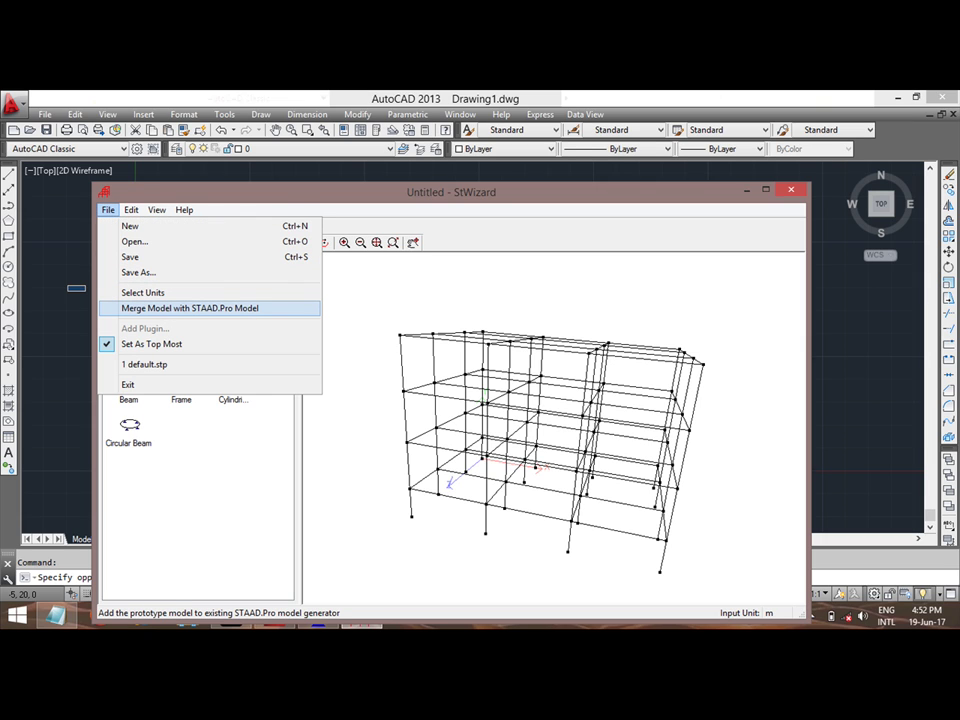
left_click(167, 308)
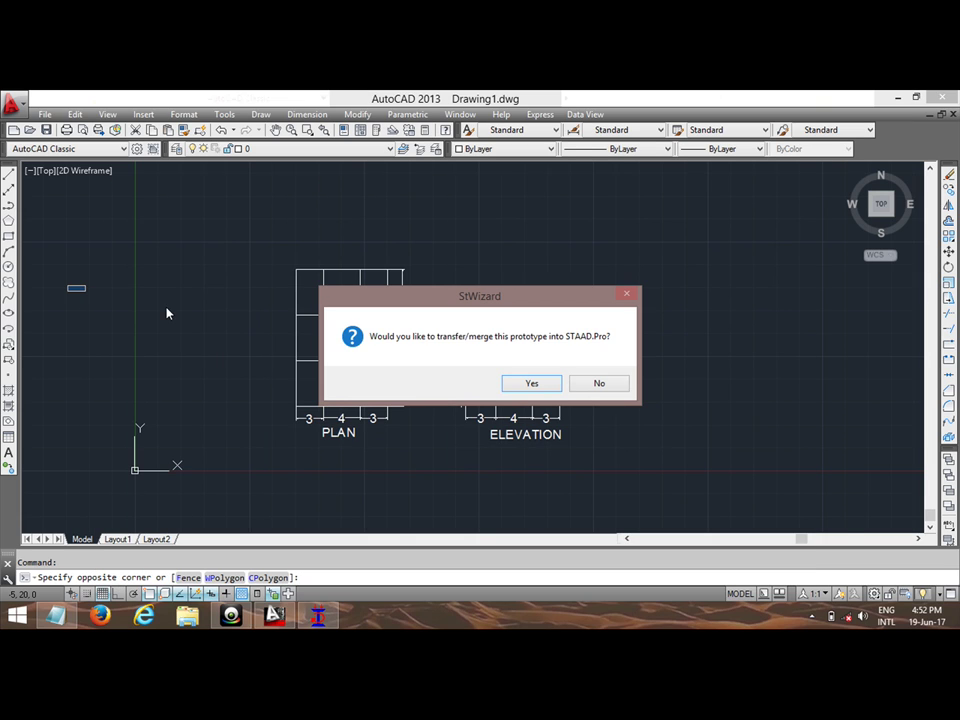
left_click(532, 384)
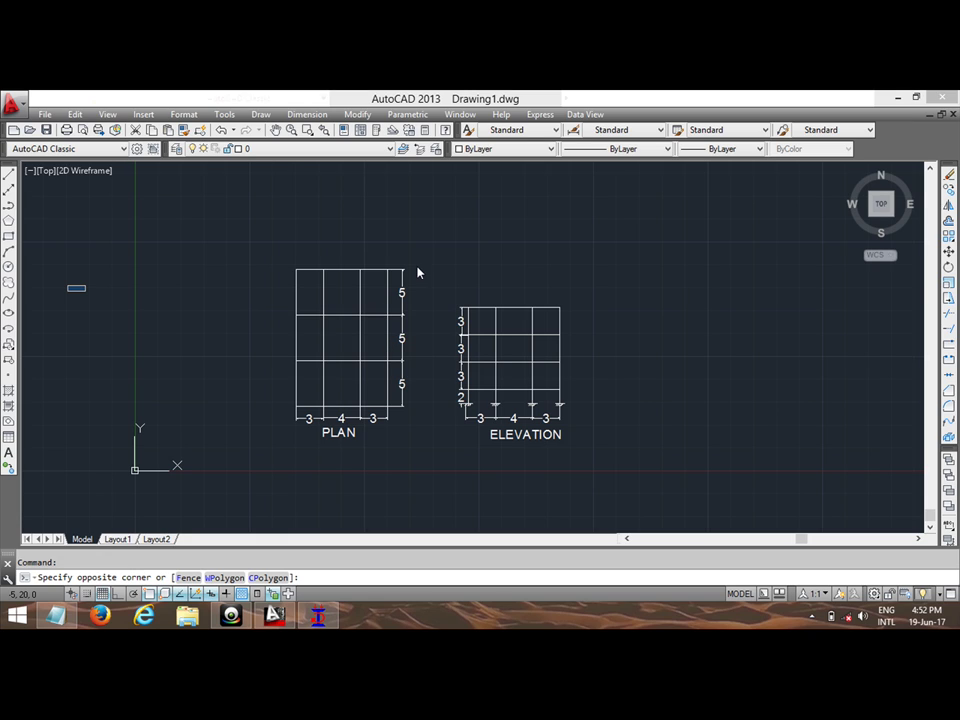
left_click(316, 616)
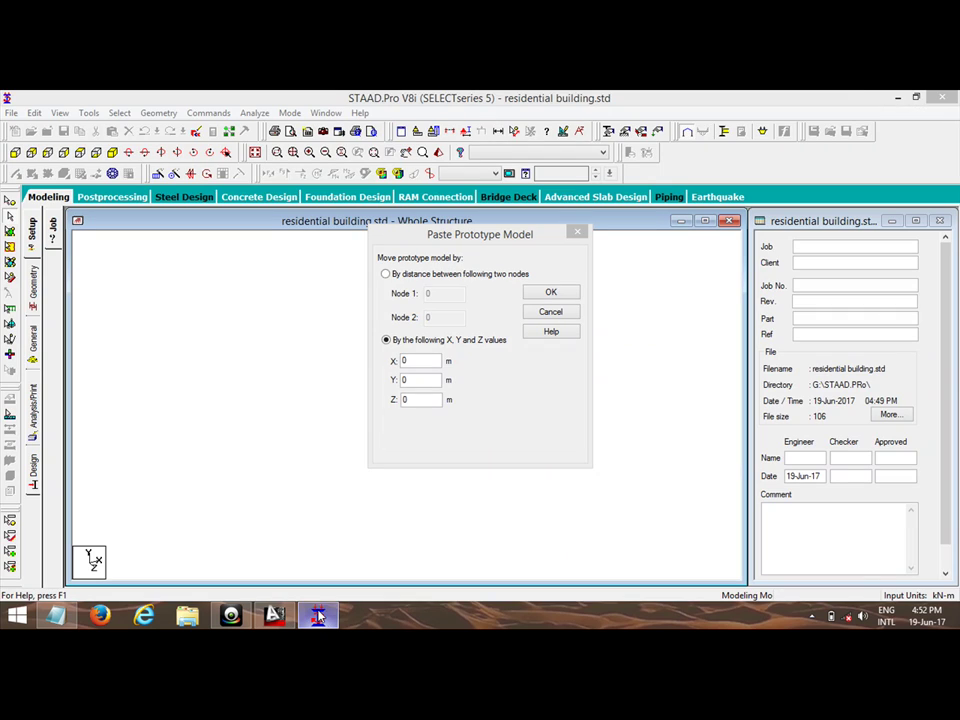
left_click(551, 294)
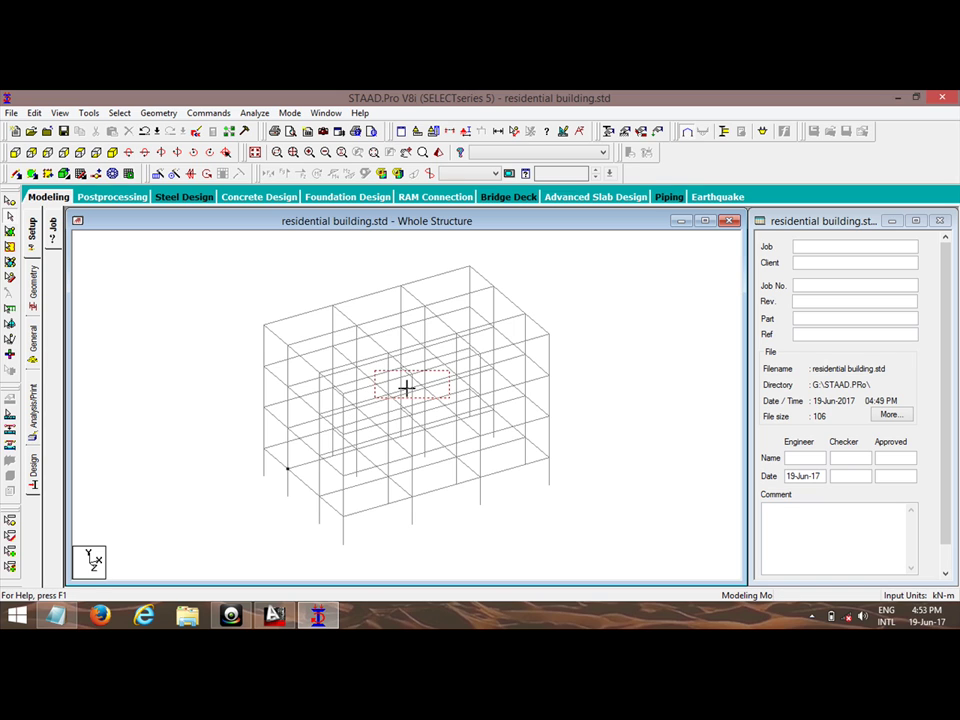
- Examine the transferred frame in a rotated 3D rendered view and in the node and beam geometry tables
middle_click_drag(336, 291, 396, 306)
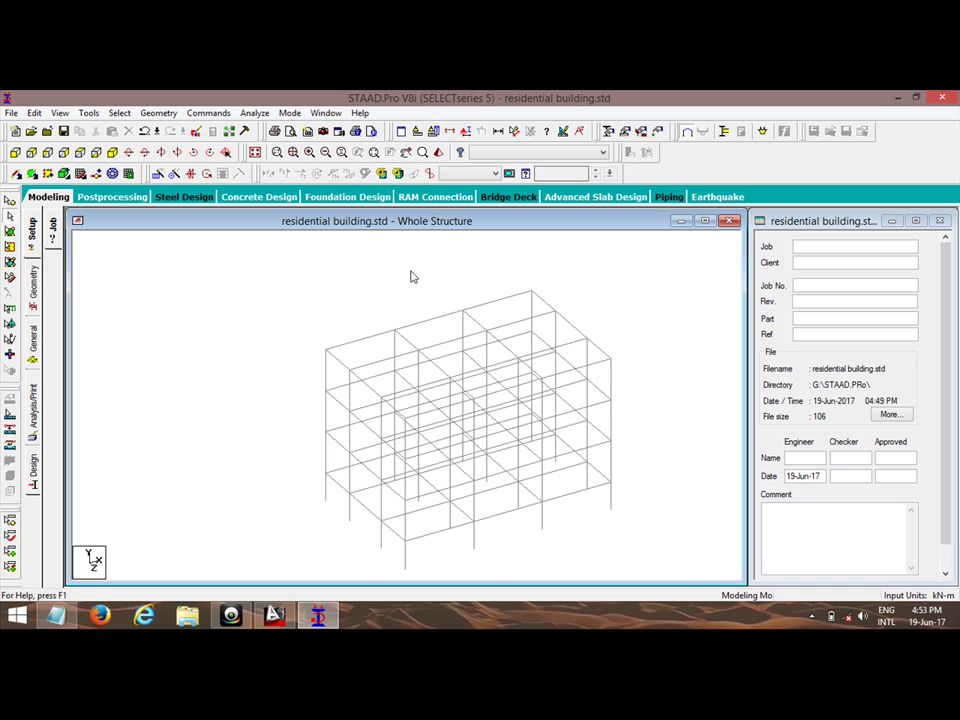
left_click(438, 152)
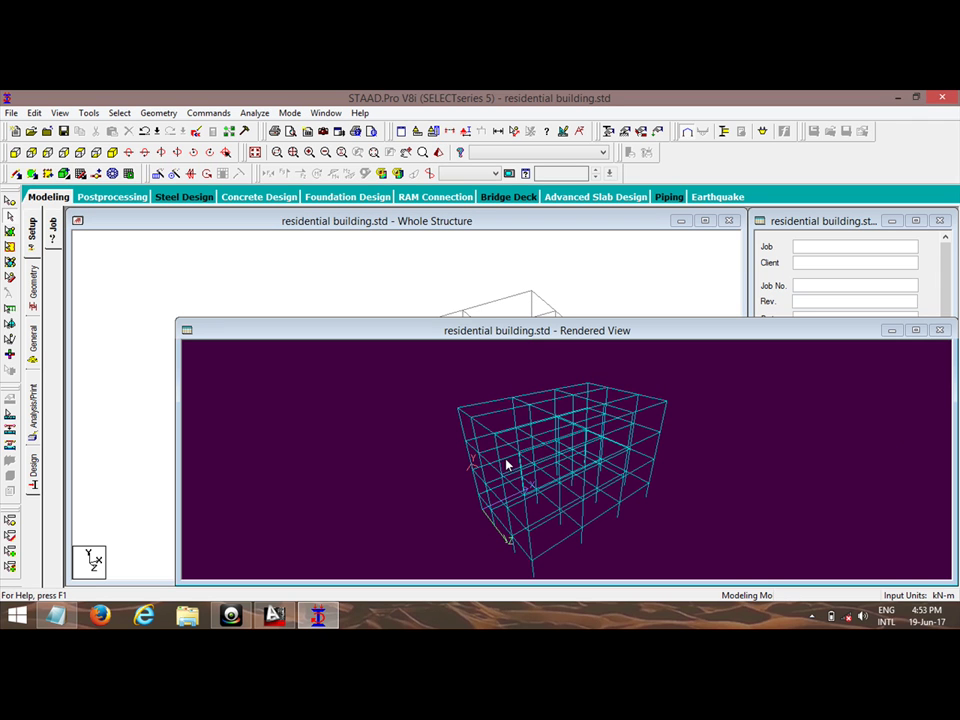
left_click_drag(505, 461, 467, 461)
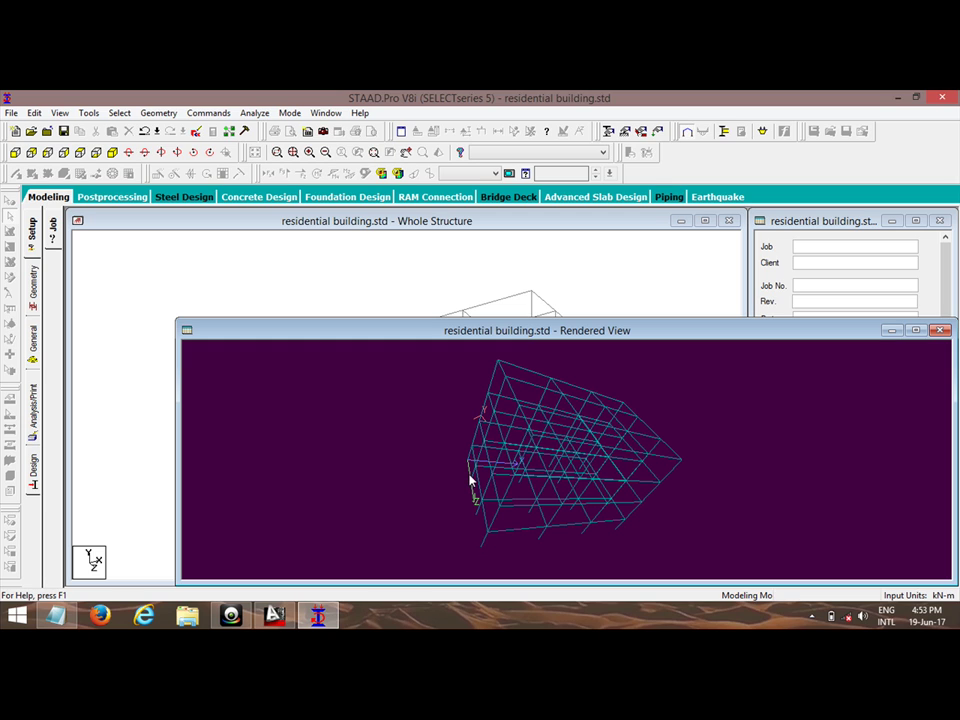
left_click(941, 331)
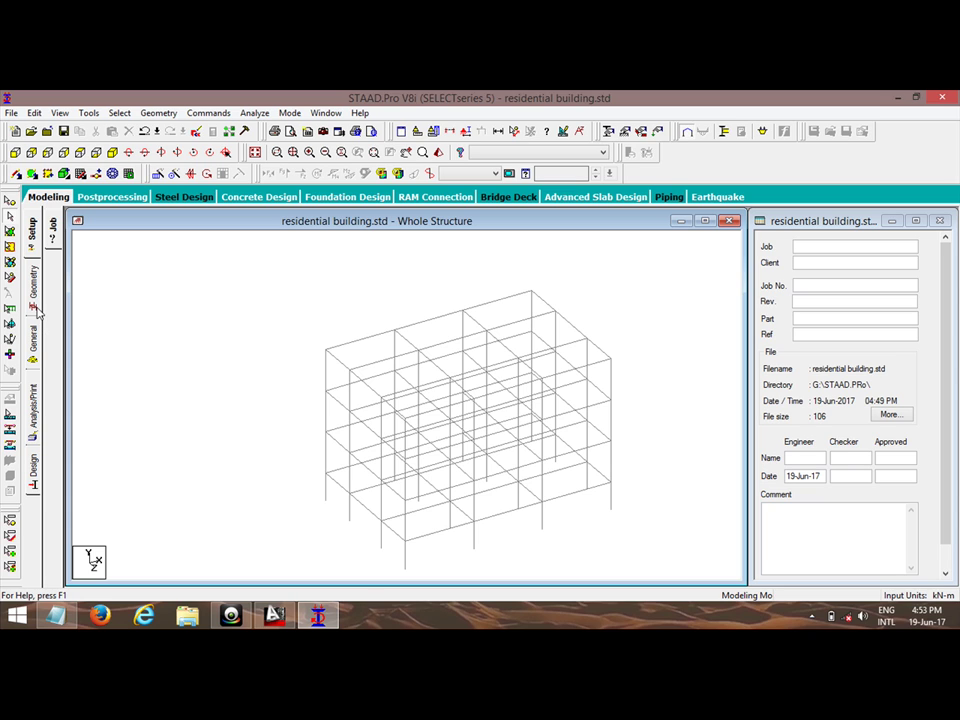
left_click(34, 232)
left_click(34, 272)
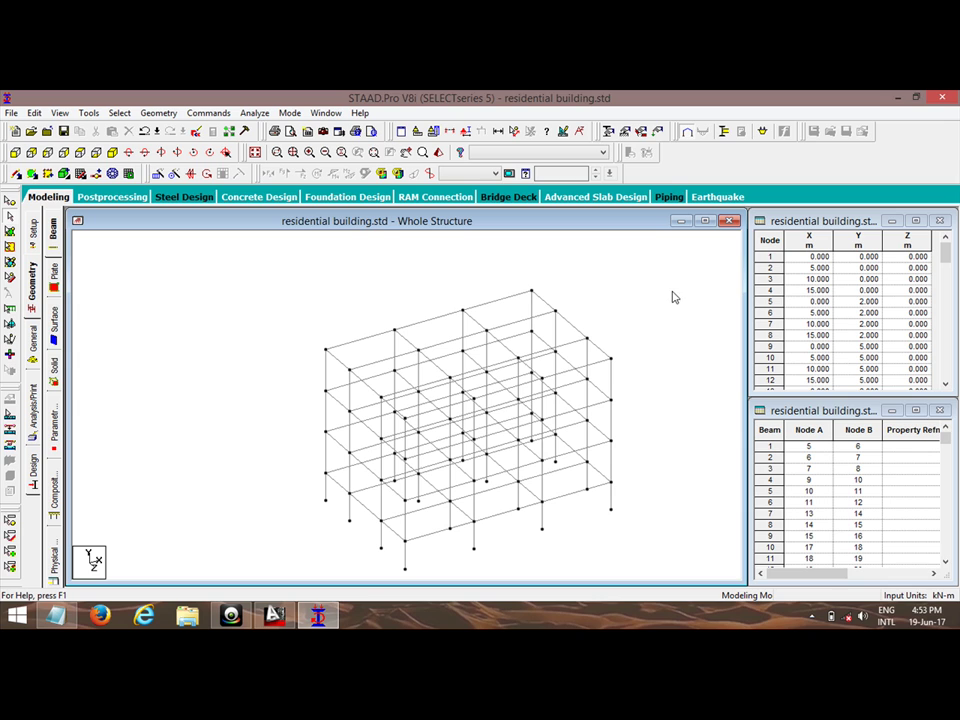
- Add a rectangular concrete column section with YD 0.45 m and ZD 0.23 m, following the dimensions in the Notepad notes
left_click(34, 340)
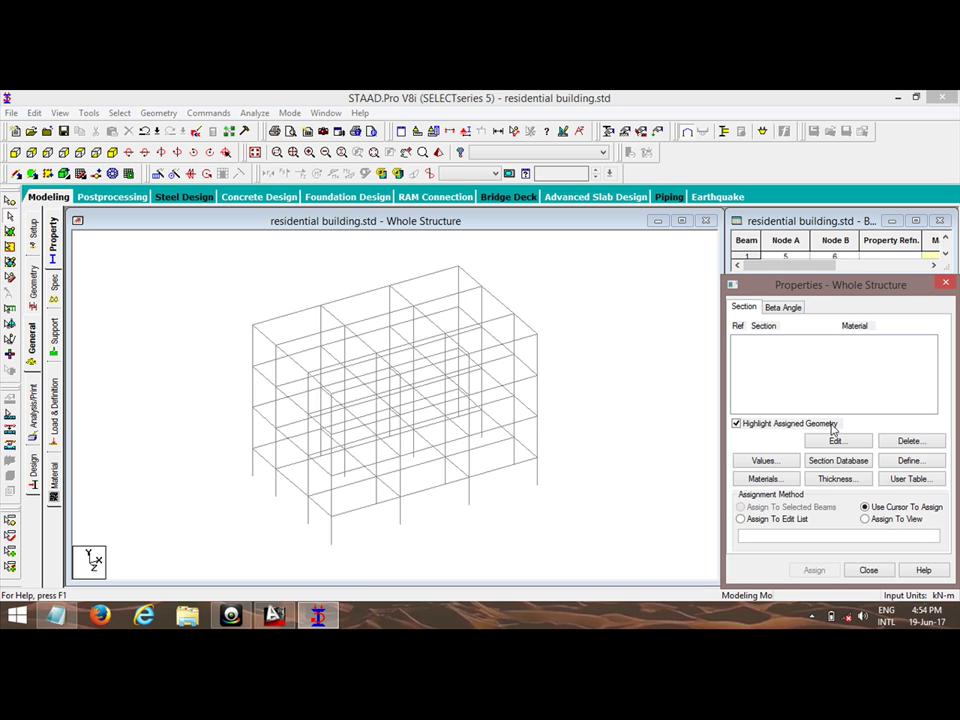
left_click(912, 462)
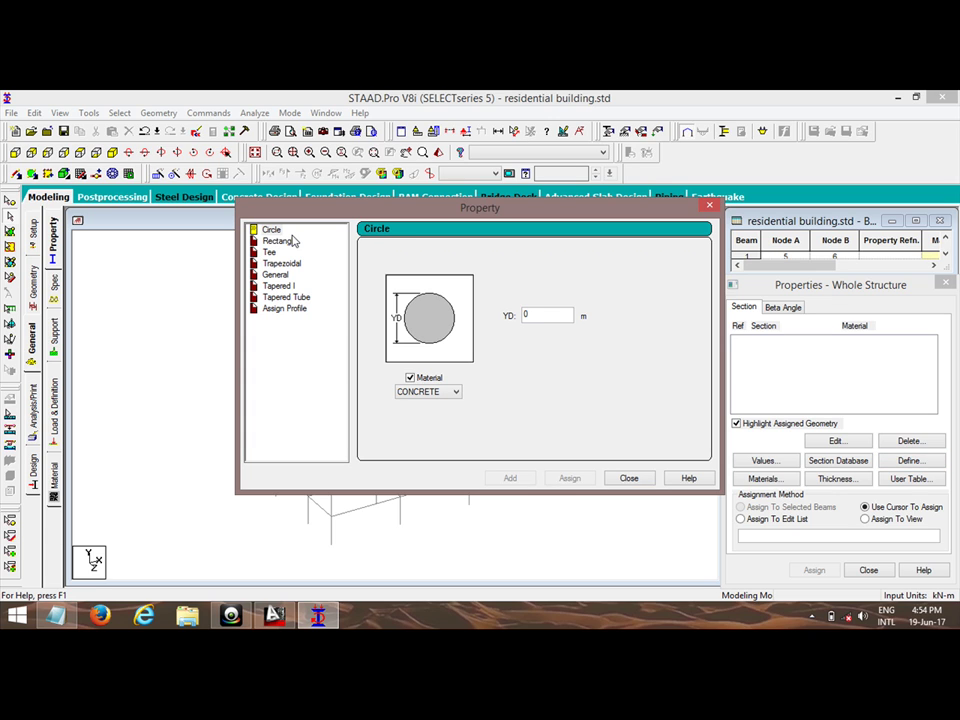
left_click(291, 243)
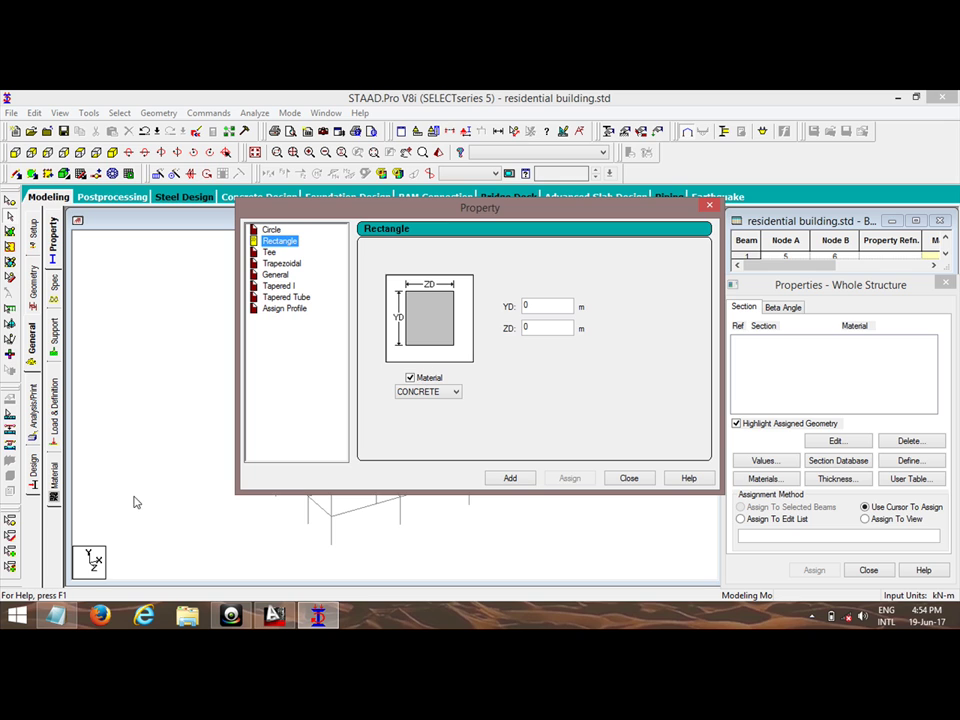
left_click(58, 621)
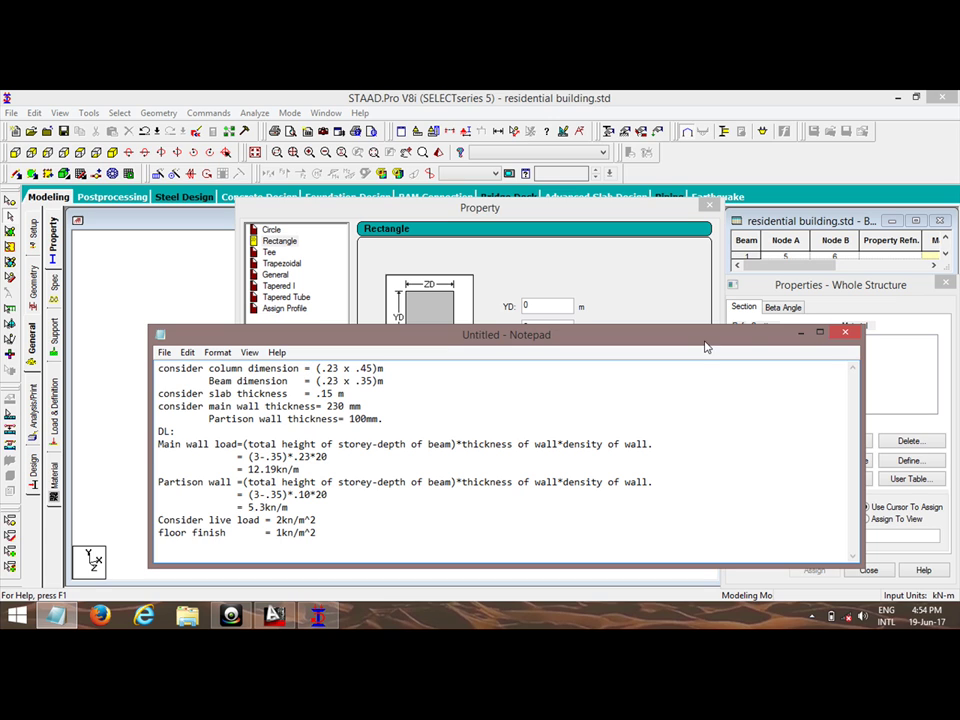
left_click(801, 335)
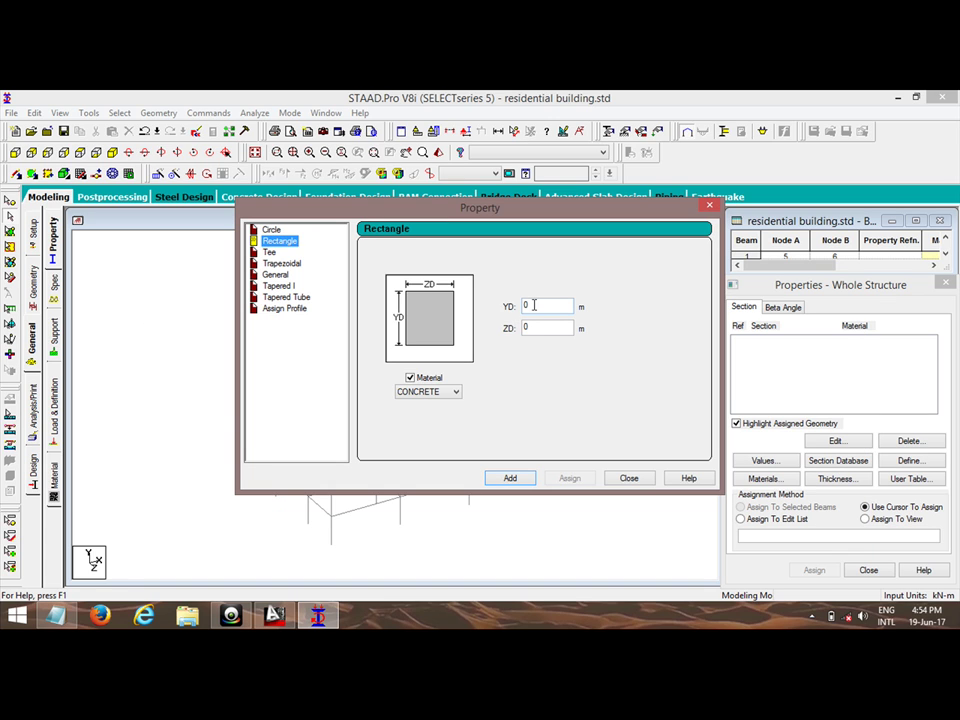
double_click(534, 305)
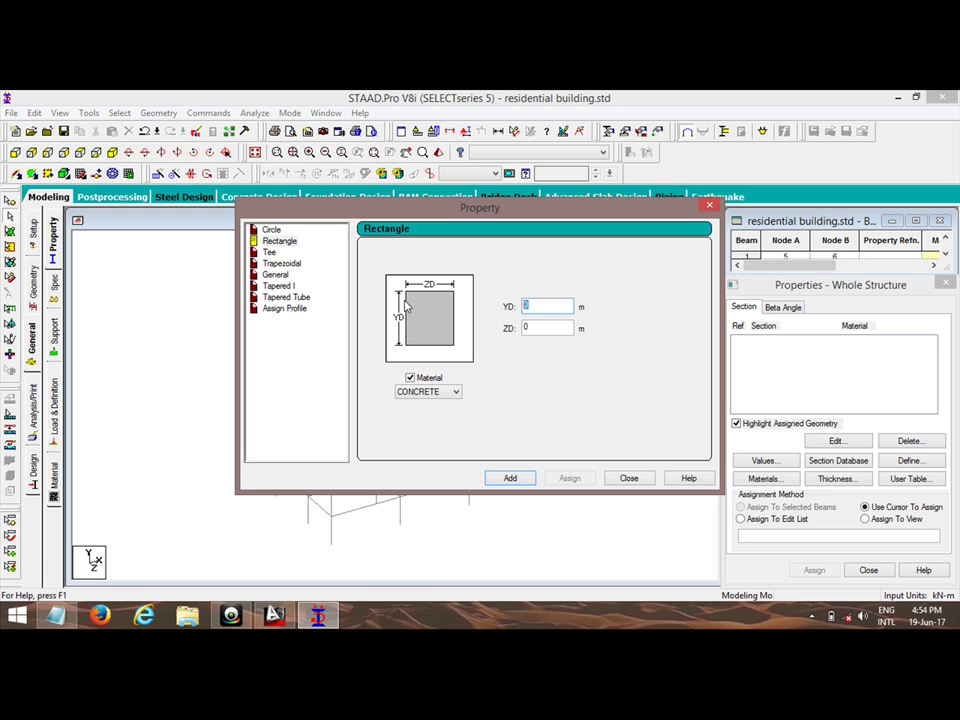
type(".45")
left_click_drag(543, 327, 513, 331)
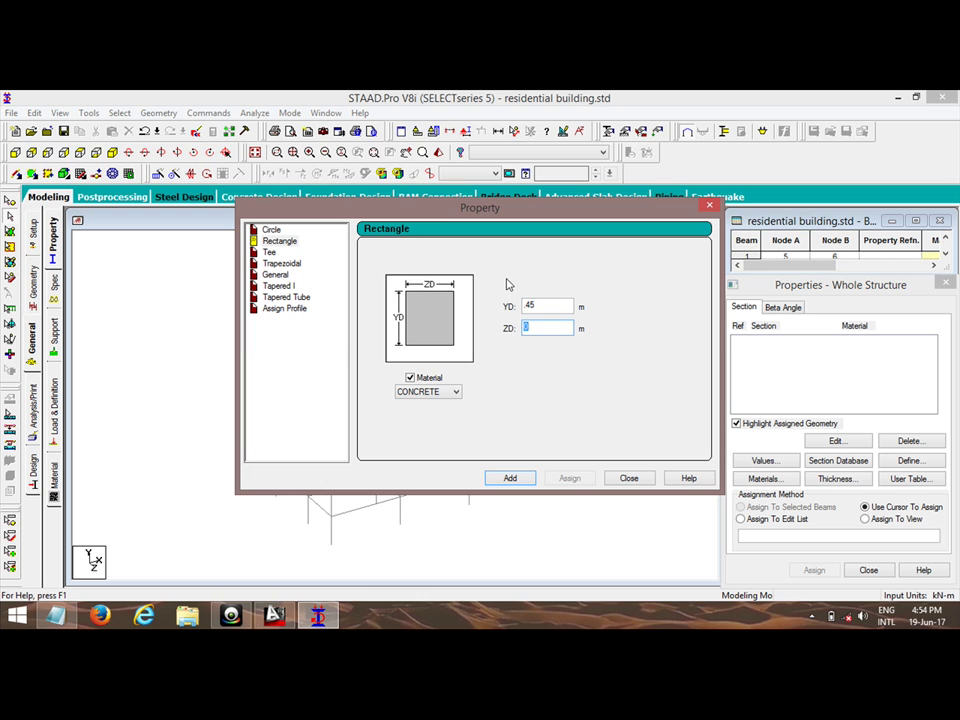
key("BackSpace")
left_click(518, 479)
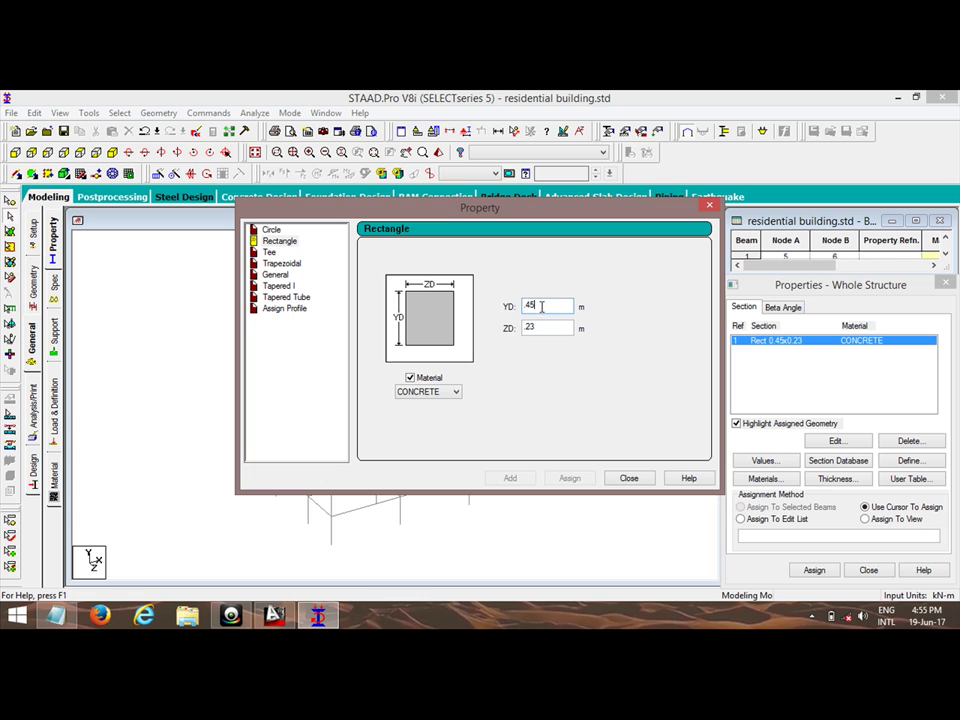
- Add a second rectangular concrete section for the beams with YD 0.35 m and ZD 0.23 m, and finish defining sections
left_click_drag(541, 306, 515, 316)
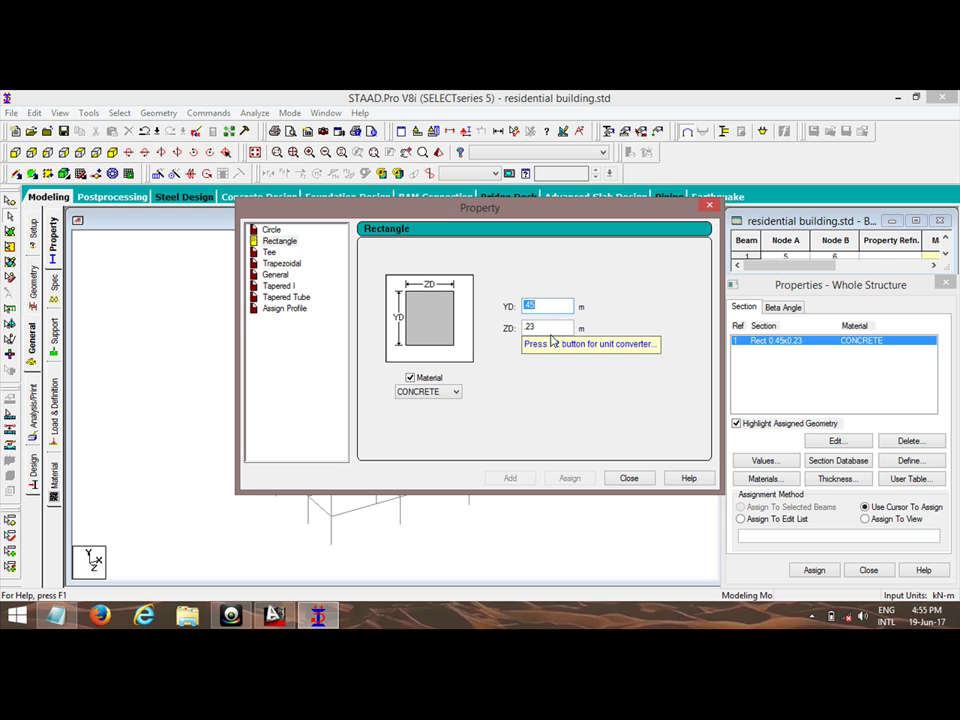
key("BackSpace")
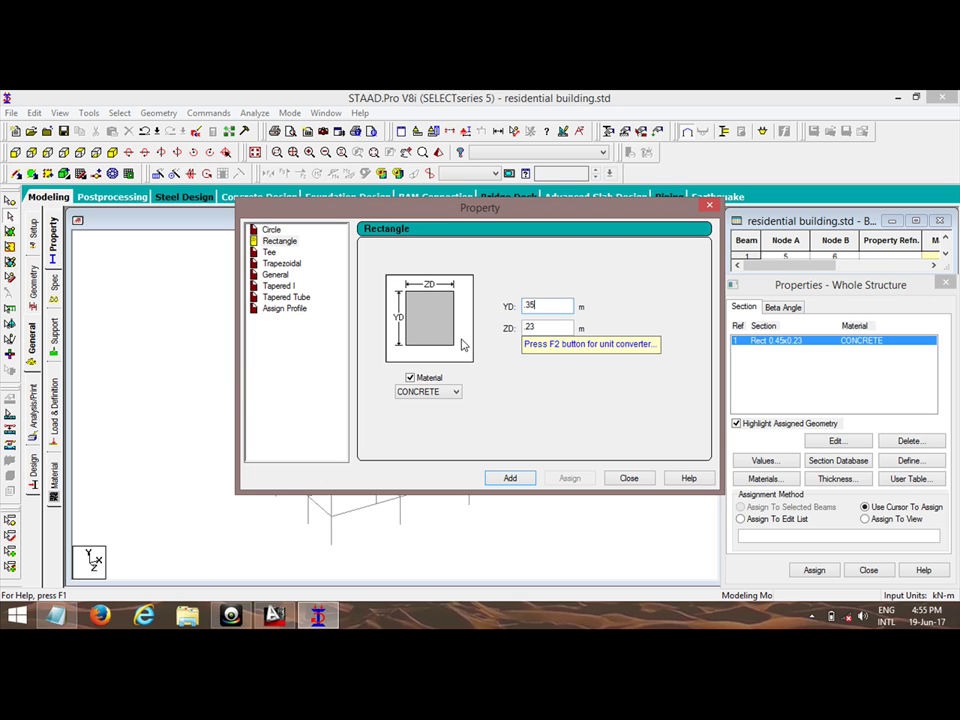
left_click(549, 325)
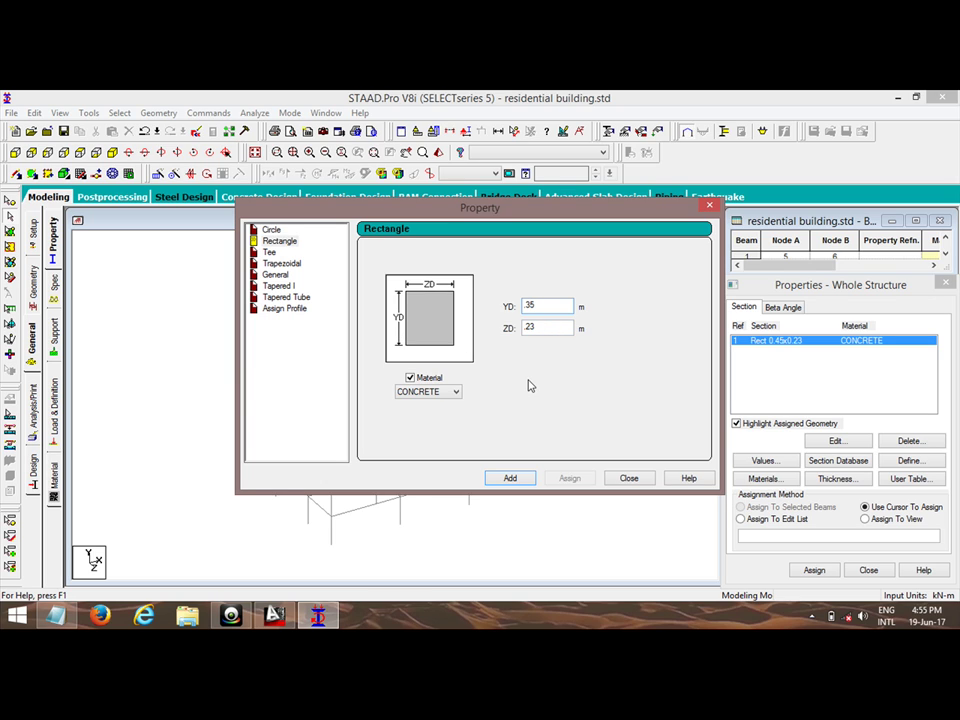
left_click(511, 481)
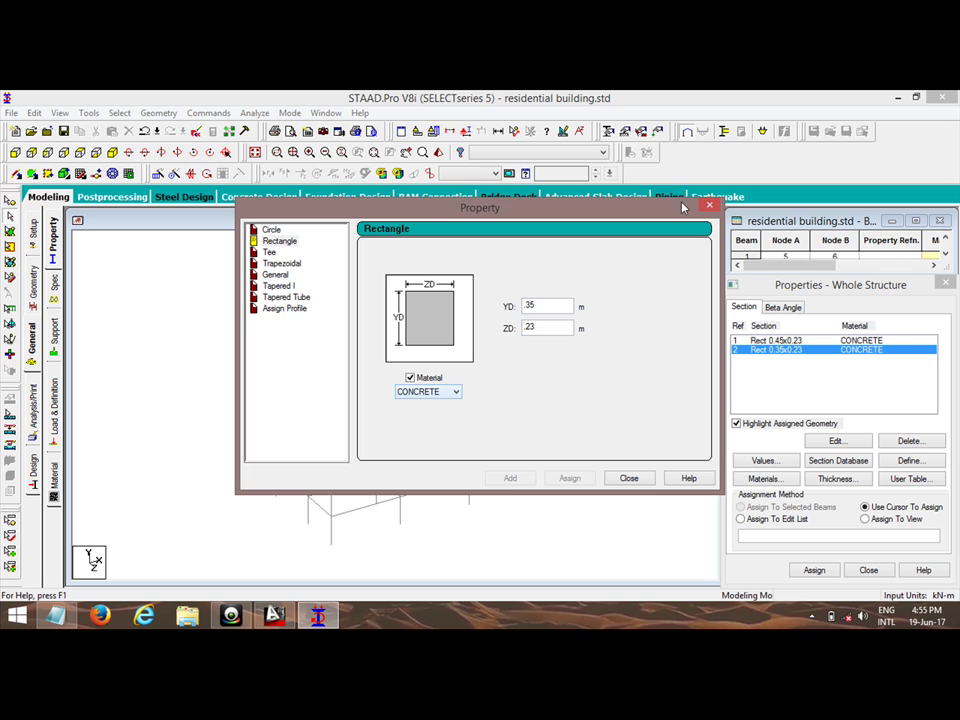
left_click(708, 208)
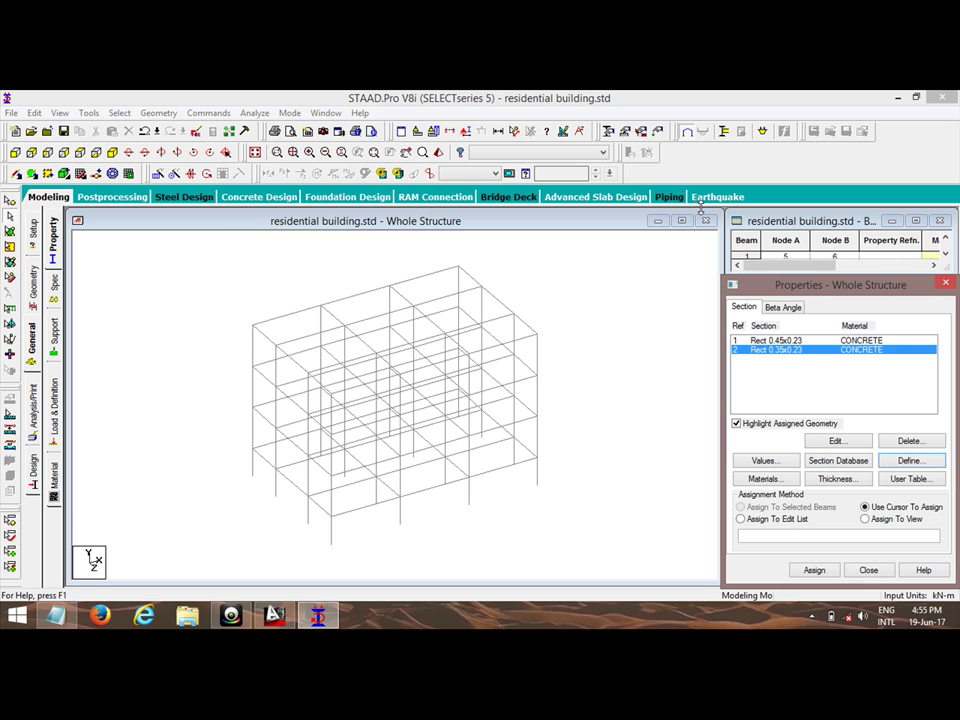
- Assign the Rect 0.45x0.23 section to all members parallel to Y and clear the selection
left_click(768, 341)
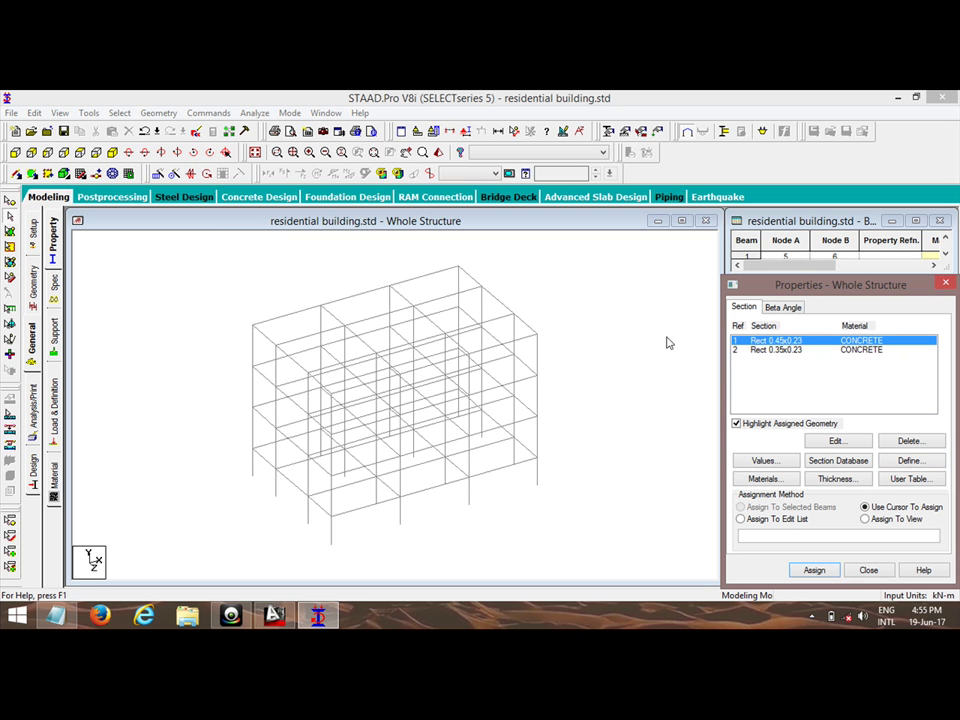
left_click(776, 351)
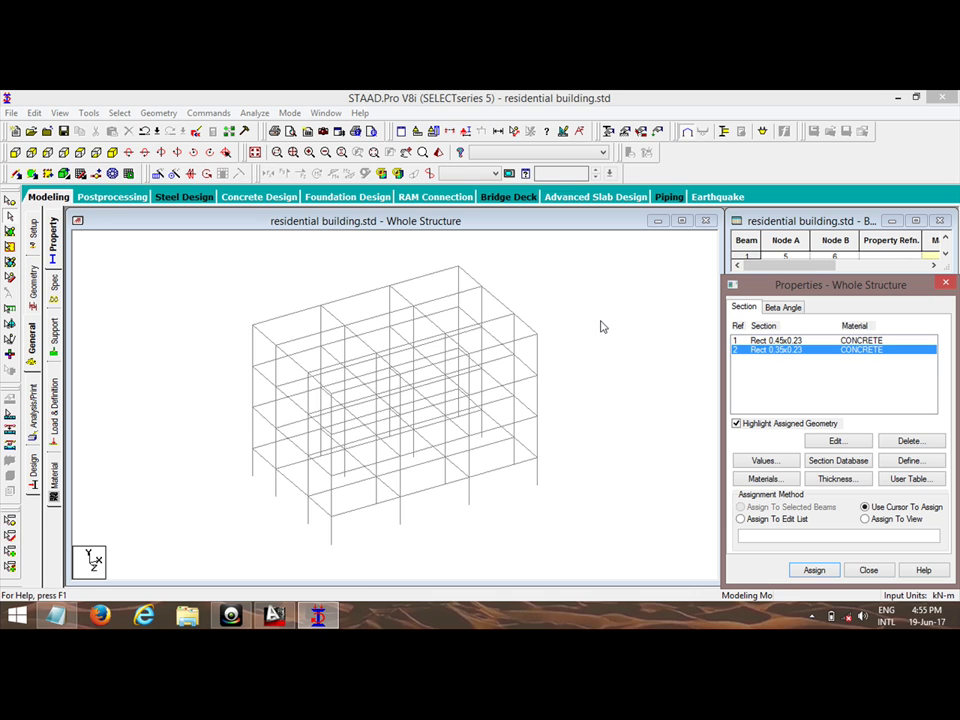
left_click(792, 342)
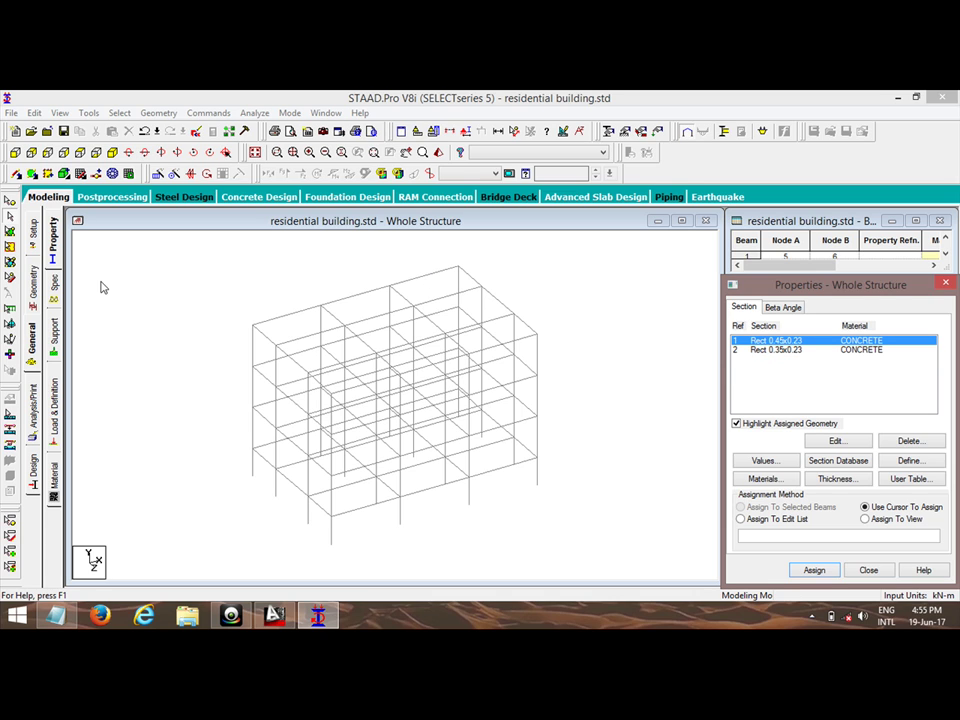
left_click(118, 113)
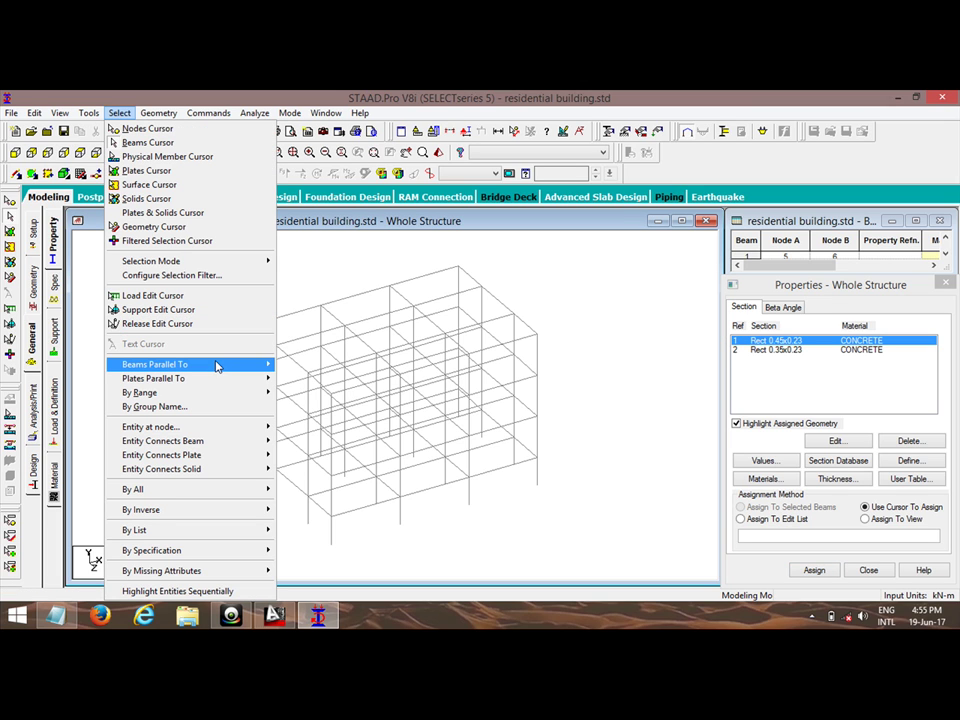
mouse_move(250, 364)
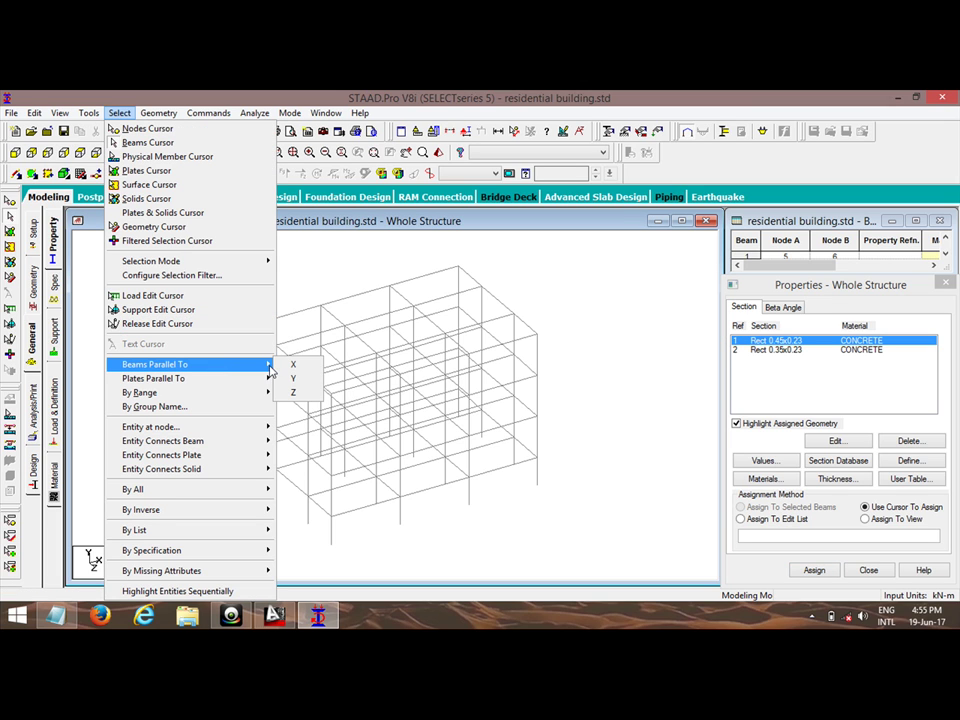
left_click(290, 378)
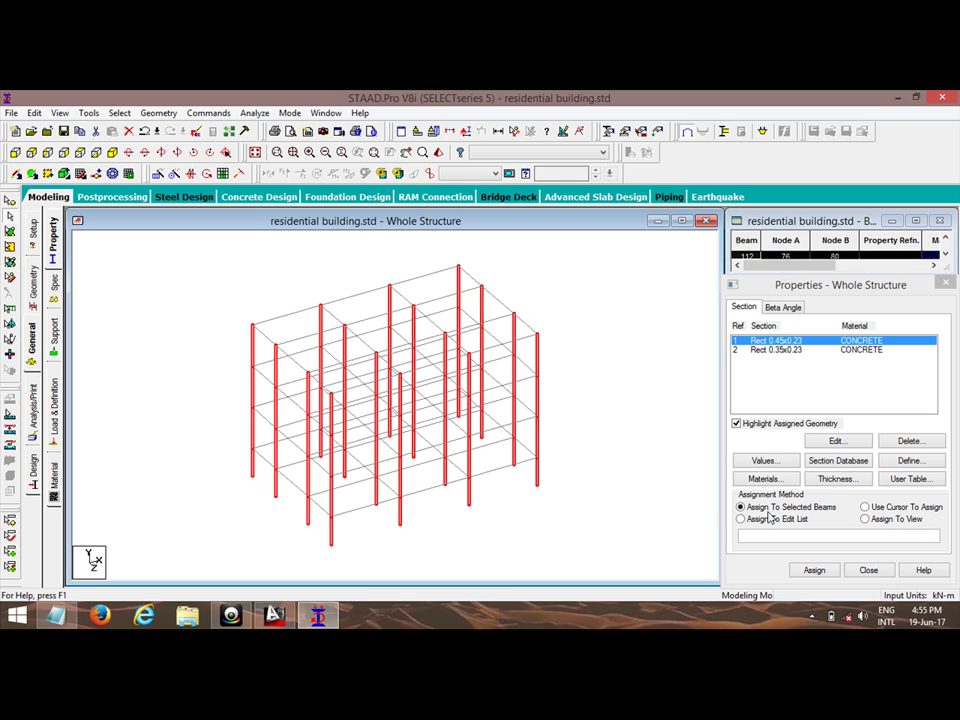
left_click(814, 571)
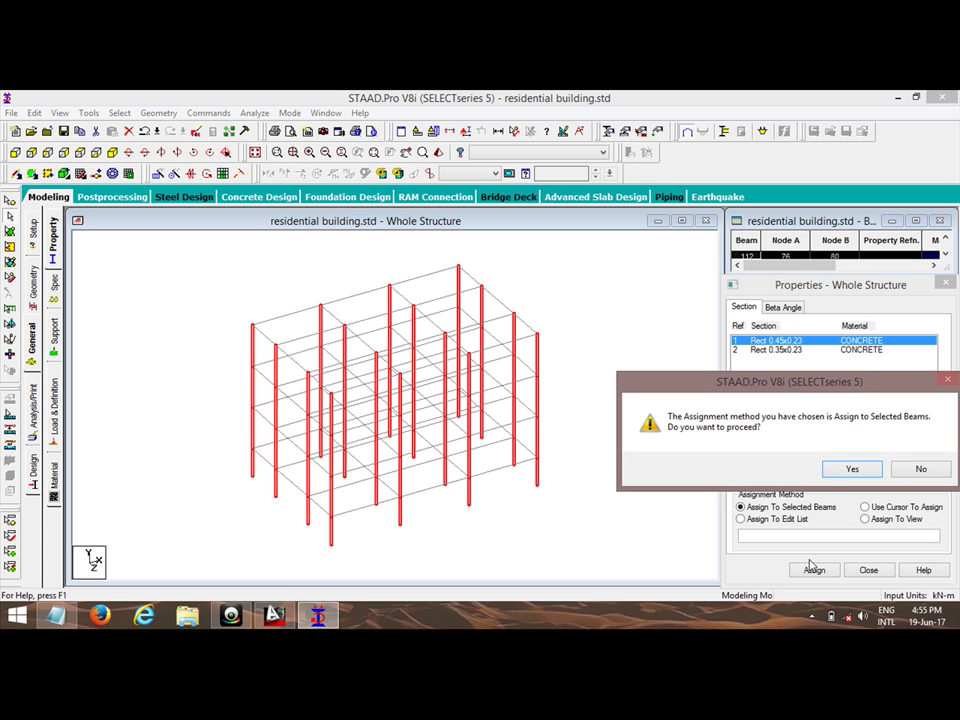
left_click(845, 469)
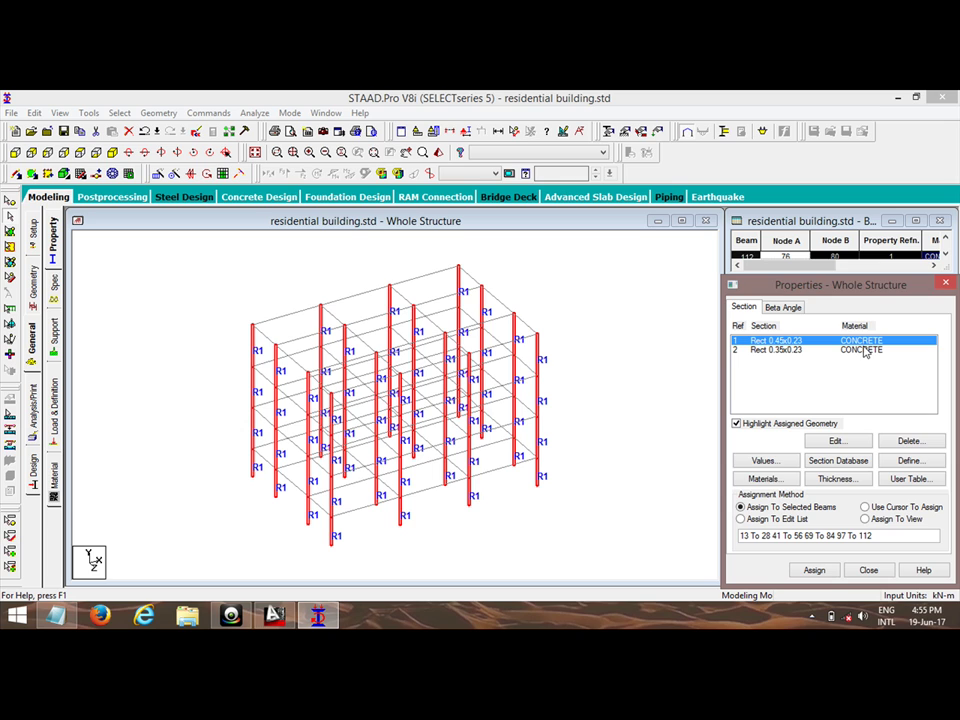
left_click(542, 311)
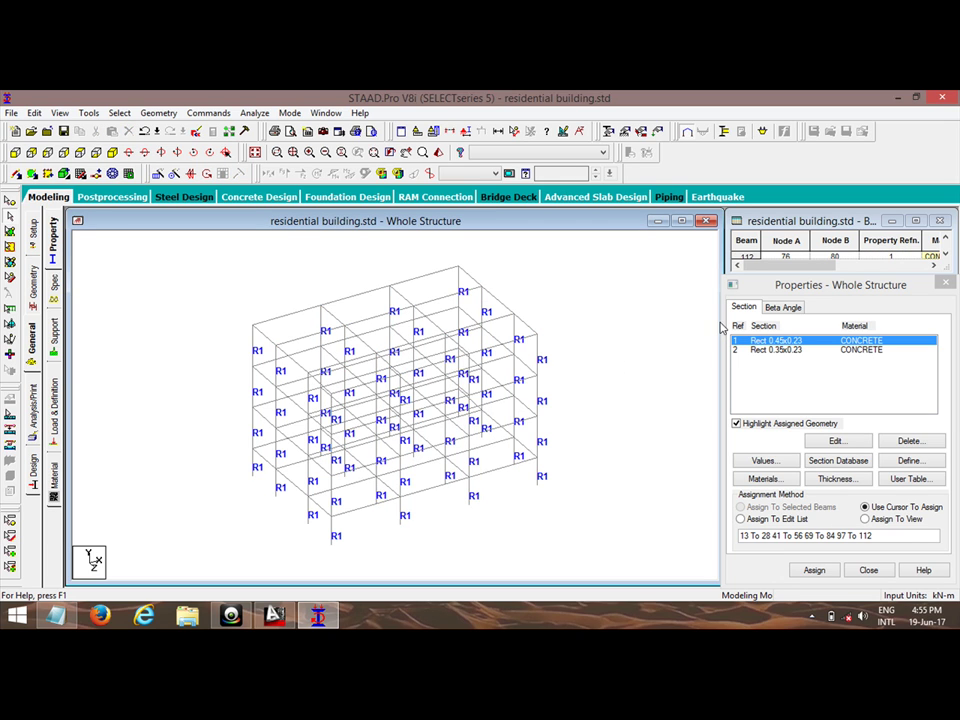
- Assign the Rect 0.35x0.23 section to all beams parallel to X and Z, and clear the selection
left_click(763, 350)
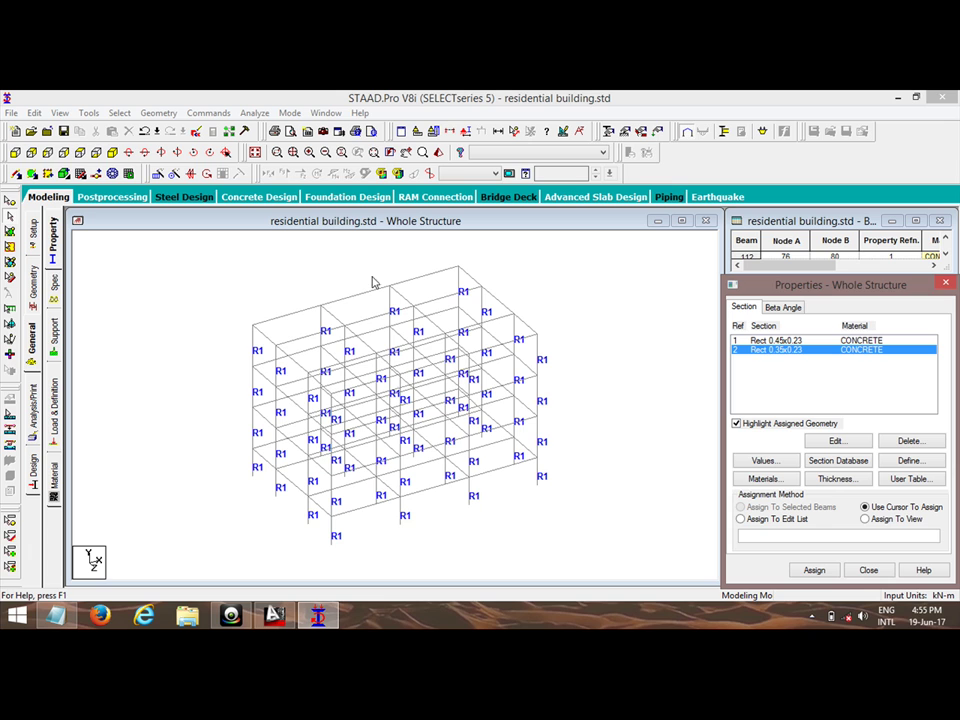
left_click(119, 113)
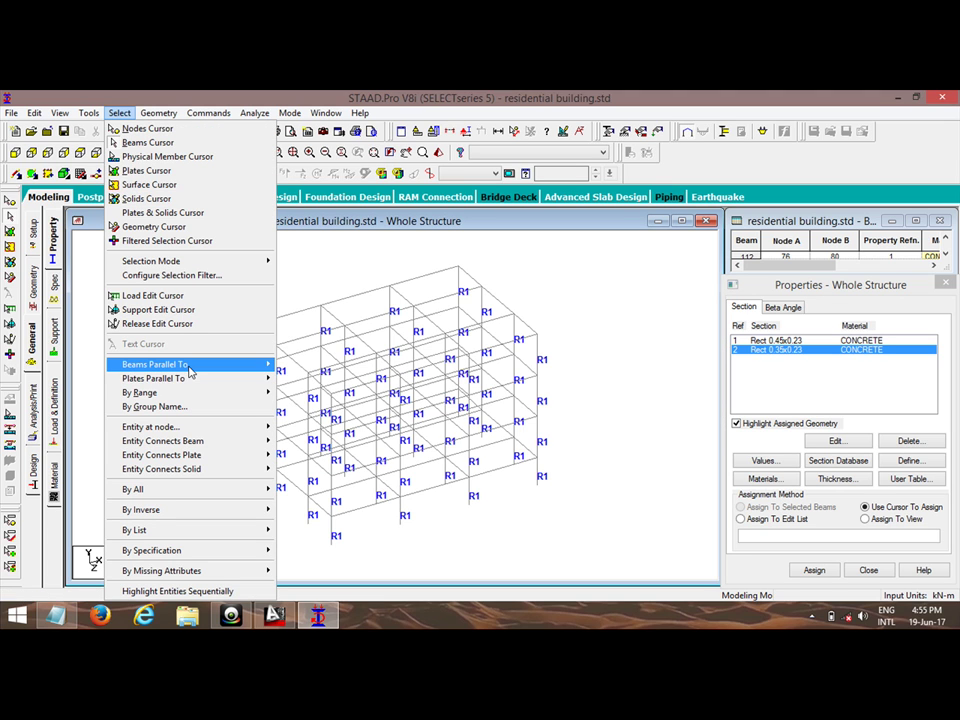
mouse_move(193, 370)
left_click(290, 365)
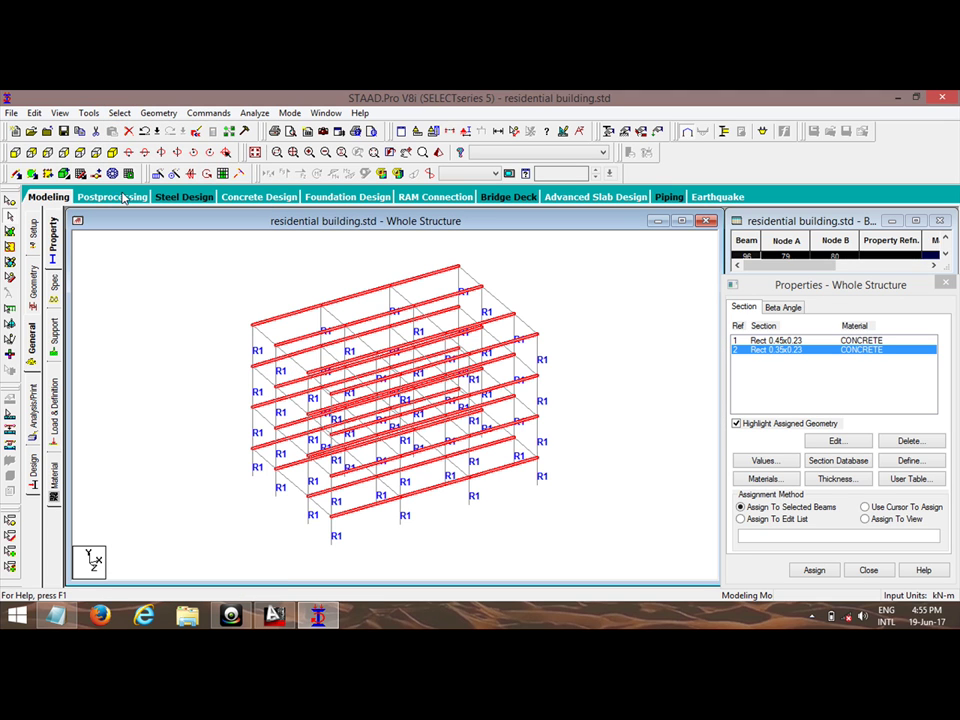
left_click(119, 113)
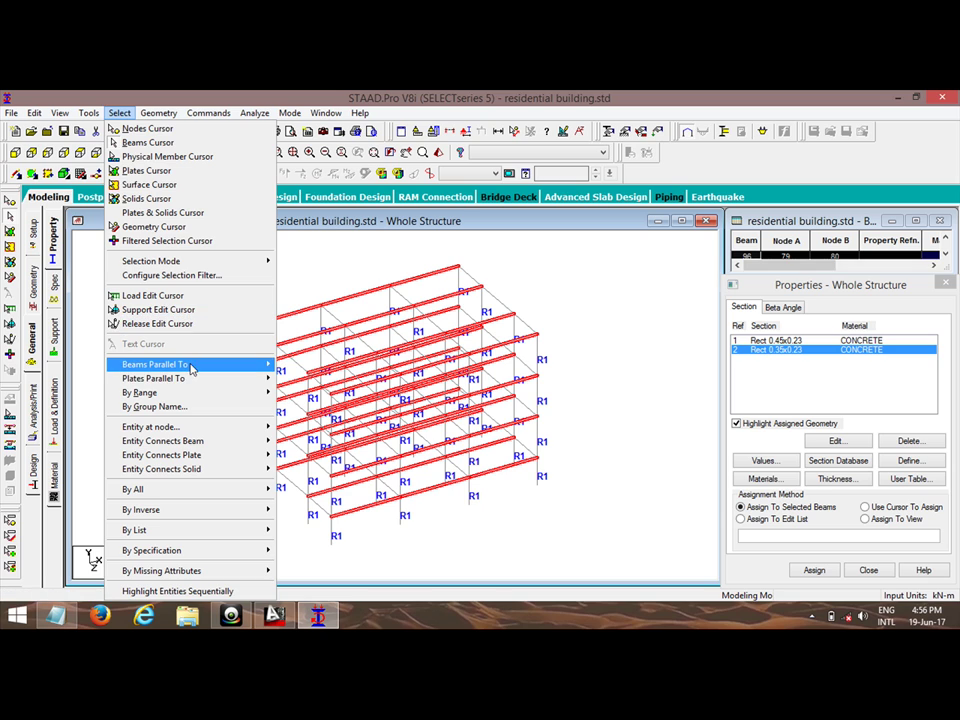
mouse_move(248, 369)
left_click(290, 392)
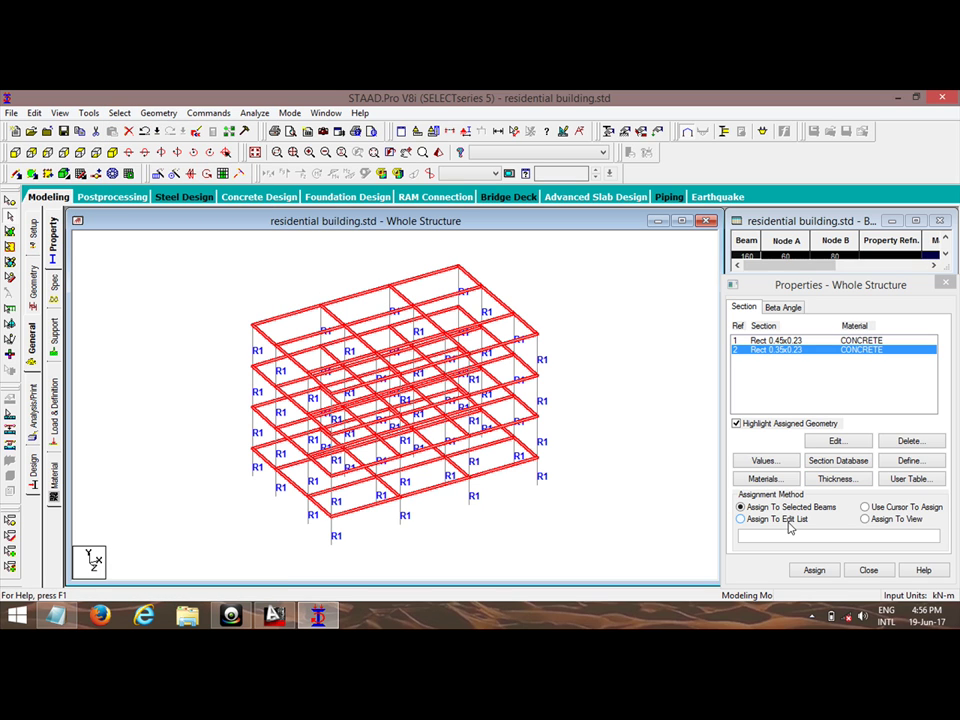
left_click(820, 574)
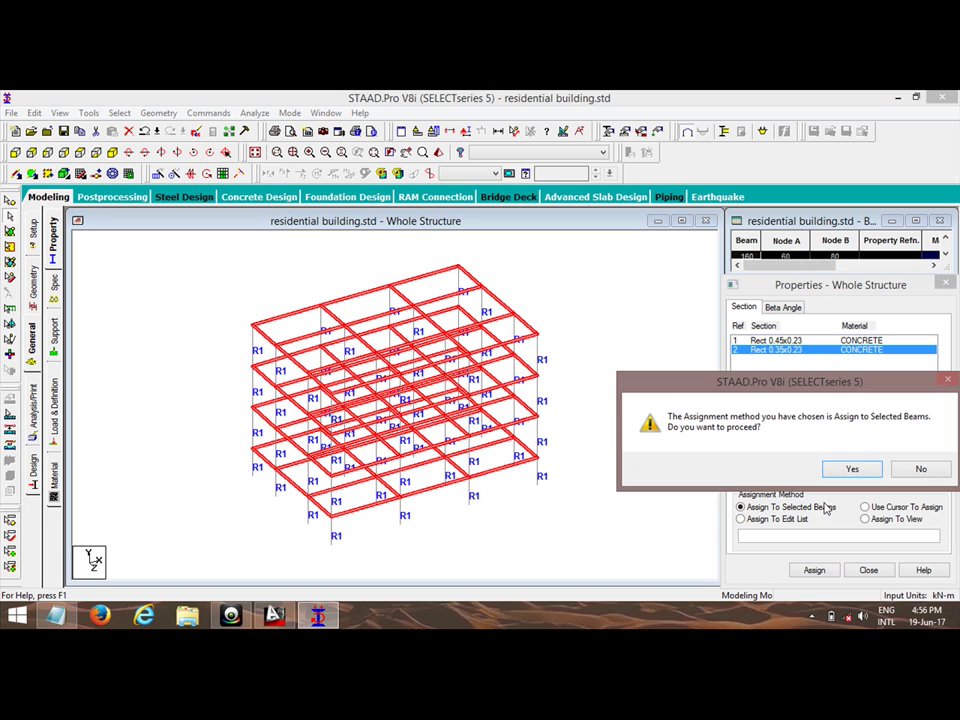
left_click(851, 468)
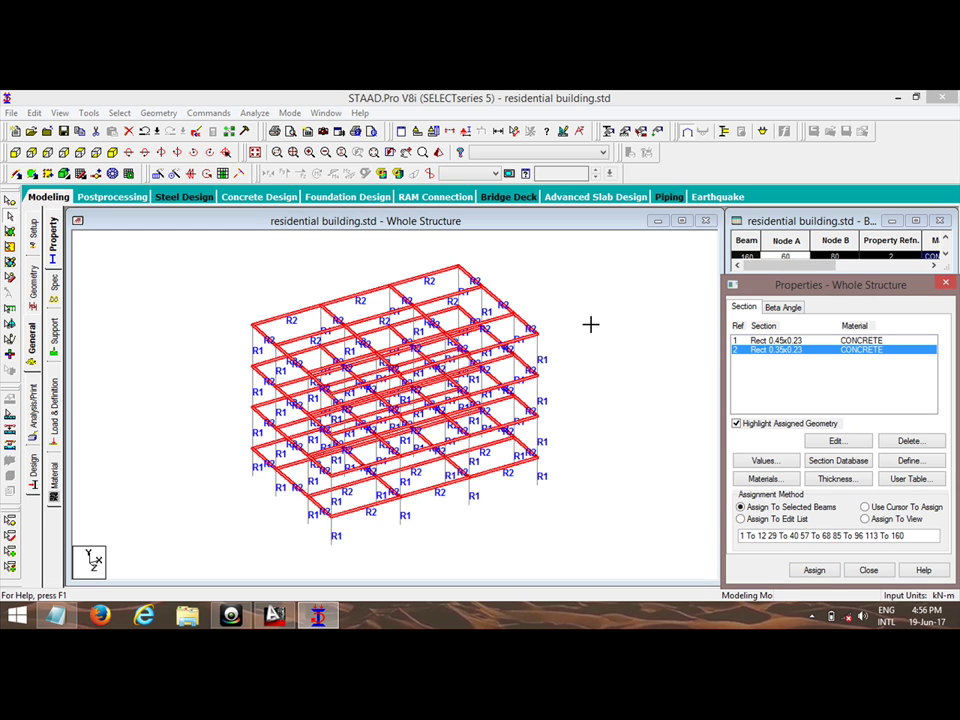
left_click(580, 330)
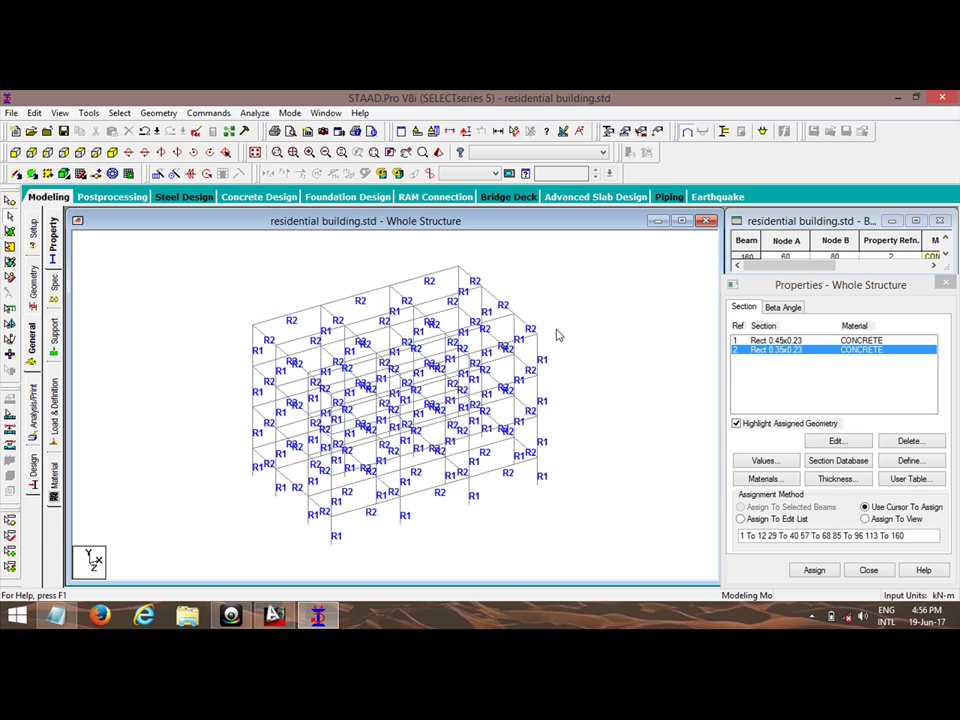
- Examine the frame with its assigned sections in a rotated 3D rendered view, and close that view
left_click(438, 152)
left_click_drag(460, 438, 505, 487)
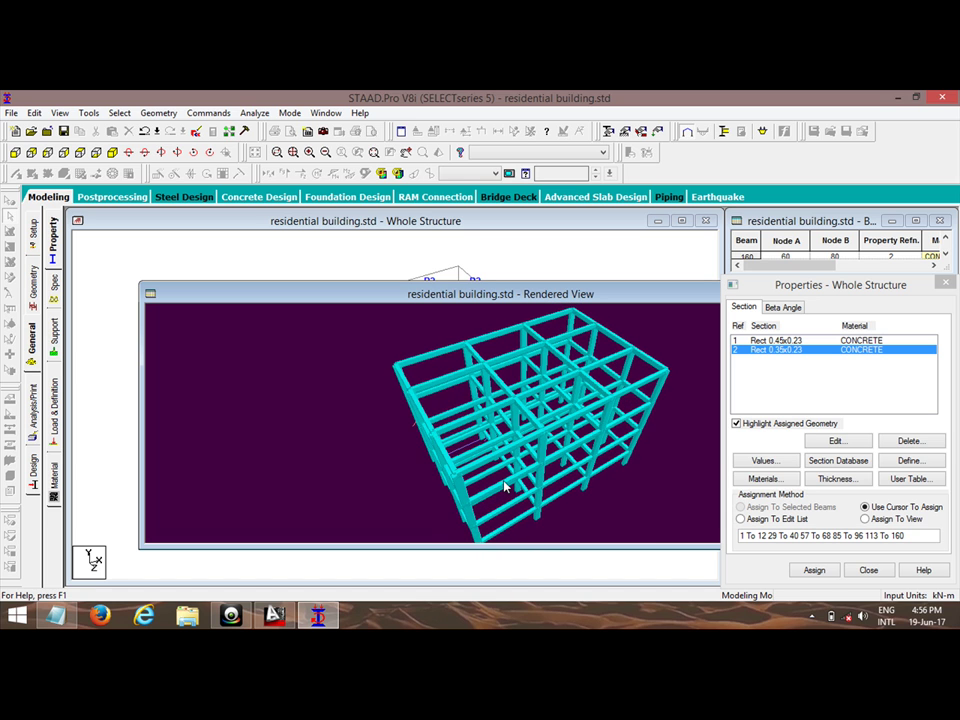
left_click_drag(474, 285, 474, 312)
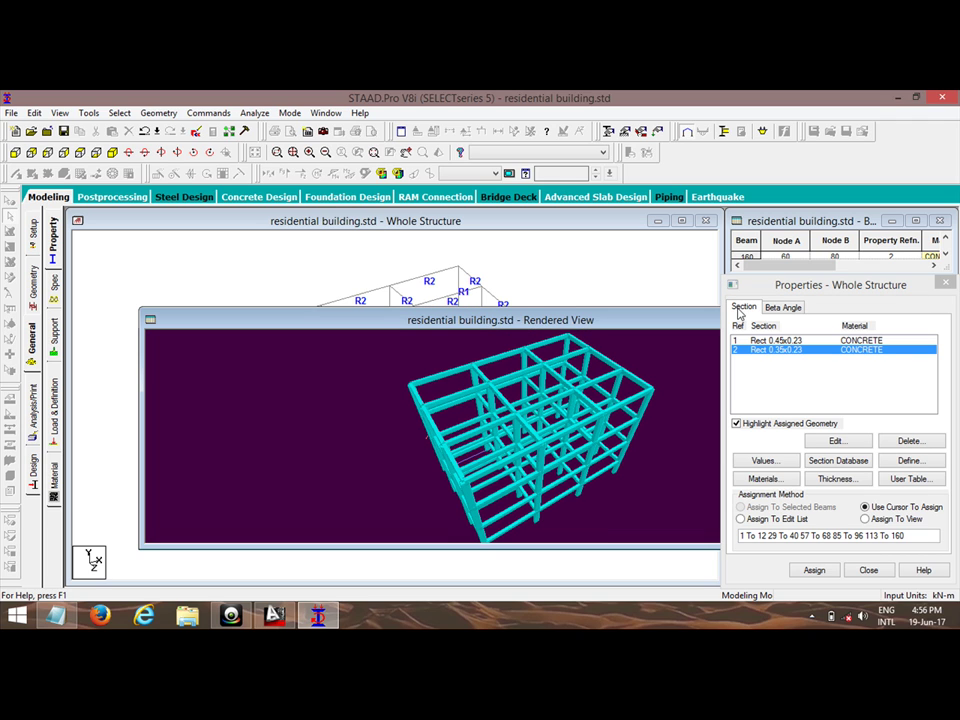
left_click_drag(663, 321, 587, 344)
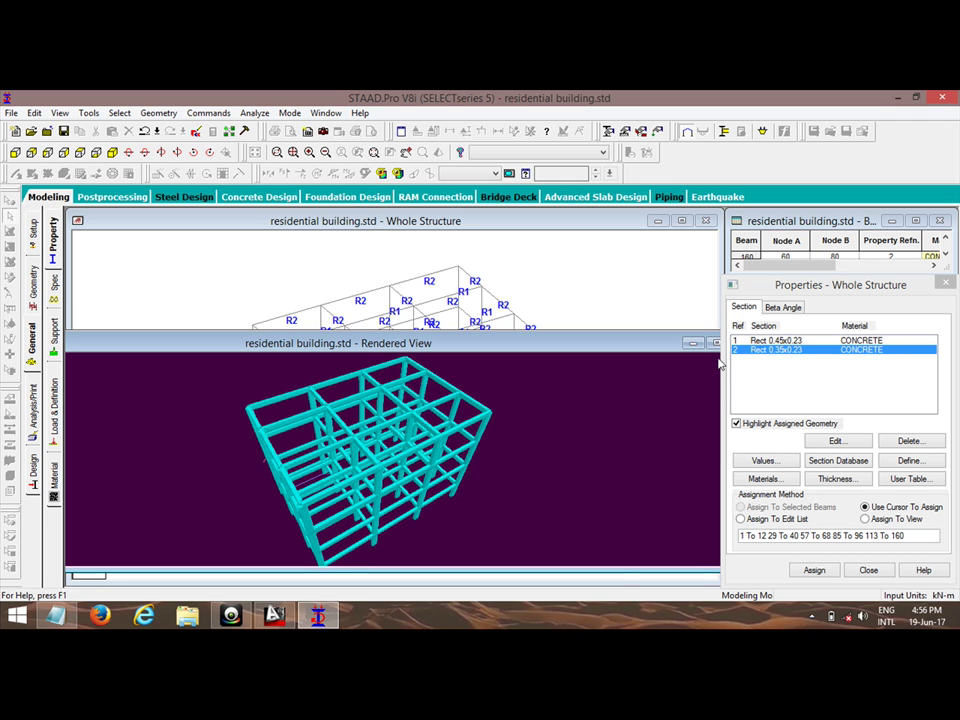
left_click_drag(720, 365, 606, 358)
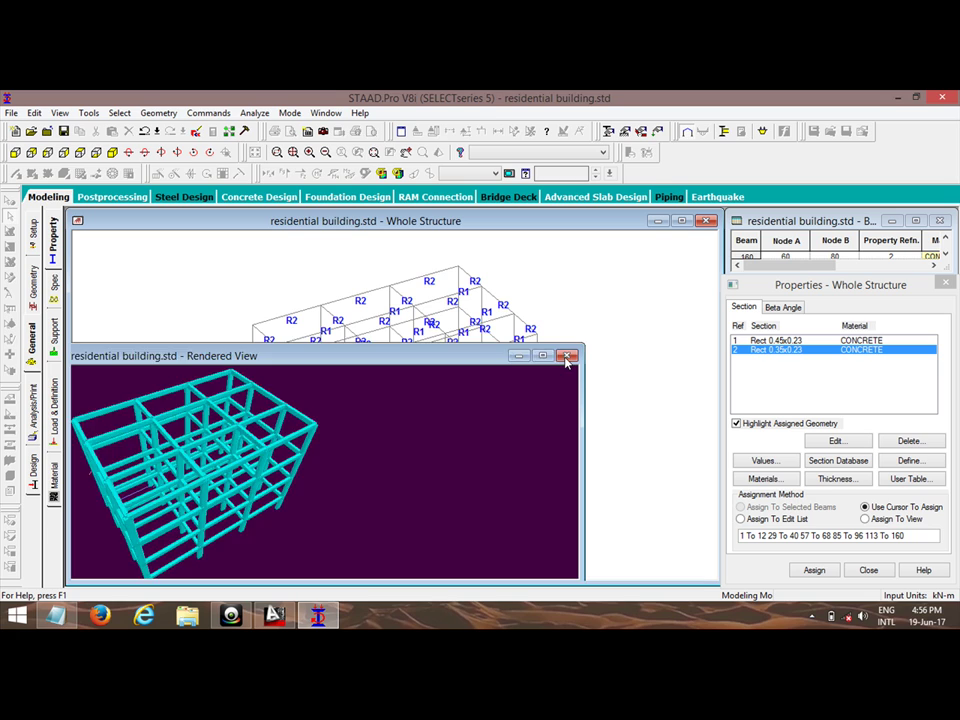
left_click(566, 357)
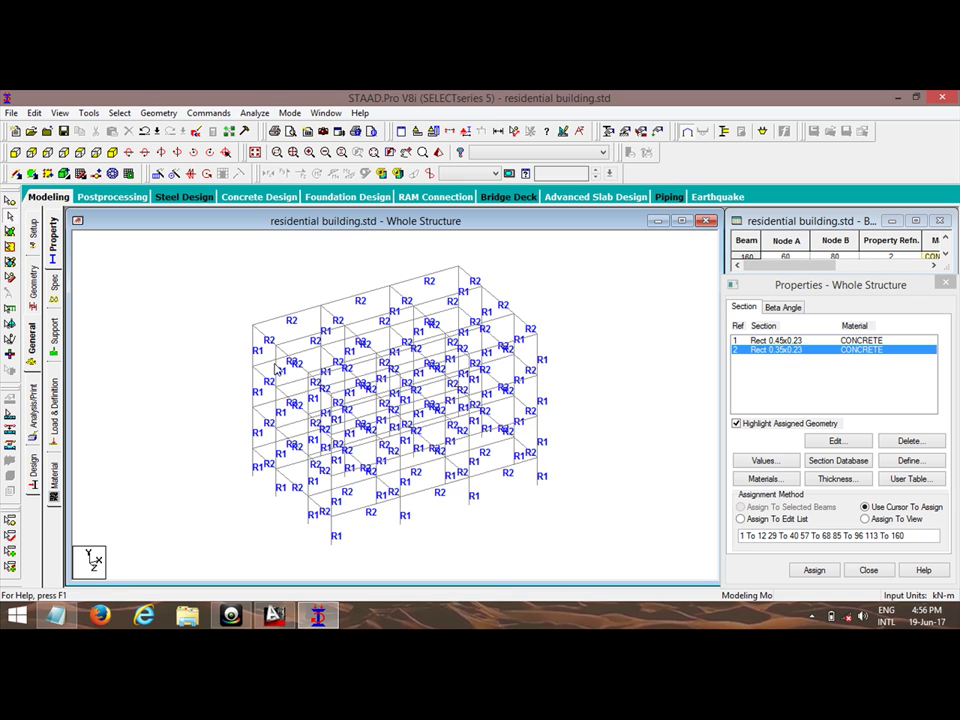
- Set a beta angle of 90 degrees on all storeys of the two intermediate columns in both X-end faces, and clear the selection
left_click(276, 368)
left_click(277, 414, "ctrl")
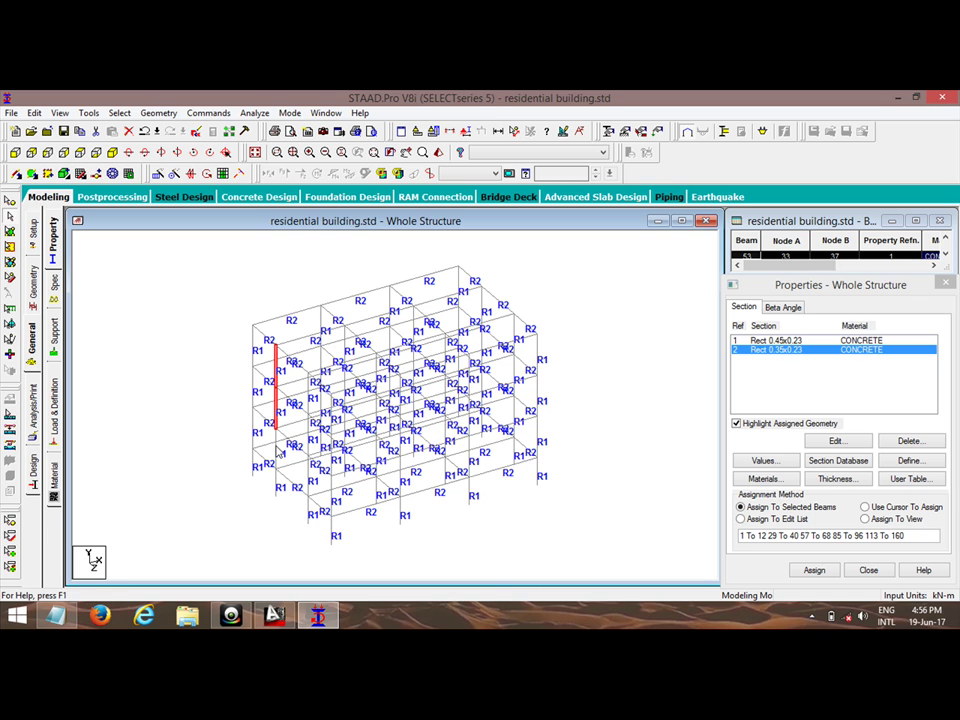
left_click(277, 452, "ctrl")
left_click(277, 480, "ctrl")
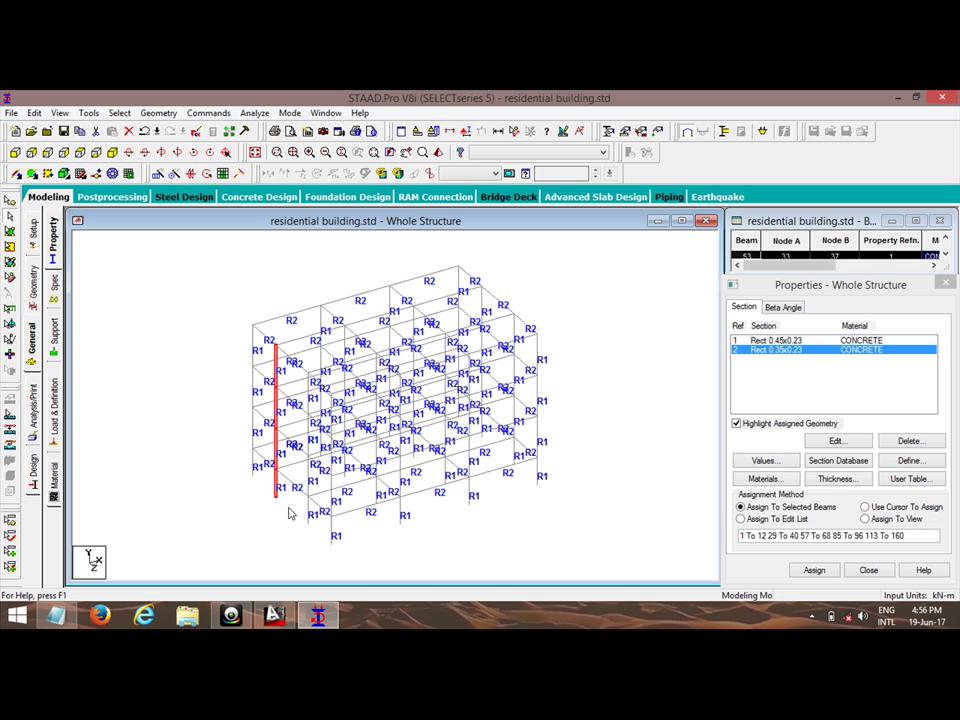
left_click(307, 505, "ctrl")
left_click(308, 470, "ctrl")
left_click(309, 435, "ctrl")
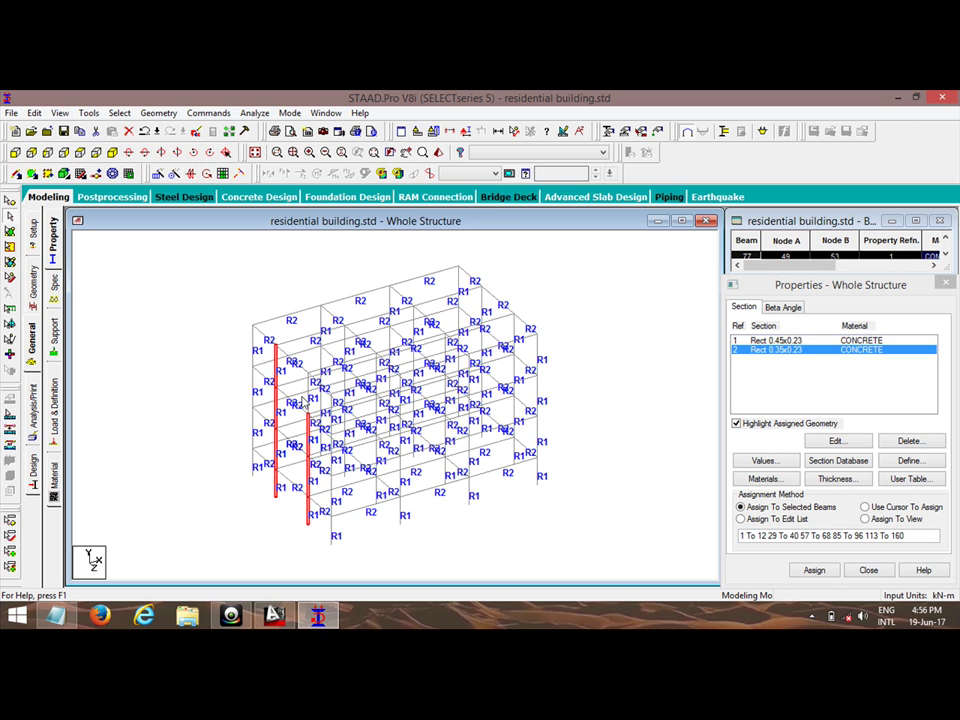
left_click(310, 395, "ctrl")
left_click(483, 308, "ctrl")
left_click(483, 340, "ctrl")
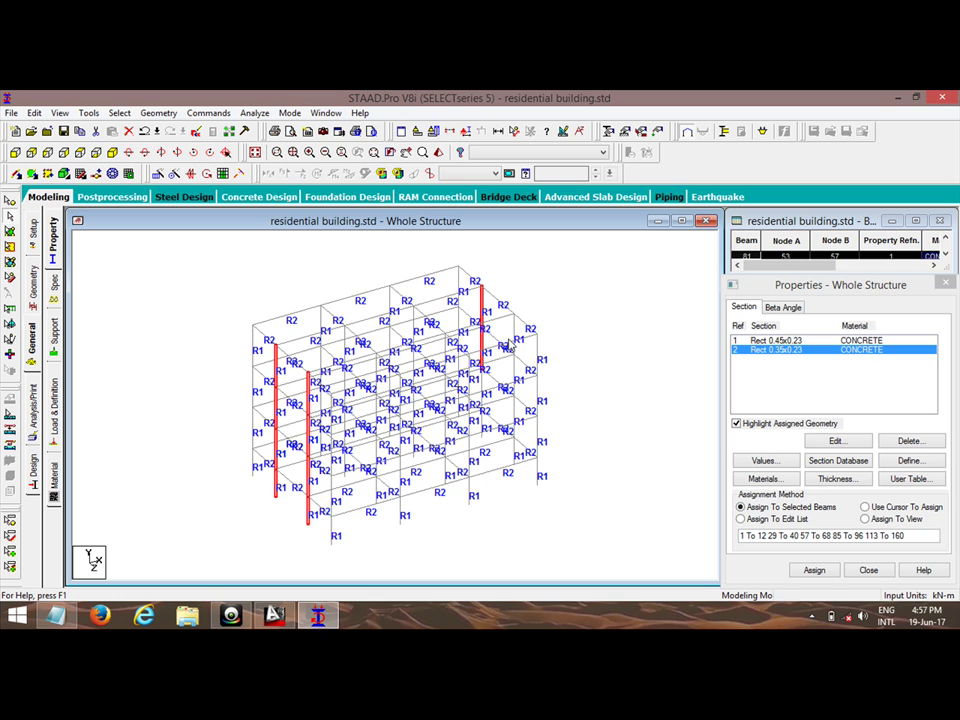
left_click(513, 335, "ctrl")
left_click(516, 405, "ctrl")
left_click(483, 400, "ctrl")
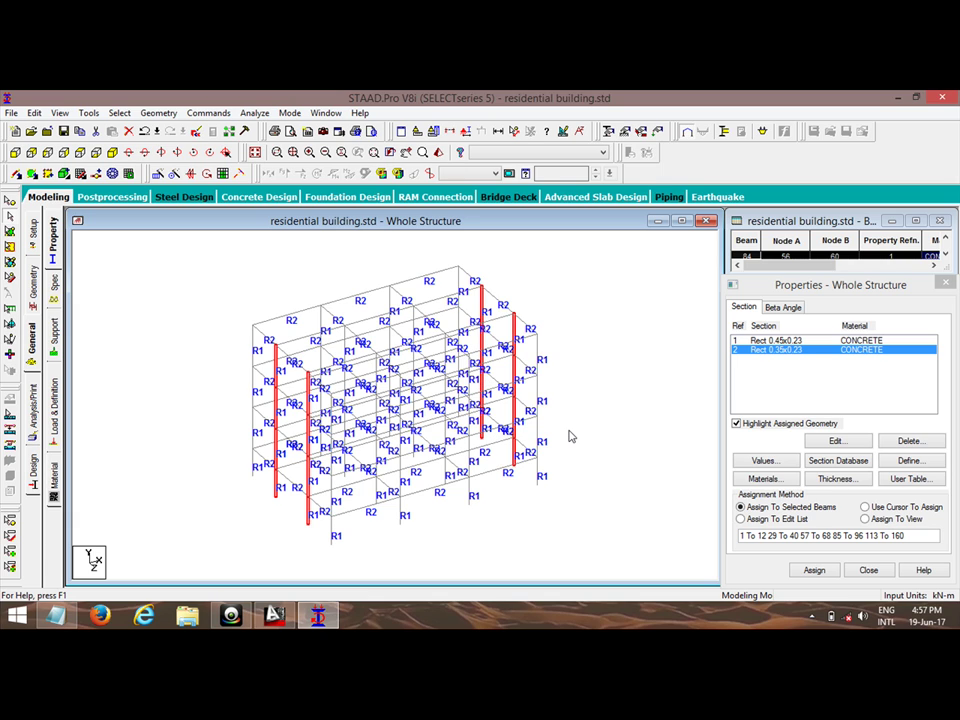
left_click(205, 115)
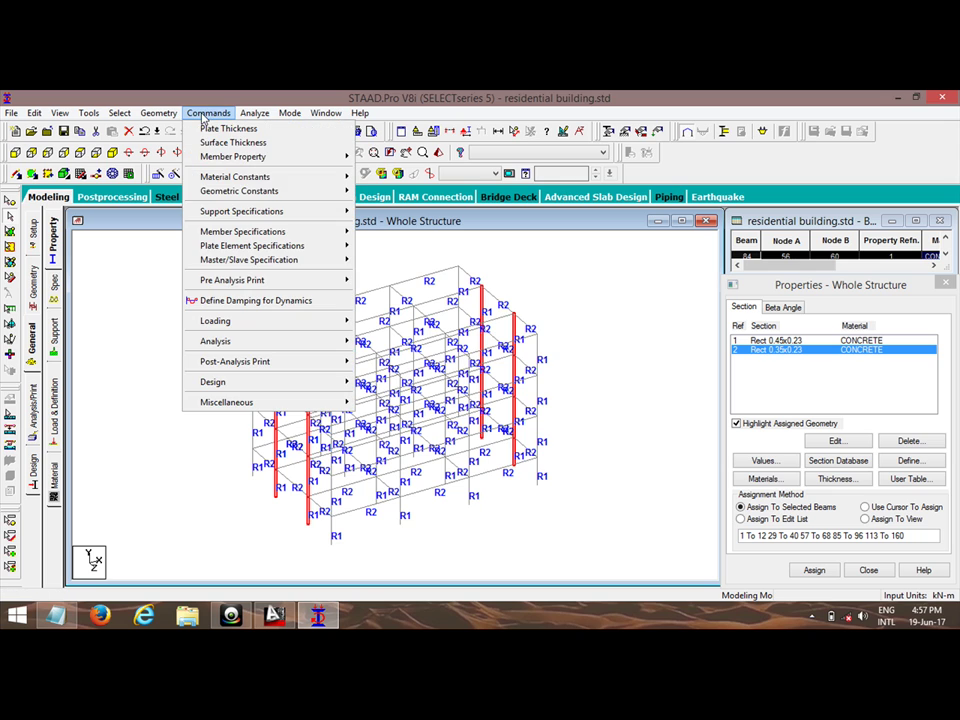
mouse_move(269, 198)
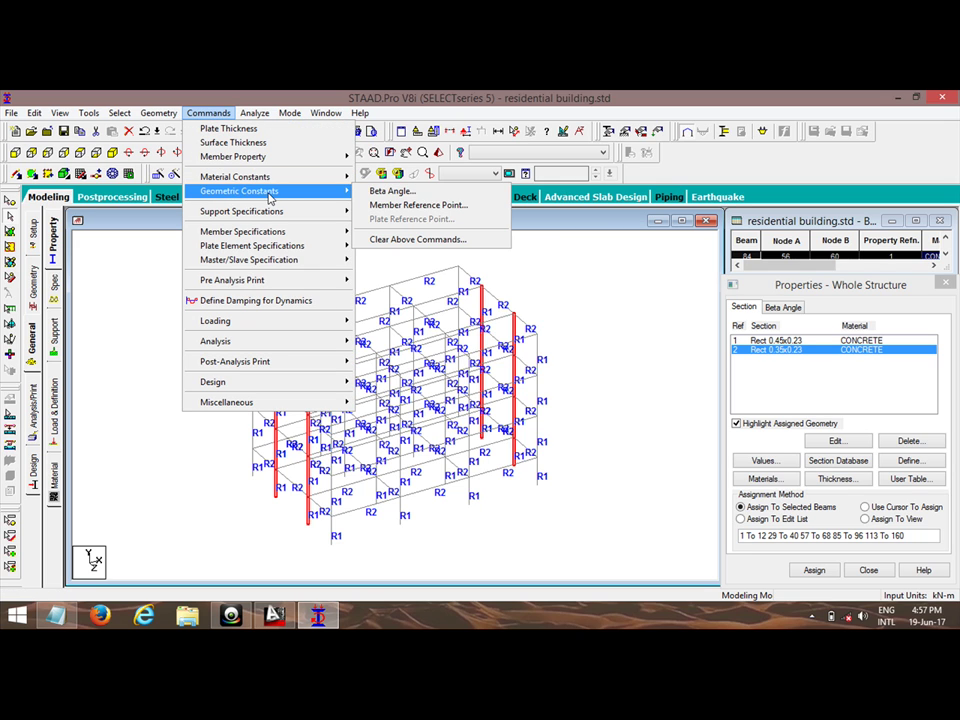
left_click(384, 192)
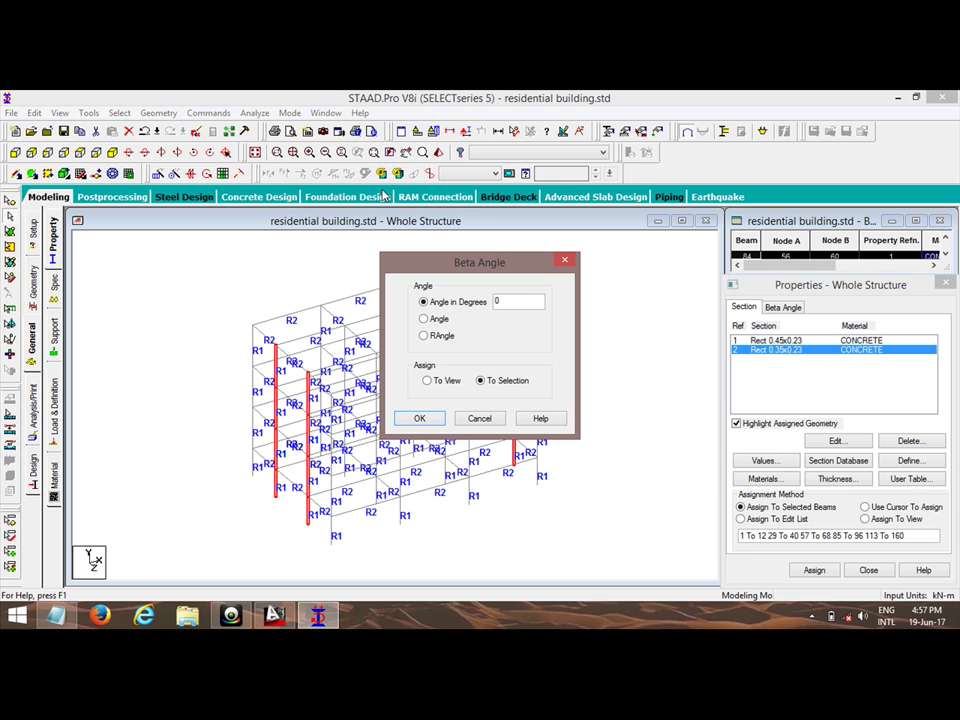
double_click(507, 302)
left_click(420, 418)
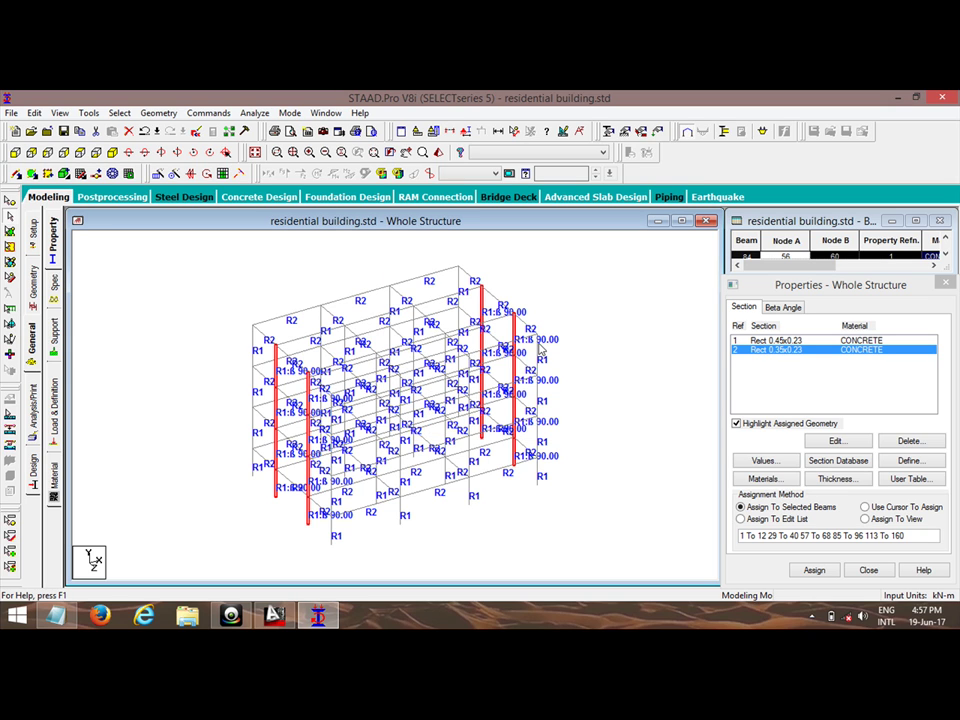
left_click(518, 301)
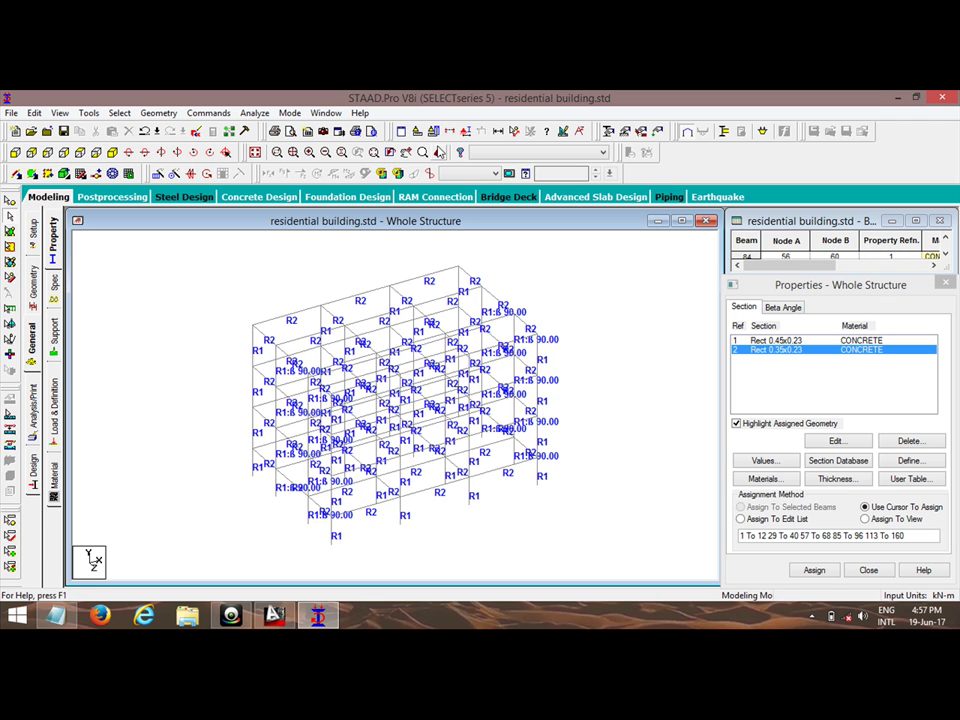
- Check the orientation of the rotated columns in a 3D rendered view from several angles, and close the view
left_click(438, 153)
left_click(488, 443)
scroll(438, 432, "up", 4)
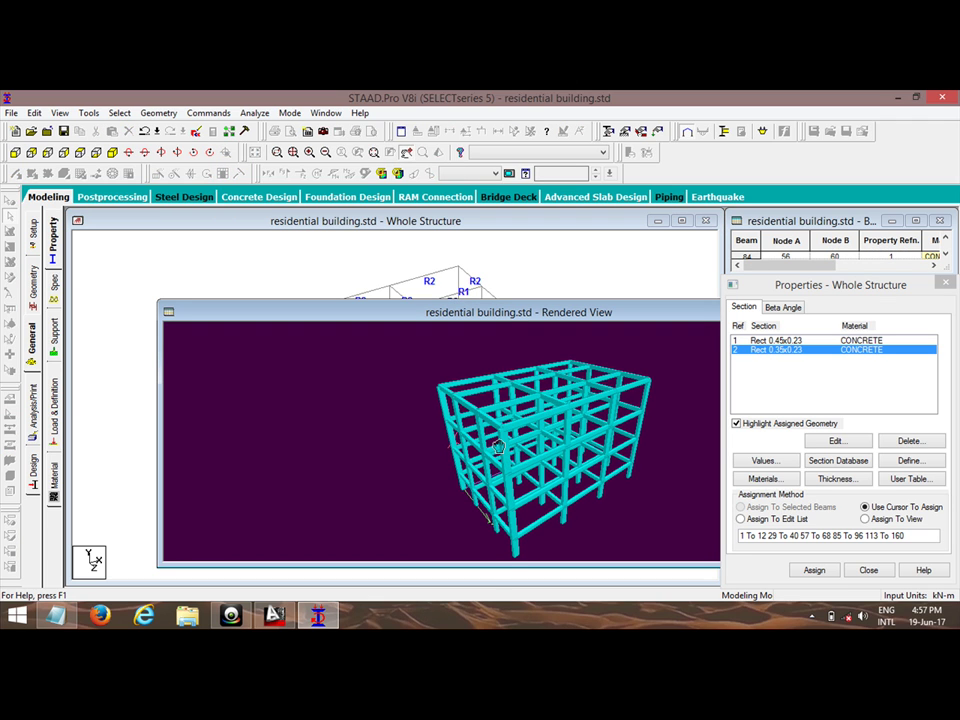
mouse_move(440, 427)
left_mouse_down()
mouse_move(503, 453)
mouse_move(416, 489)
mouse_move(425, 432)
left_mouse_up()
left_click_drag(585, 452, 748, 446)
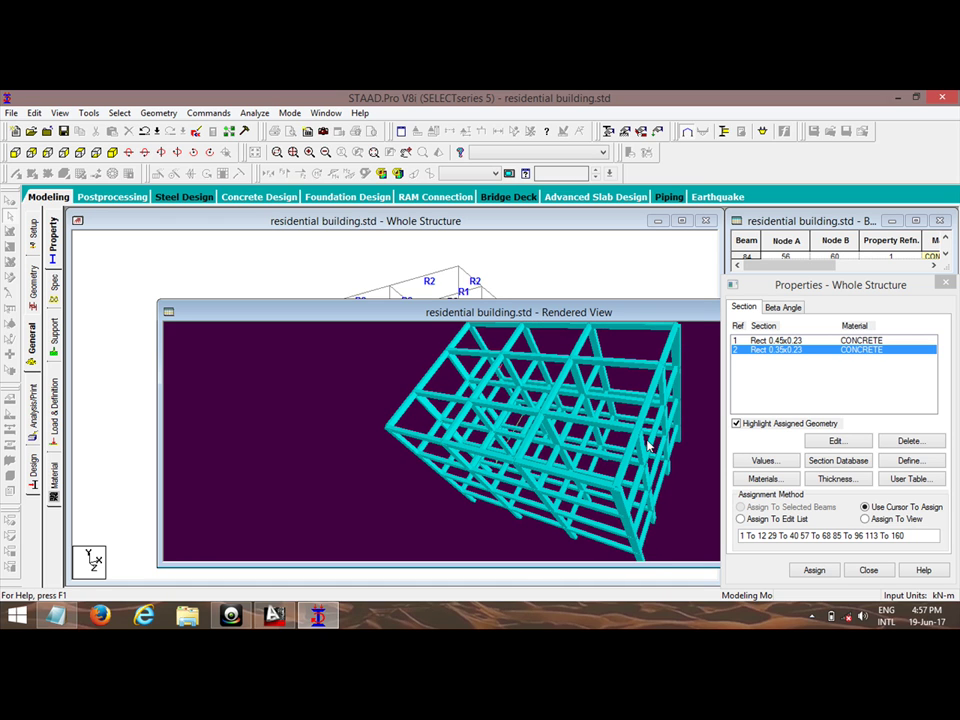
left_click_drag(649, 443, 566, 411)
left_click_drag(562, 314, 476, 311)
left_click(619, 306)
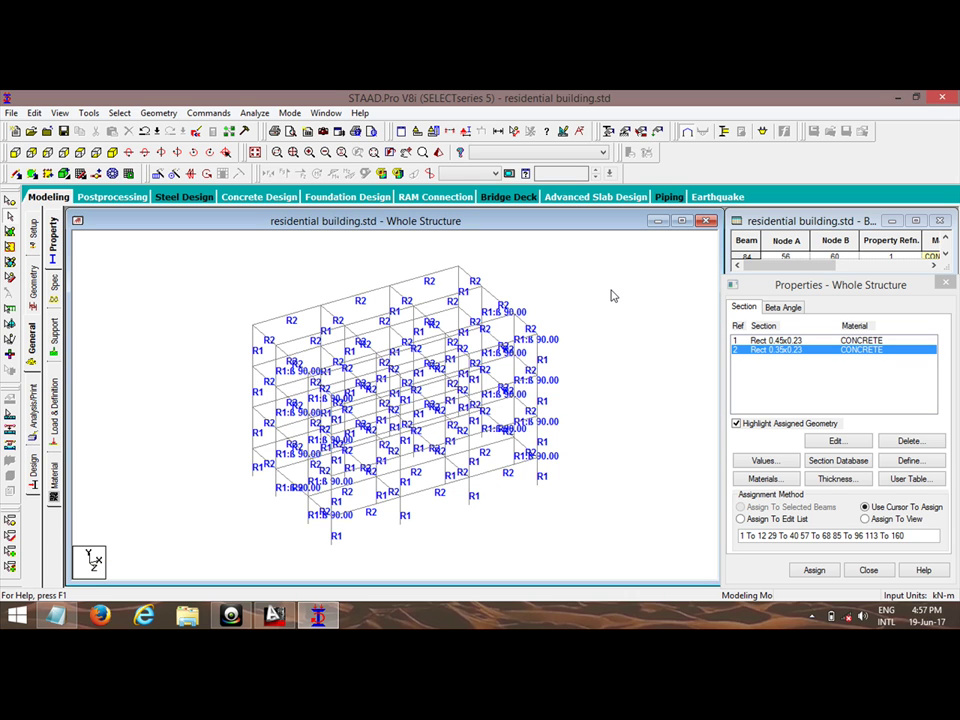
- Create a fixed support definition for the structure, with the frame shown in front view
left_click(56, 340)
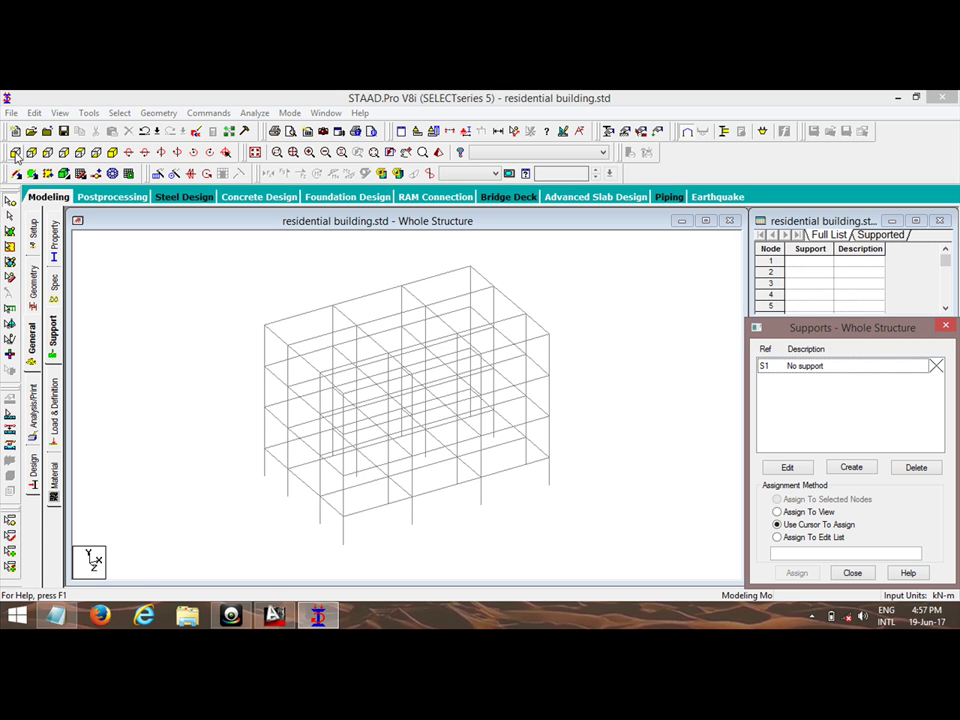
left_click(16, 152)
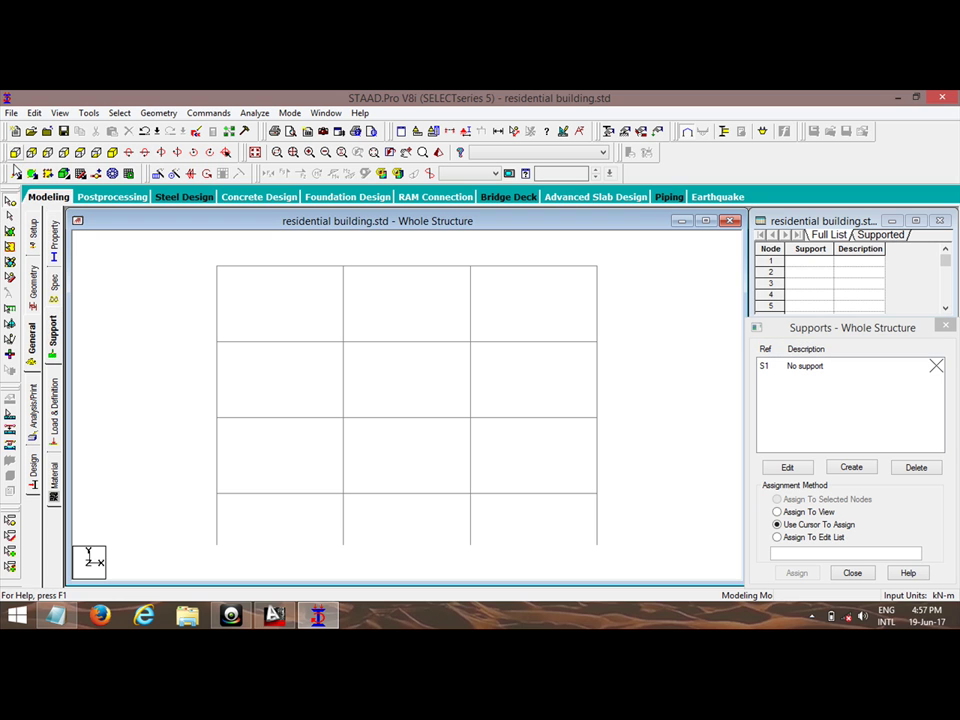
left_click(868, 471)
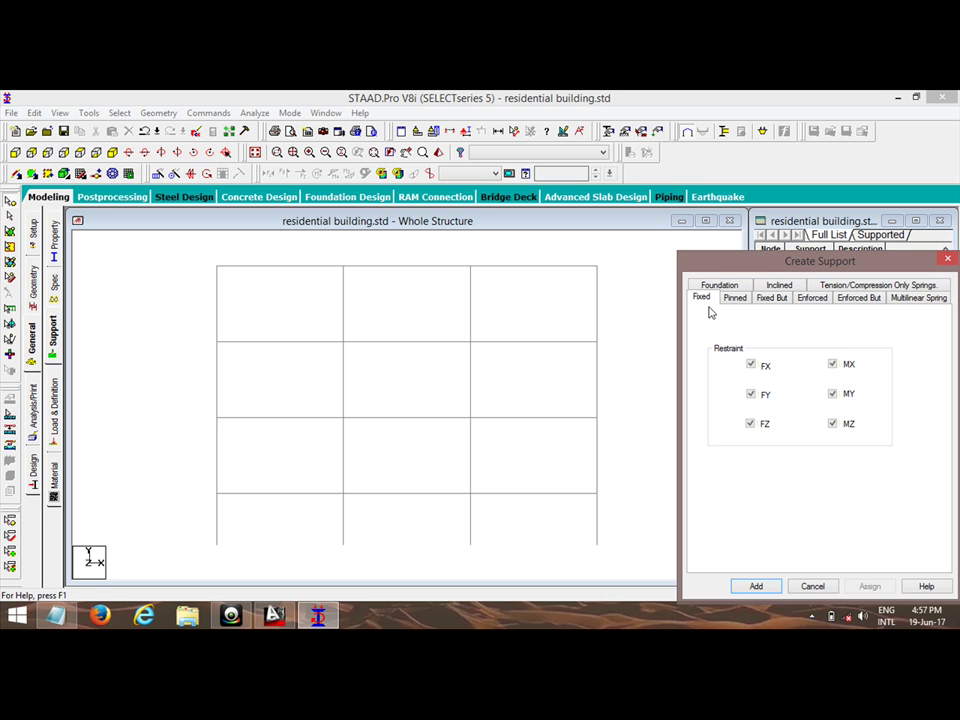
left_click(755, 586)
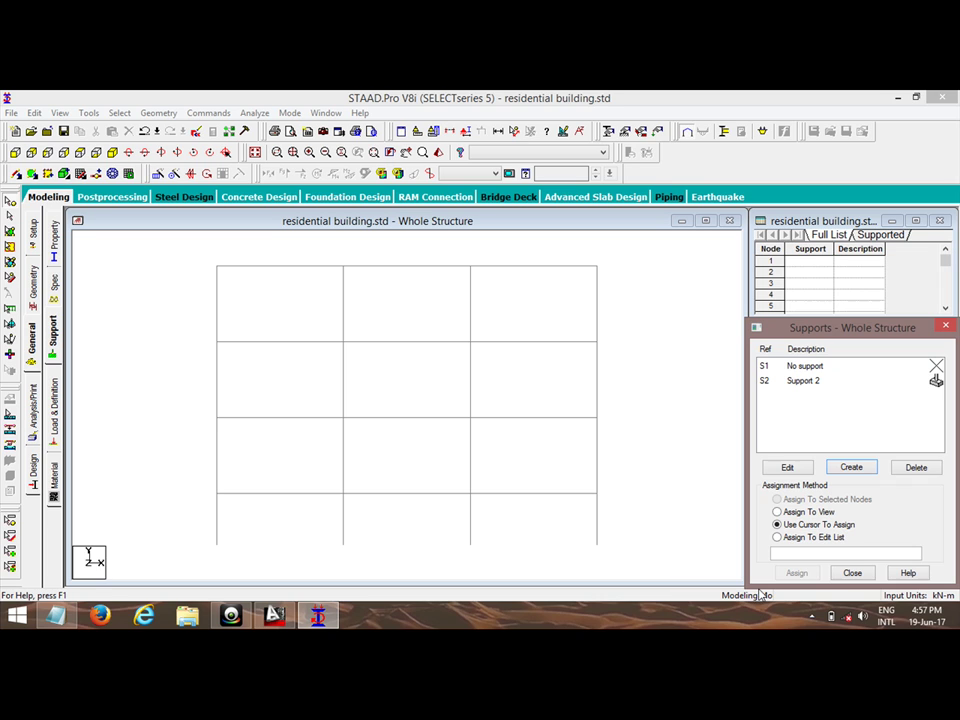
- Assign the fixed Support 2 to all nodes at the column bases
left_click(845, 381)
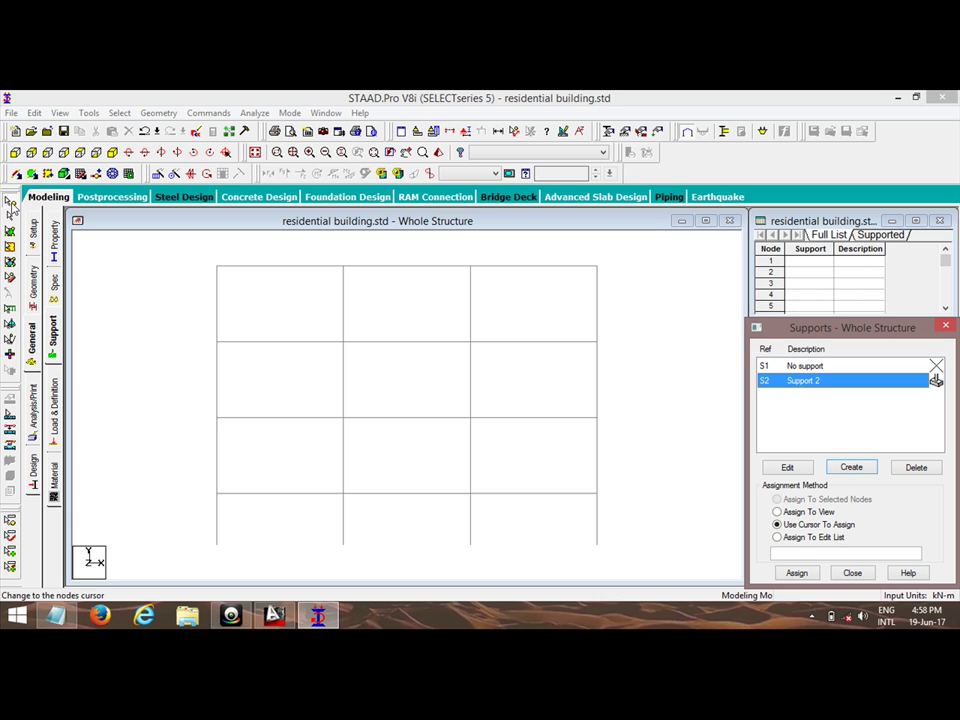
left_click(10, 203)
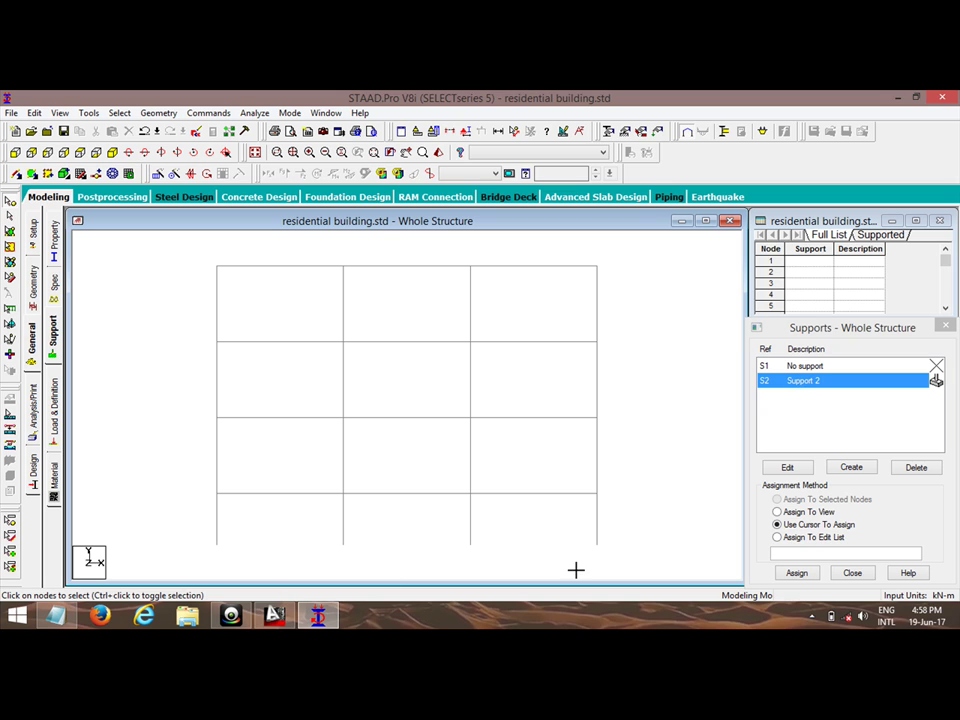
left_click_drag(186, 525, 626, 568)
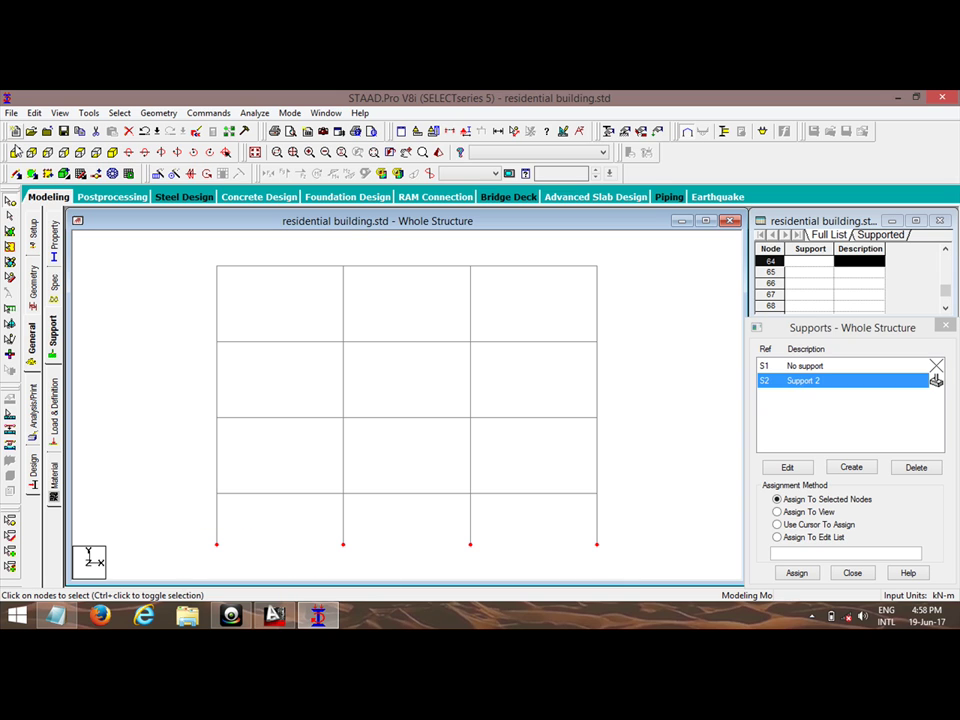
left_click(111, 151)
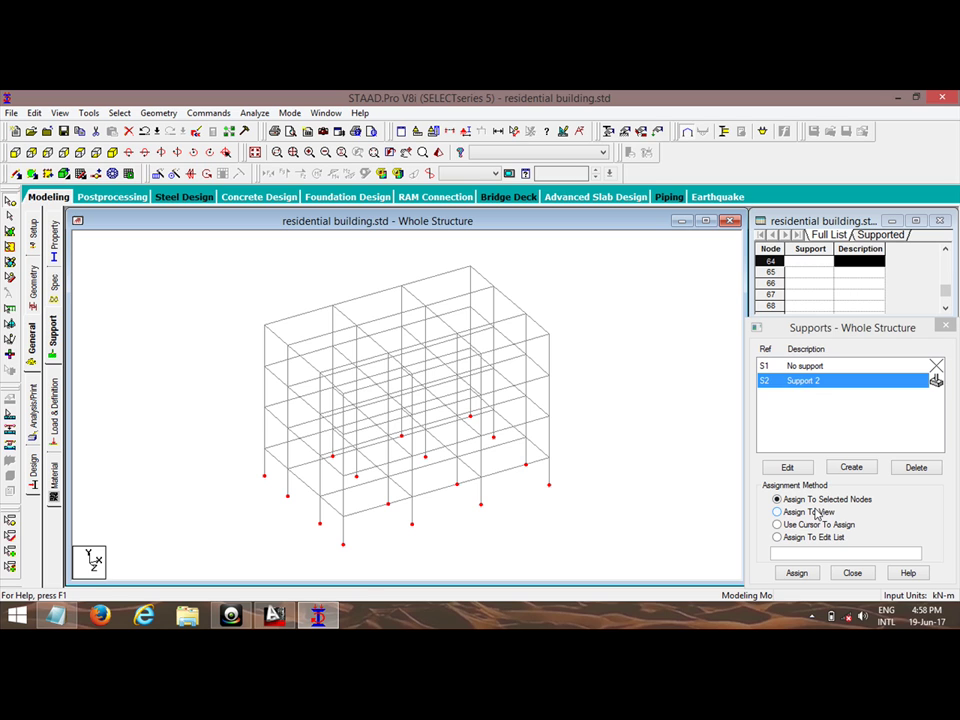
left_click(795, 573)
left_click(845, 491)
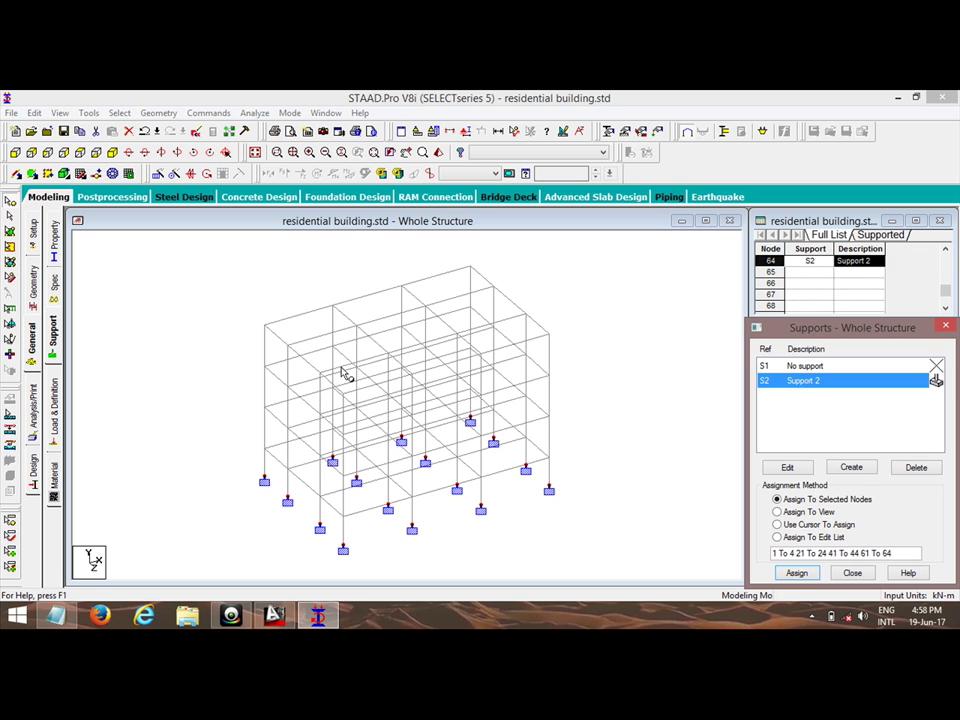
- Create primary load case 1 with loading type Dead and the title DEAD LOAD
left_click(56, 412)
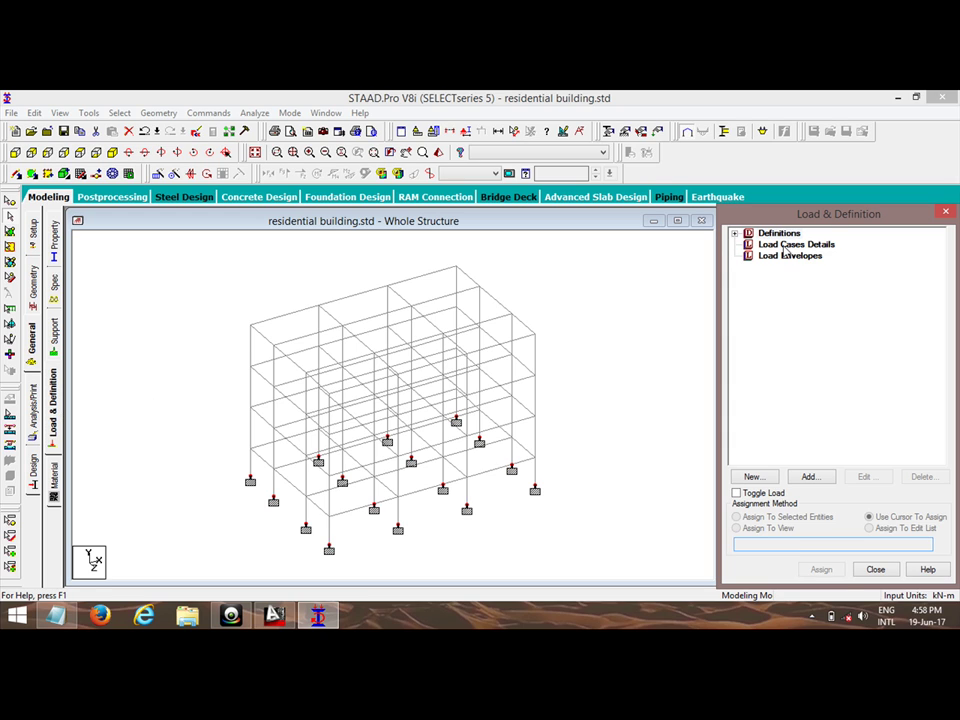
left_click(785, 247)
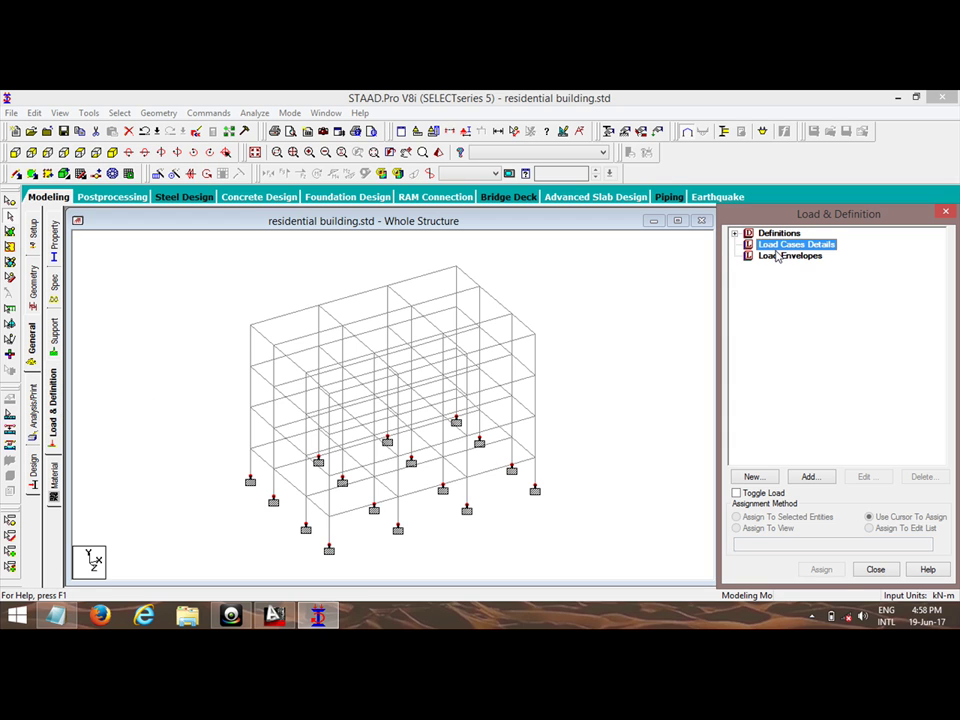
left_click(809, 478)
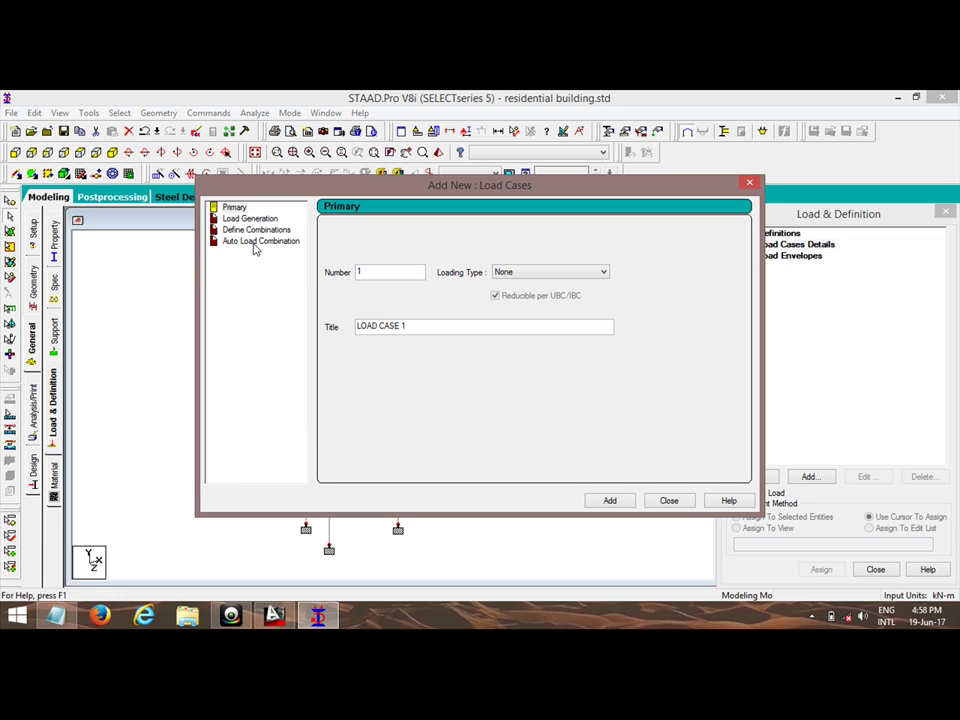
left_click(600, 272)
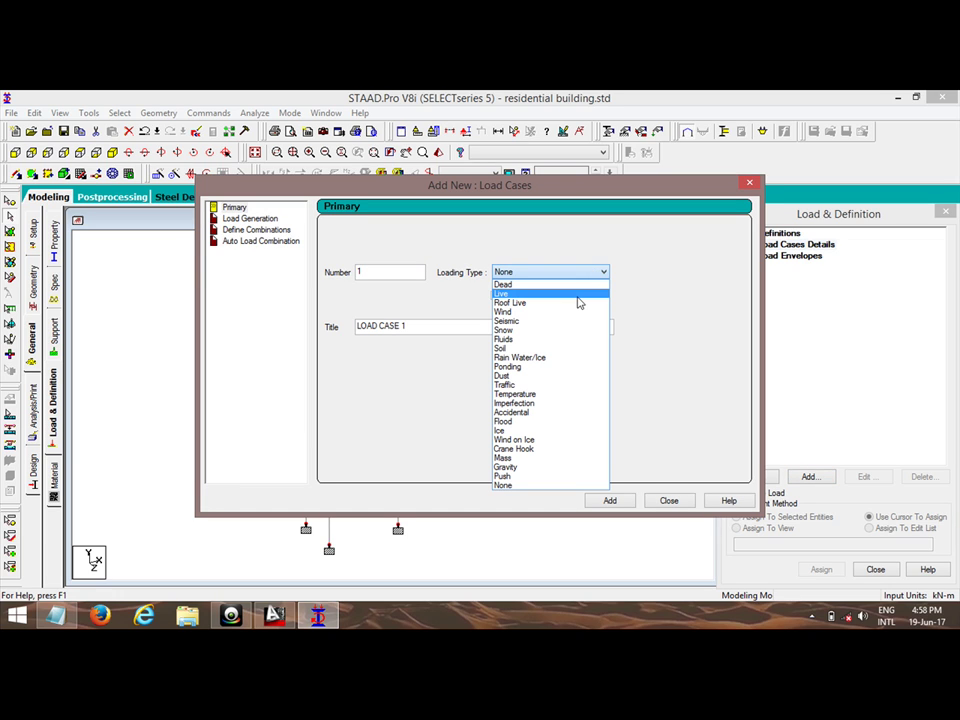
left_click(578, 286)
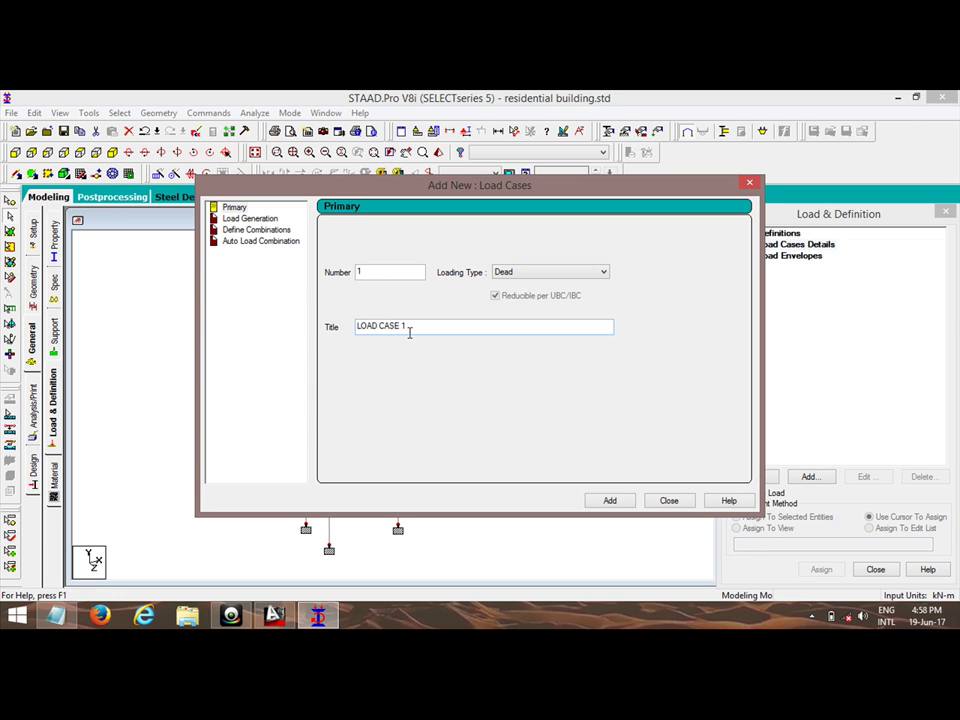
left_click_drag(409, 333, 351, 333)
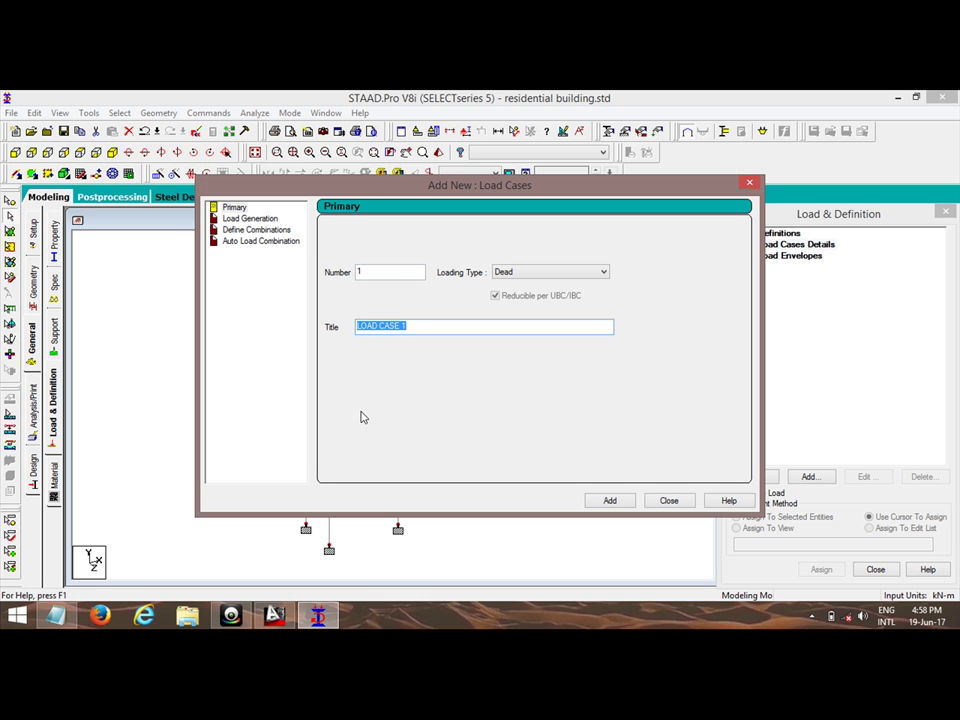
type("DEAD LOAD")
left_click(608, 503)
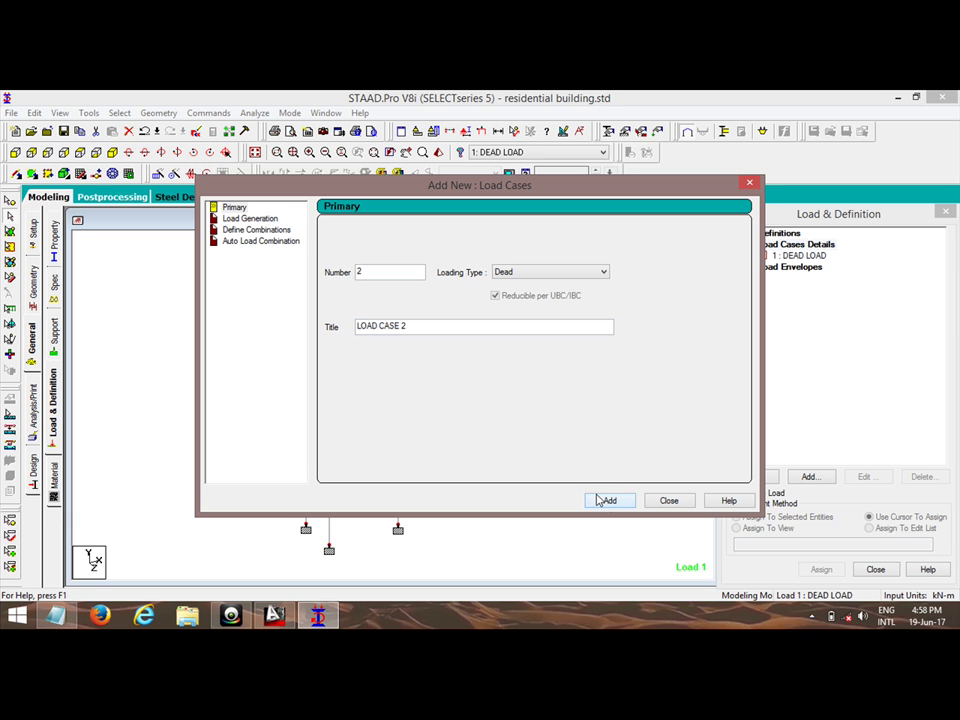
- Create primary load case 2 with loading type Live and the title LIVE LOAD, and finish adding load cases
left_click(518, 273)
left_click(520, 292)
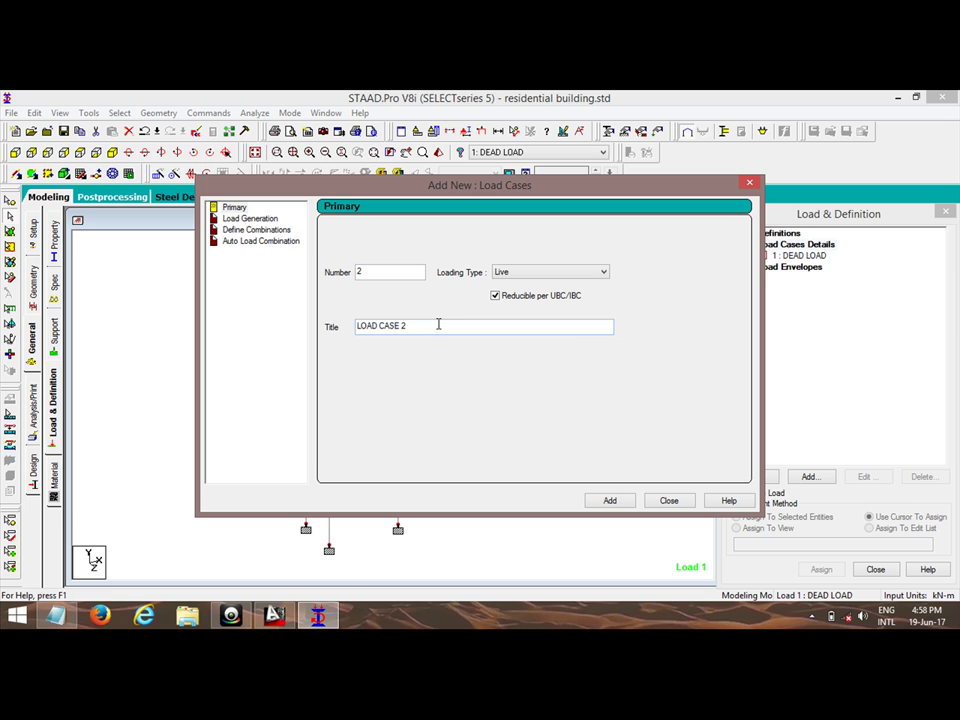
left_click_drag(438, 325, 326, 336)
type("Li")
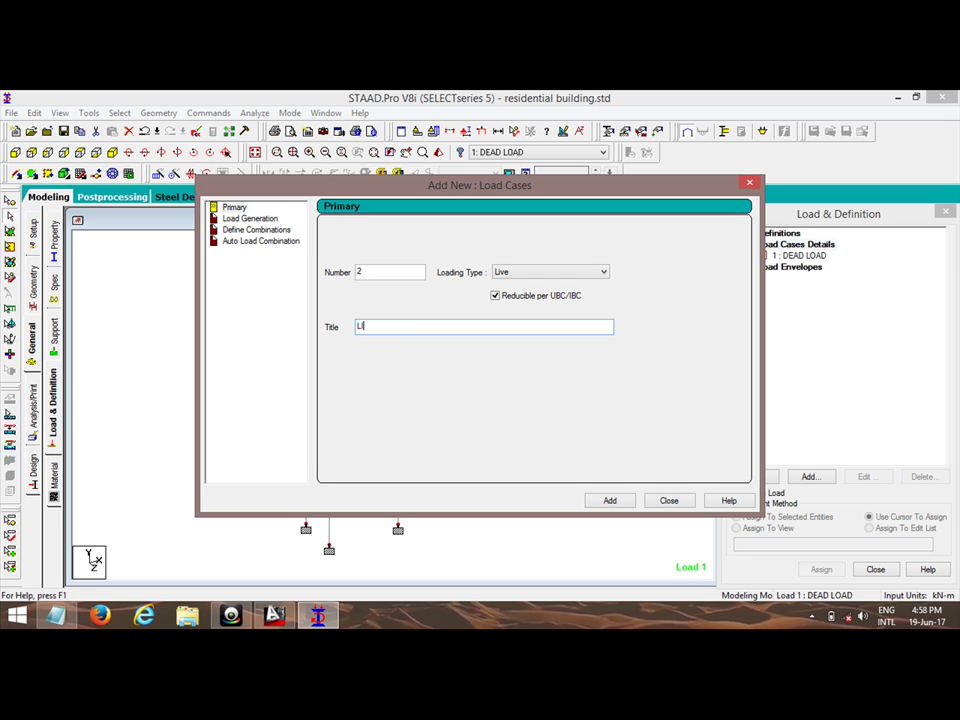
type("VE LOAD")
left_click(616, 503)
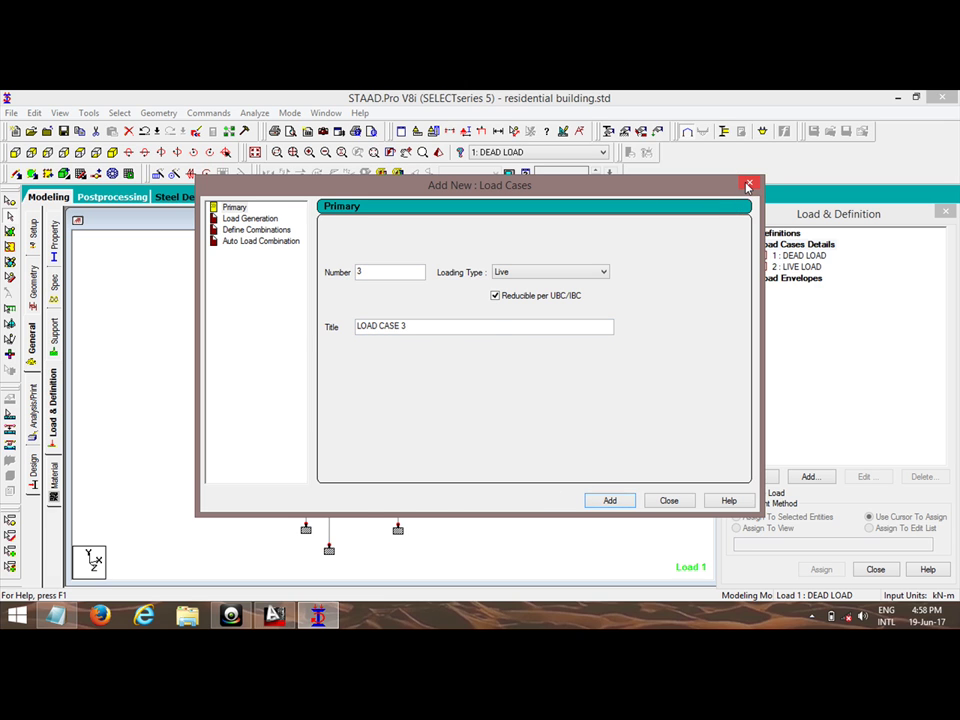
left_click(750, 184)
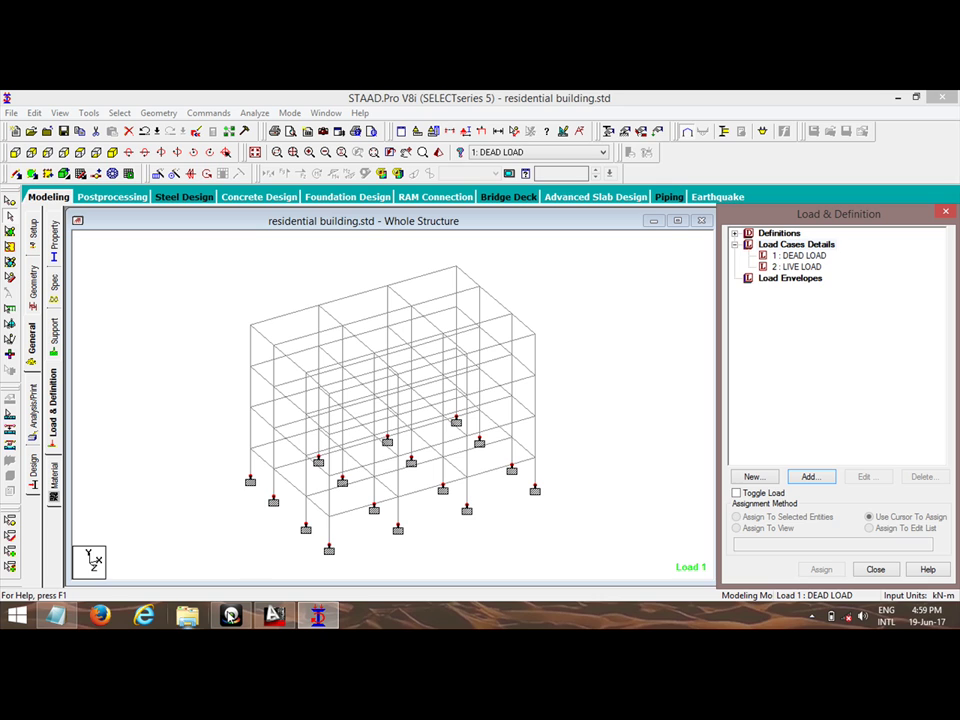
- Add a selfweight load in the Y direction with factor -1 to the DEAD LOAD case
left_click(230, 615)
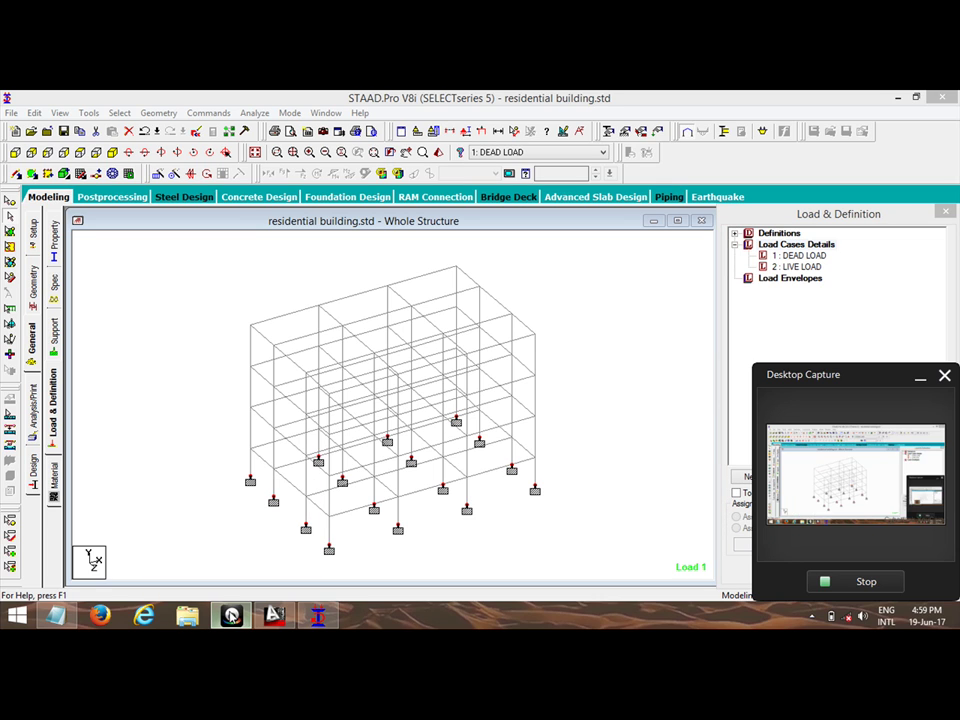
left_click(317, 615)
left_click(790, 256)
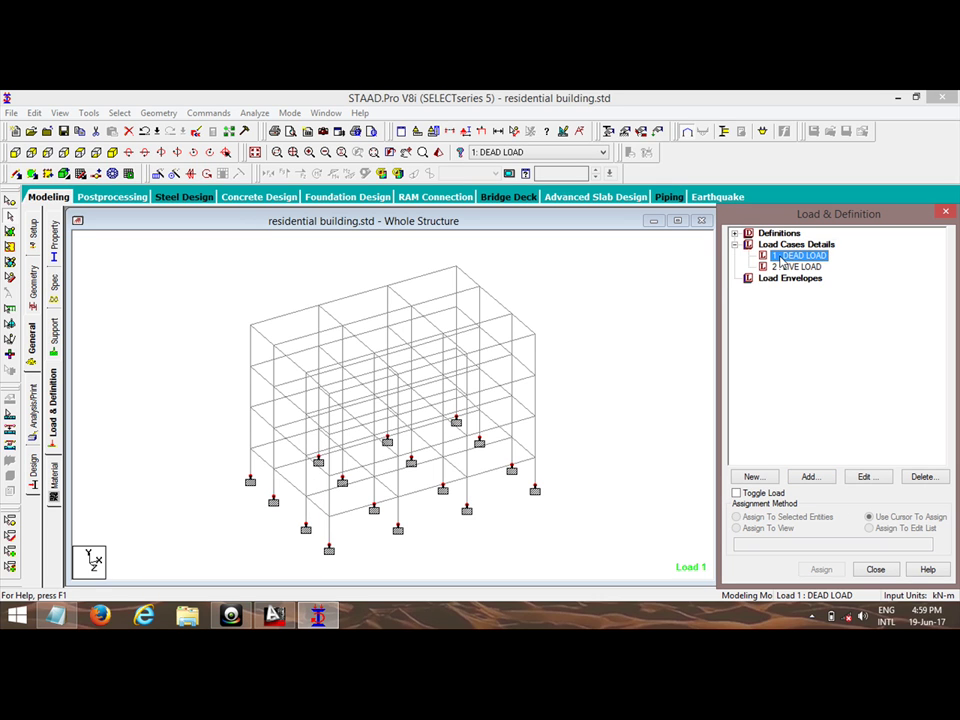
left_click(809, 478)
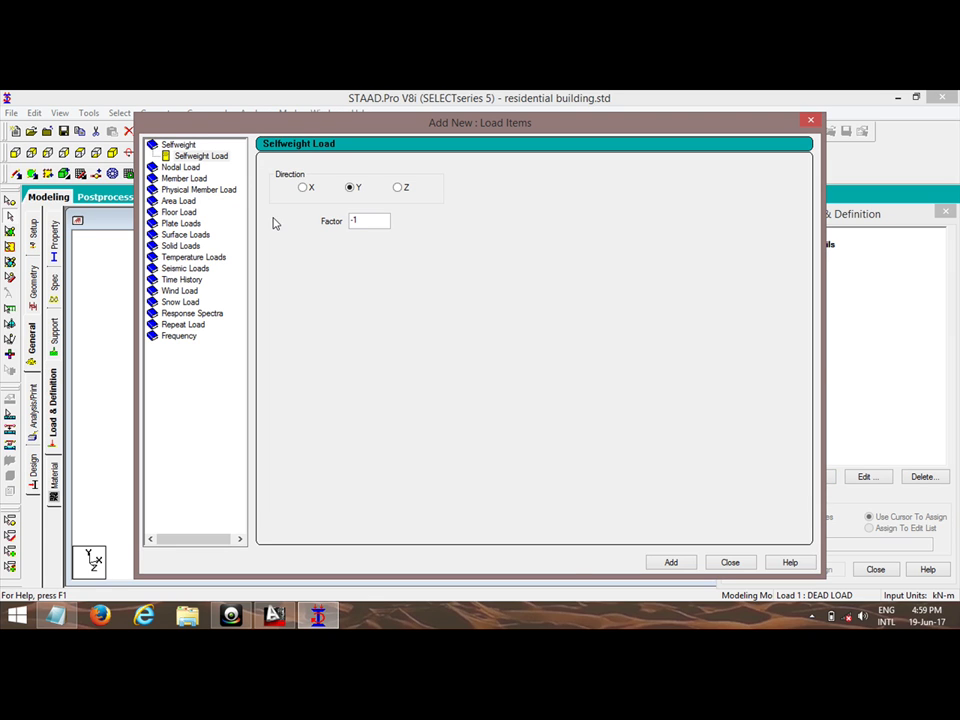
left_click(667, 562)
left_click(812, 123)
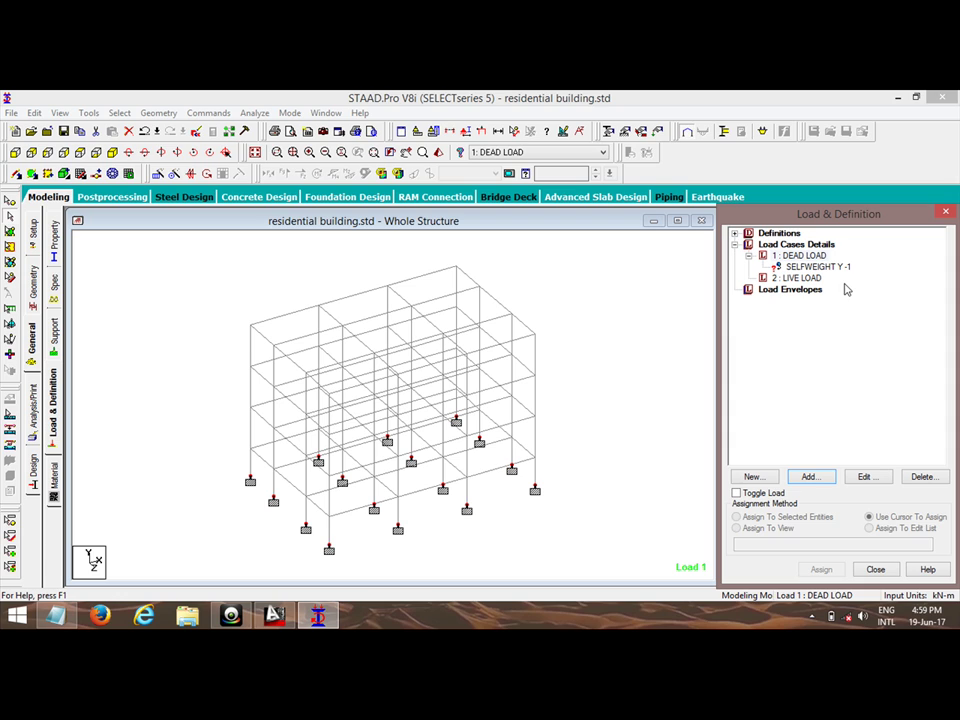
- Accept the auto save and save the modified structure under its current file name
left_click(786, 257)
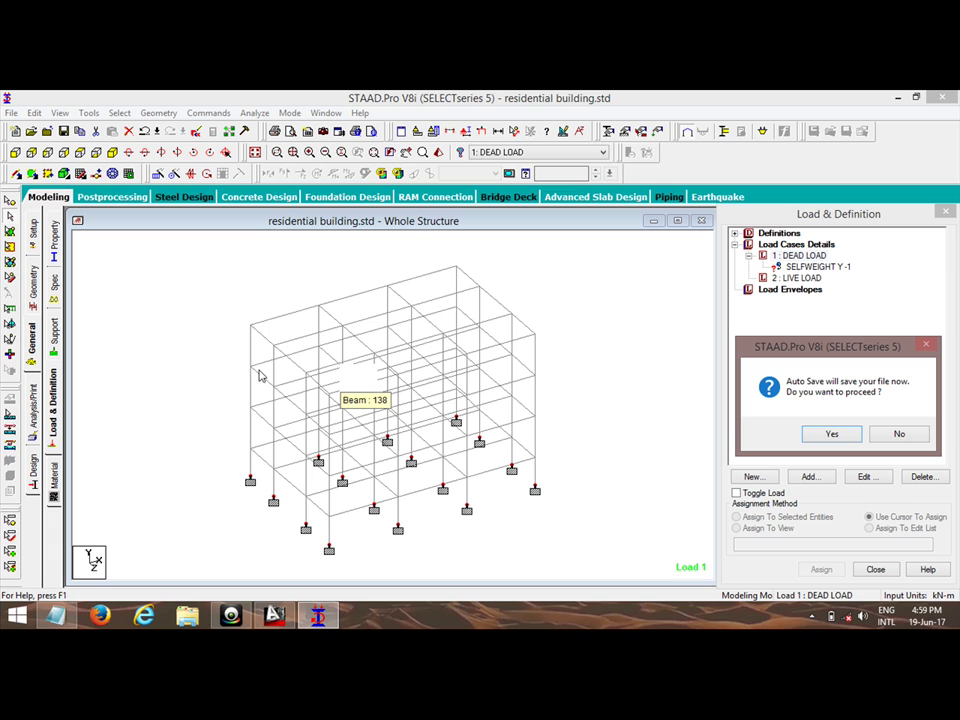
left_click(833, 434)
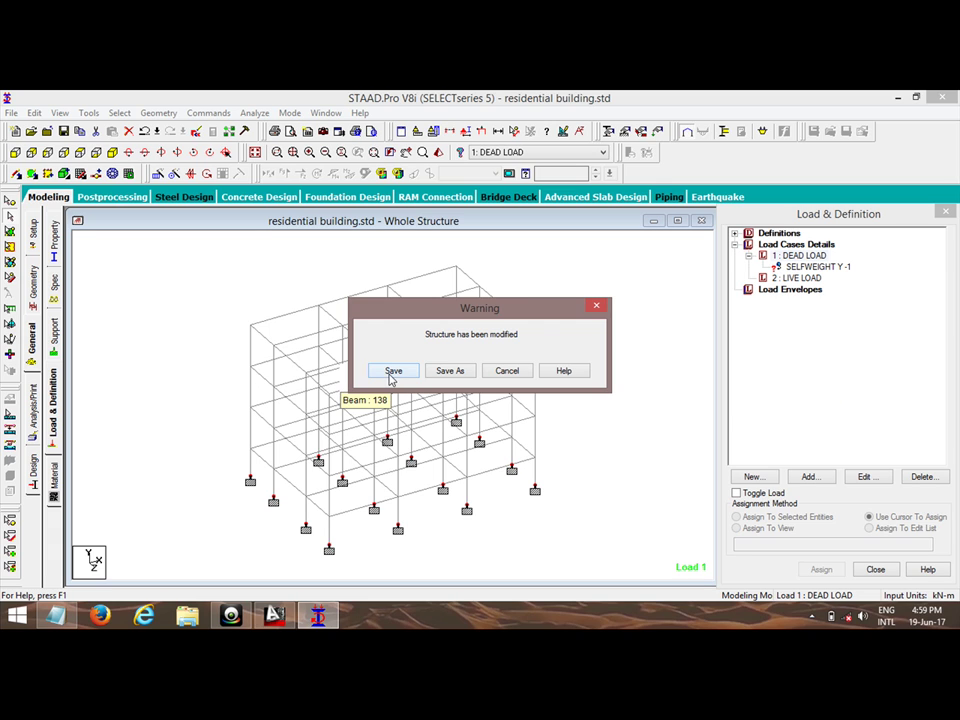
left_click(394, 371)
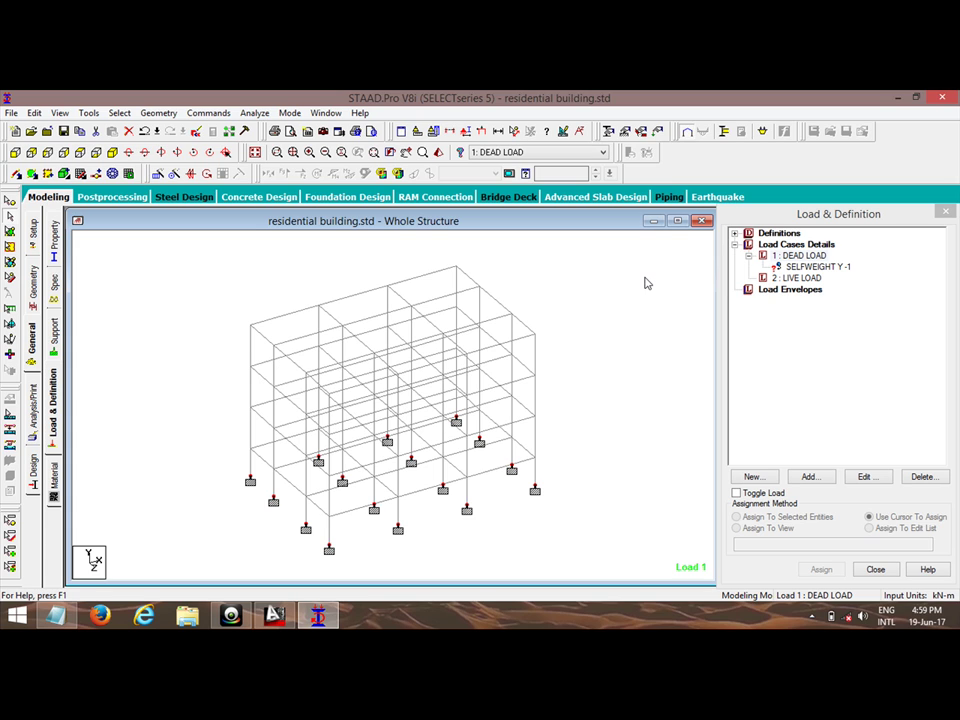
- Add the main wall load from the Notepad calculation to the DEAD LOAD case as a uniform member force of -12.19 kN/m in GY
left_click(799, 255)
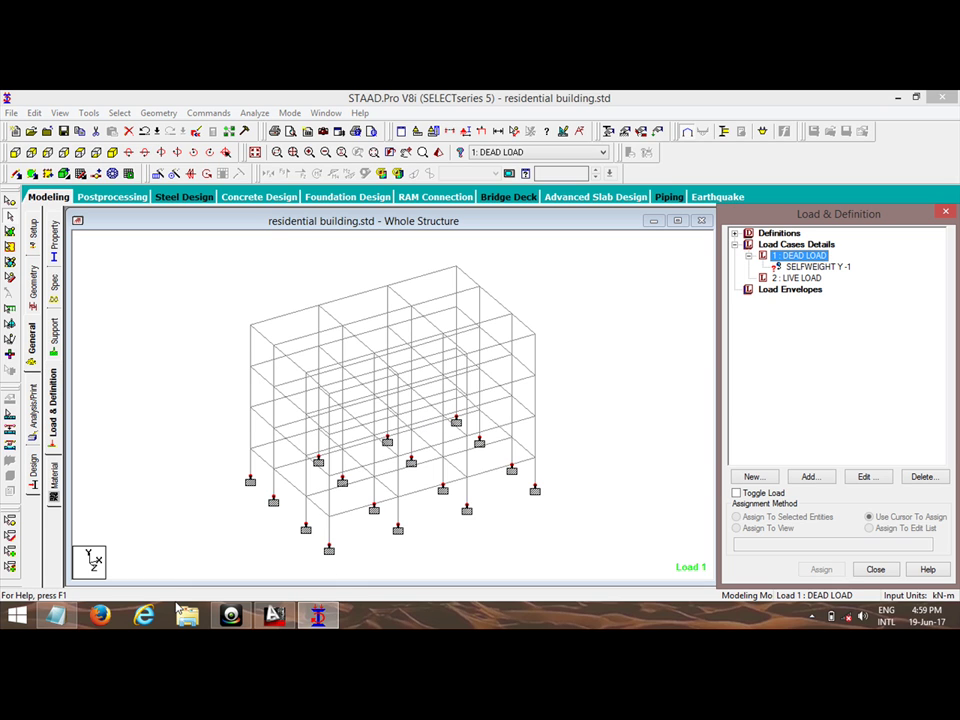
left_click(70, 617)
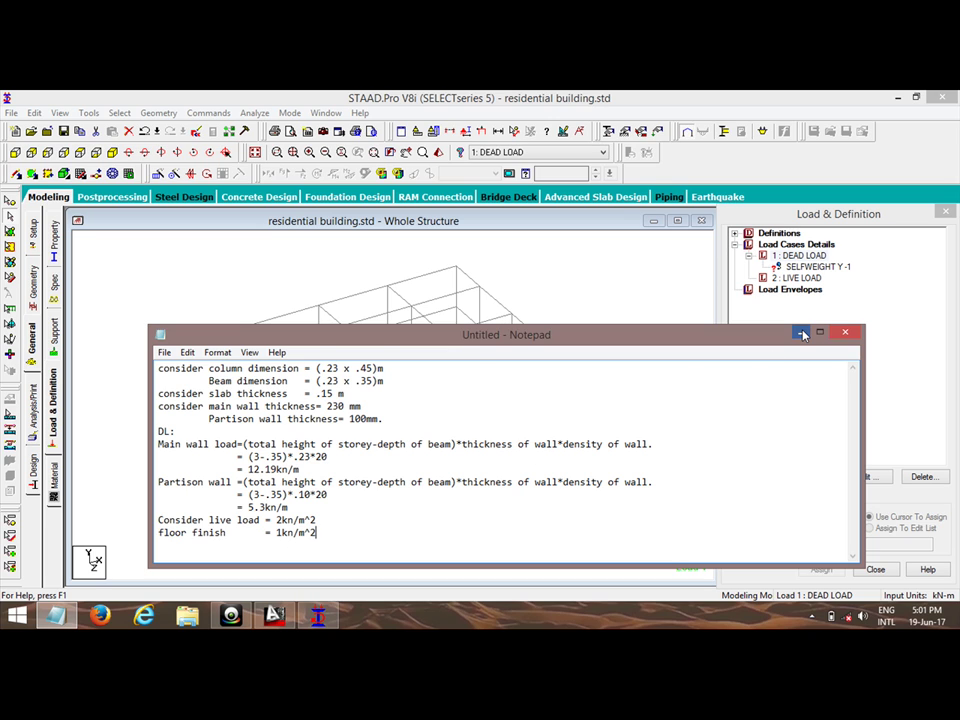
left_click(803, 333)
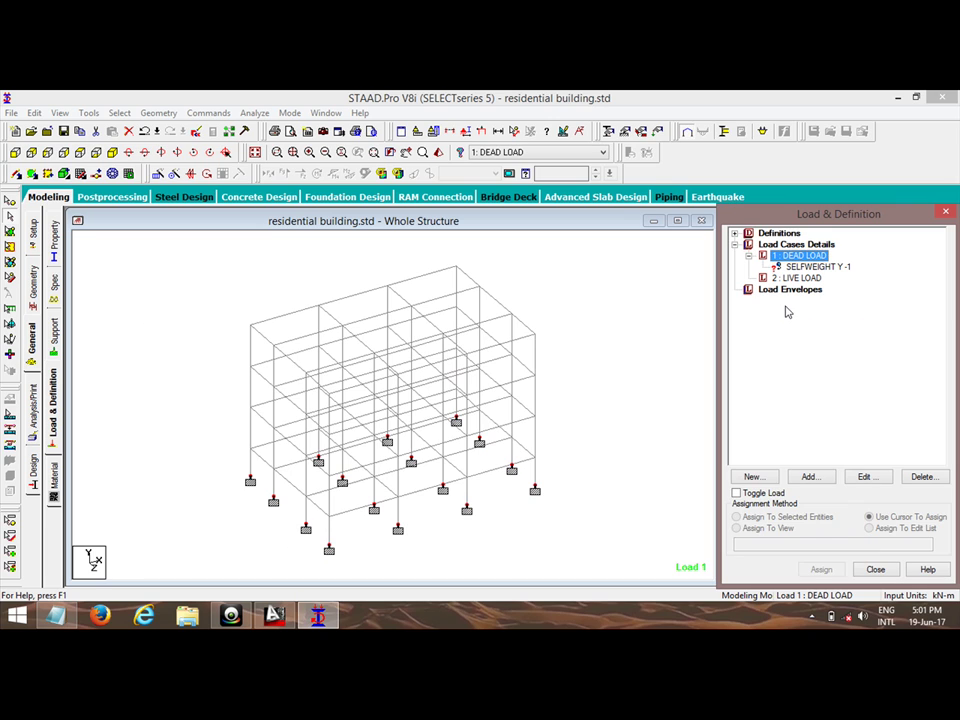
left_click(803, 480)
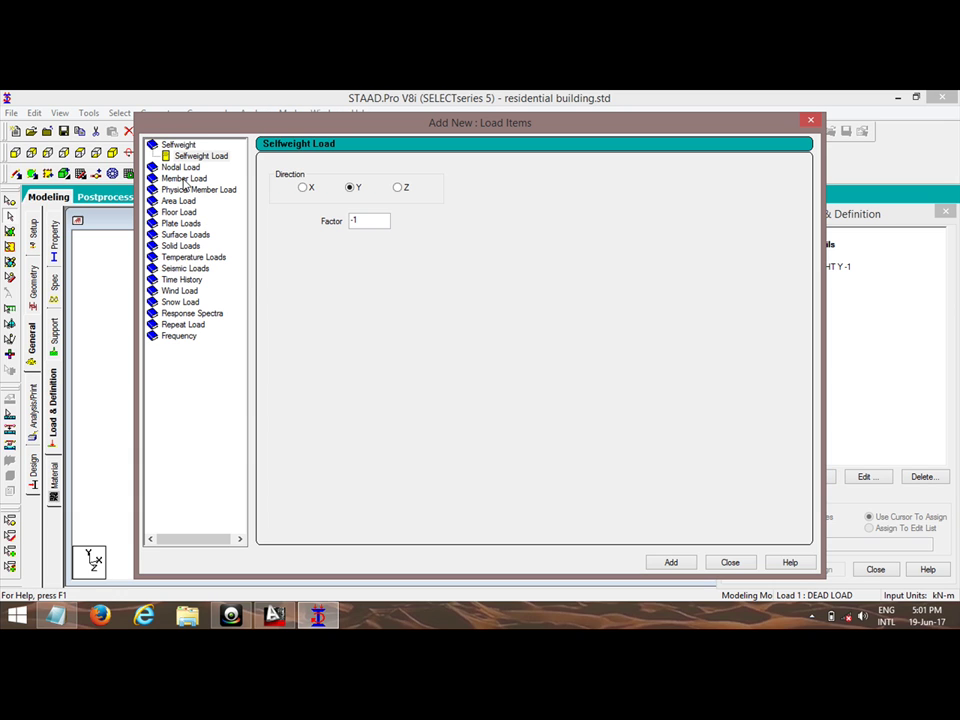
left_click(184, 178)
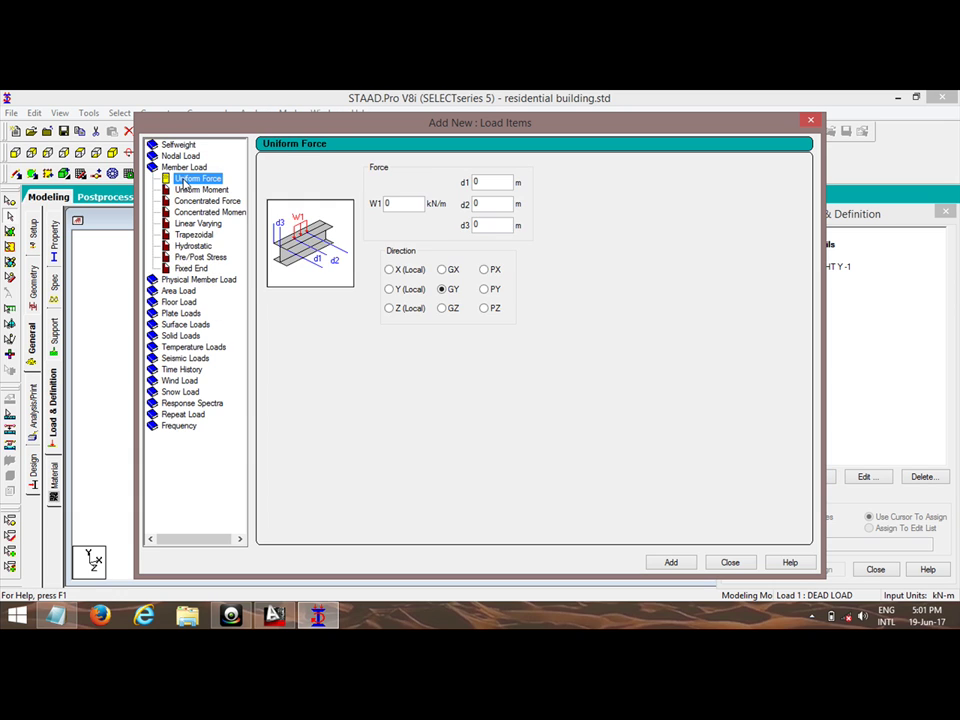
double_click(395, 204)
type("-")
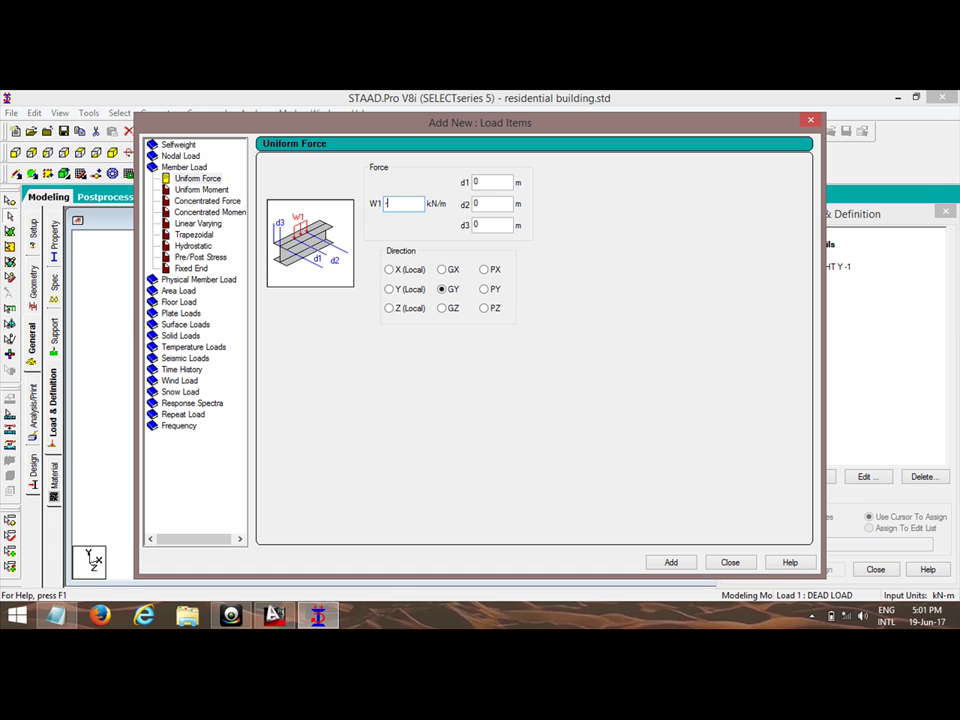
type("12.19")
left_click(63, 620)
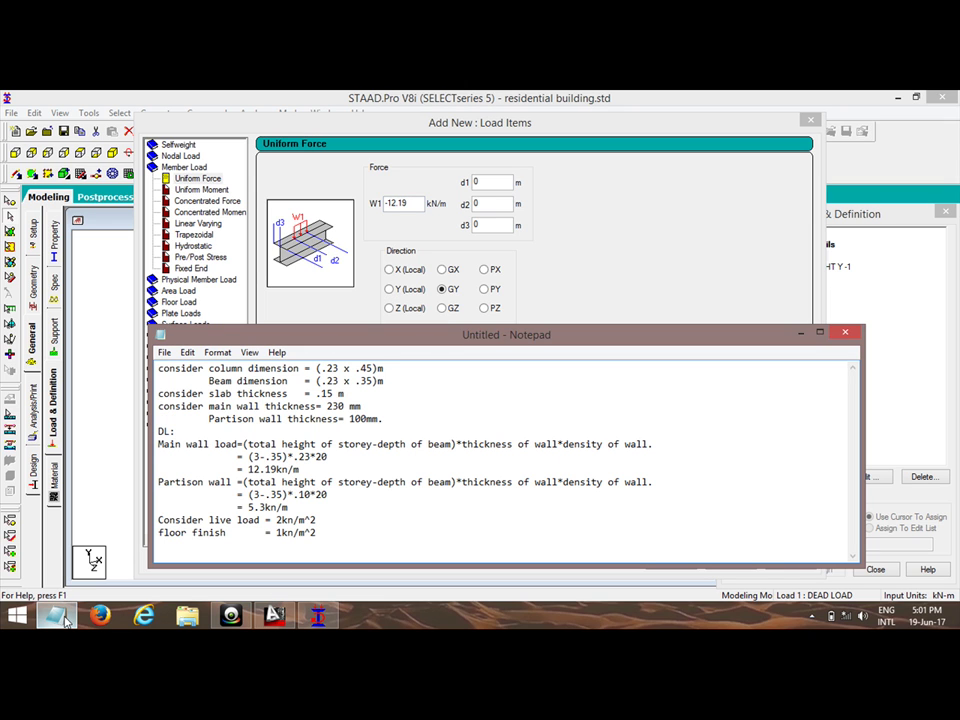
left_click(63, 618)
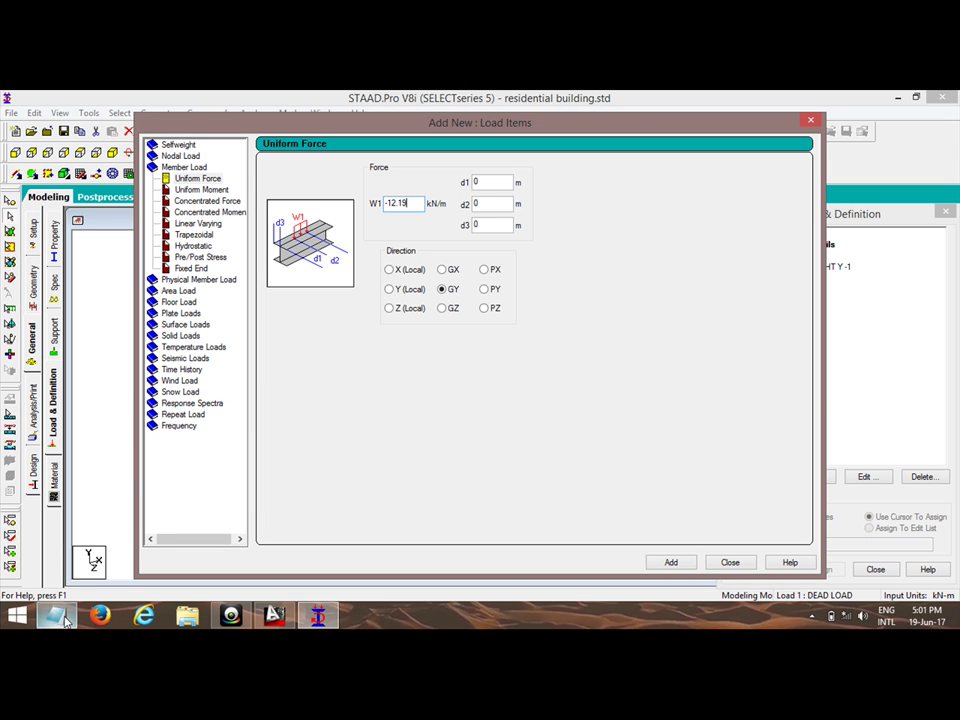
left_click(672, 564)
- Add the partition wall load from the Notepad calculation as a second uniform member force of -5.3 kN/m in GY, and finish adding load items
left_click_drag(695, 122, 549, 146)
left_click_drag(427, 157, 513, 146)
left_click_drag(359, 219, 328, 216)
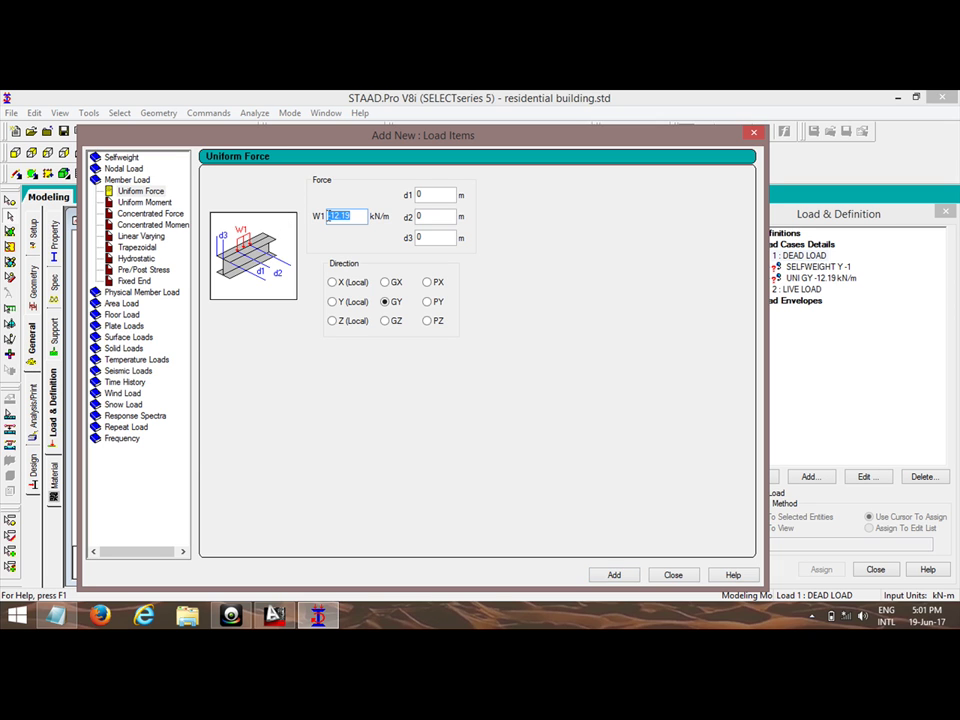
left_click(60, 617)
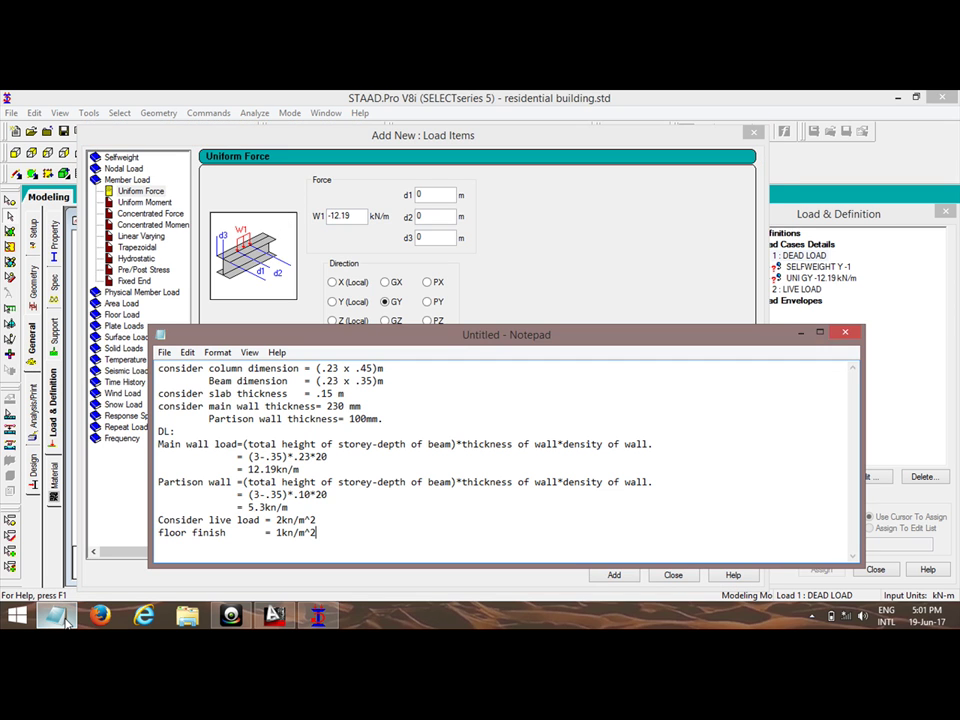
left_click(281, 317)
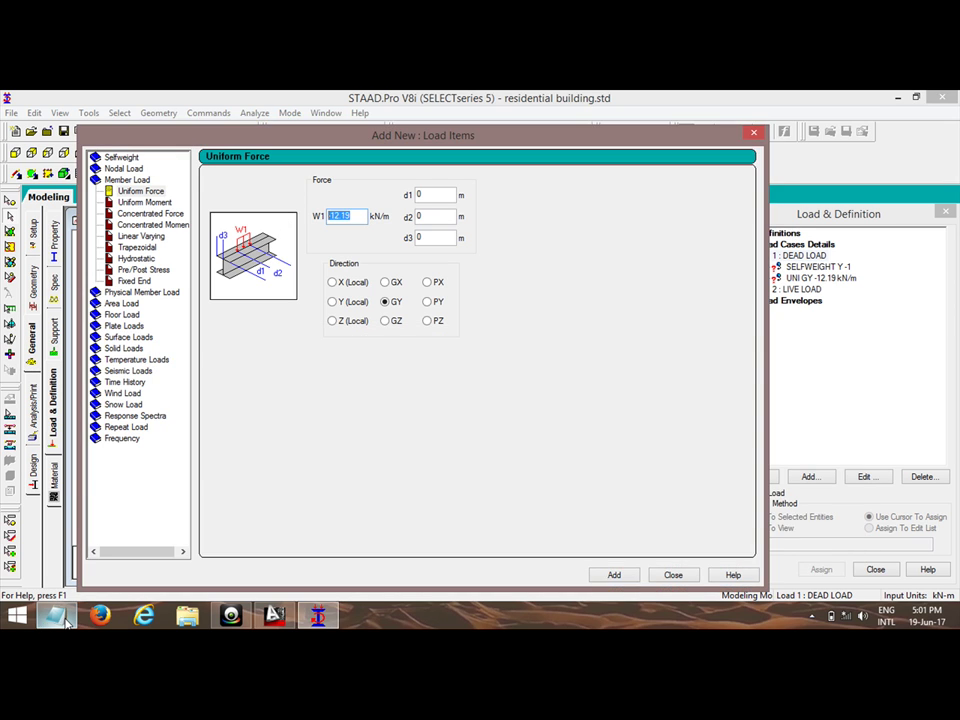
type("-")
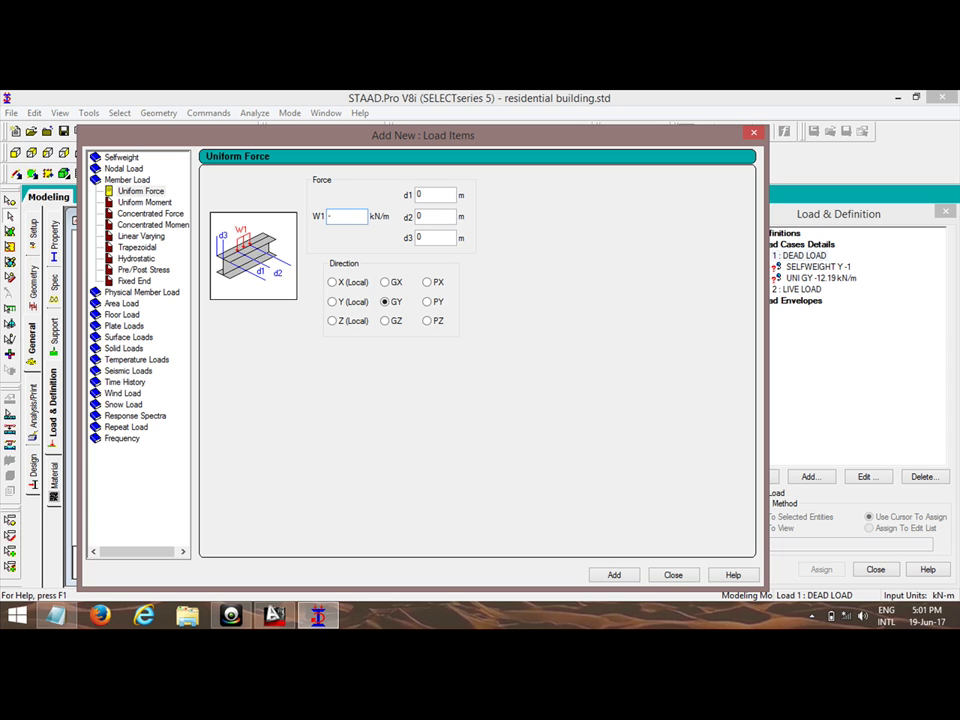
type("5.3")
left_click(614, 576)
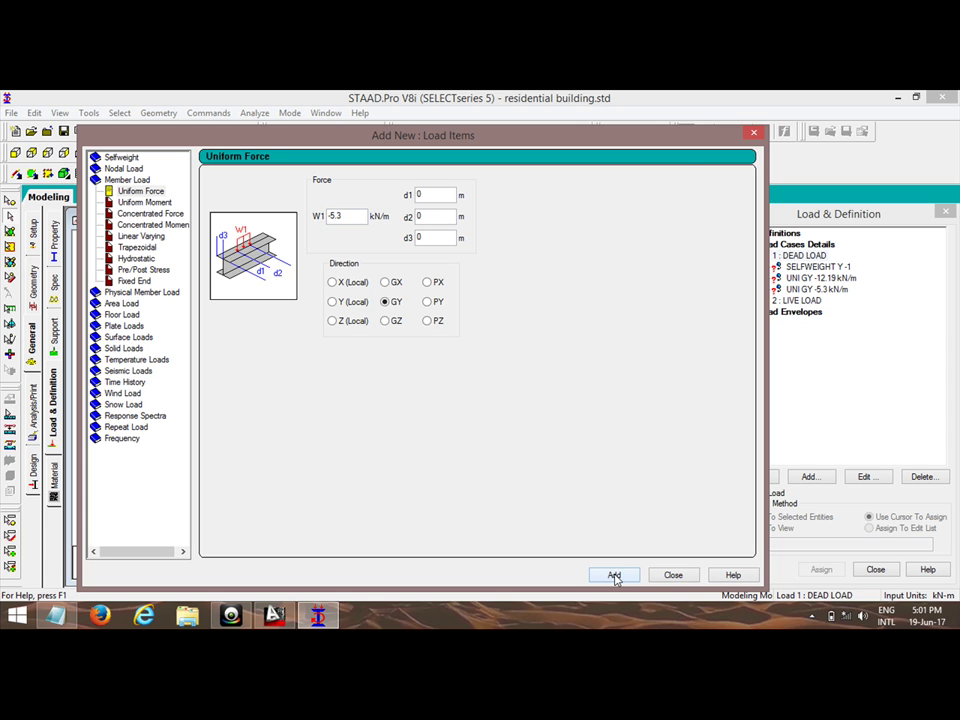
left_click(753, 134)
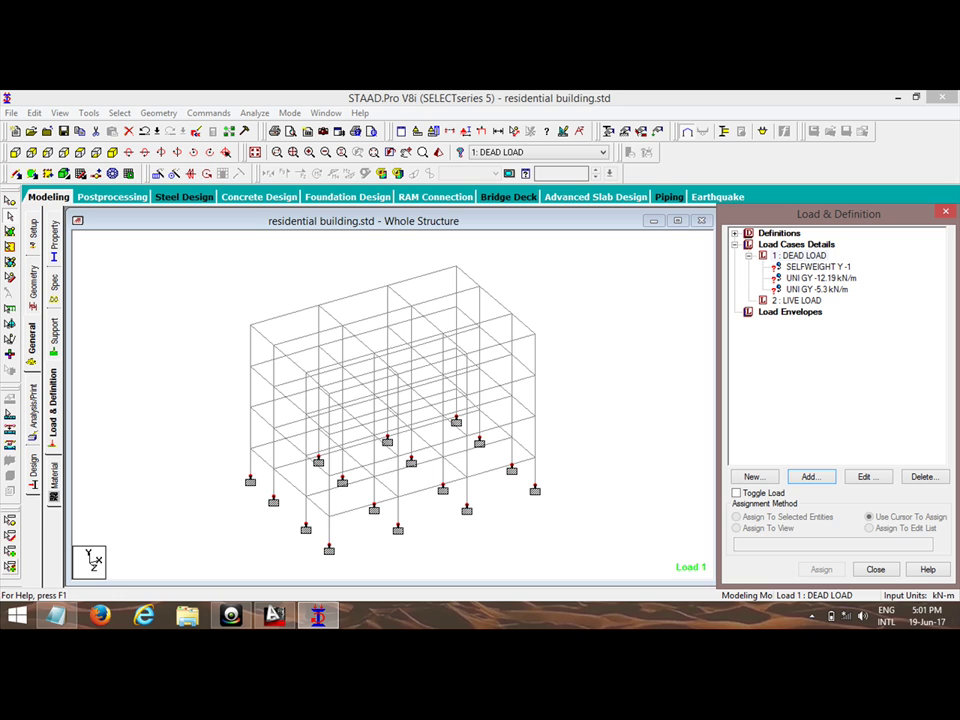
- Add the slab self weight calculation to the Notepad notes below the partition wall load: thickness of slab * density, =.15*25*1, =3.75
left_click(56, 614)
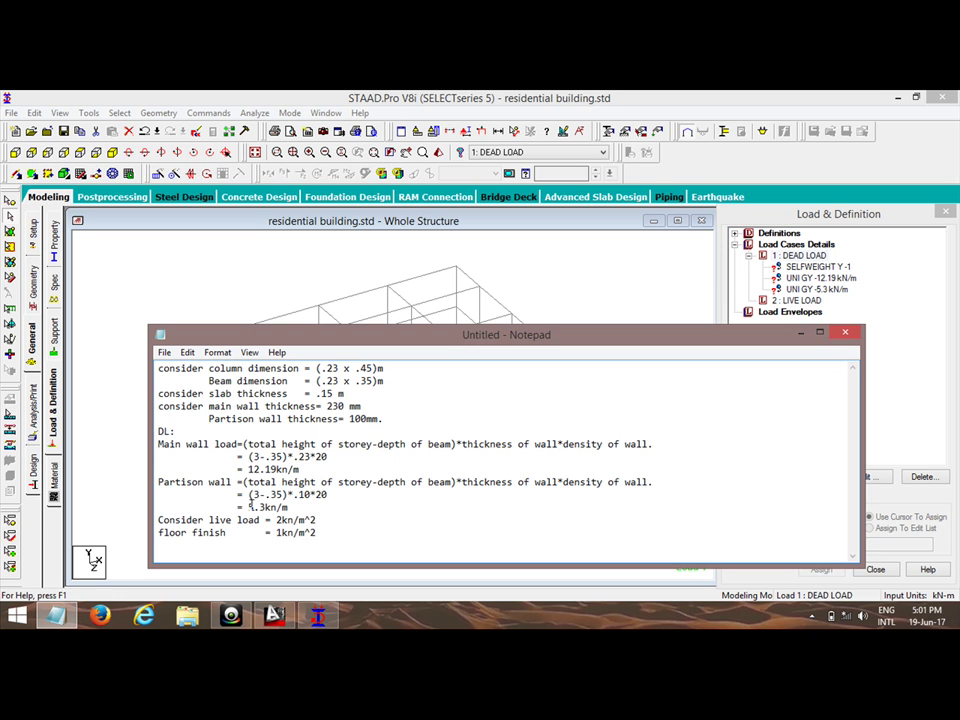
key("Return")
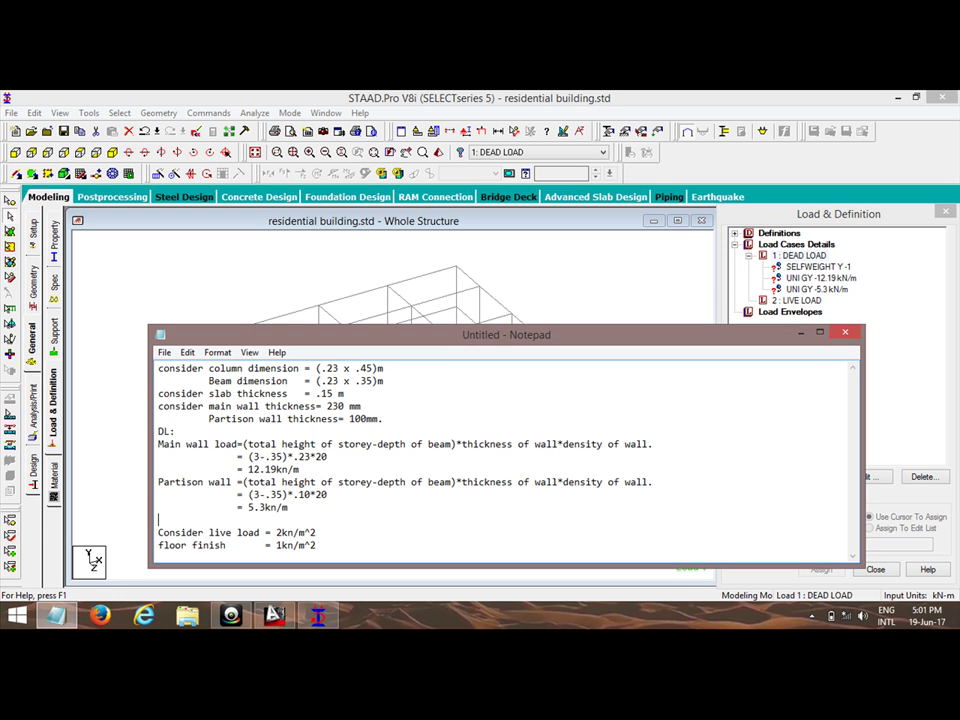
type("SELF WEIGHT OF SLAB")
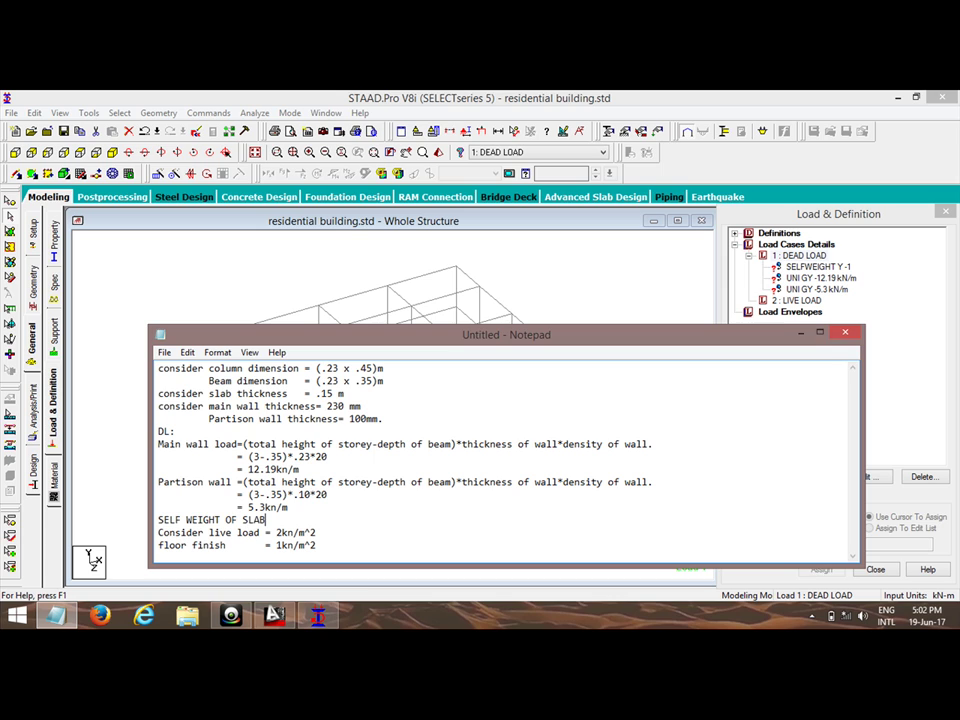
type("=THICKNESS OF SLAB")
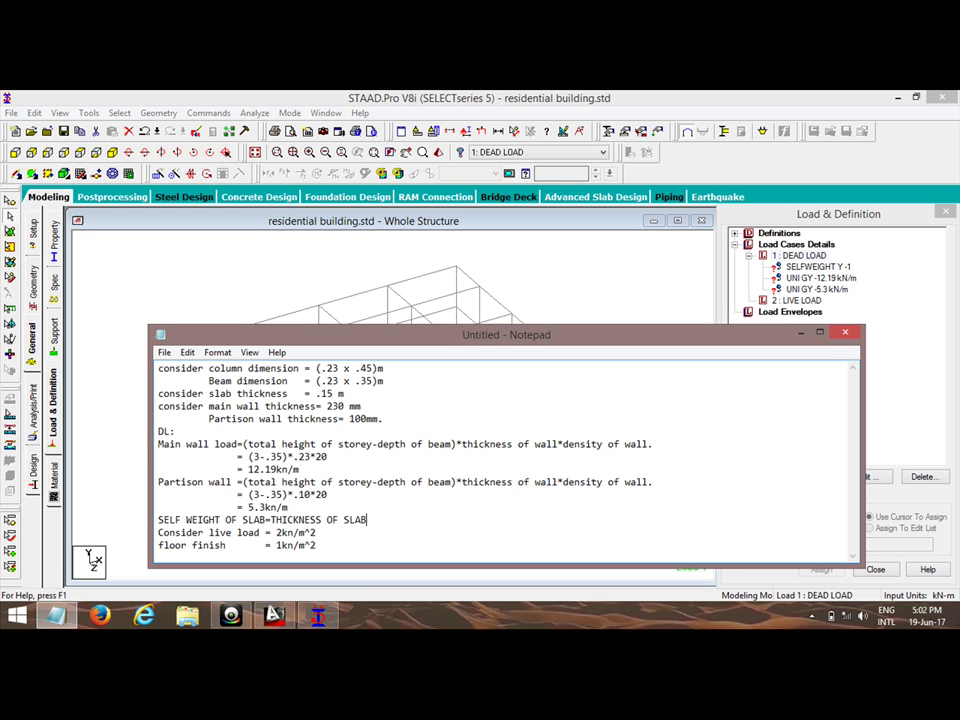
type("* DENSITY")
key("Return")
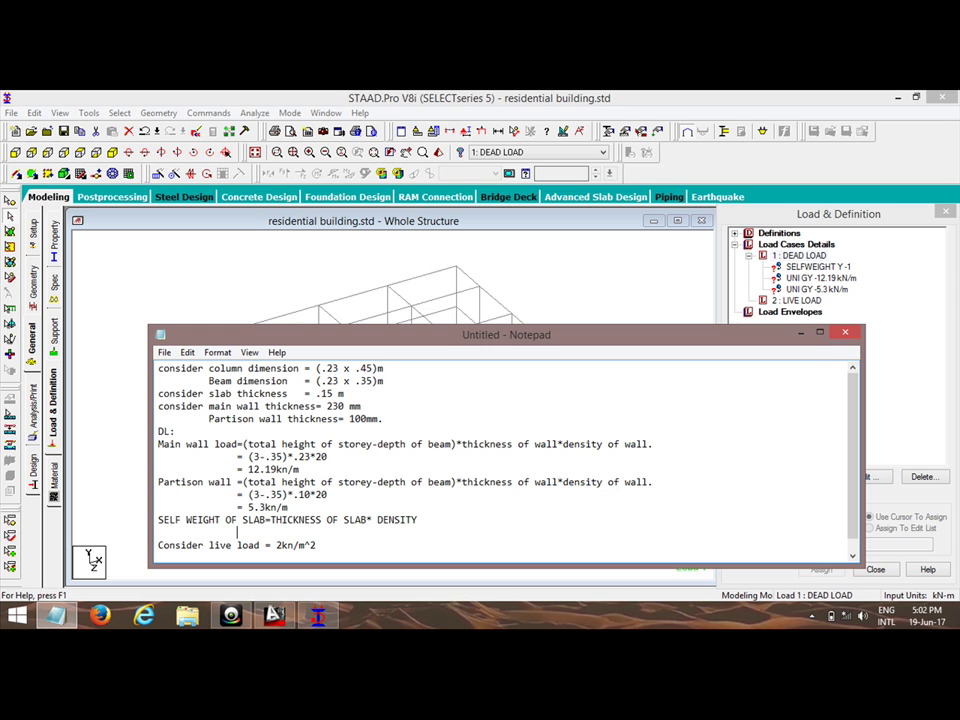
type("=.15*25*1")
key("Return")
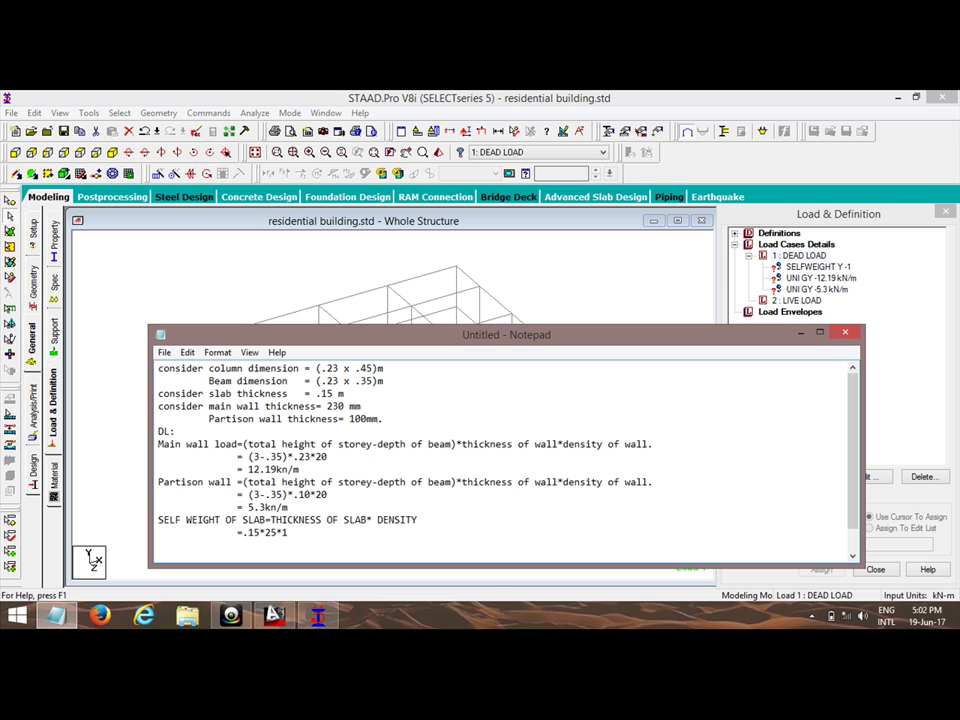
type("=3.75")
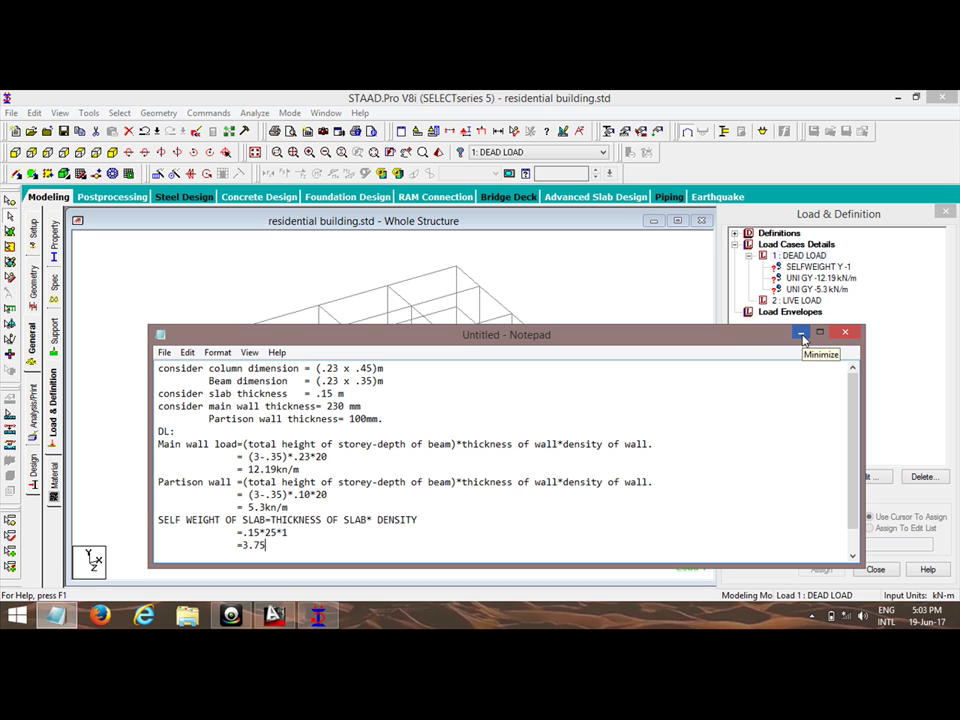
left_click(802, 335)
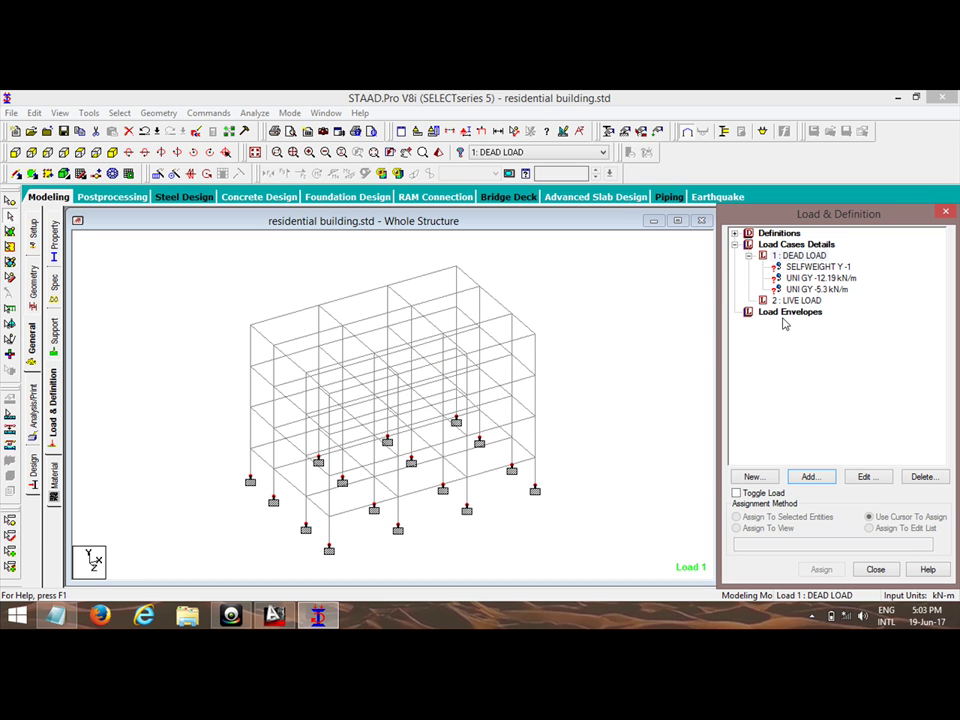
- Add a floor load to the DEAD LOAD case with YRANGE, a pressure of -3.75 kN/m2 and direction Global Y
left_click(797, 256)
left_click(807, 478)
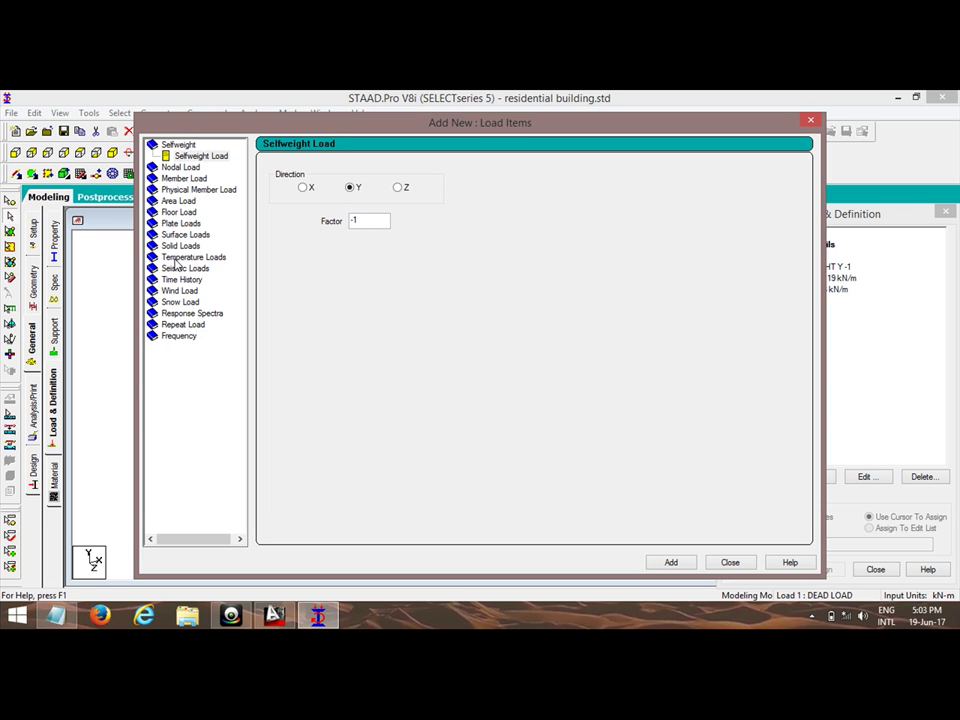
left_click(179, 212)
double_click(316, 234)
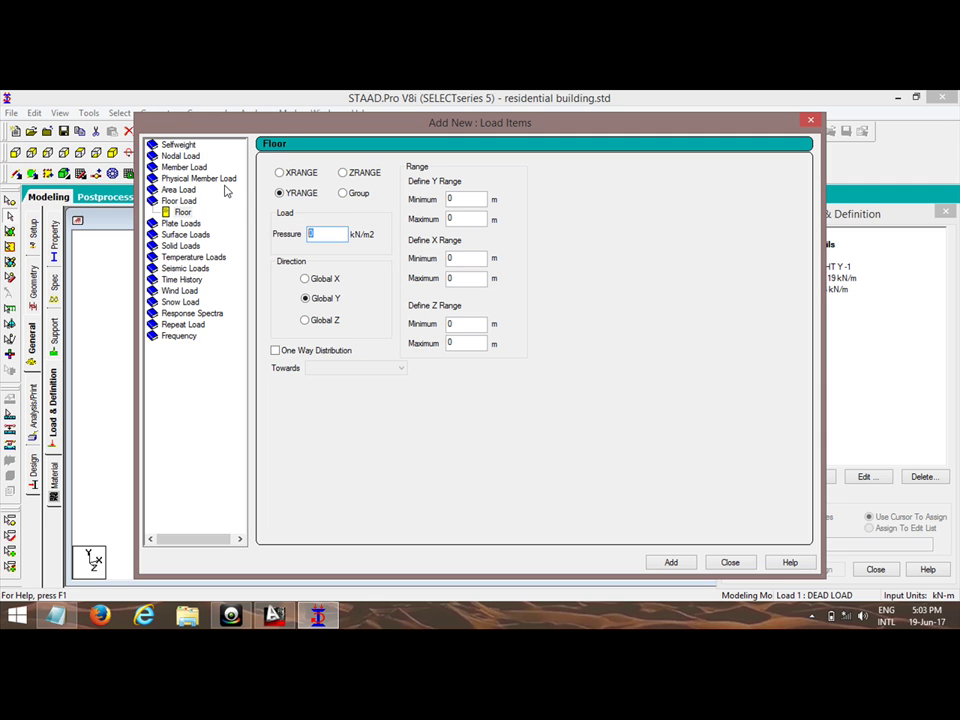
type("-3.75")
left_click(666, 563)
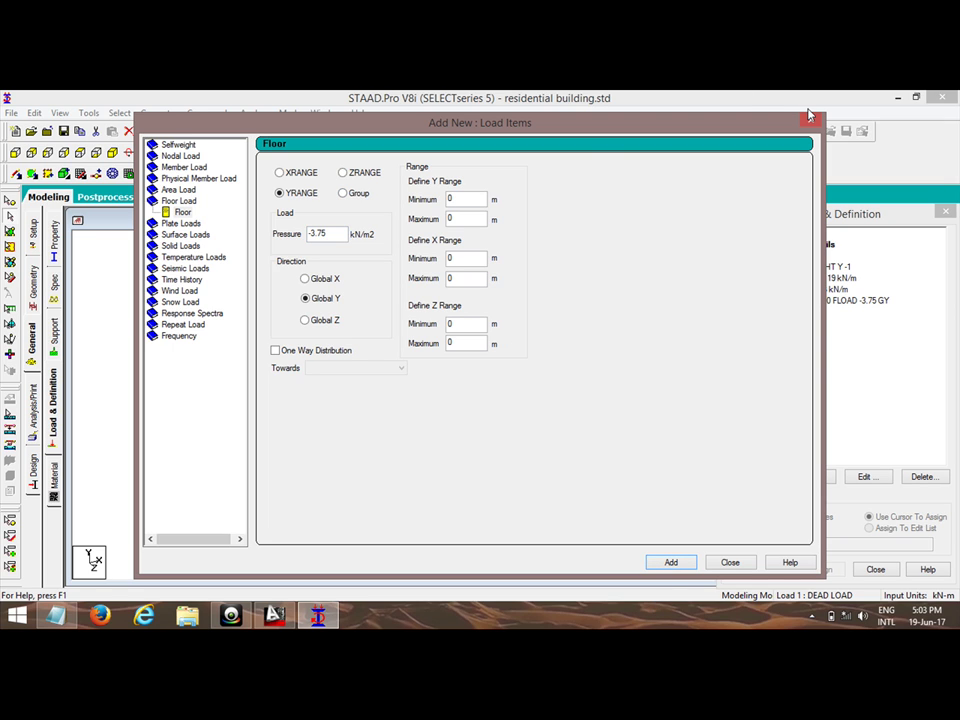
left_click(811, 121)
- Edit the floor load in the DEAD LOAD case and set its pressure to -4.75 kN/m2
left_click(797, 311)
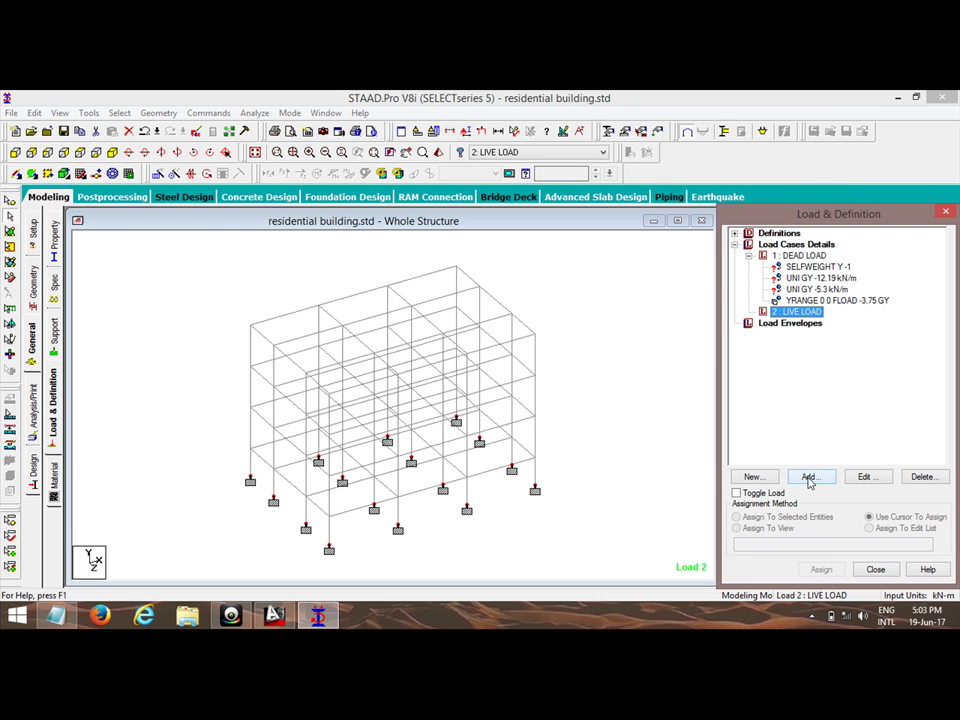
left_click(806, 313)
left_click(785, 299)
left_click(897, 437)
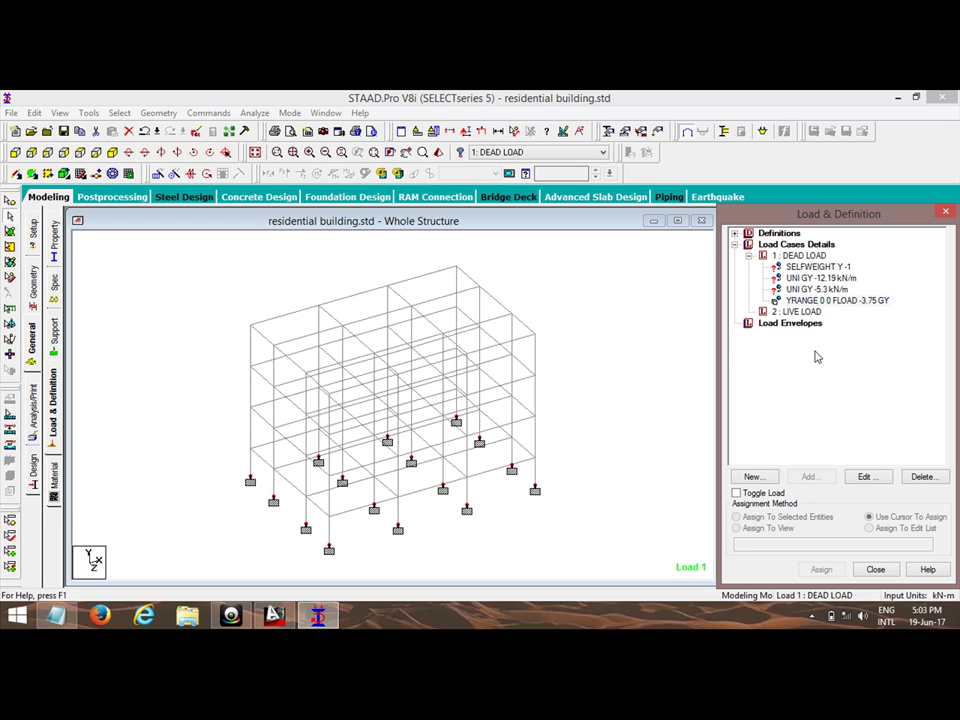
double_click(815, 302)
left_click(396, 305)
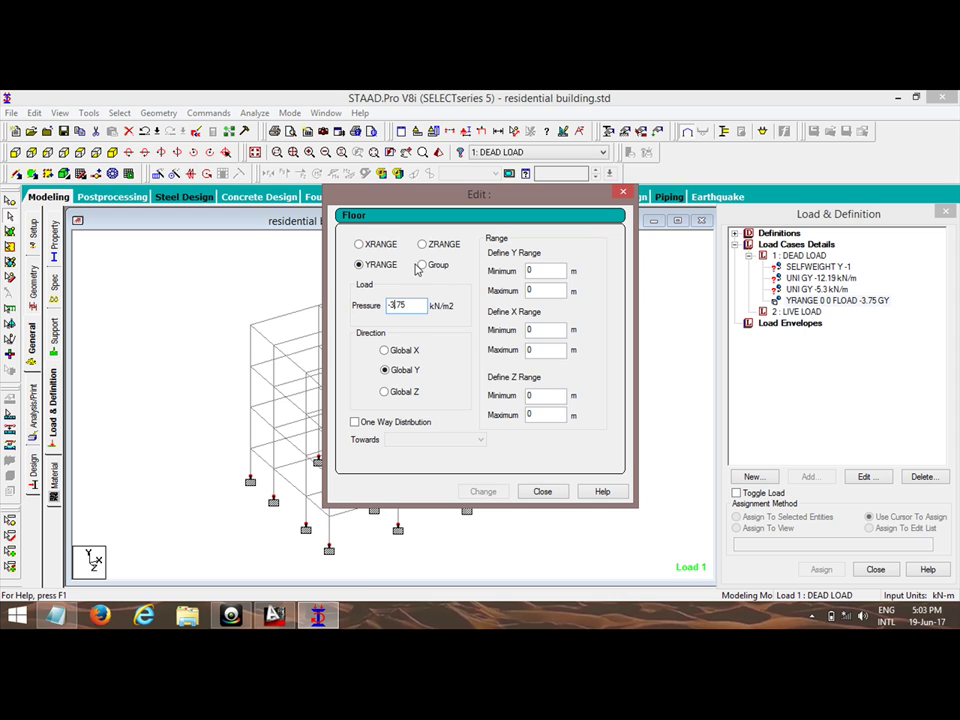
key("BackSpace")
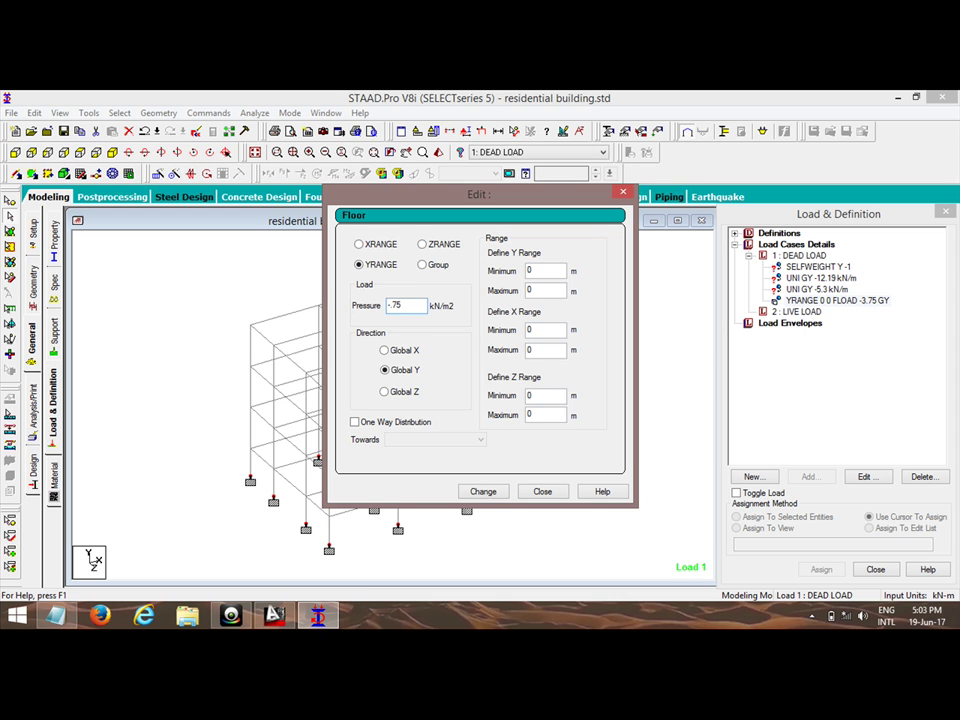
type("4")
left_click(481, 491)
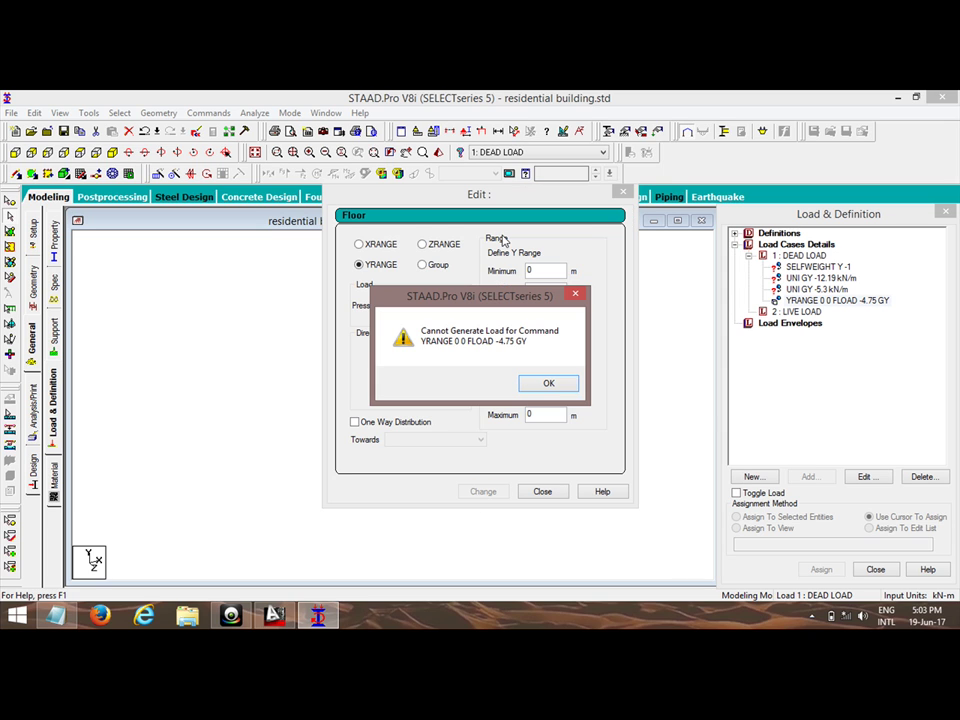
left_click(546, 385)
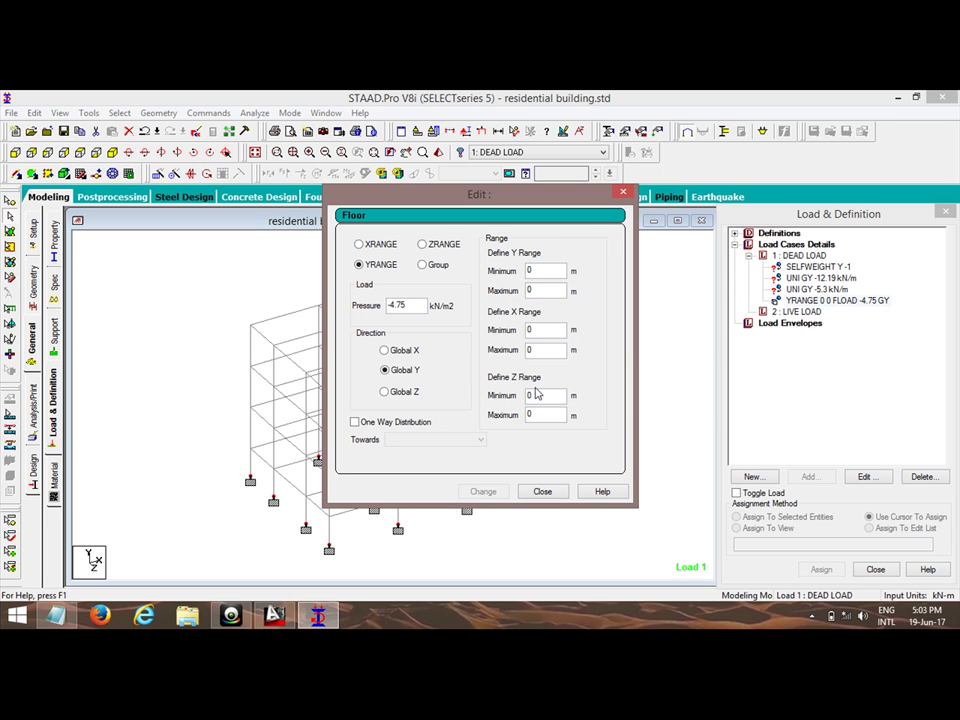
left_click(626, 191)
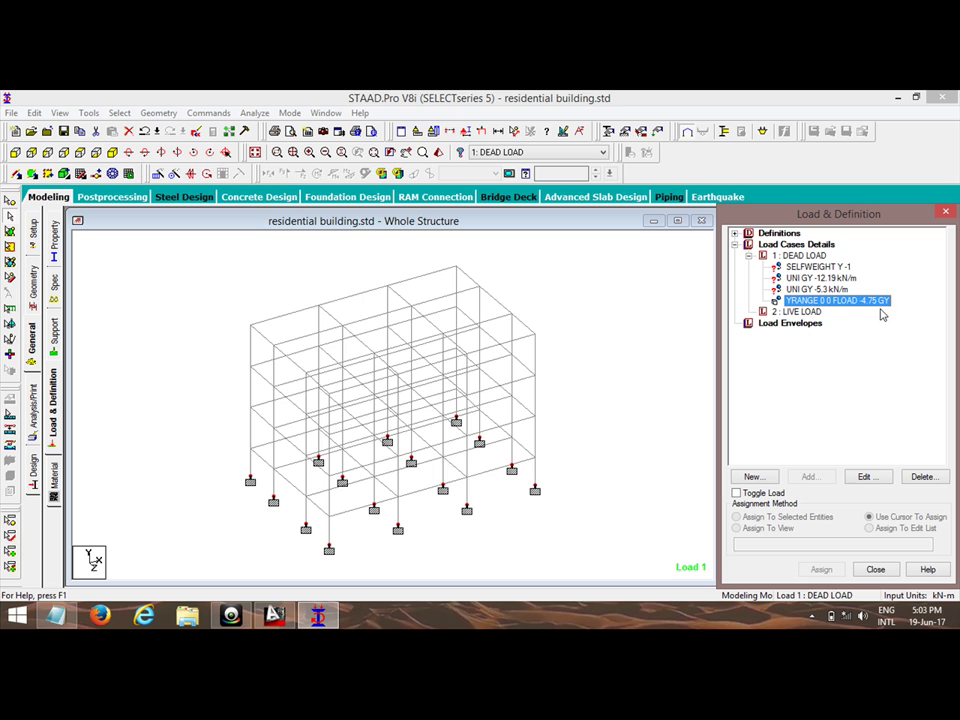
- Add a floor load to the LIVE LOAD case with YRANGE, a pressure of -2 kN/m2 and direction Global Y
left_click(796, 312)
left_click(812, 478)
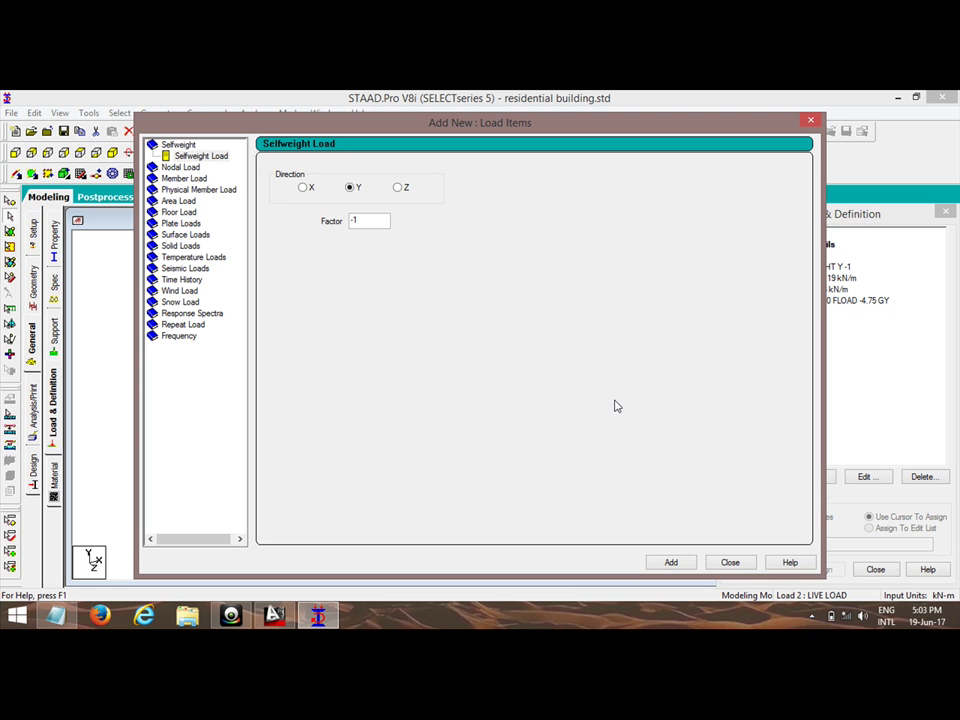
left_click(180, 212)
double_click(325, 233)
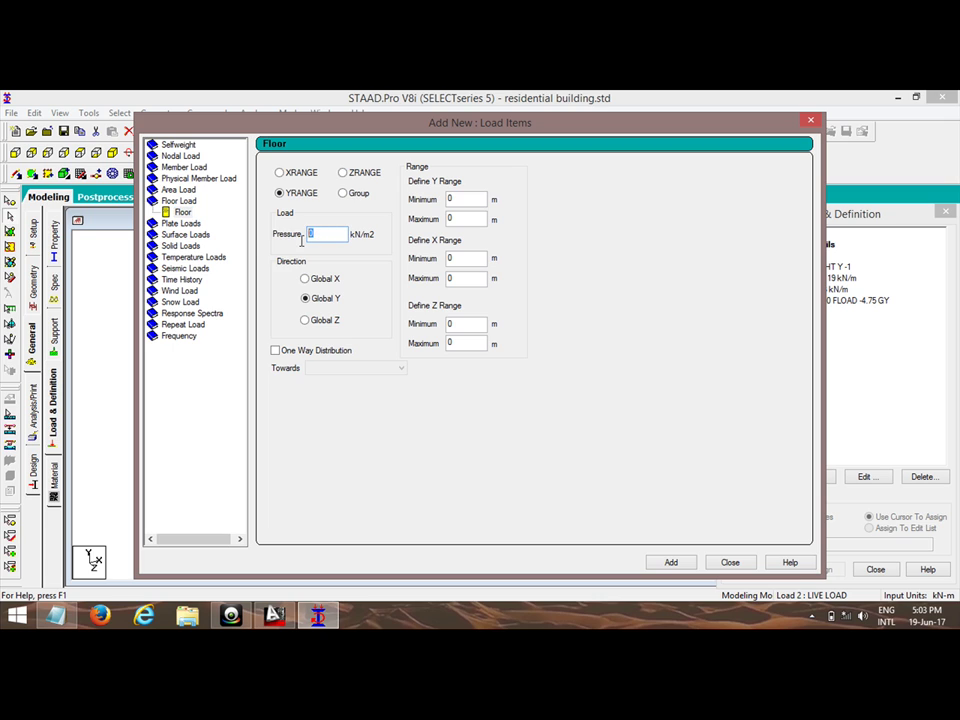
type("-2")
left_click(669, 563)
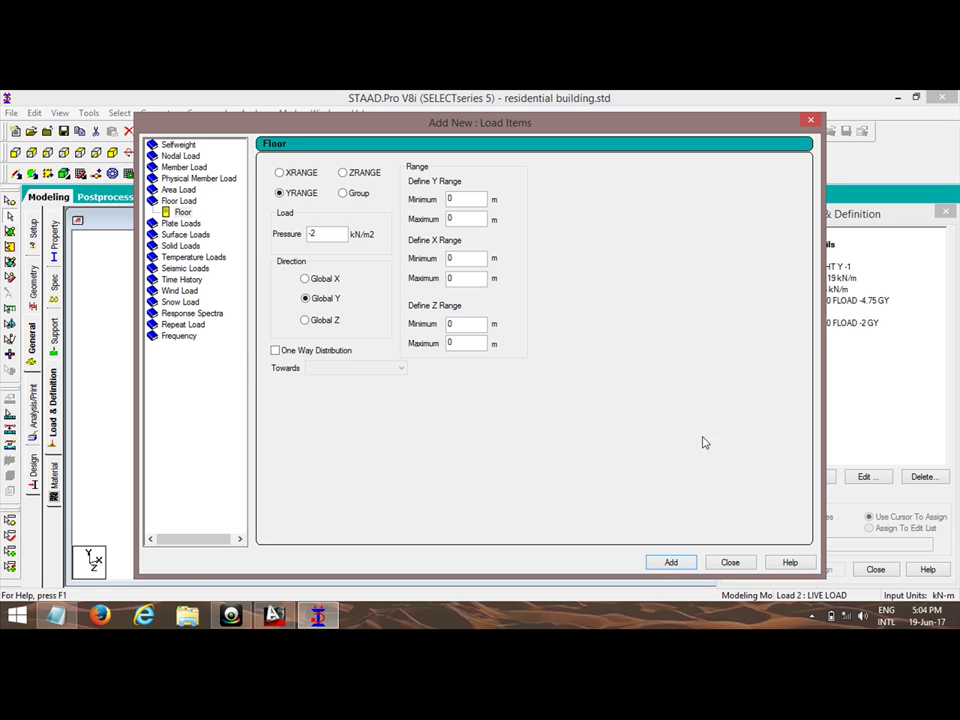
left_click(811, 120)
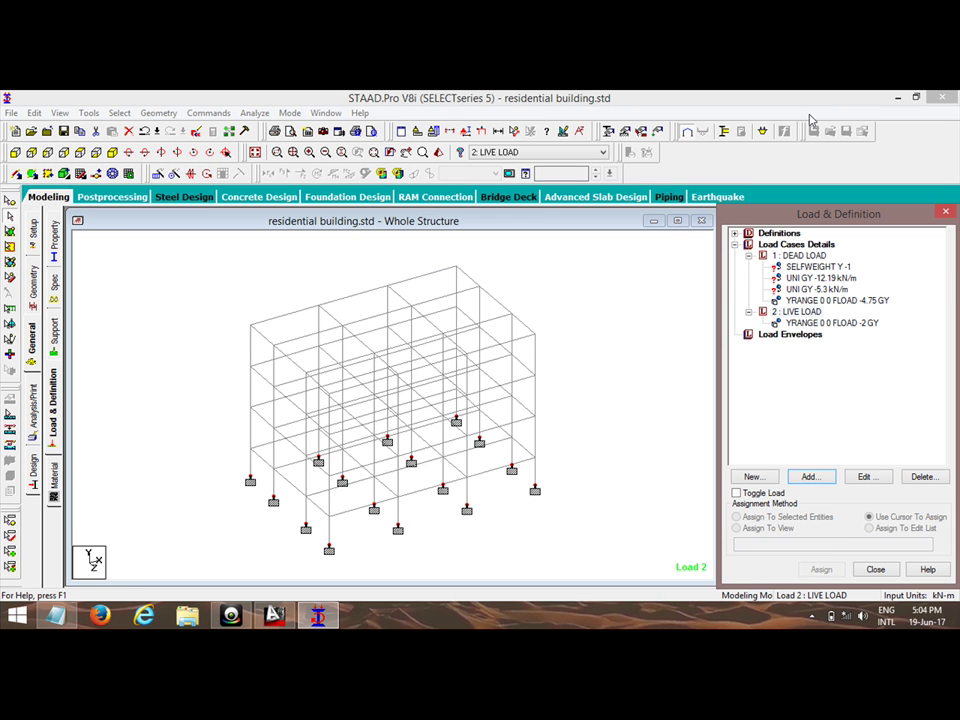
- Assign the selfweight load of the DEAD LOAD case to the whole structure using Assign To View
left_click(818, 268)
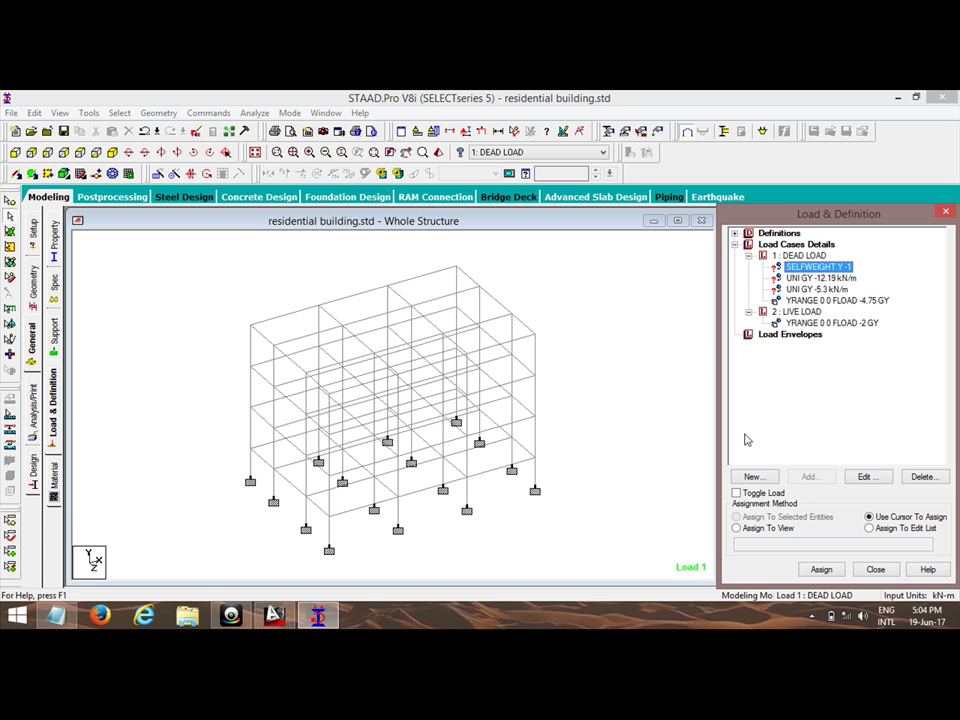
left_click(766, 528)
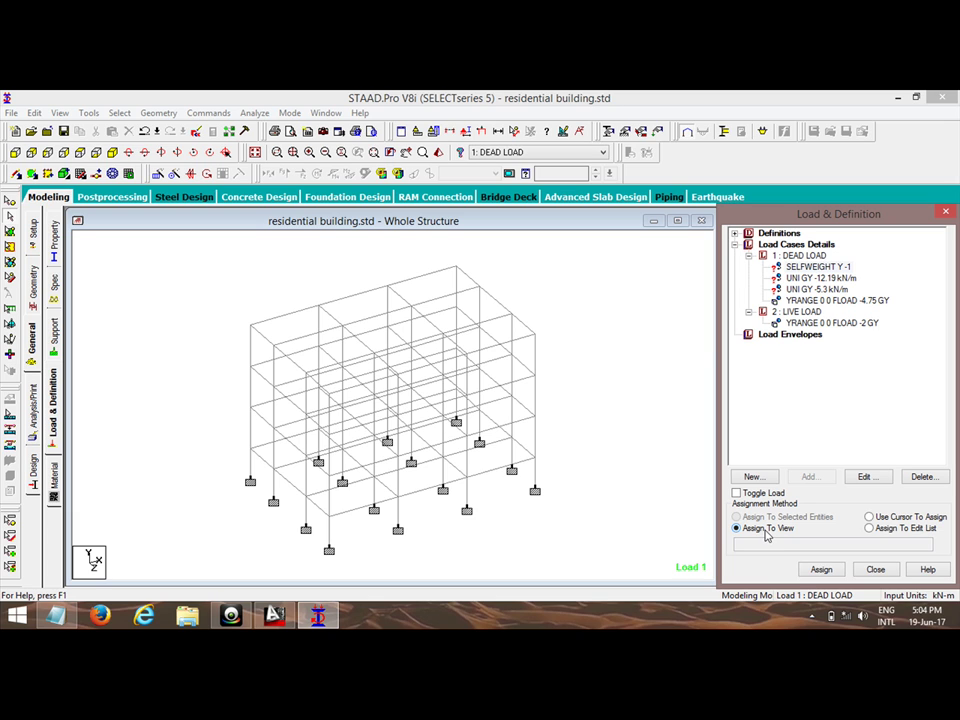
left_click(820, 569)
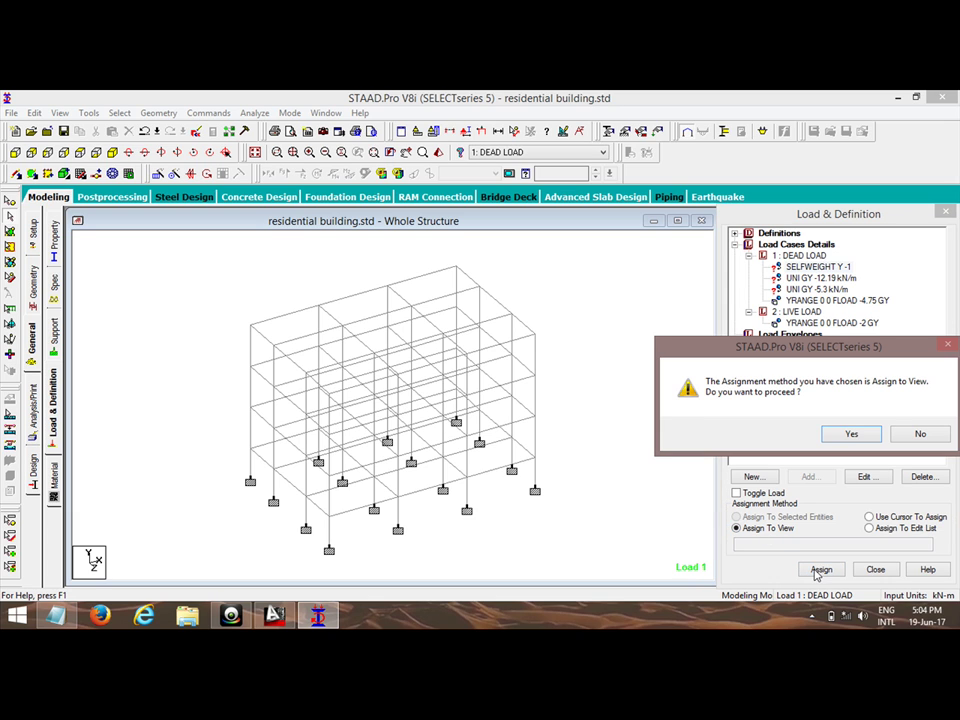
left_click(849, 433)
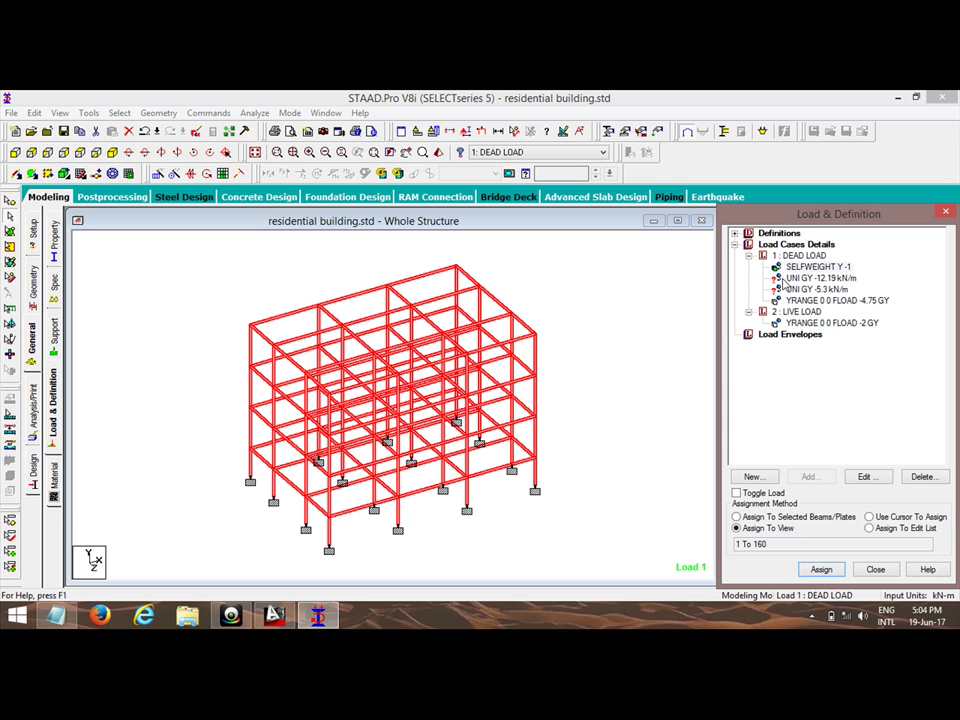
- Make the -12.19 kN/m main wall load active and show only the members below the top storey in the front elevation
left_click(790, 279)
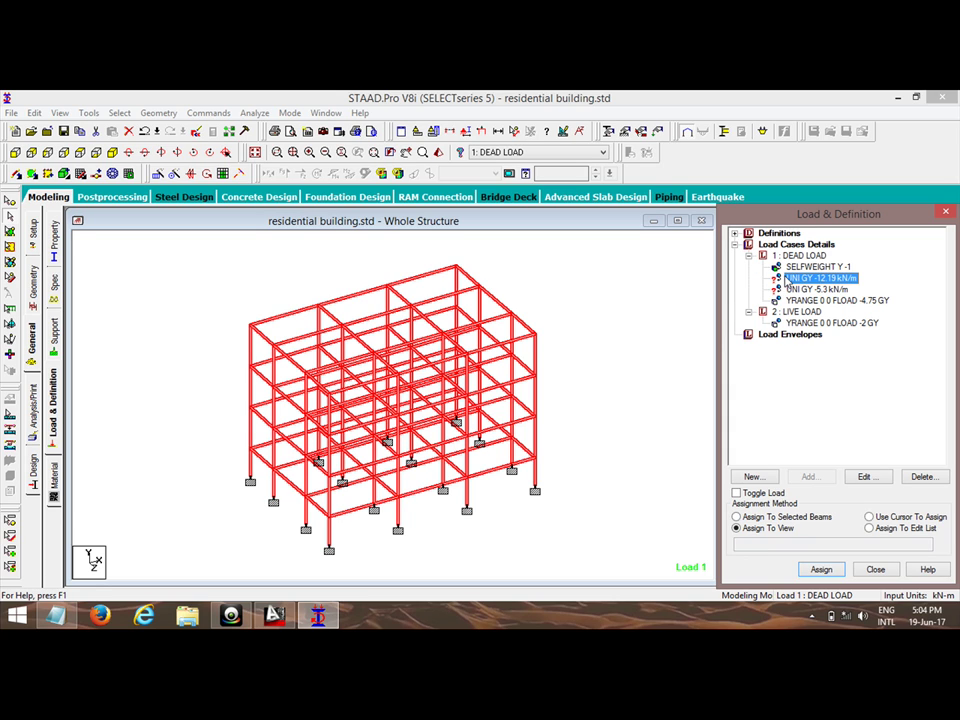
left_click(581, 304)
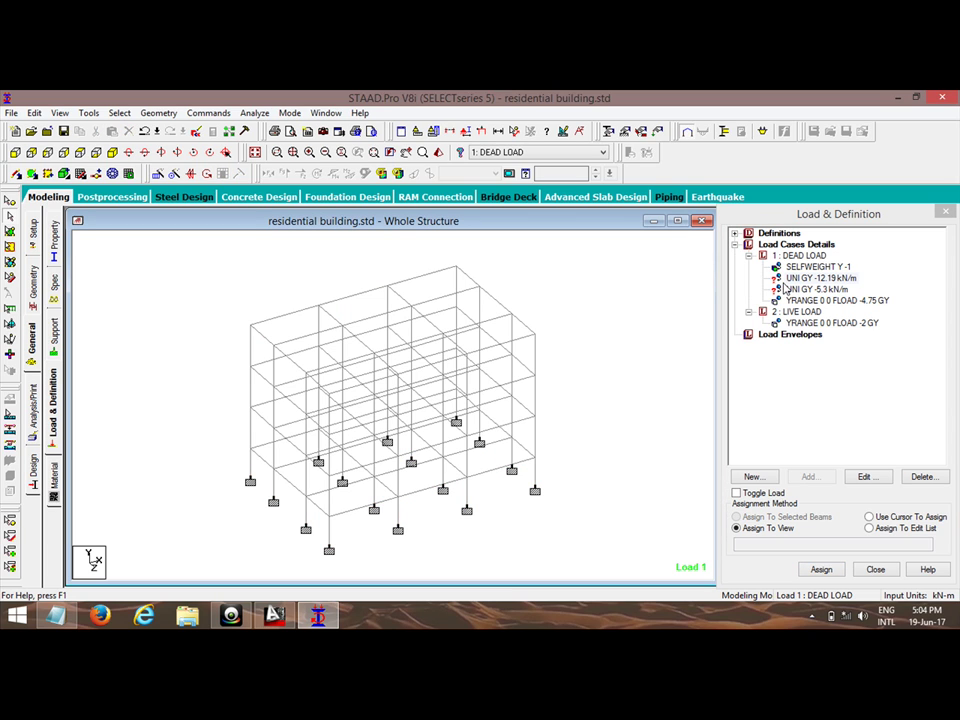
left_click(790, 280)
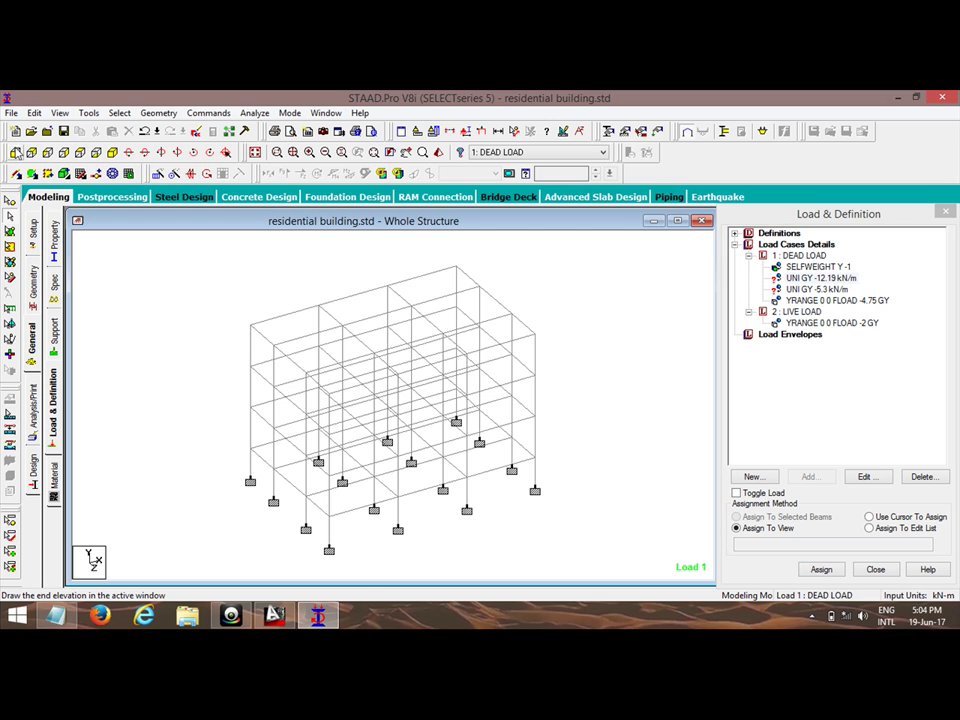
left_click(15, 152)
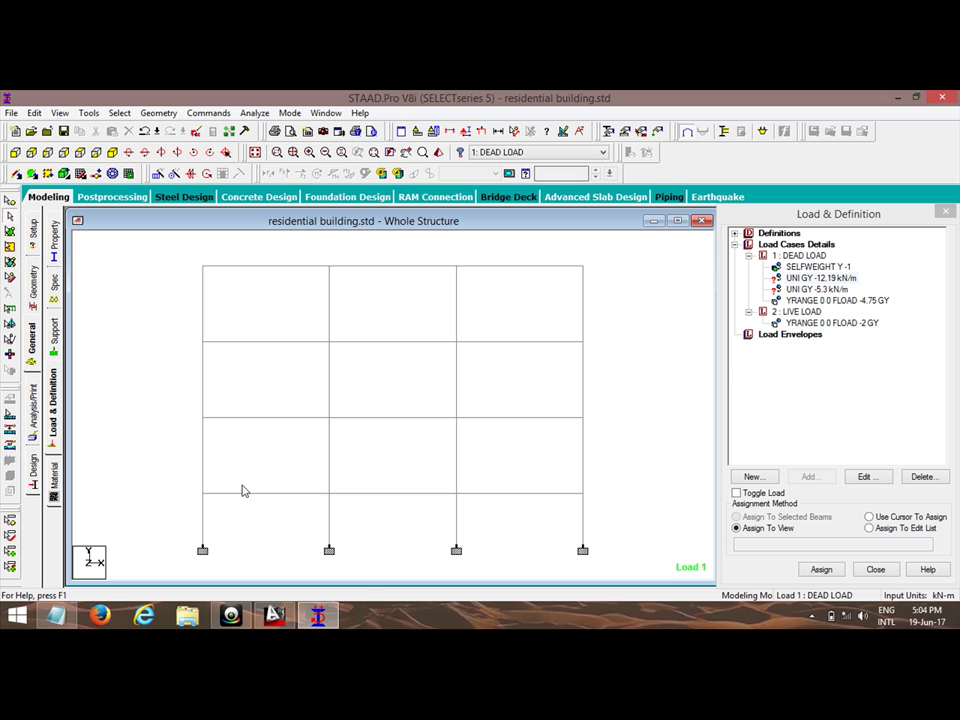
left_click_drag(171, 315, 615, 521)
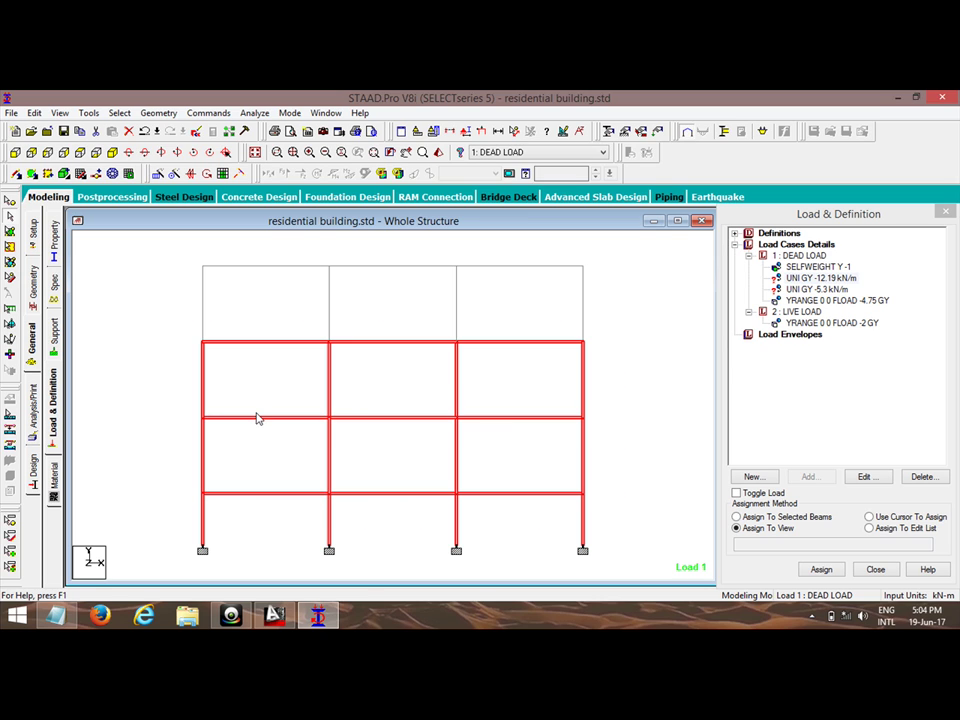
left_click(60, 113)
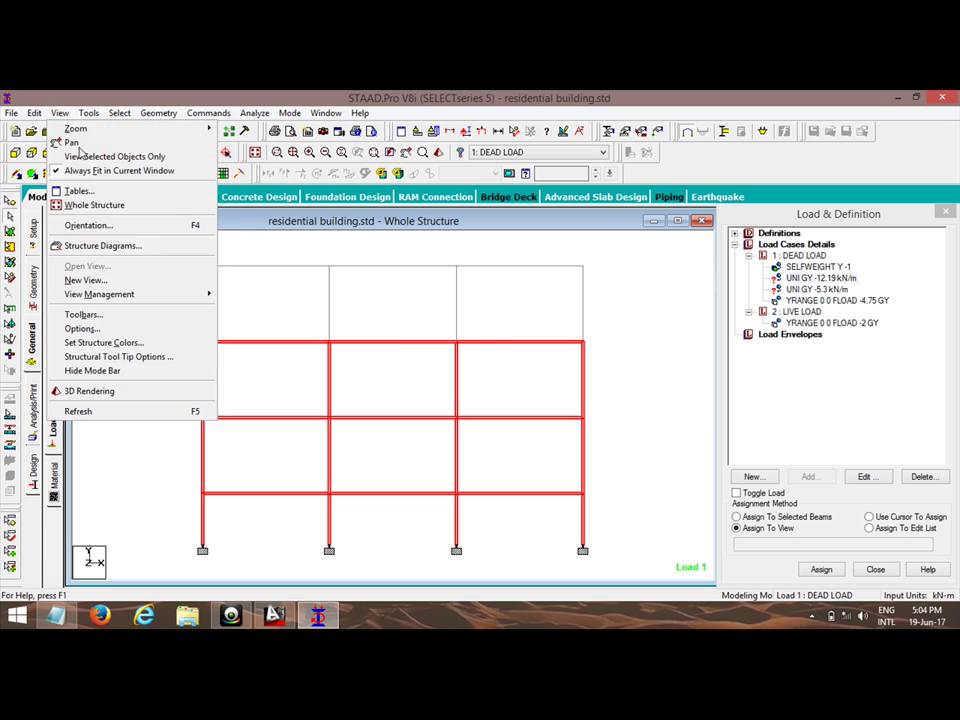
left_click(541, 384)
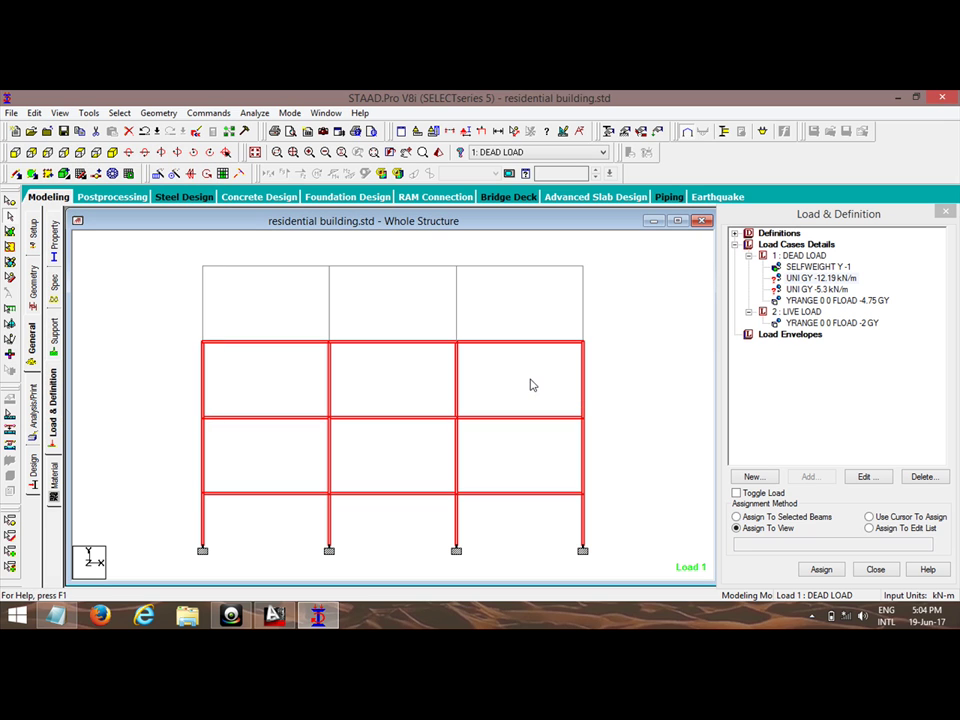
left_click(60, 113)
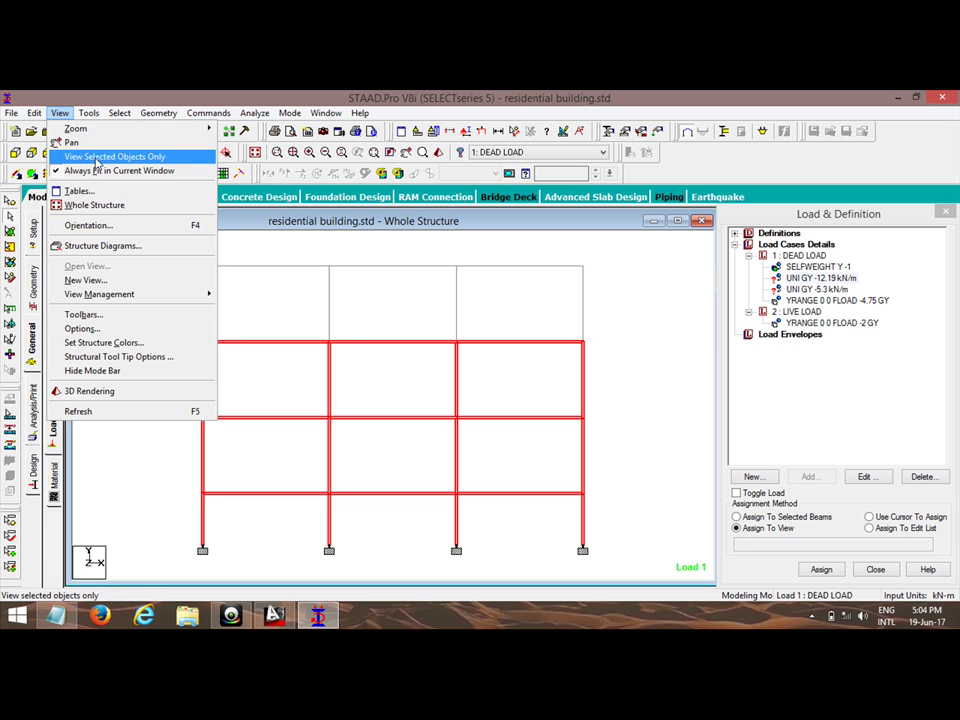
left_click(66, 112)
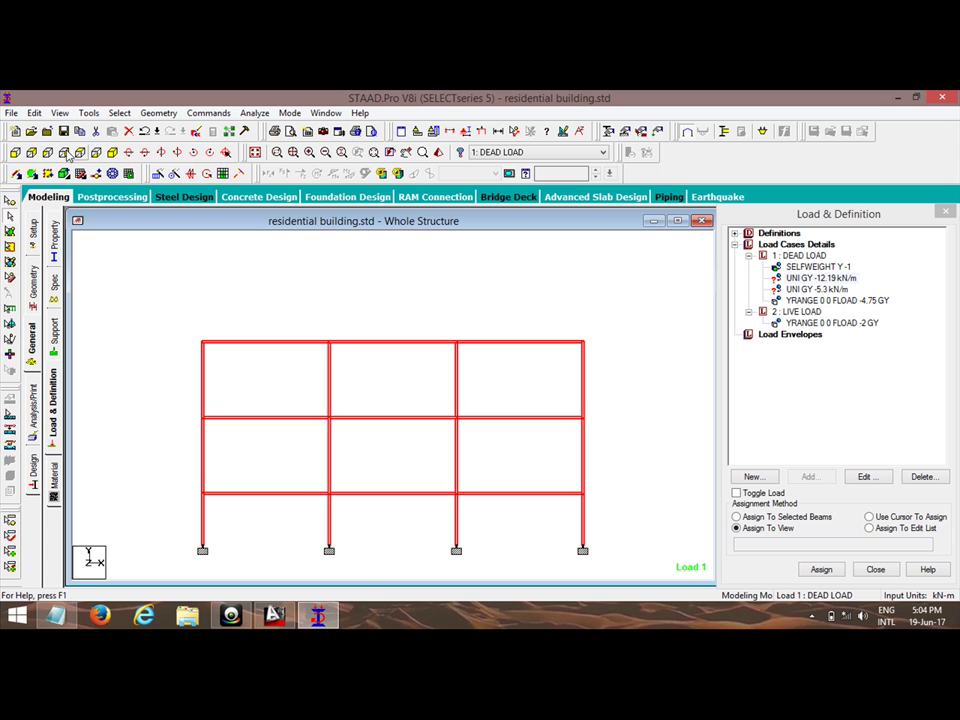
- Assign the -12.19 kN/m wall load to the outer perimeter beams of the displayed floors, selected in plan, using Assign To Selected Beams
left_click(112, 153)
left_click(389, 290)
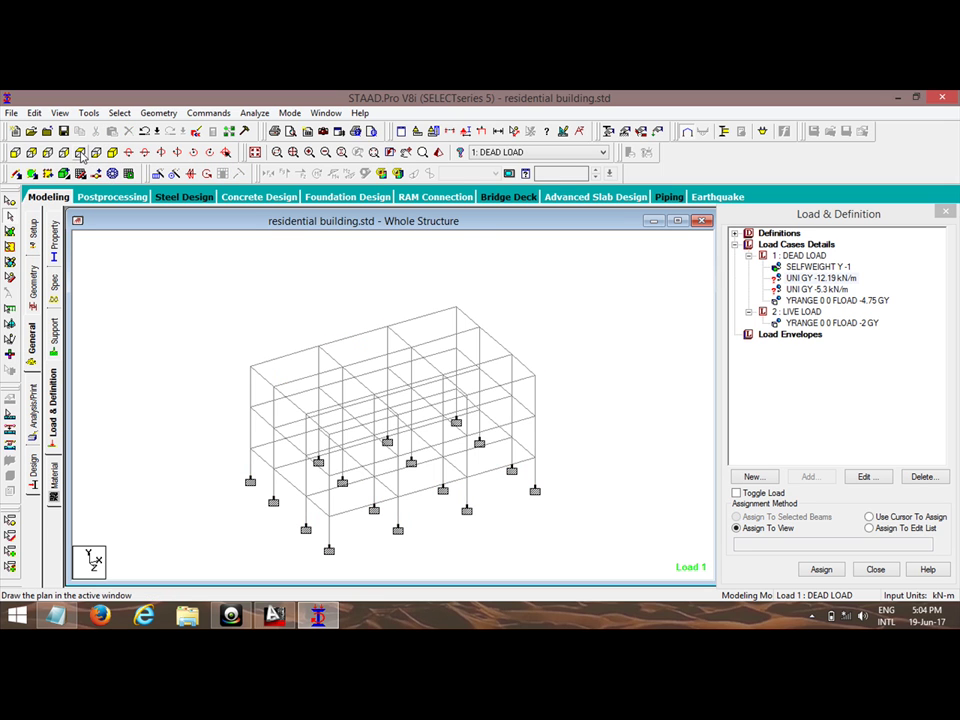
left_click(80, 152)
left_click_drag(211, 251, 240, 284)
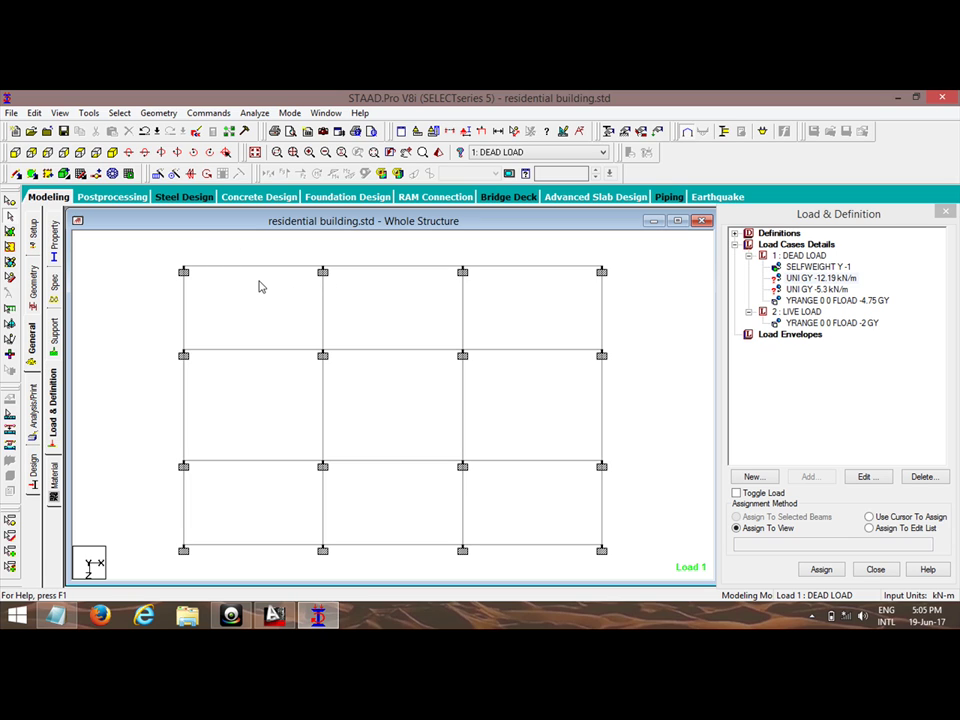
left_click(300, 269)
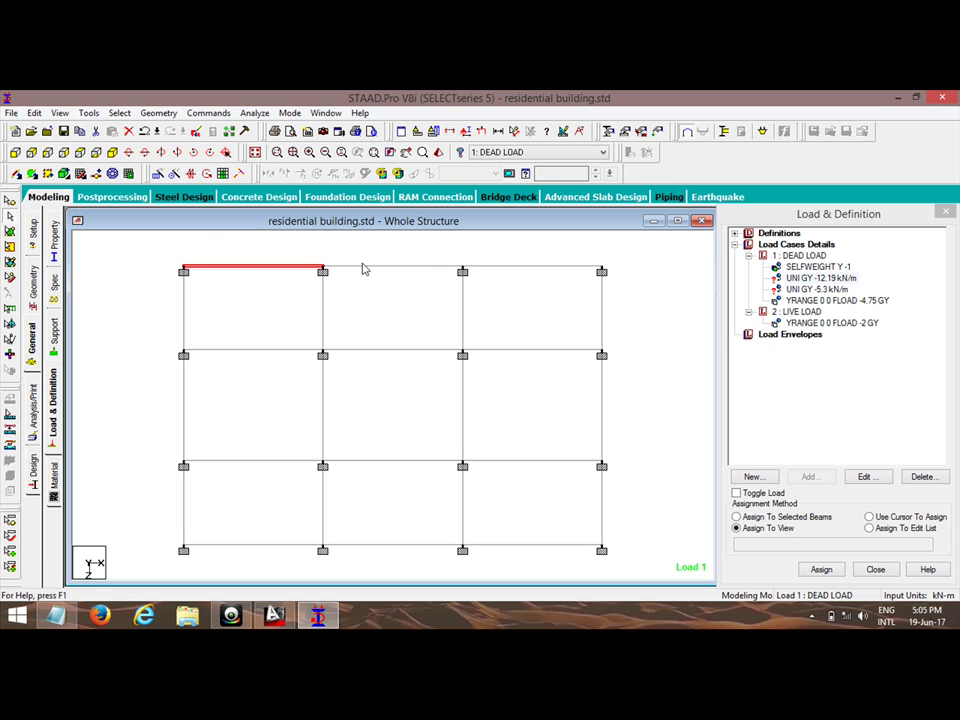
left_click(440, 269, "ctrl")
left_click(520, 270, "ctrl")
left_click(603, 317, "ctrl")
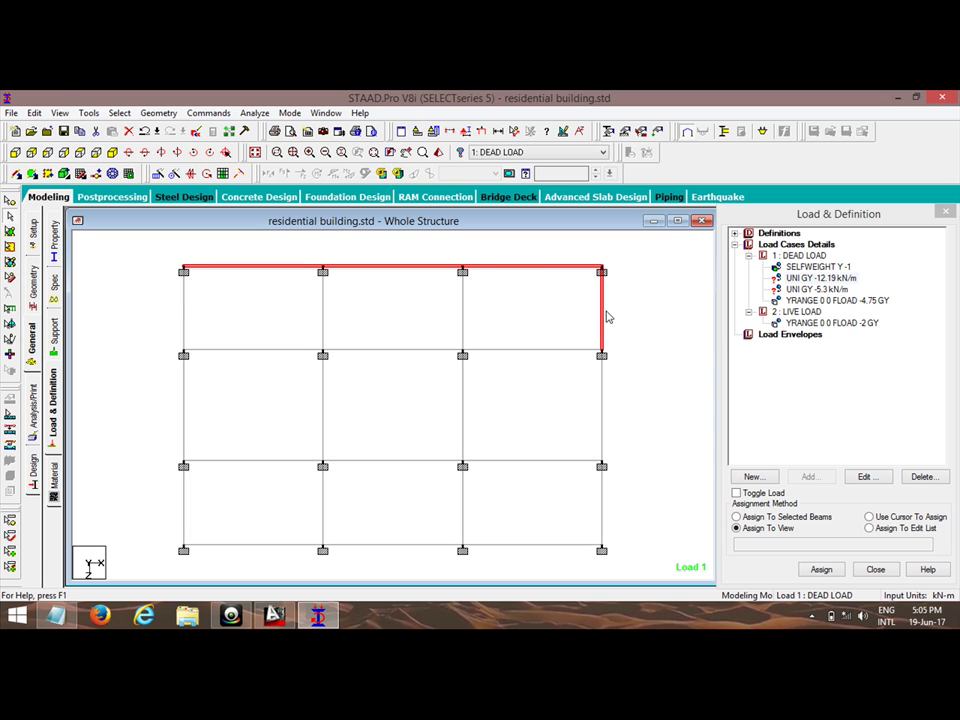
left_click(183, 314, "ctrl")
left_click(185, 405, "ctrl")
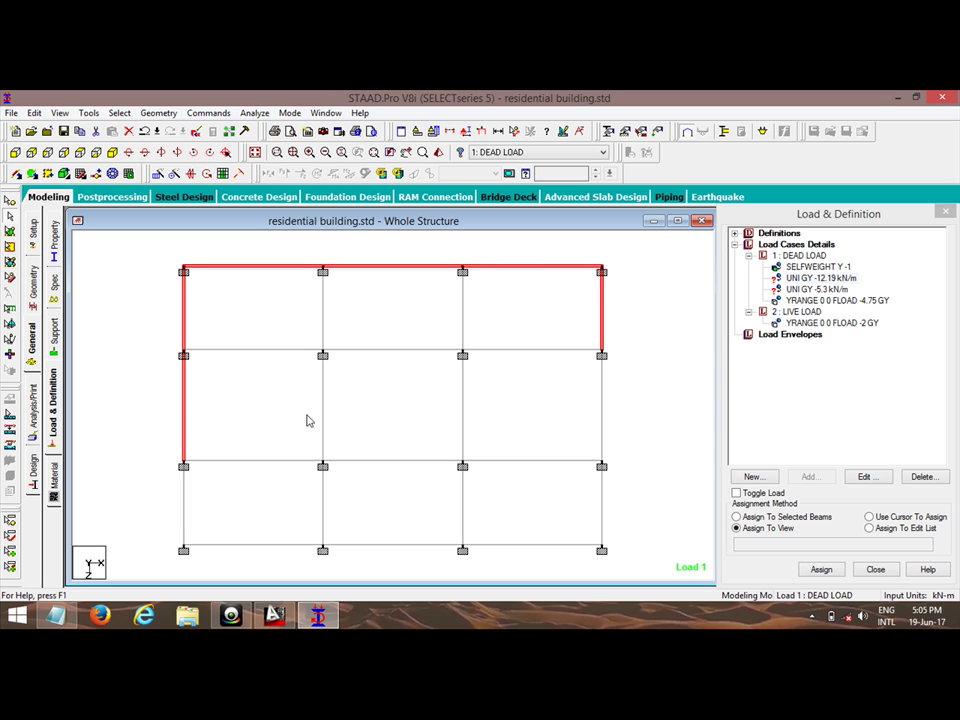
left_click(184, 505, "ctrl")
left_click(240, 548, "ctrl")
left_click(398, 546, "ctrl")
left_click(482, 548, "ctrl")
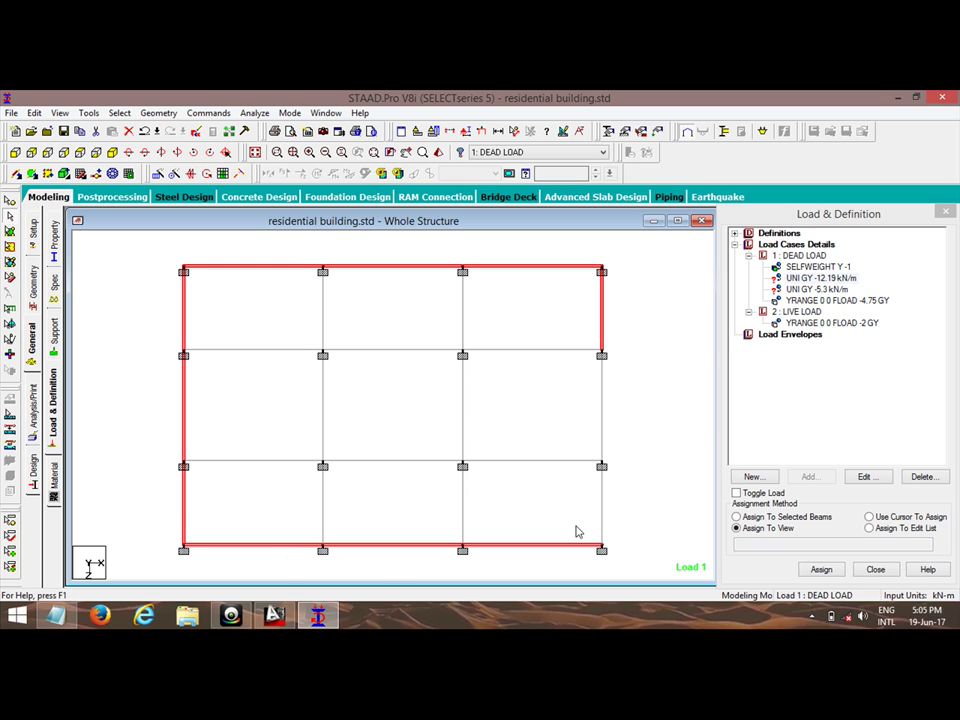
left_click(602, 510, "ctrl")
left_click(603, 443, "ctrl")
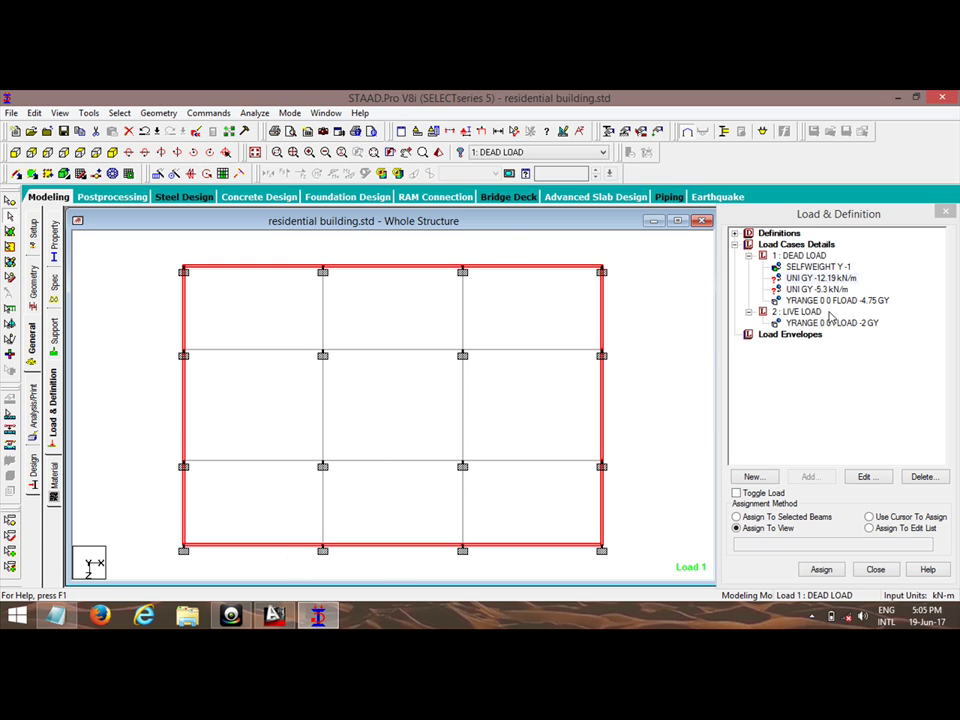
left_click(775, 517)
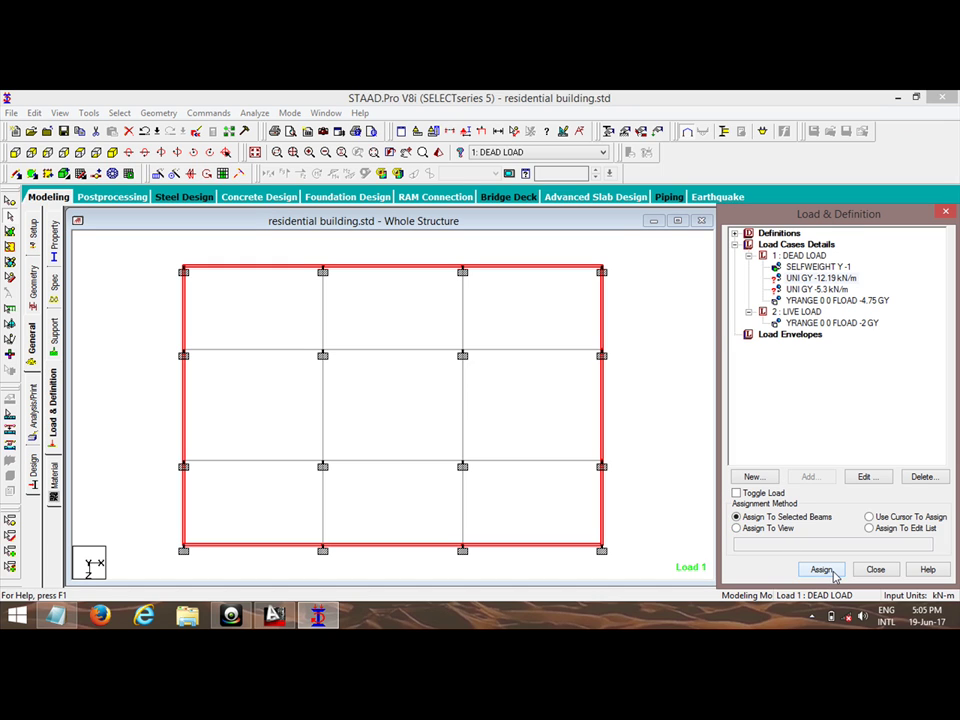
left_click(822, 570)
key("Return")
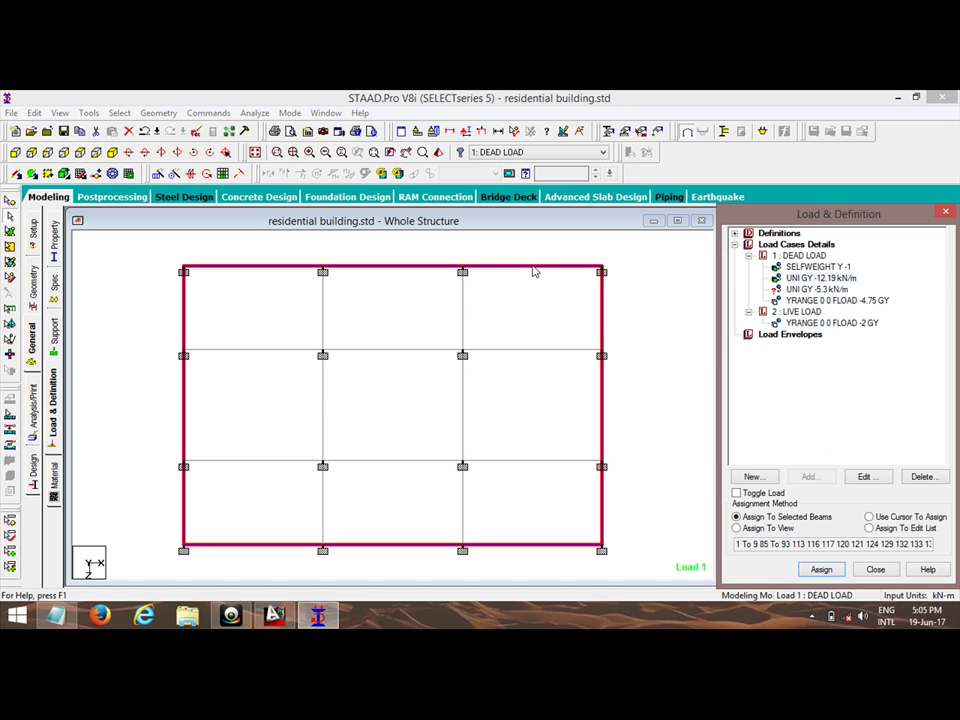
left_click(106, 150)
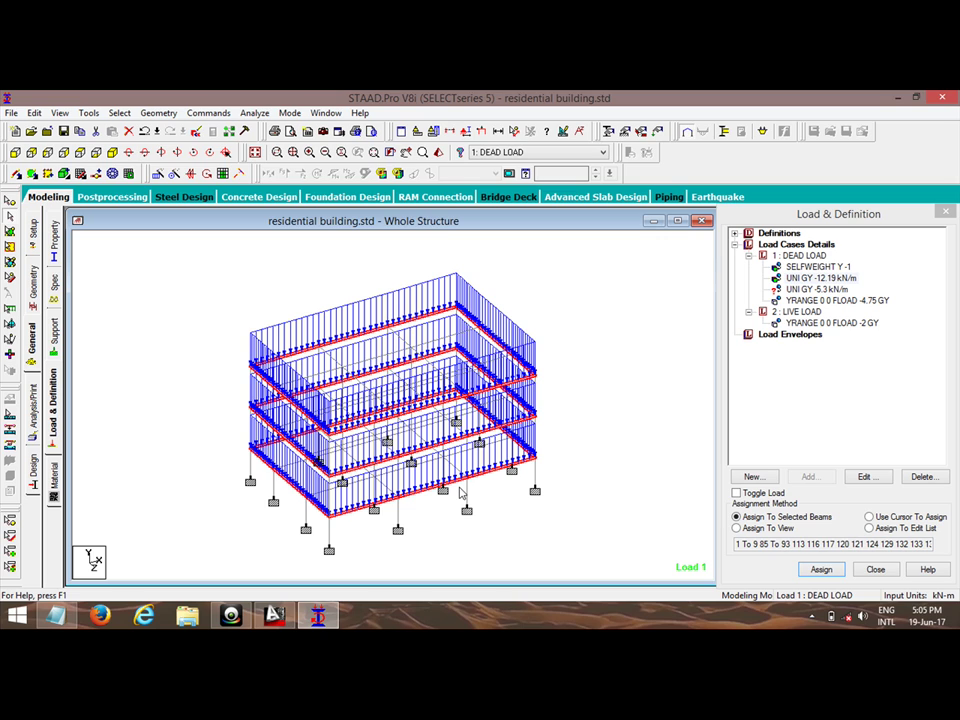
left_click(578, 340)
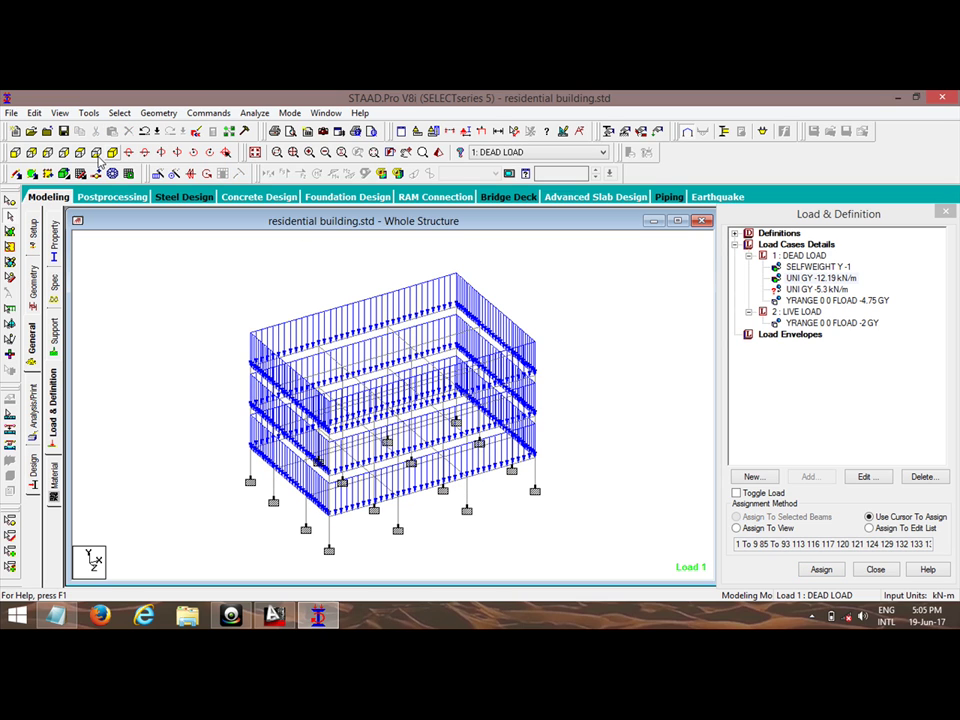
- Assign the -5.3 kN/m load to all interior beams of the displayed floors, selected in plan, using Assign To Selected Beams
left_click(82, 152)
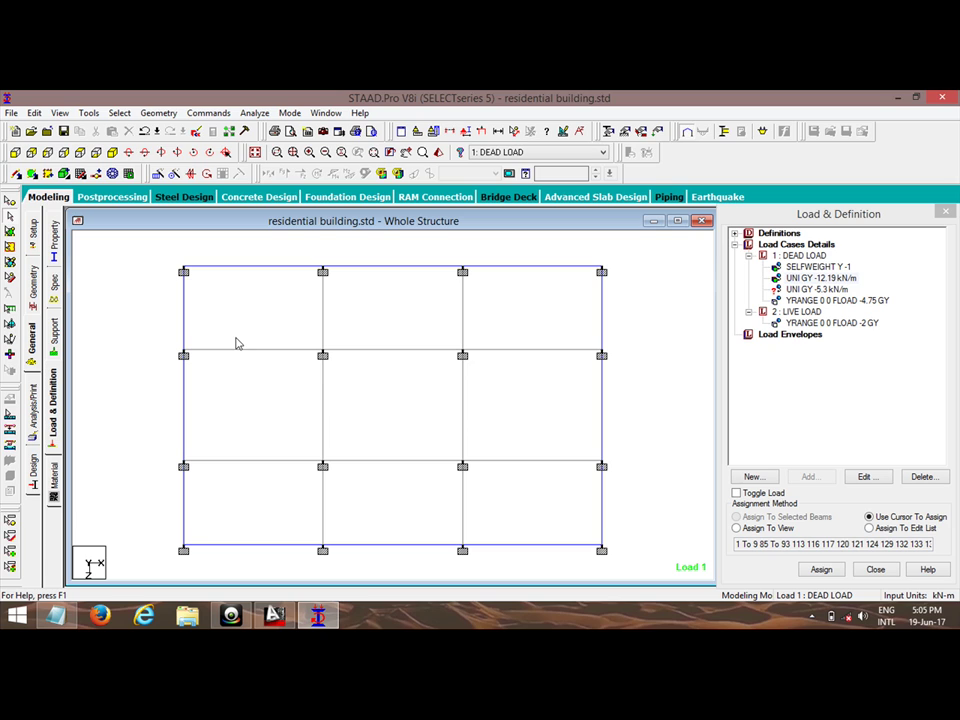
left_click_drag(218, 332, 260, 384)
left_click_drag(520, 333, 557, 505, "ctrl")
left_click_drag(284, 495, 498, 525, "ctrl")
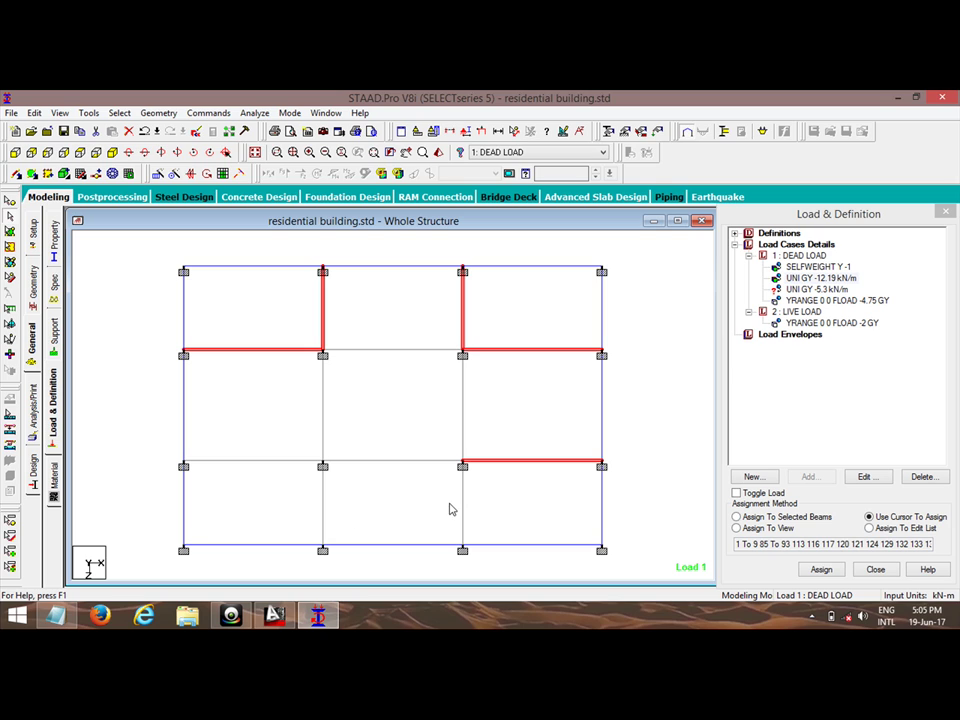
left_click_drag(374, 316, 428, 503, "ctrl")
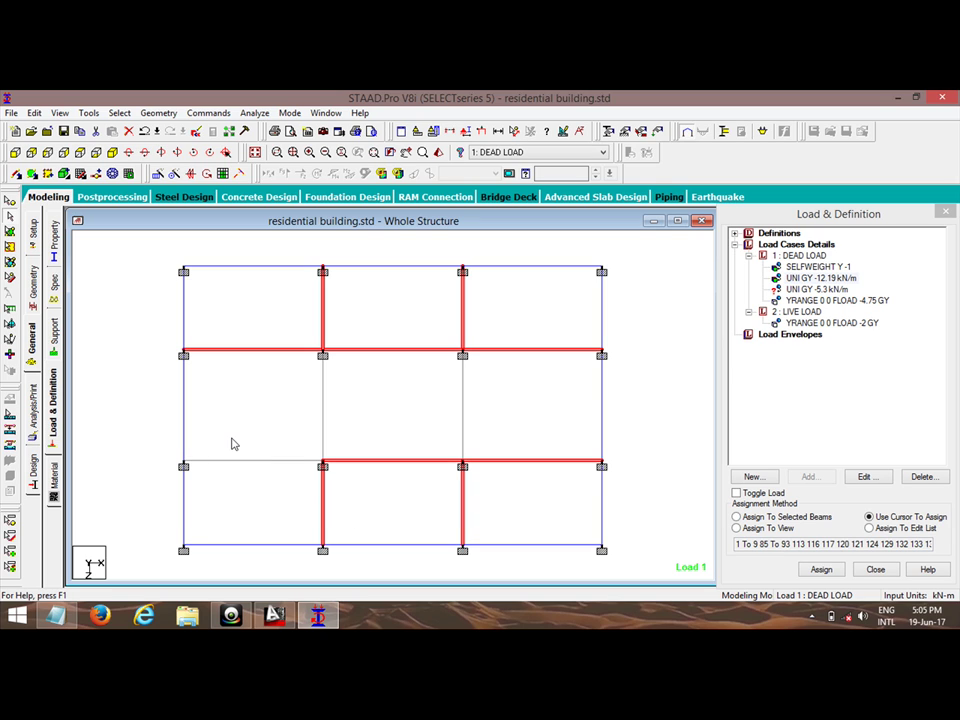
left_click_drag(214, 418, 277, 531, "ctrl")
left_click_drag(286, 390, 501, 441, "ctrl")
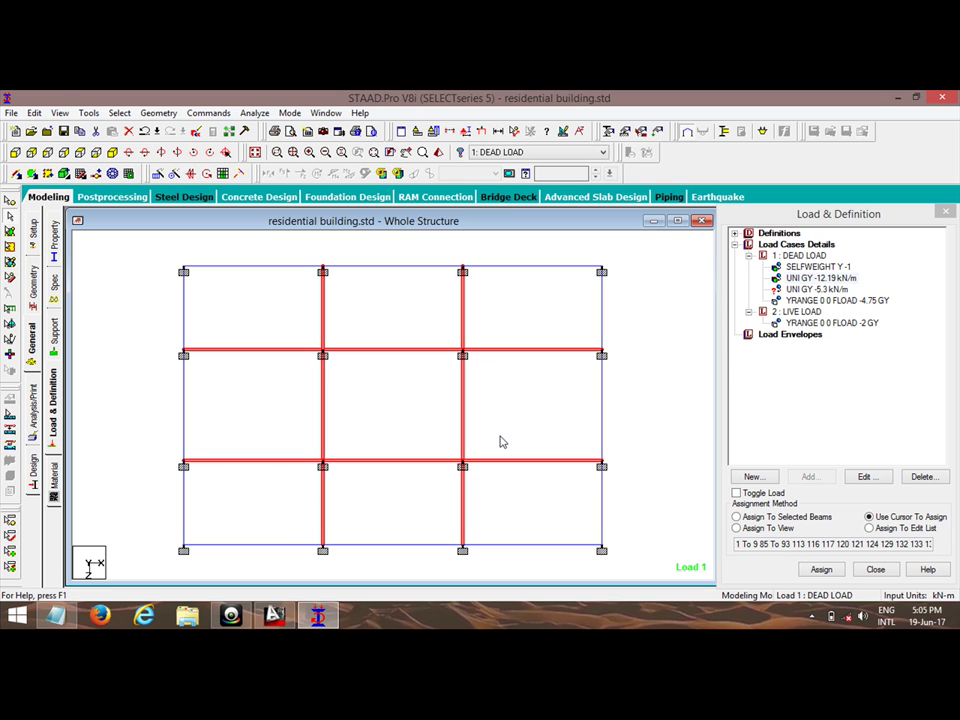
left_click(812, 290)
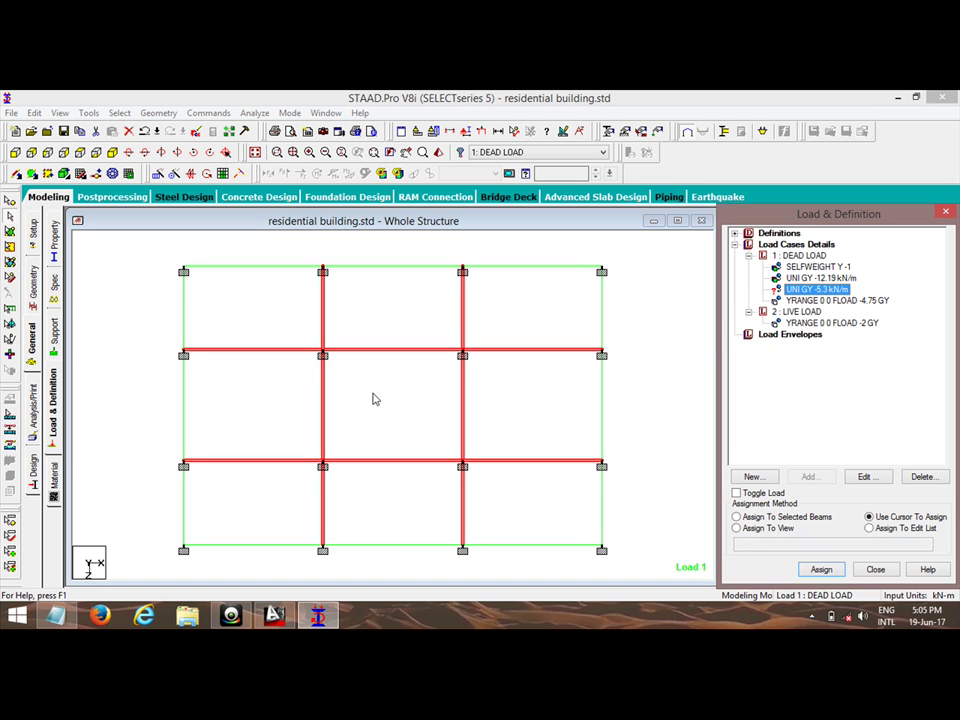
left_click(789, 518)
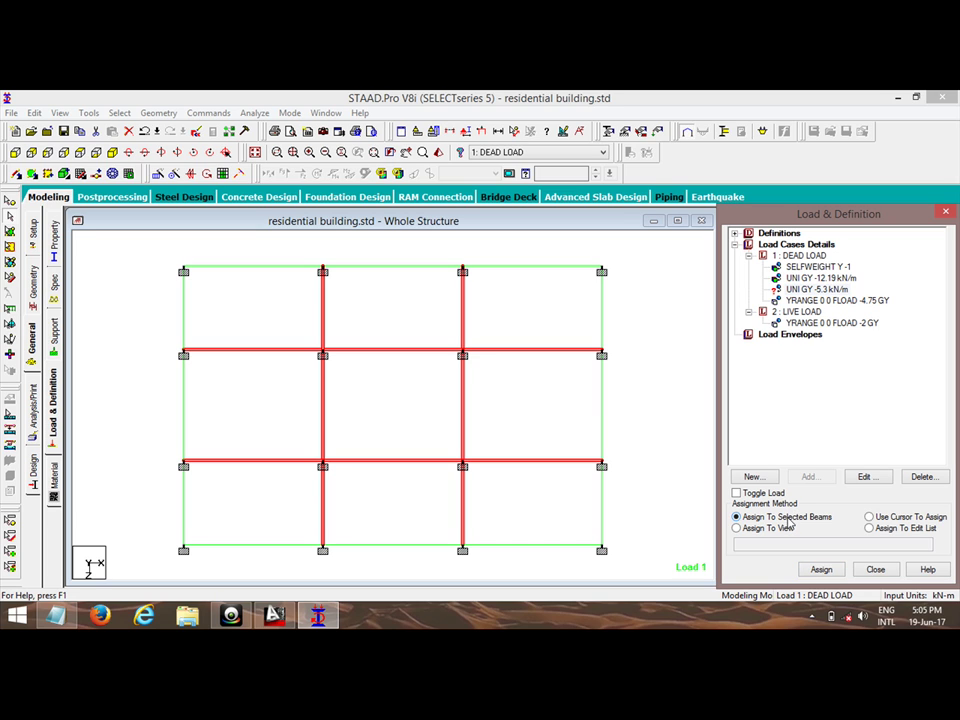
left_click(821, 569)
left_click(853, 433)
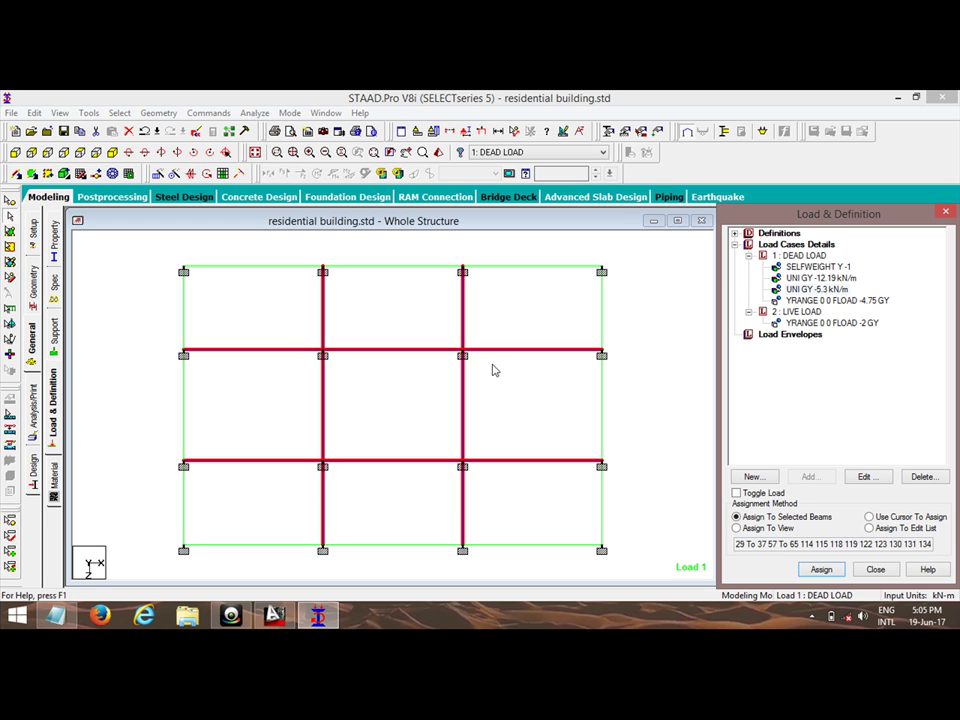
left_click(129, 152)
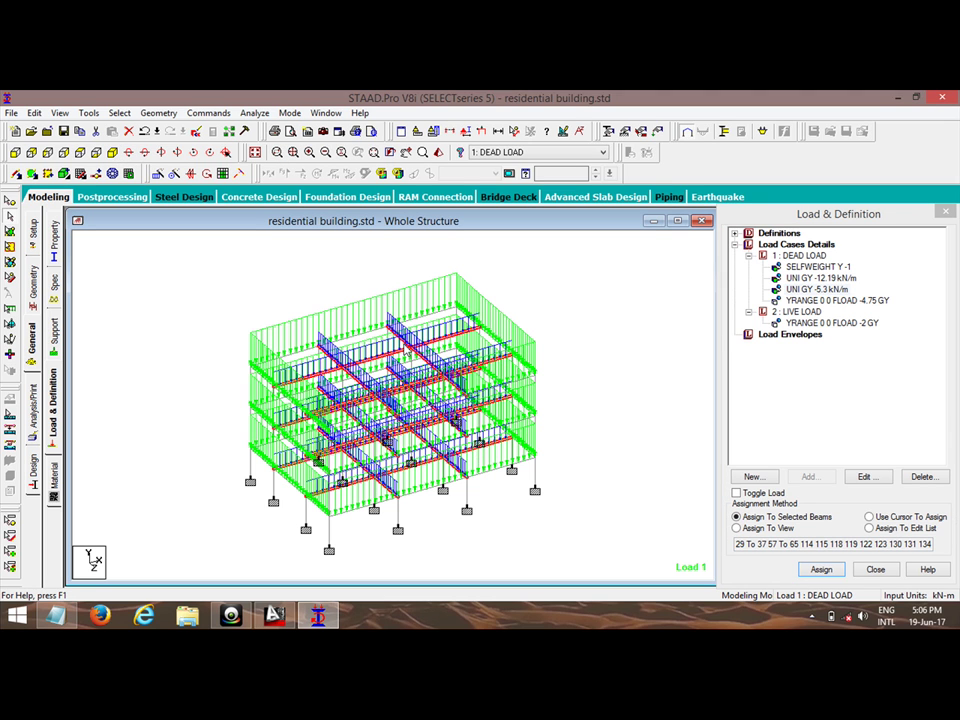
left_click(565, 313)
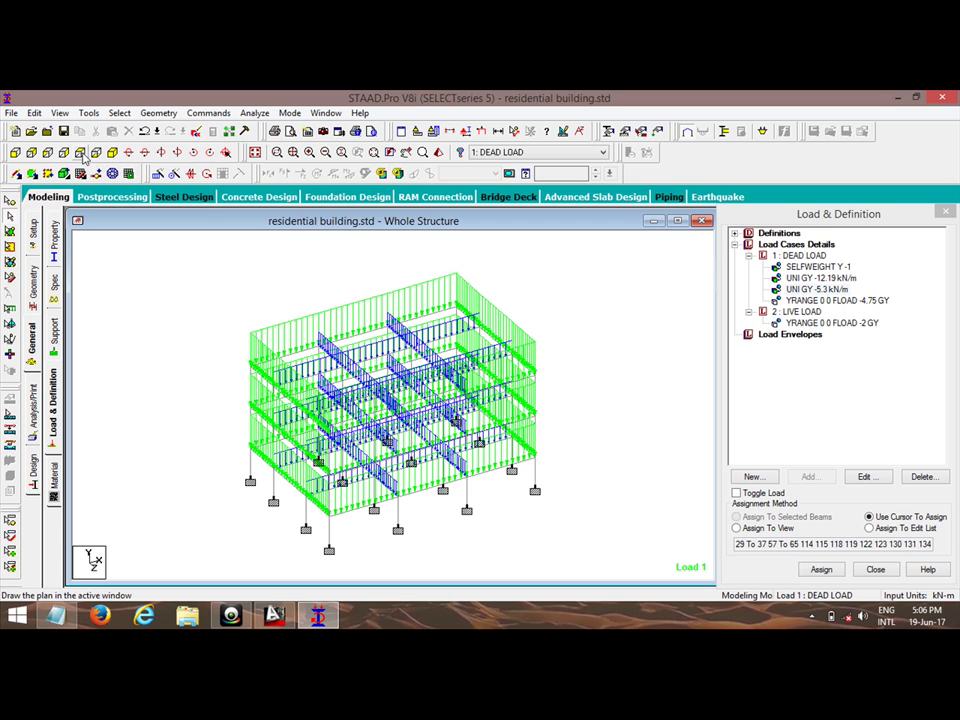
- Display the whole structure again, including the top storey, in the isometric view
left_click(255, 153)
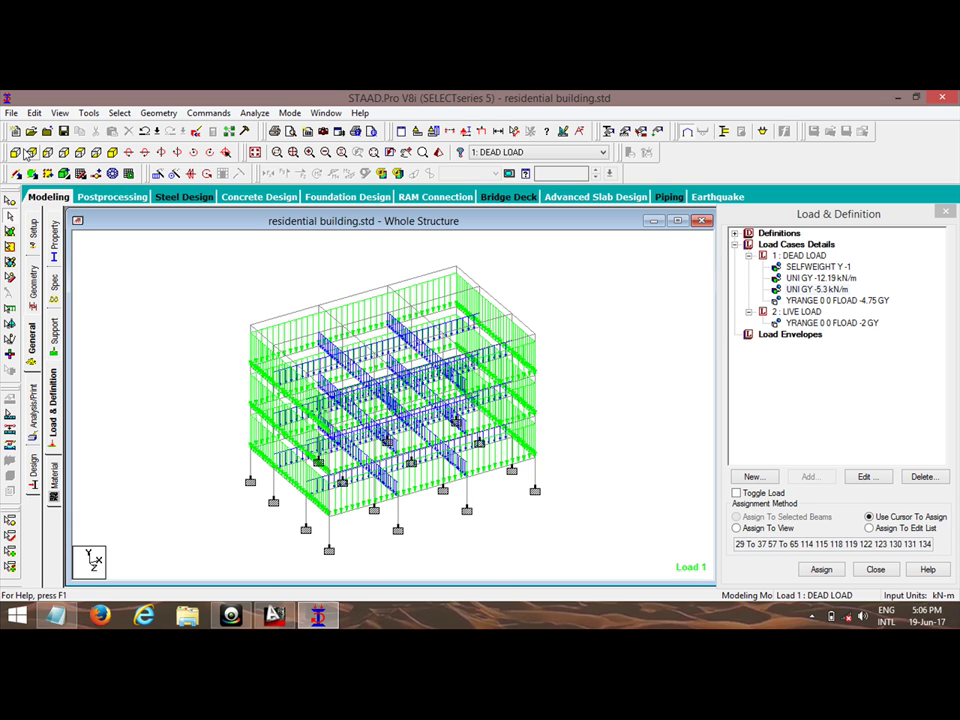
left_click(95, 152)
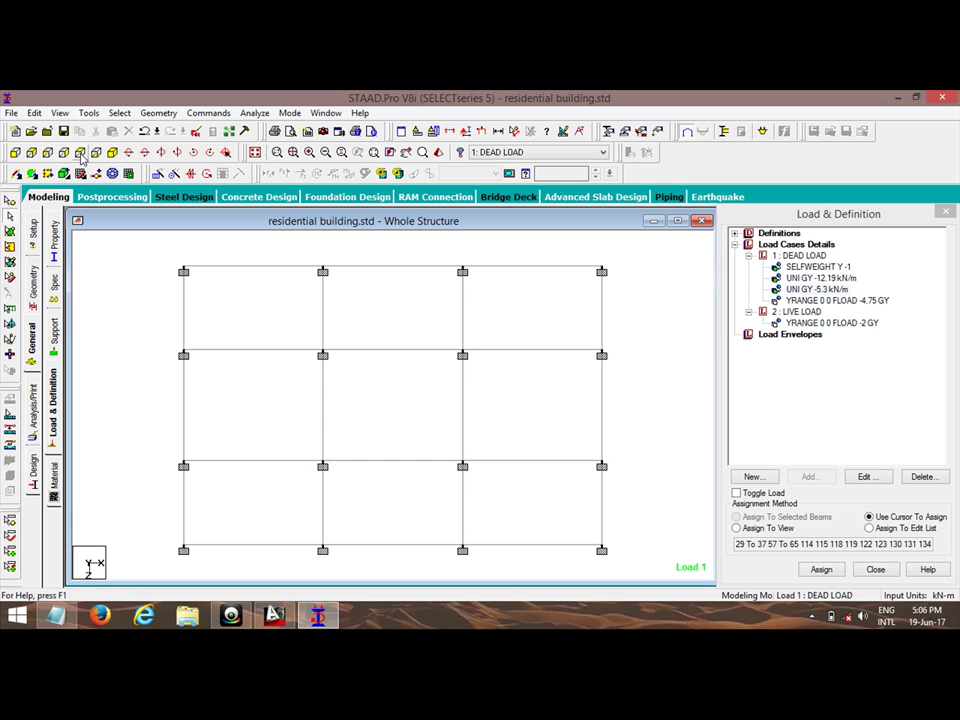
left_click(114, 154)
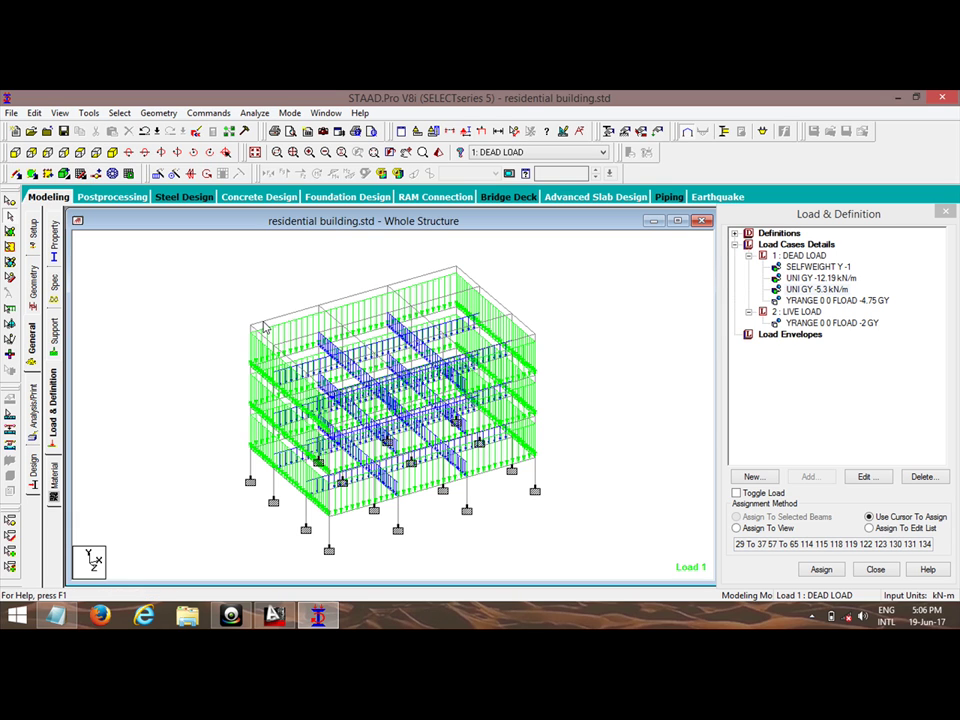
- Assign the -5.3 kN/m load to the roof's outer perimeter beams using Assign To Selected Beams
left_click(404, 278, "ctrl")
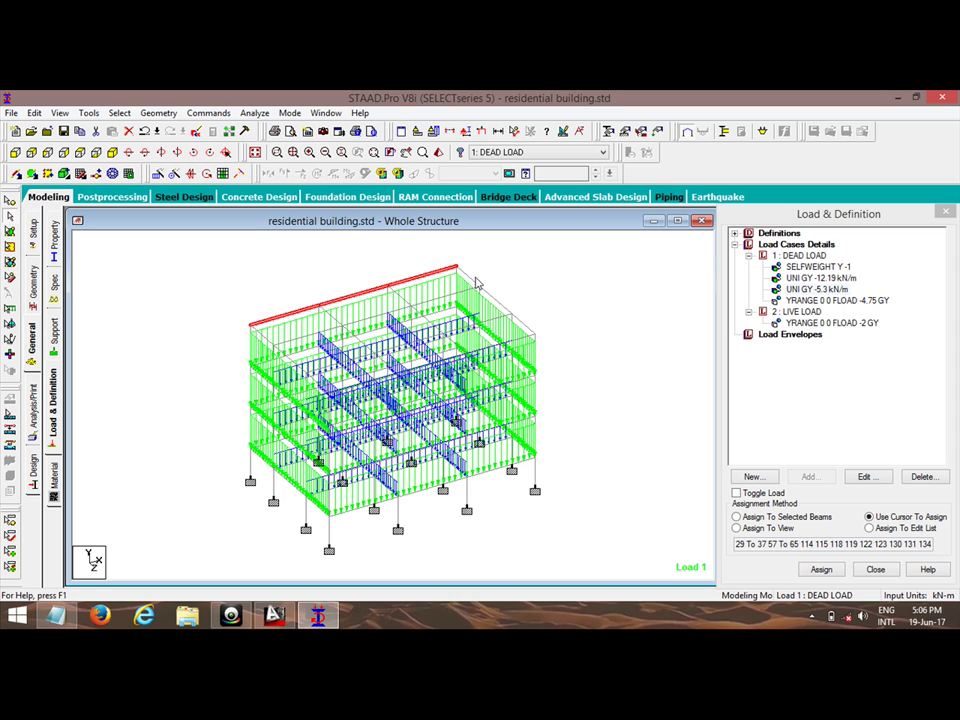
left_click(470, 276, "ctrl")
left_click(496, 302, "ctrl")
left_click(524, 326, "ctrl")
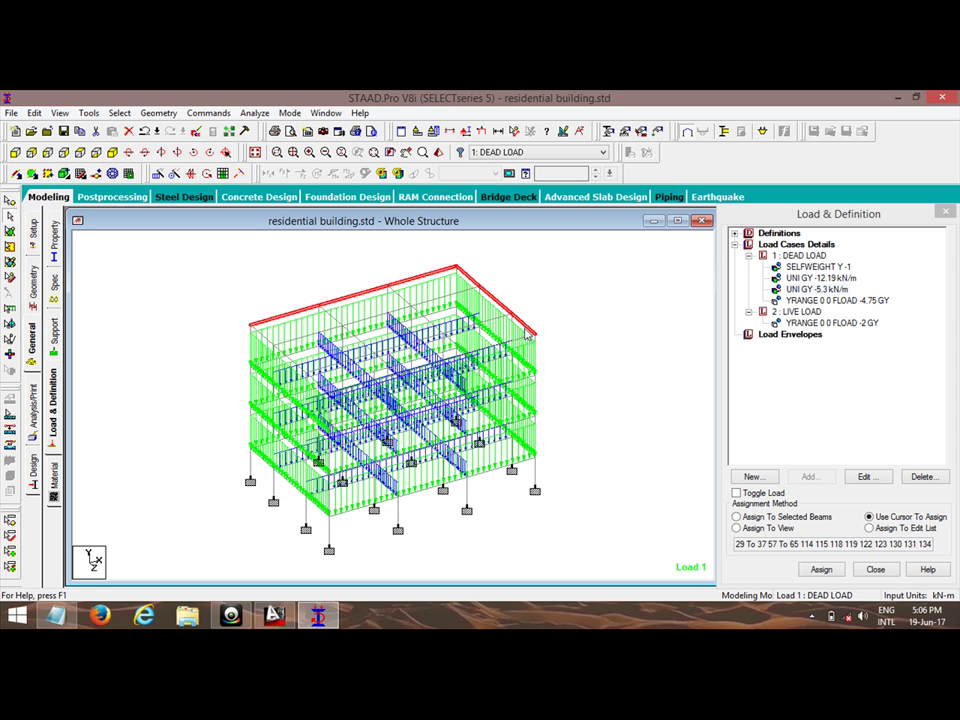
left_click(516, 342, "ctrl")
left_click(513, 333, "ctrl")
left_click(447, 361, "ctrl")
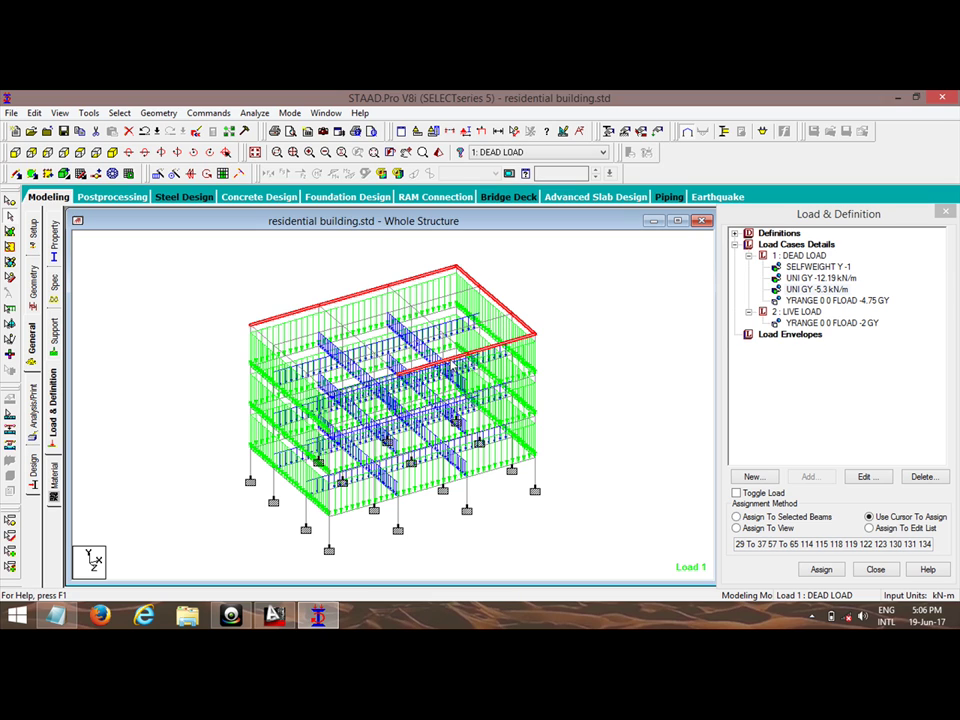
left_click(362, 383, "ctrl")
left_click(390, 393, "ctrl")
left_click(397, 396, "ctrl")
left_click(399, 400, "ctrl")
left_click(398, 399, "ctrl")
left_click(399, 397, "ctrl")
left_click(262, 335, "ctrl")
left_click(287, 355, "ctrl")
left_click(296, 355, "ctrl")
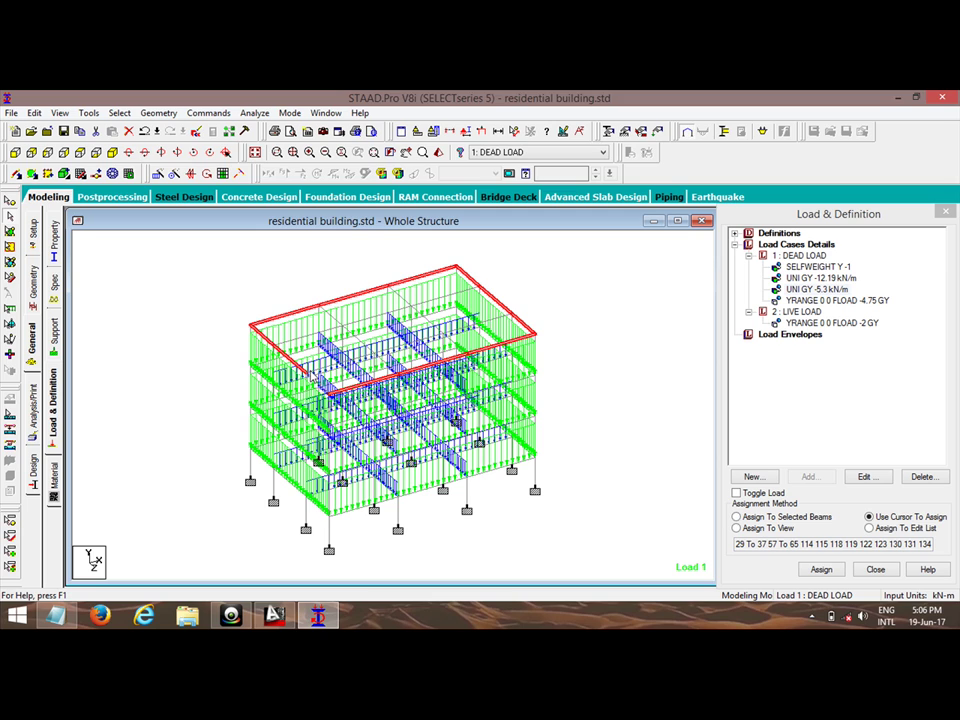
left_click(318, 382, "ctrl")
left_click(318, 383, "ctrl")
left_click(318, 369, "ctrl")
left_click(800, 289)
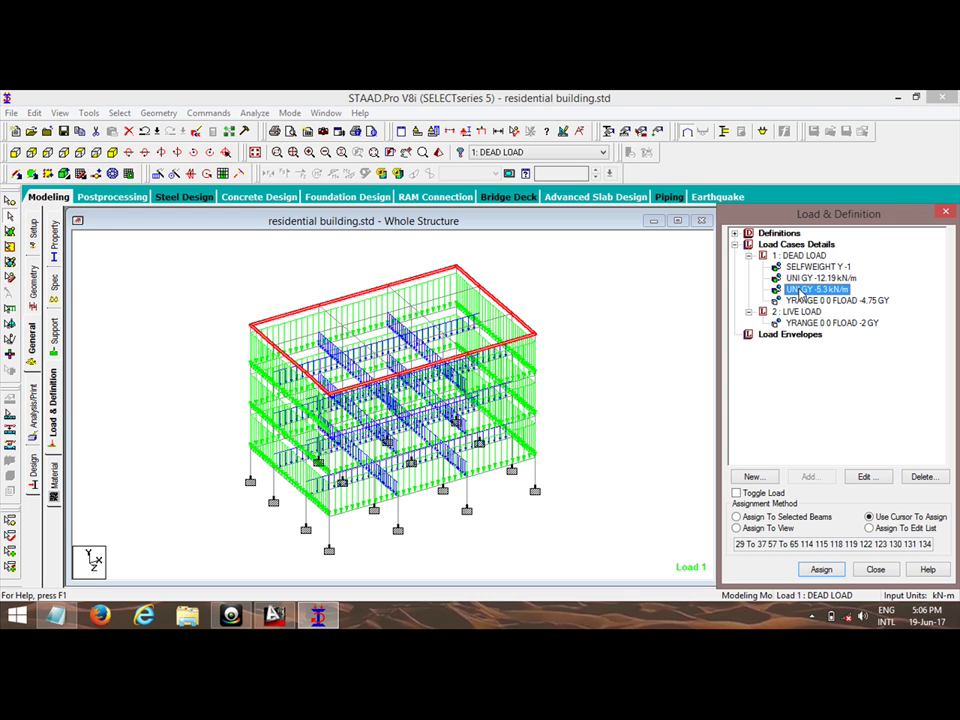
left_click(738, 517)
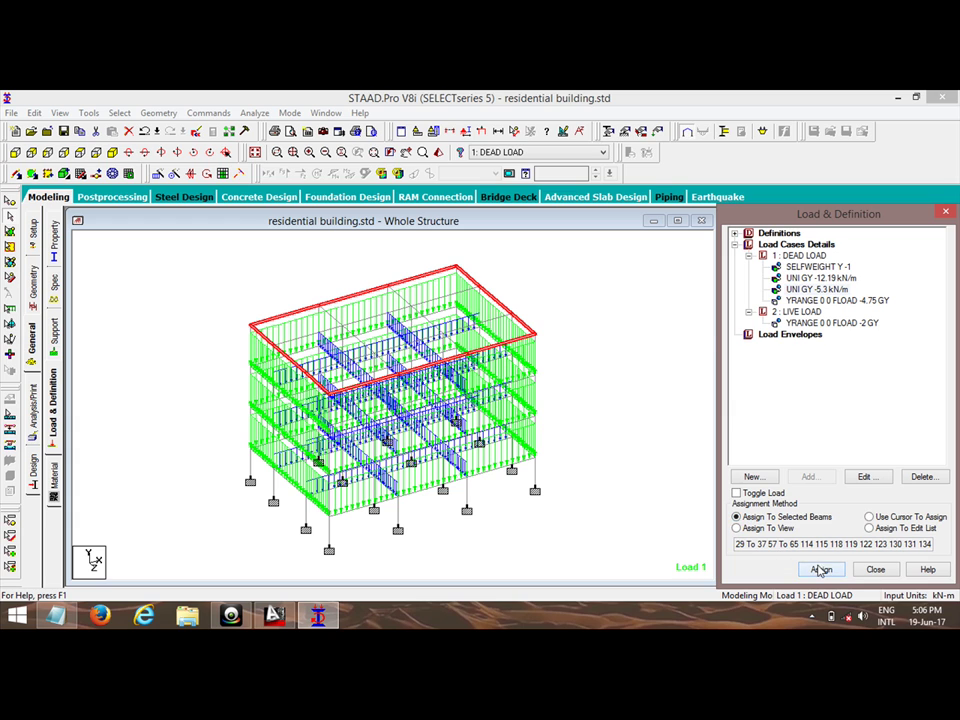
left_click(821, 570)
left_click(848, 434)
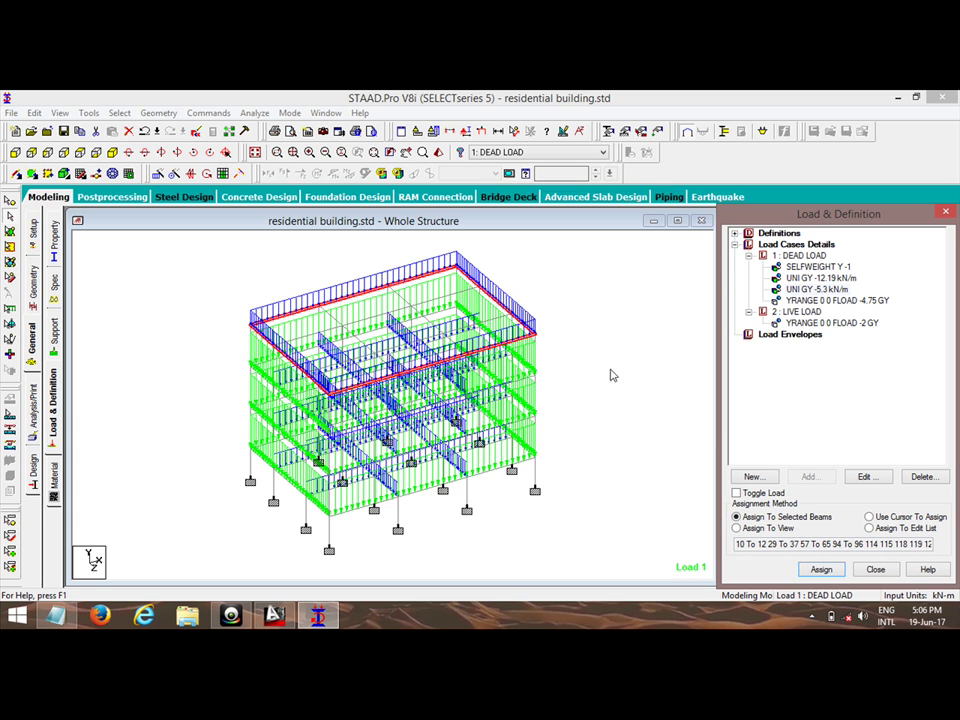
left_click(621, 359)
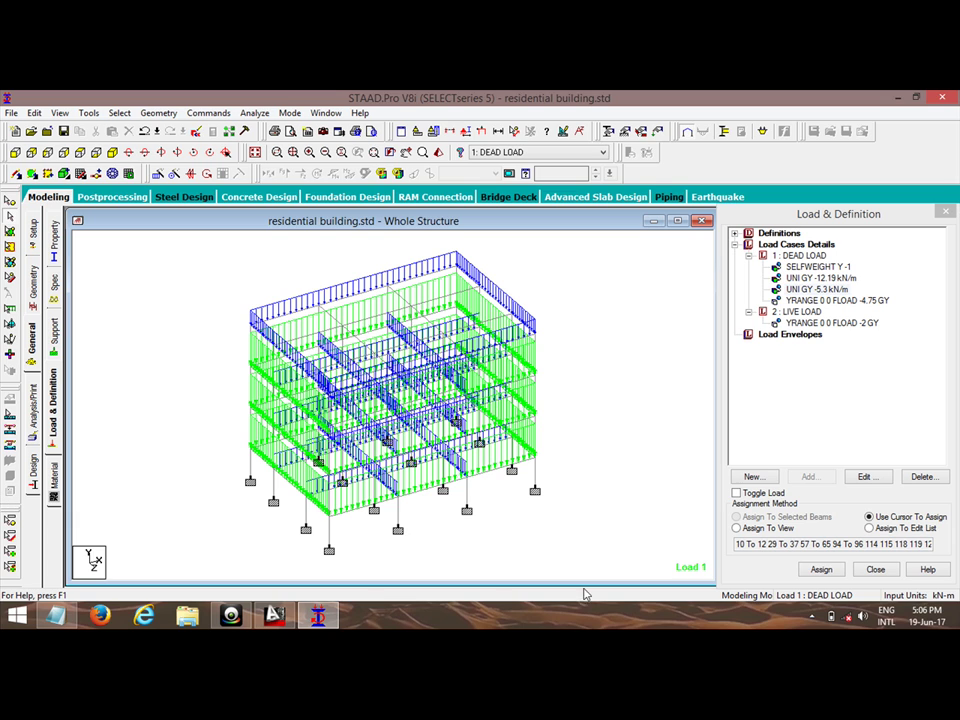
- Add a floor load of -3.75 kN/m2 in the global Y direction to the DEAD LOAD case
double_click(849, 301)
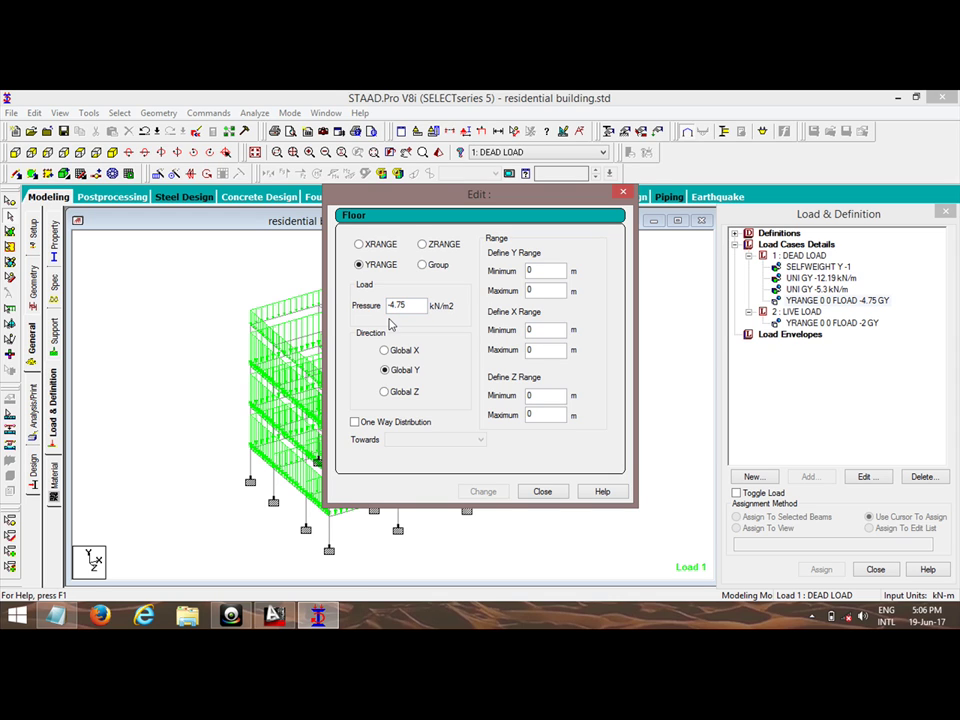
left_click(626, 192)
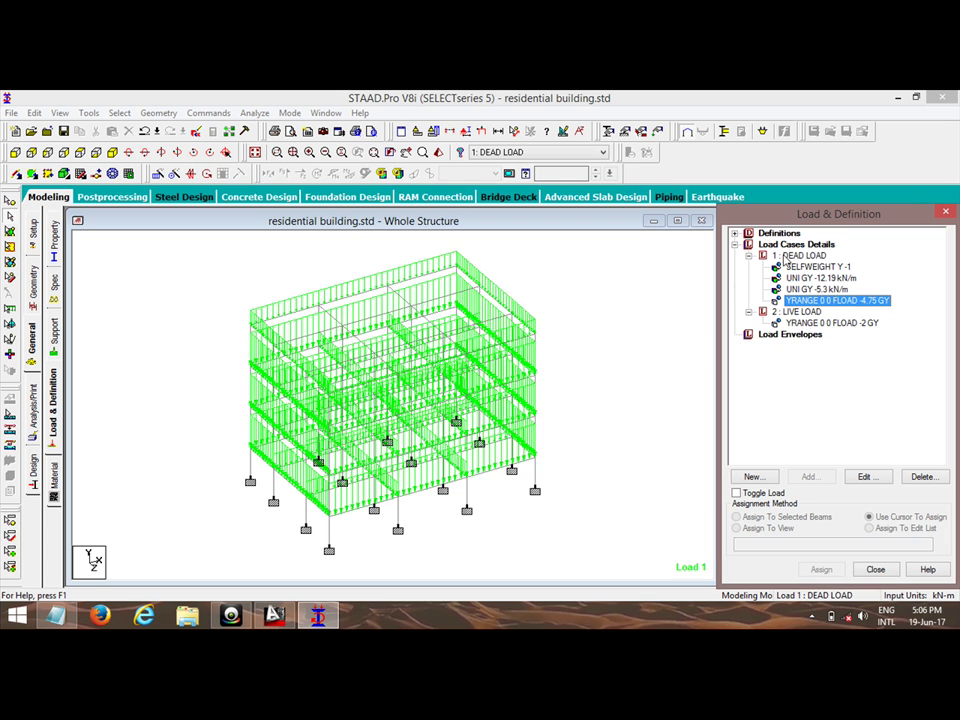
left_click(822, 474)
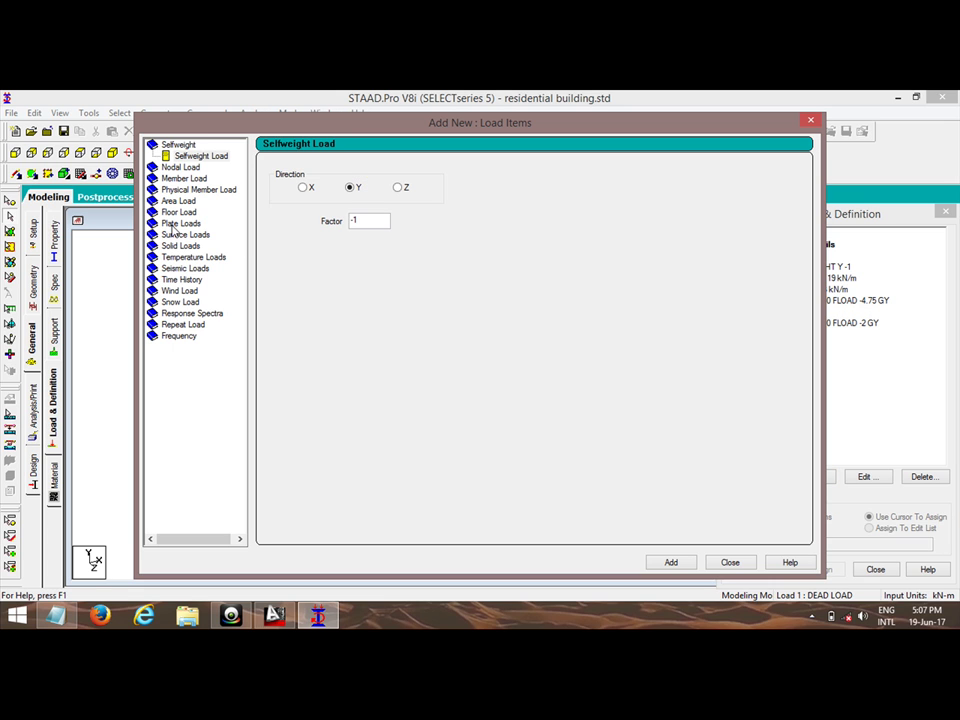
left_click(179, 213)
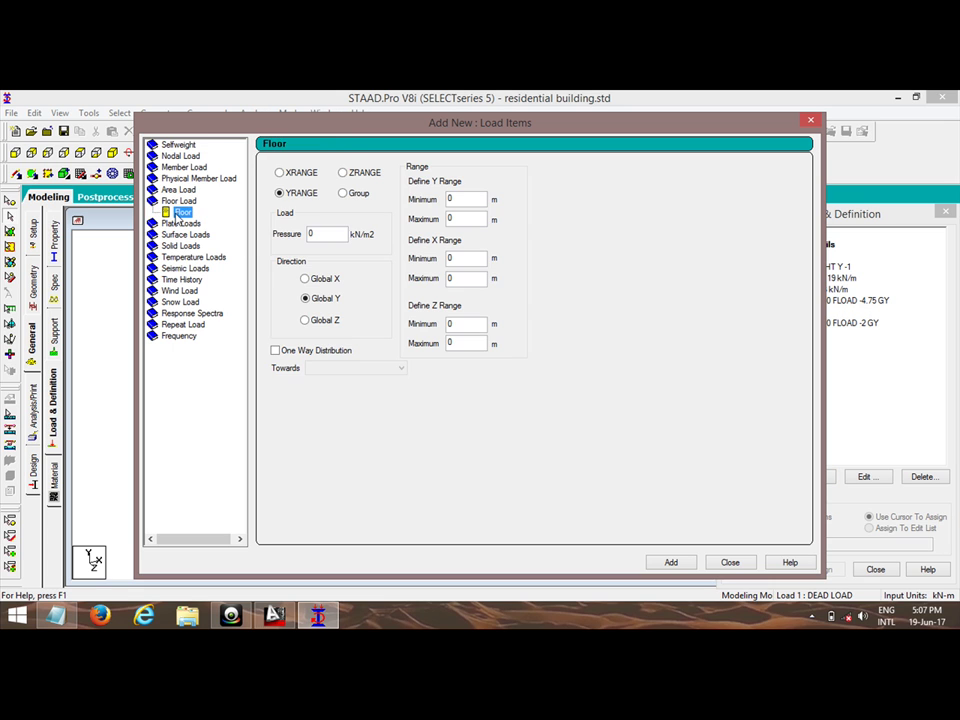
double_click(310, 234)
left_click(683, 565)
left_click(810, 120)
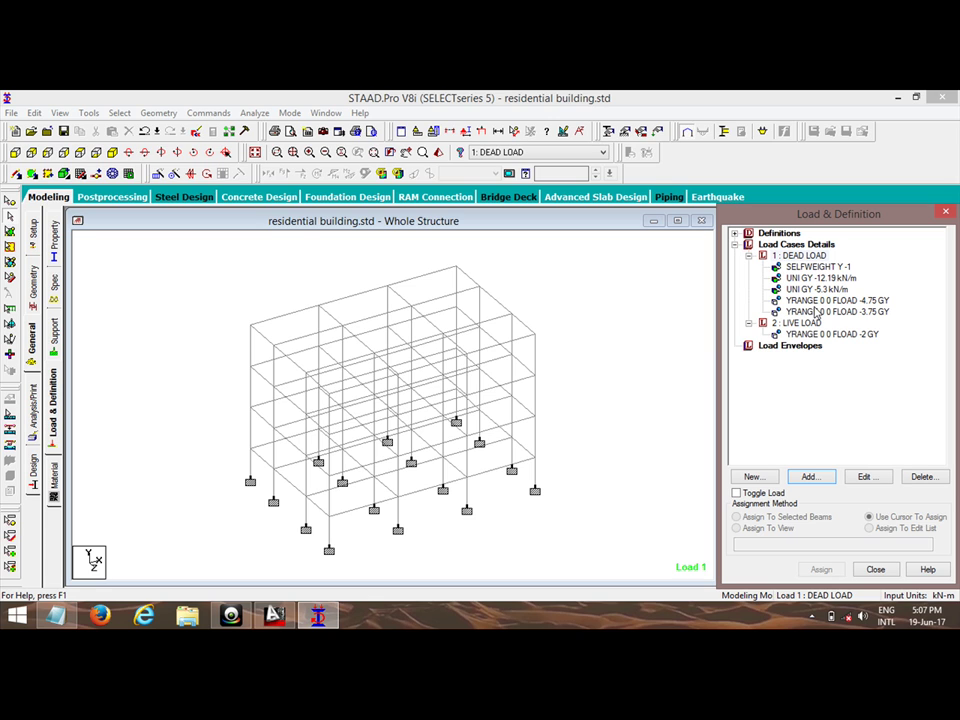
left_click(817, 310)
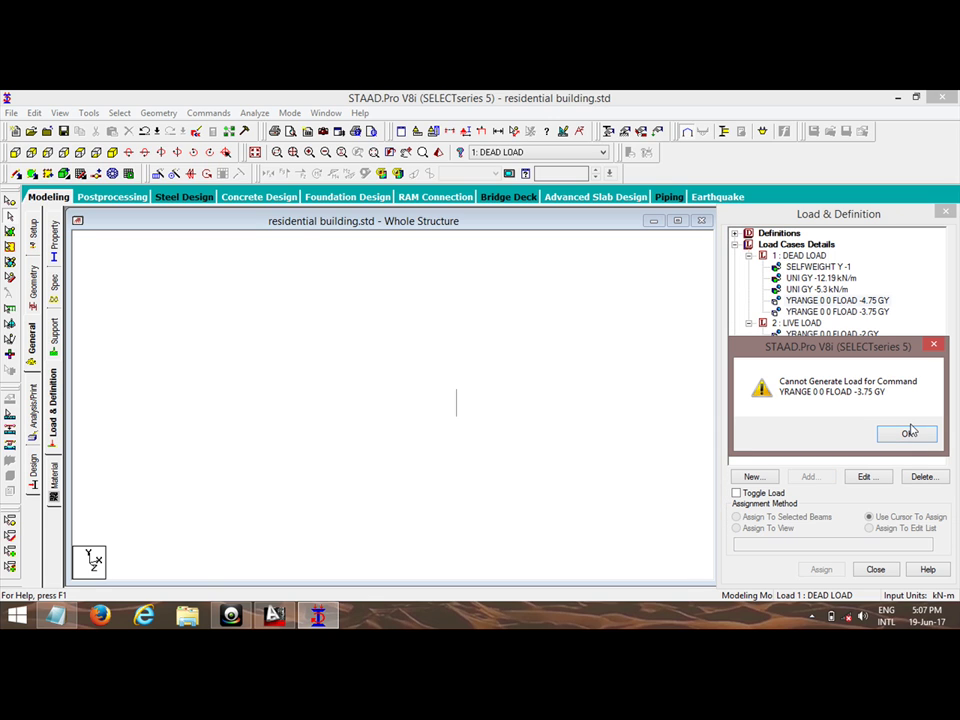
left_click(908, 432)
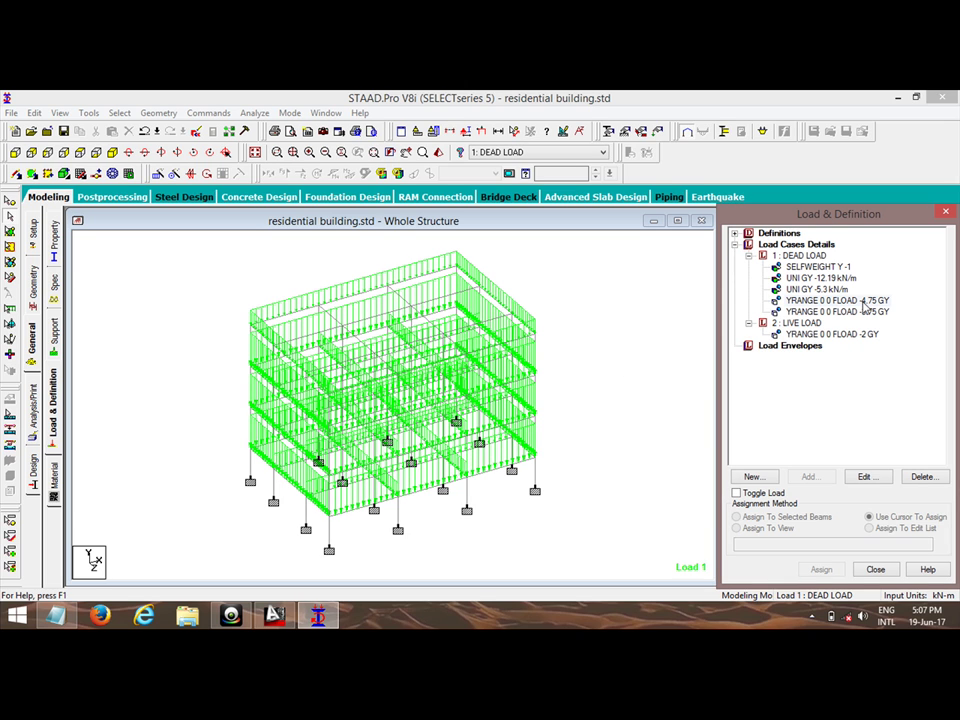
- Query the coordinates of a corner node one storey below the roof and set the -4.75 kN/m2 floor load's maximum Y range to 8 m
left_click(9, 201)
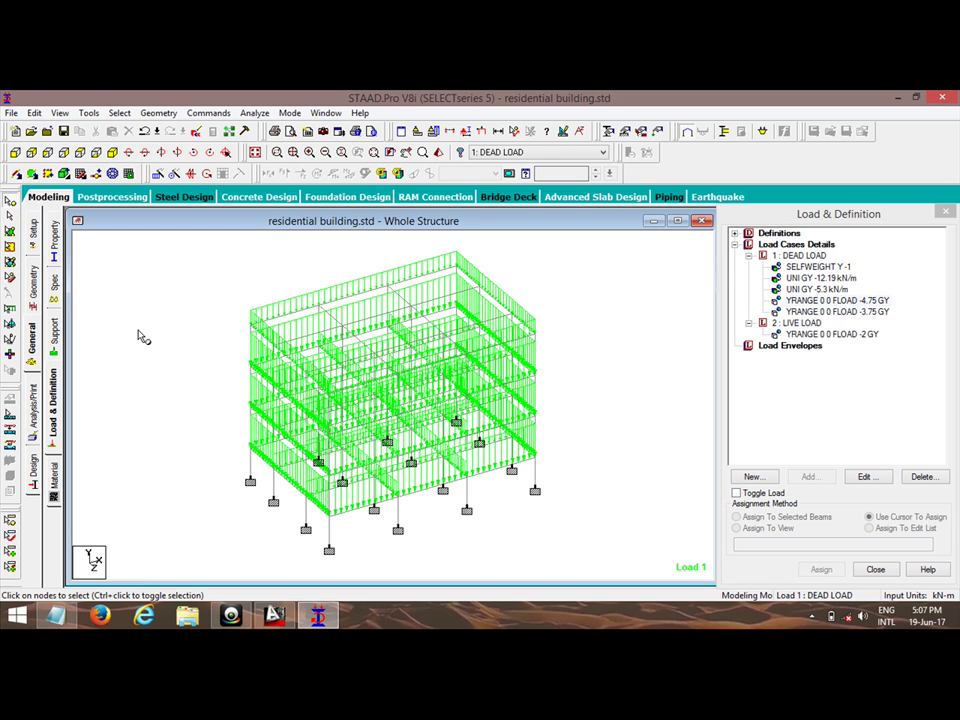
double_click(254, 372)
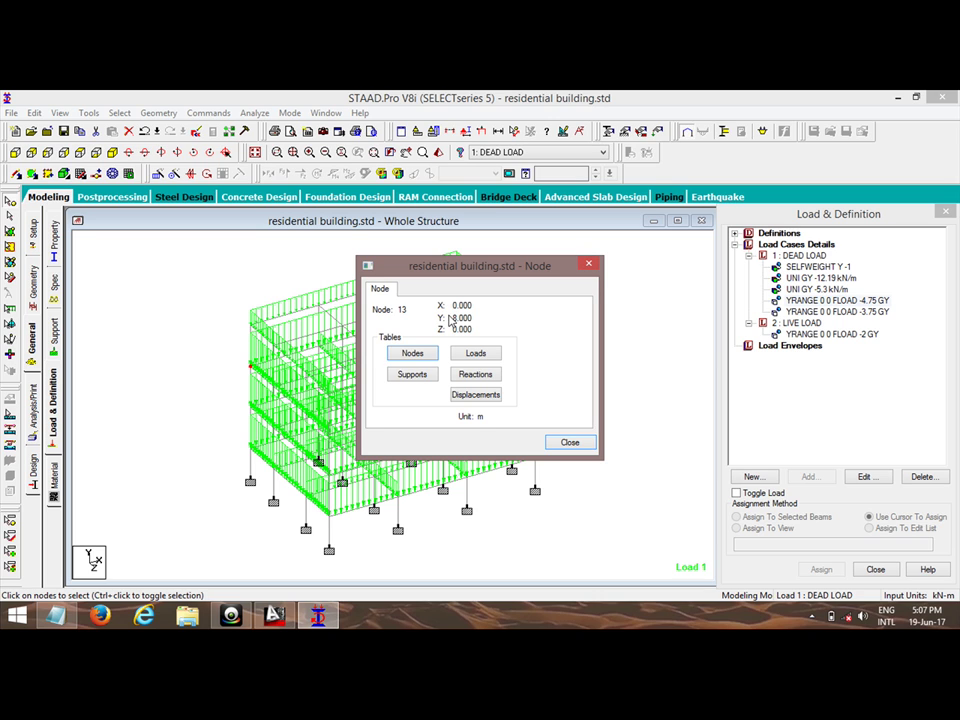
left_click(589, 267)
double_click(795, 300)
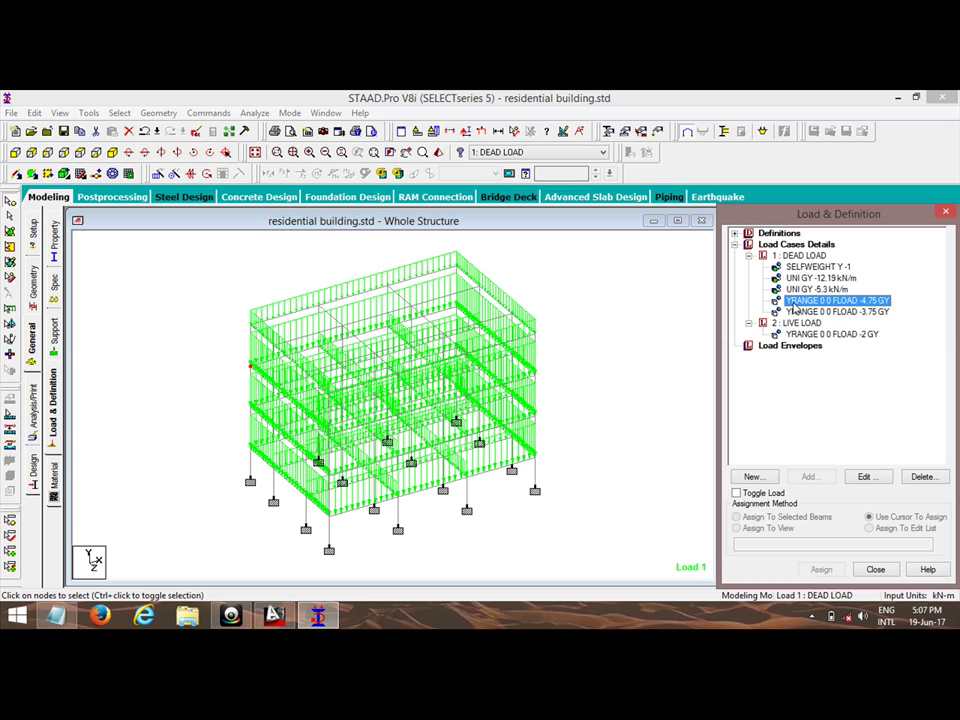
left_click_drag(541, 289, 511, 292)
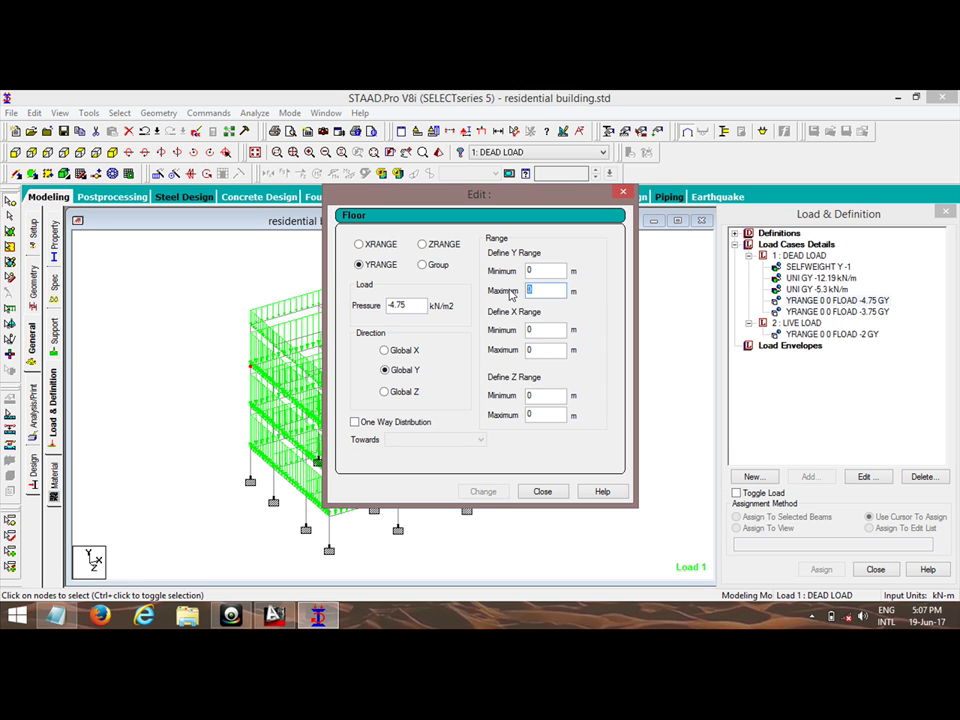
type("8")
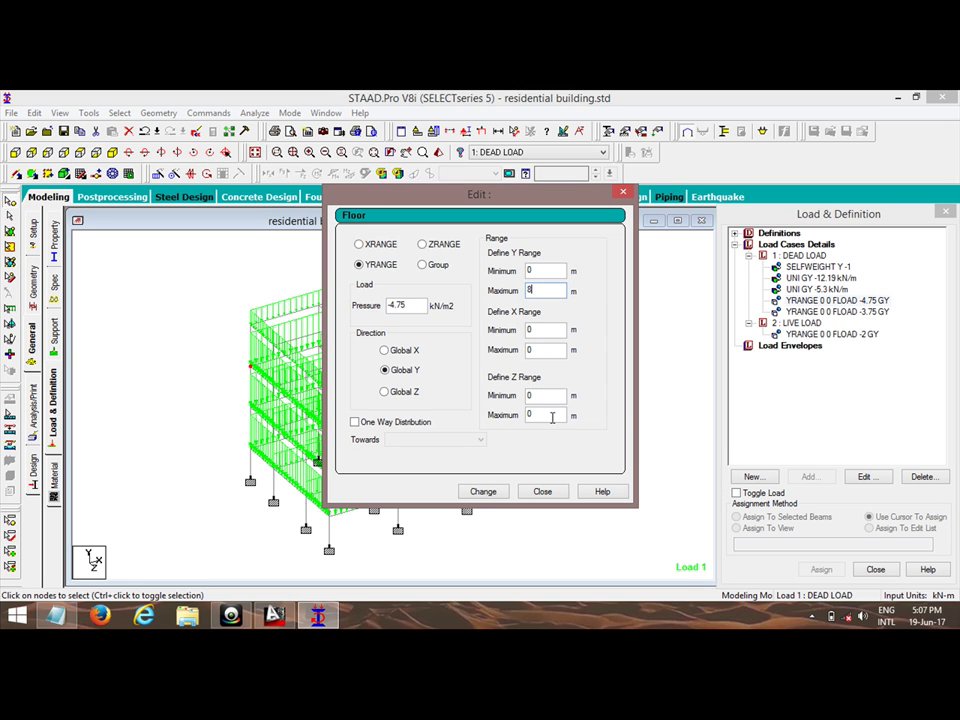
left_click(485, 492)
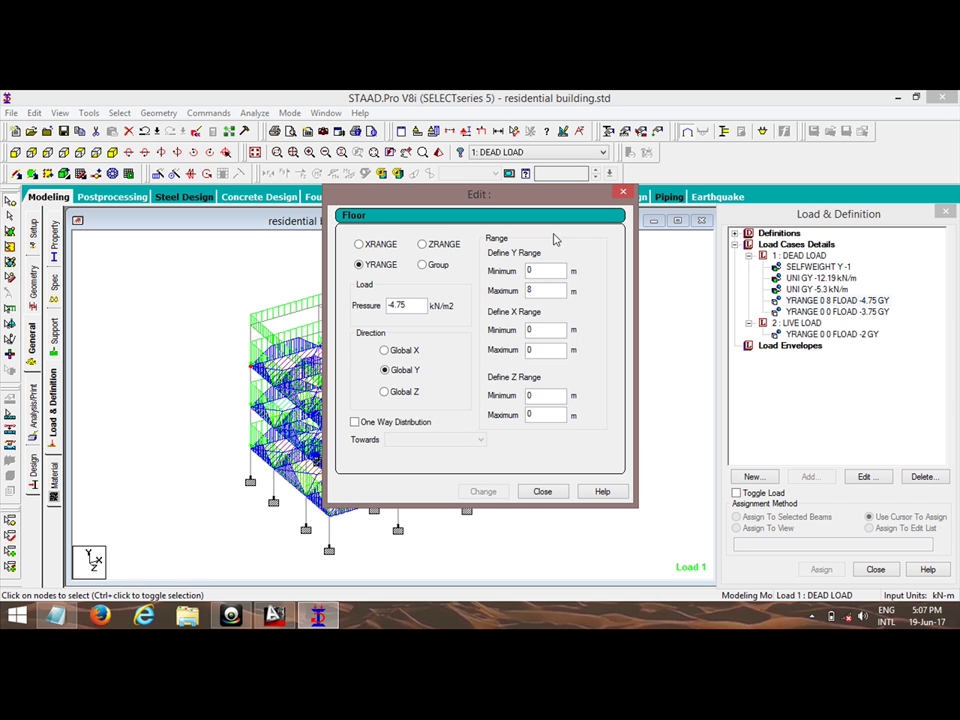
left_click(624, 194)
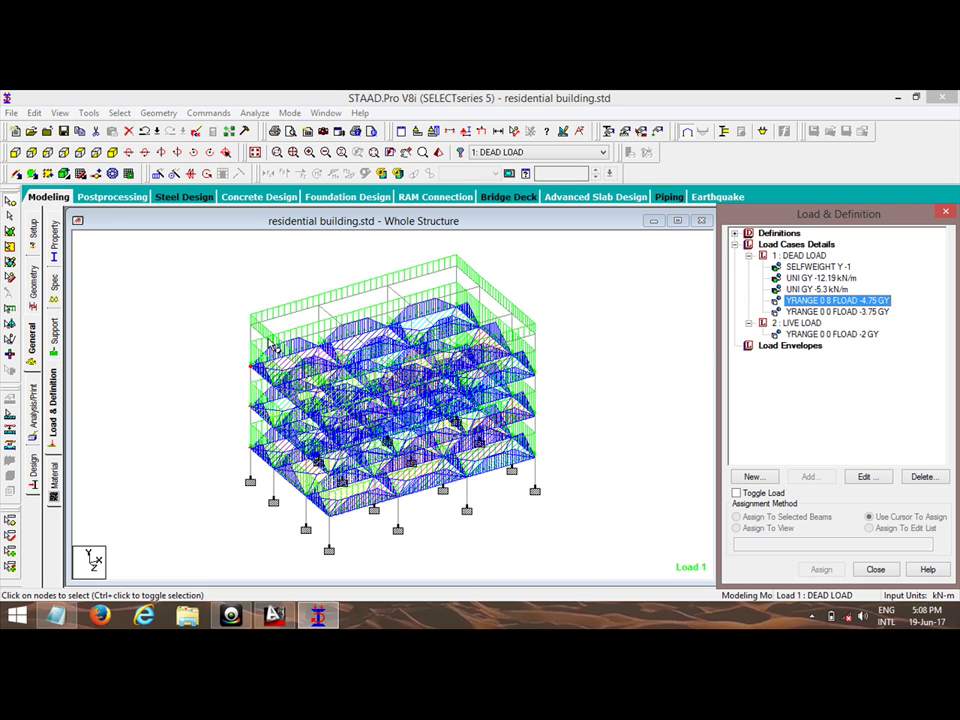
left_click(578, 379)
- Query a roof corner node's coordinates and set the -3.75 kN/m2 floor load's Y range to minimum 11 m and maximum 11 m
double_click(797, 314)
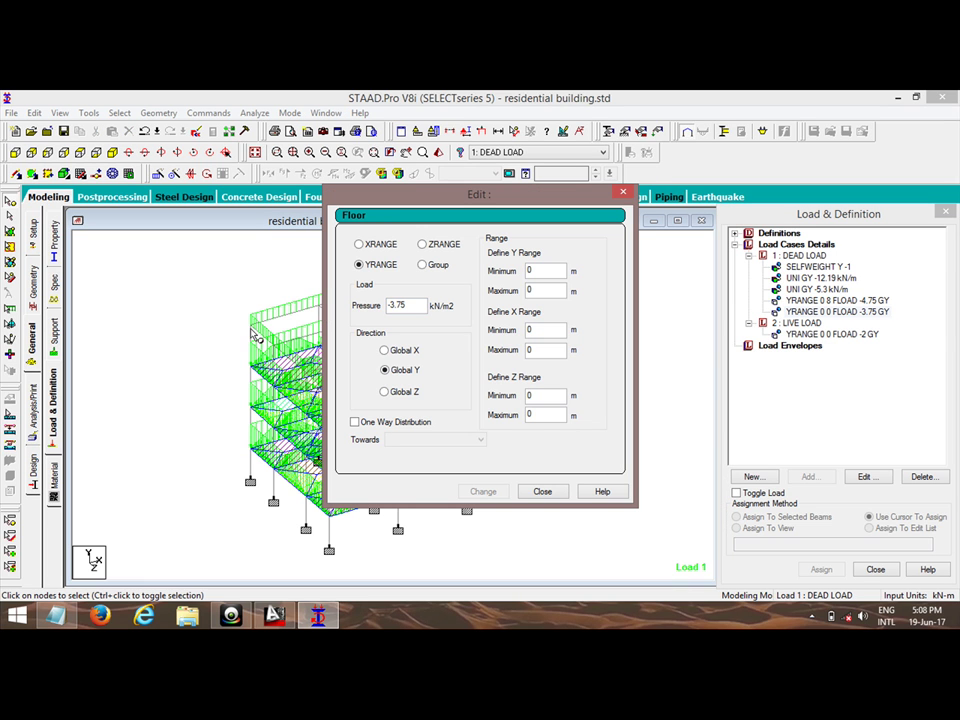
double_click(252, 326)
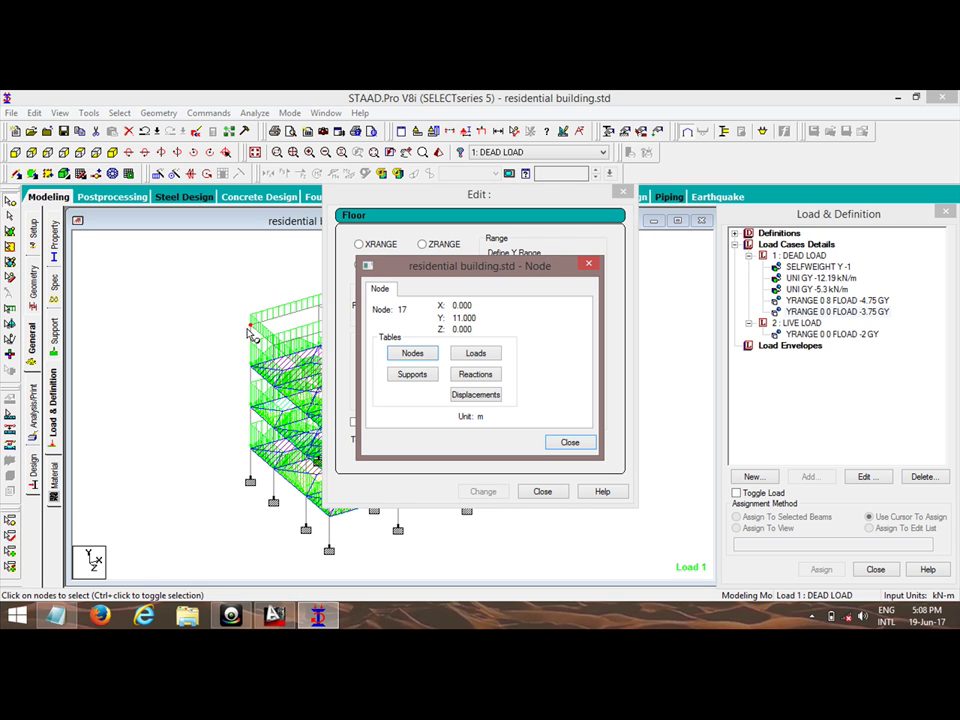
left_click(569, 442)
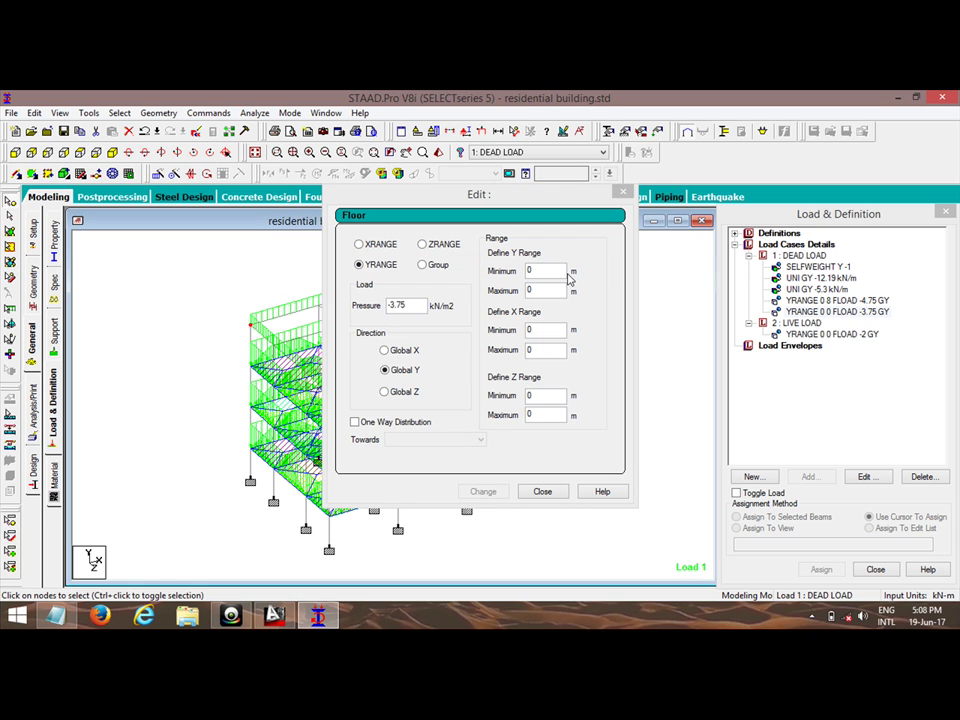
left_click(538, 270)
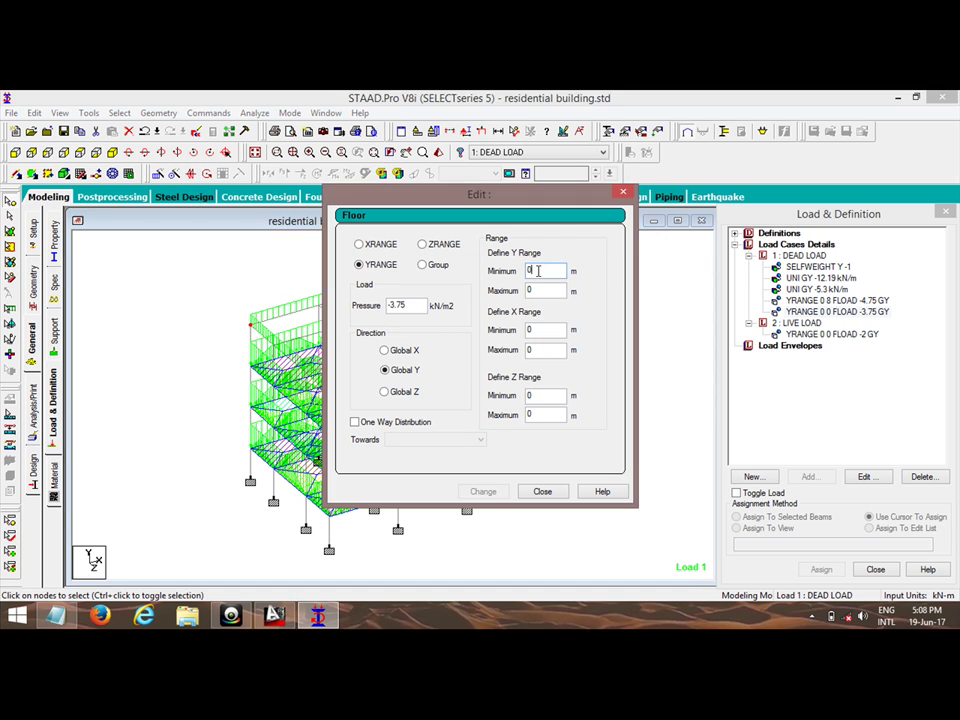
double_click(538, 270)
type("11")
double_click(548, 291)
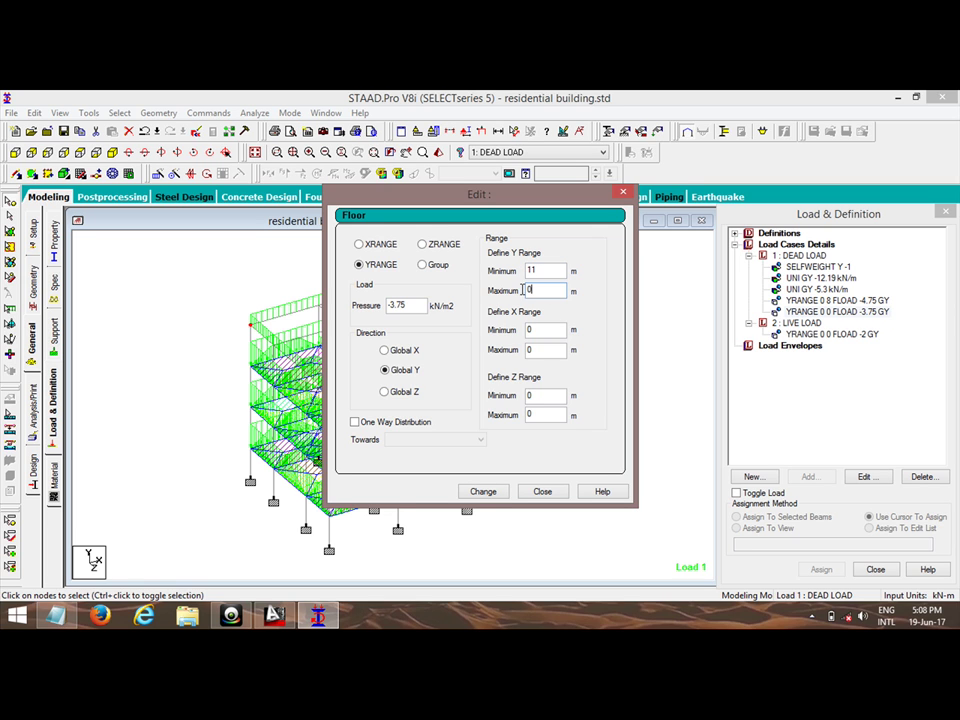
type("11")
left_click(481, 492)
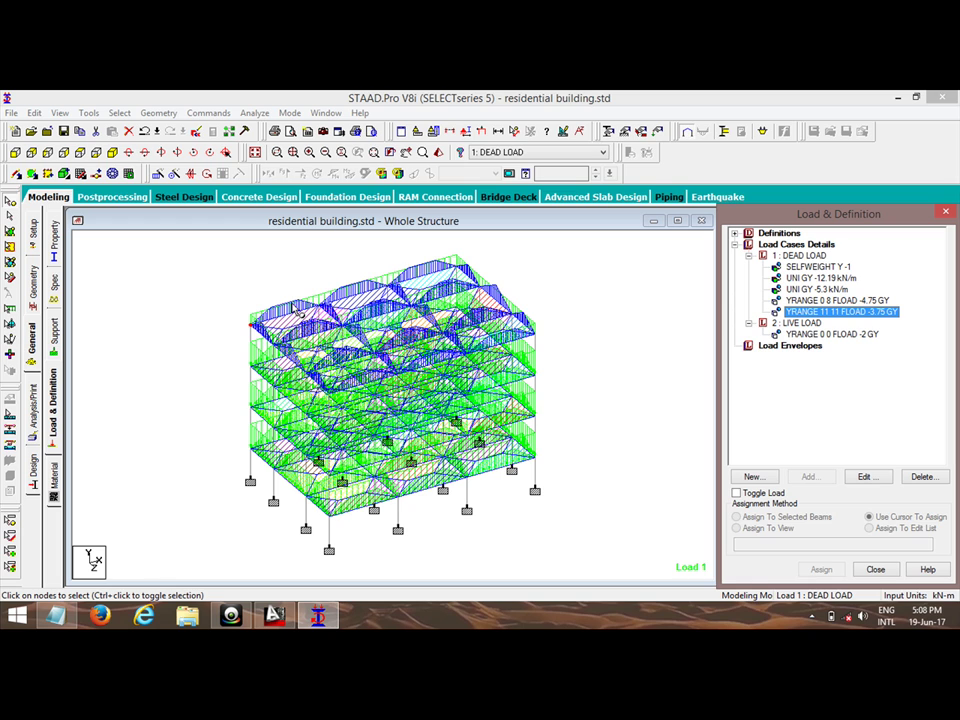
left_click(700, 340)
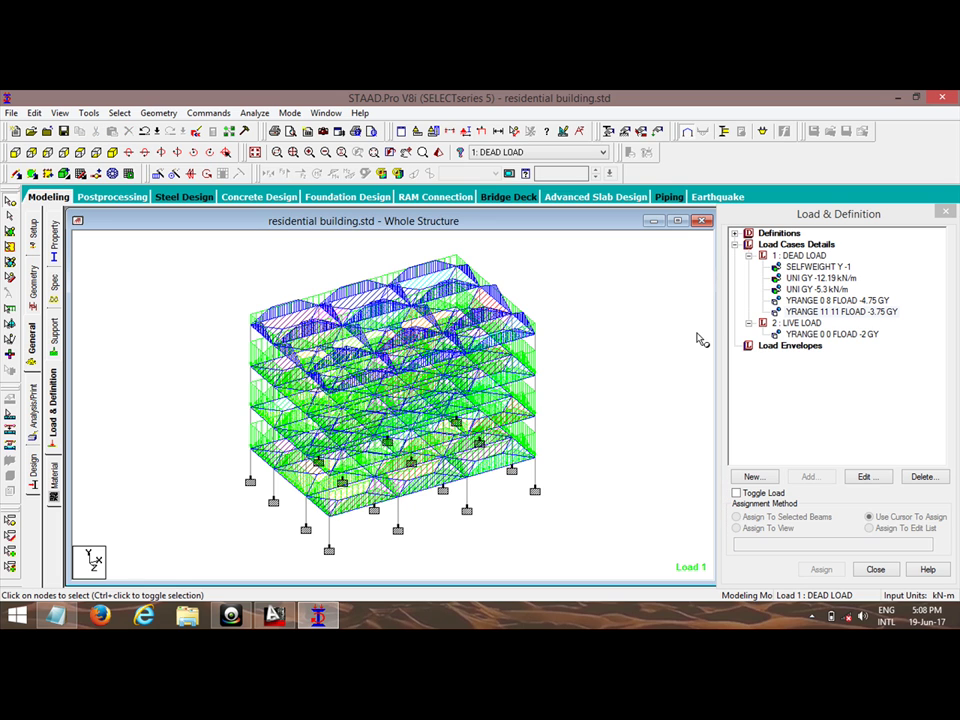
- Set the maximum Y range of the LIVE LOAD case's -2 kN/m2 floor load to 11 m
left_click(799, 323)
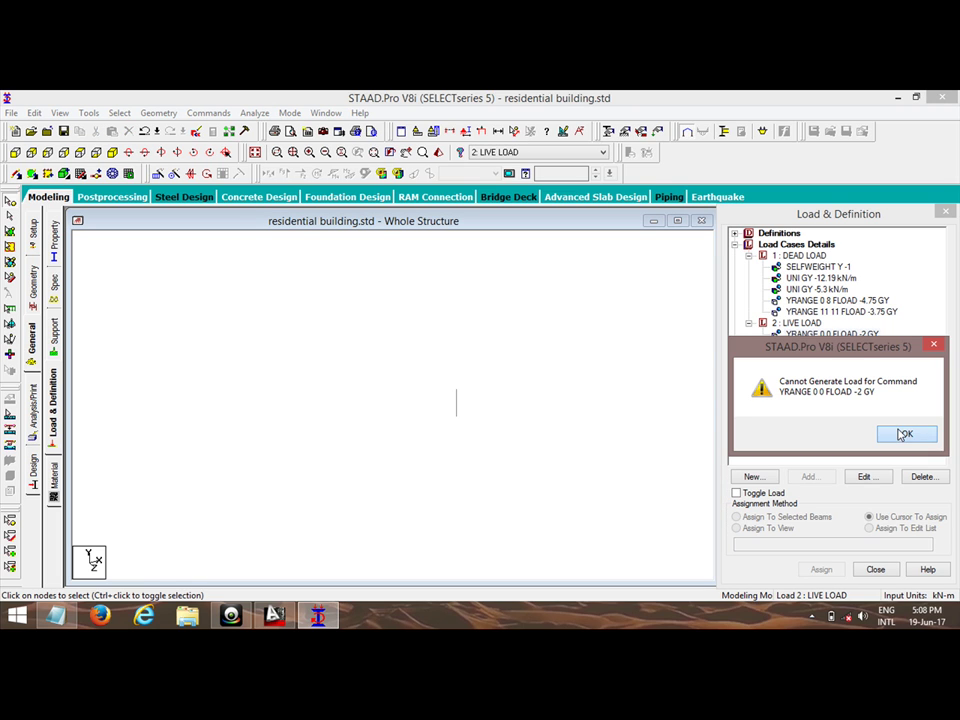
left_click(907, 434)
double_click(826, 335)
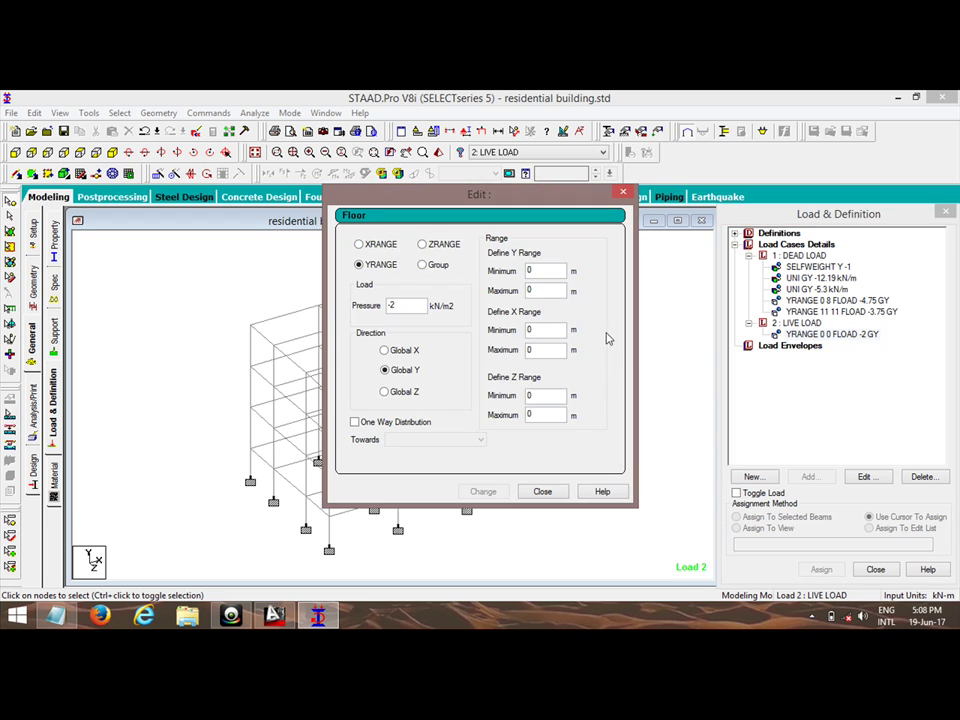
left_click(542, 288)
type("11")
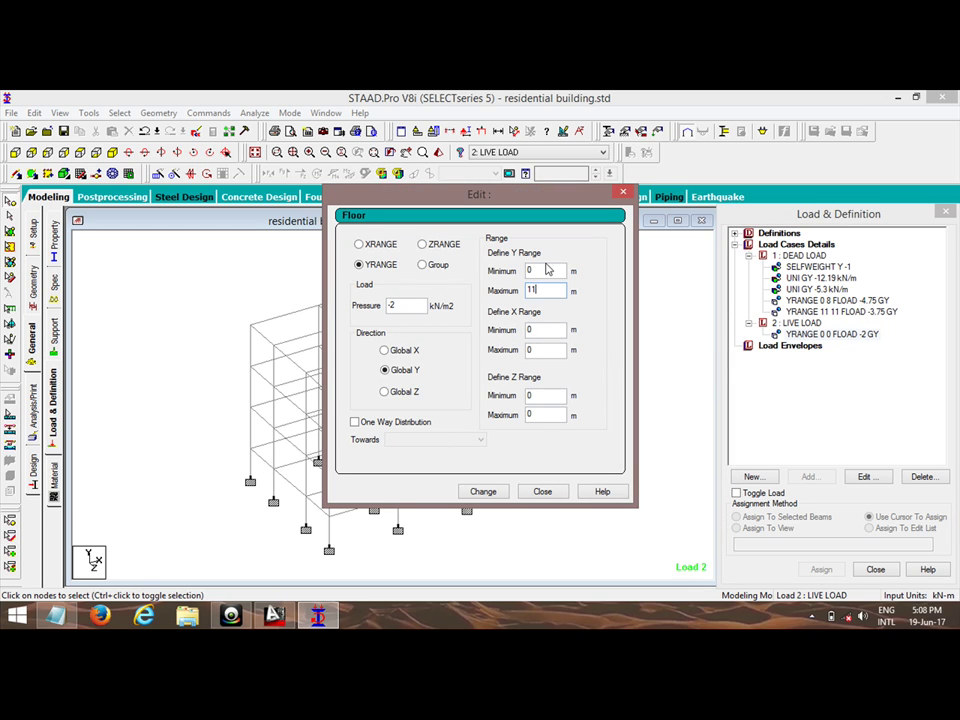
left_click(483, 491)
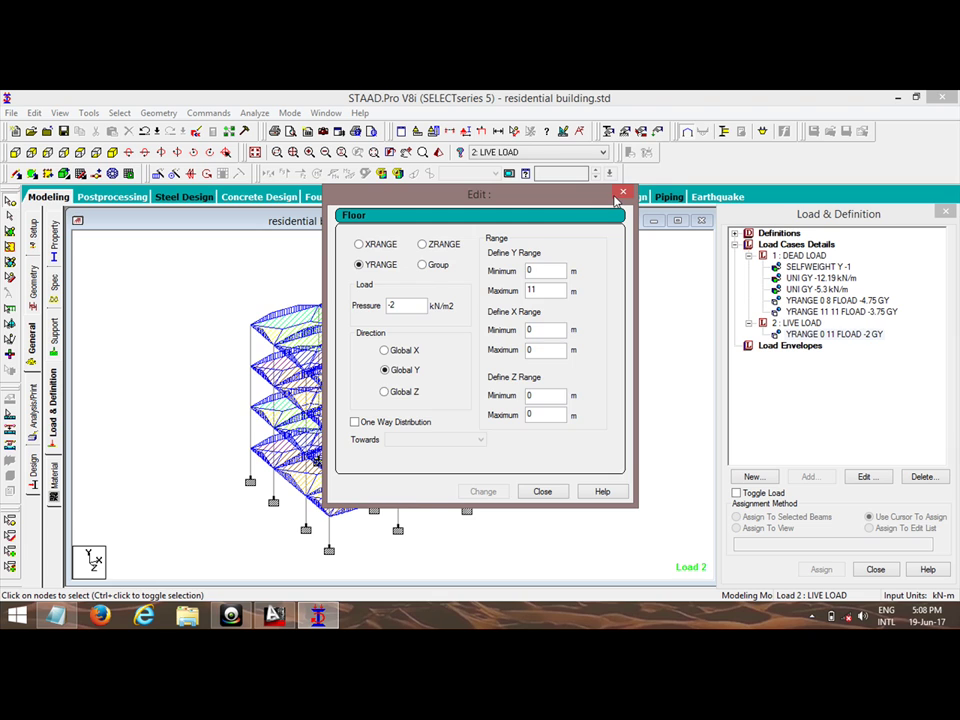
left_click(623, 191)
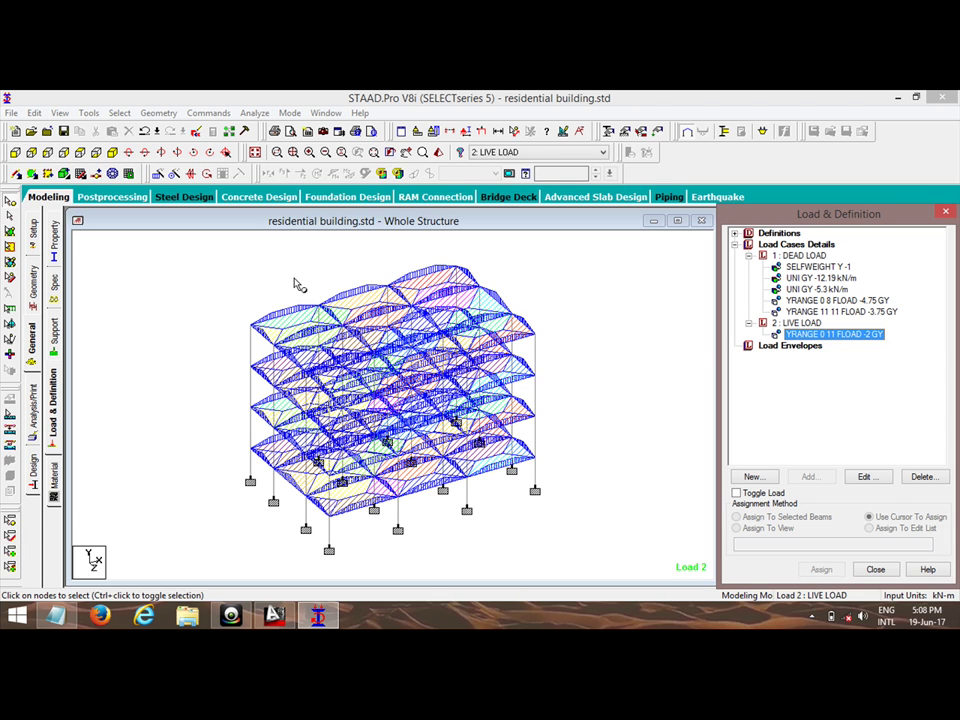
left_click(597, 332)
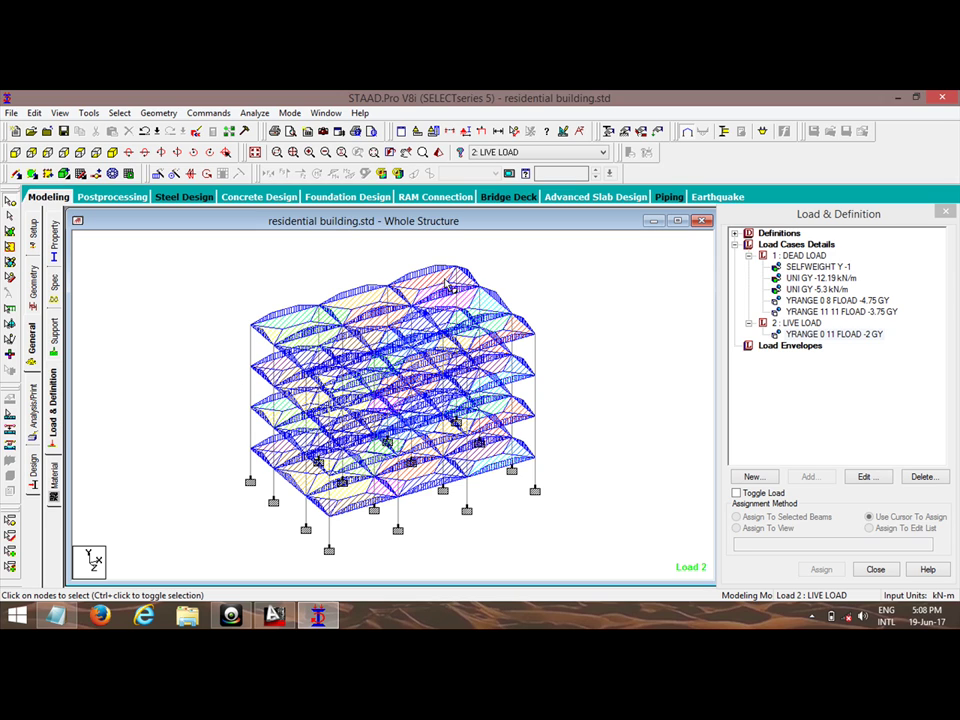
- Start adding a load case and view the Auto Load Combination options for the Indian Code
left_click(783, 246)
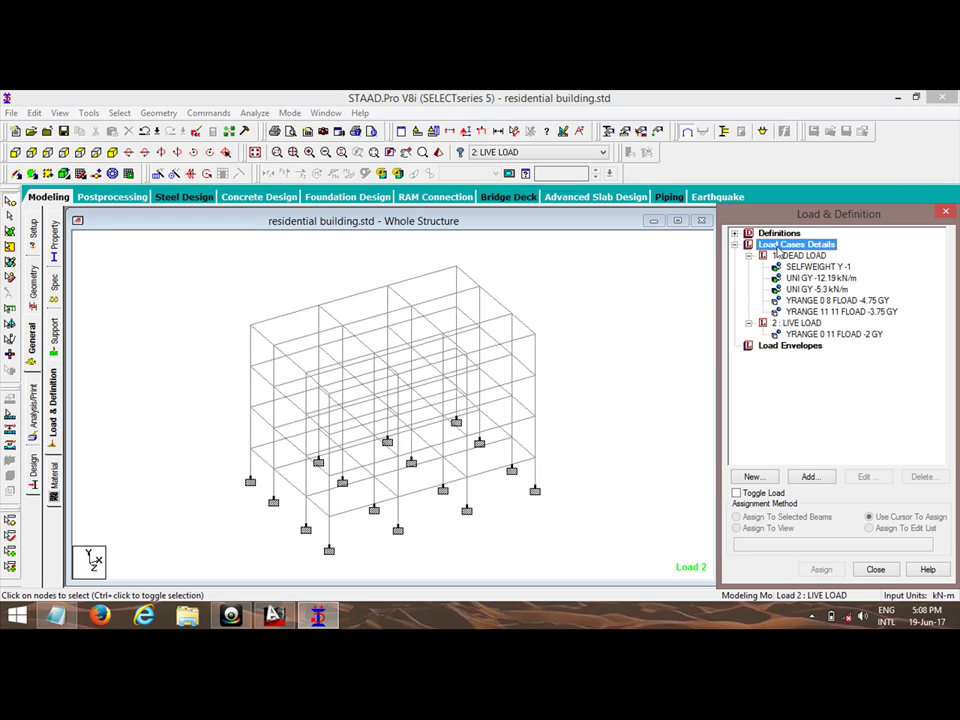
left_click(810, 477)
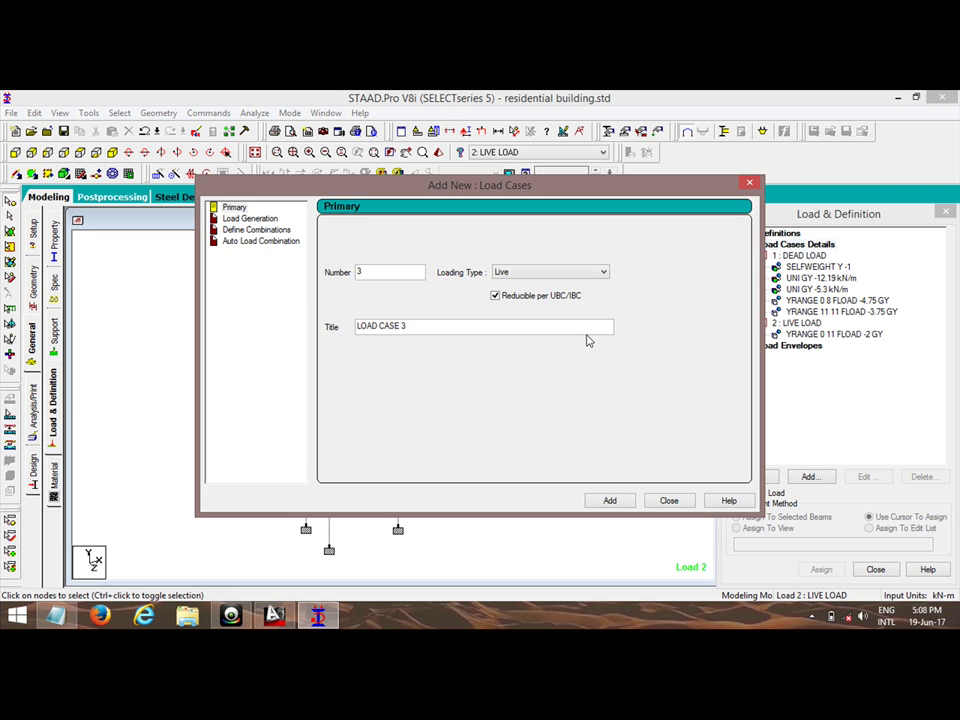
left_click(274, 243)
left_click(515, 232)
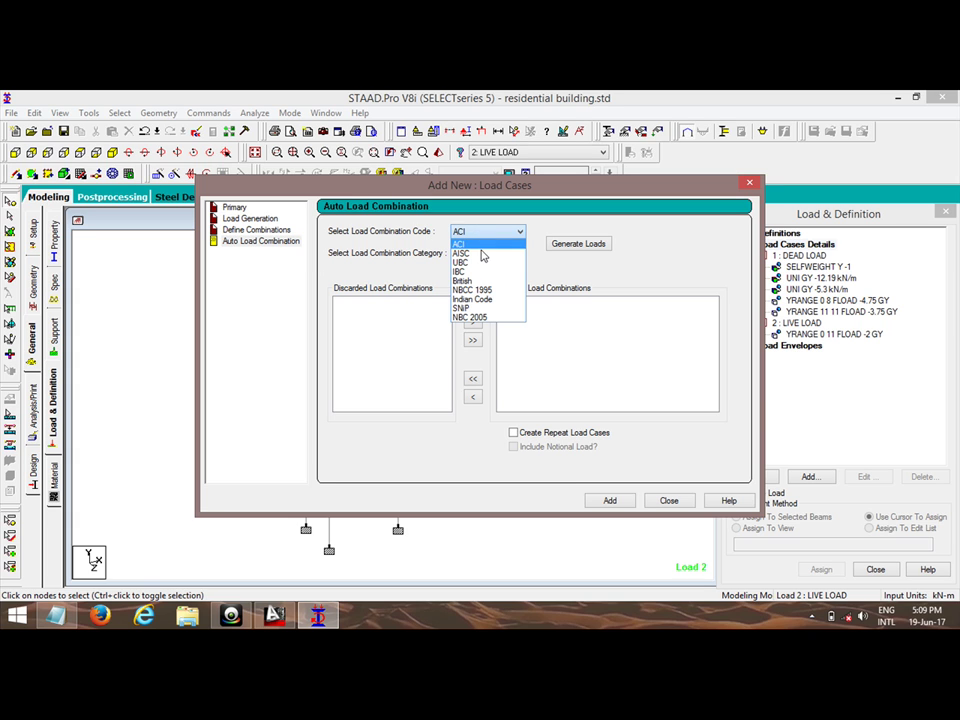
left_click(486, 299)
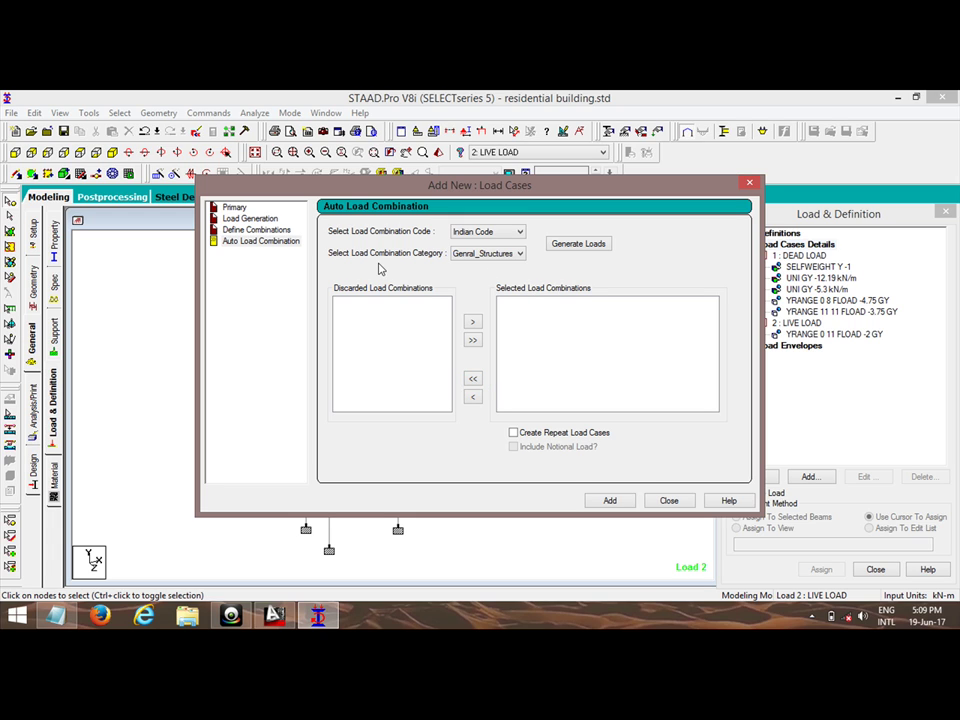
- Define load combination 3 as UN FACTORED LOADS from the dead and live load cases with factor 1, and save the model
left_click(256, 230)
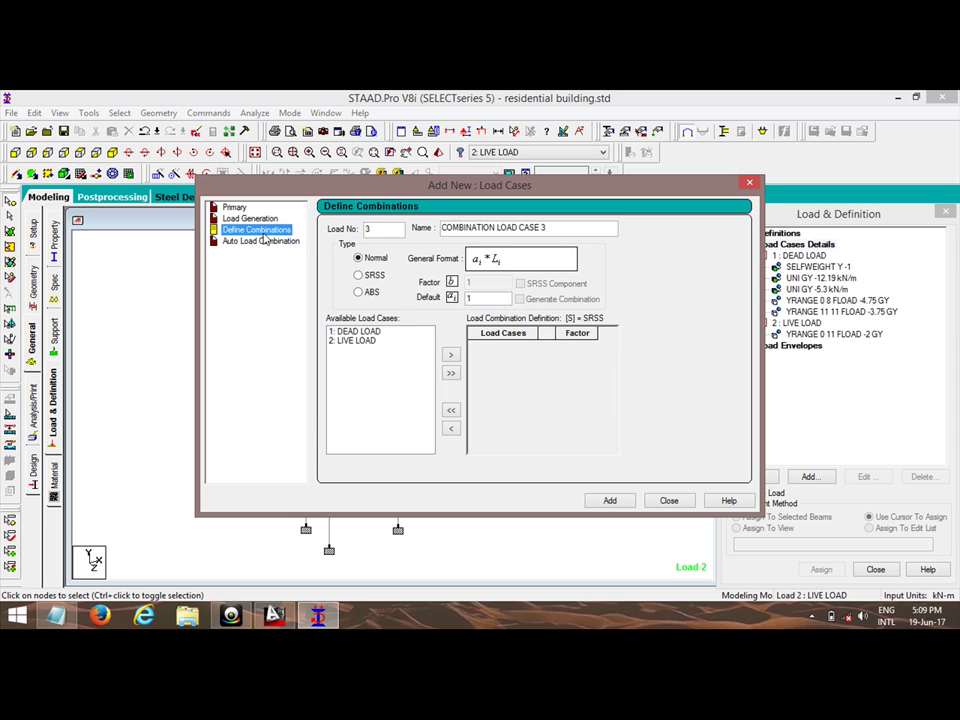
left_click_drag(551, 227, 438, 228)
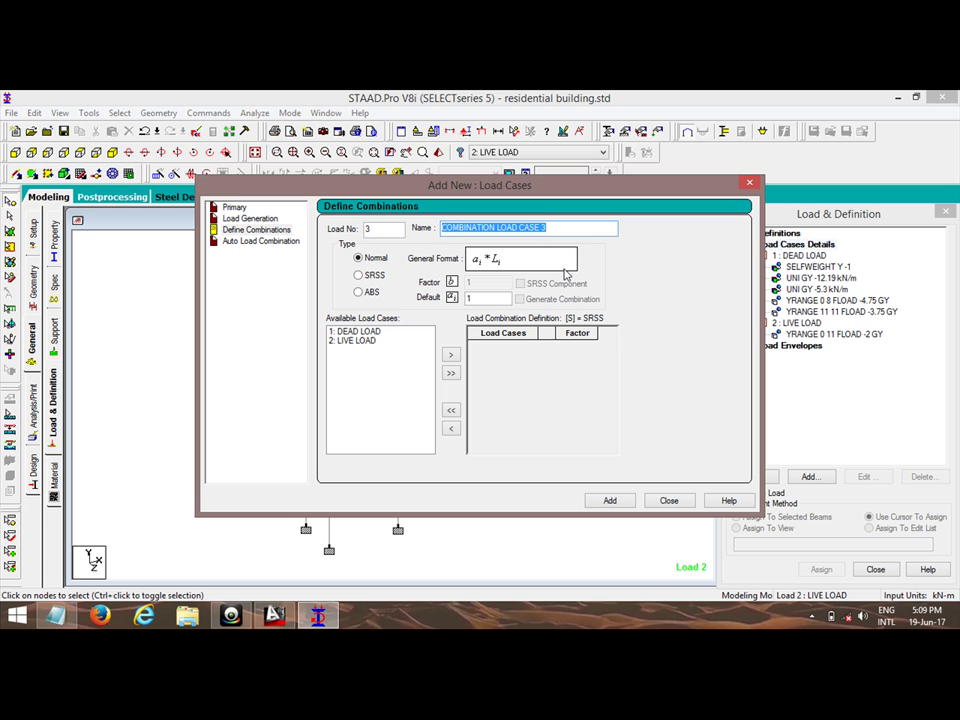
type("UN FACTORED LOADS")
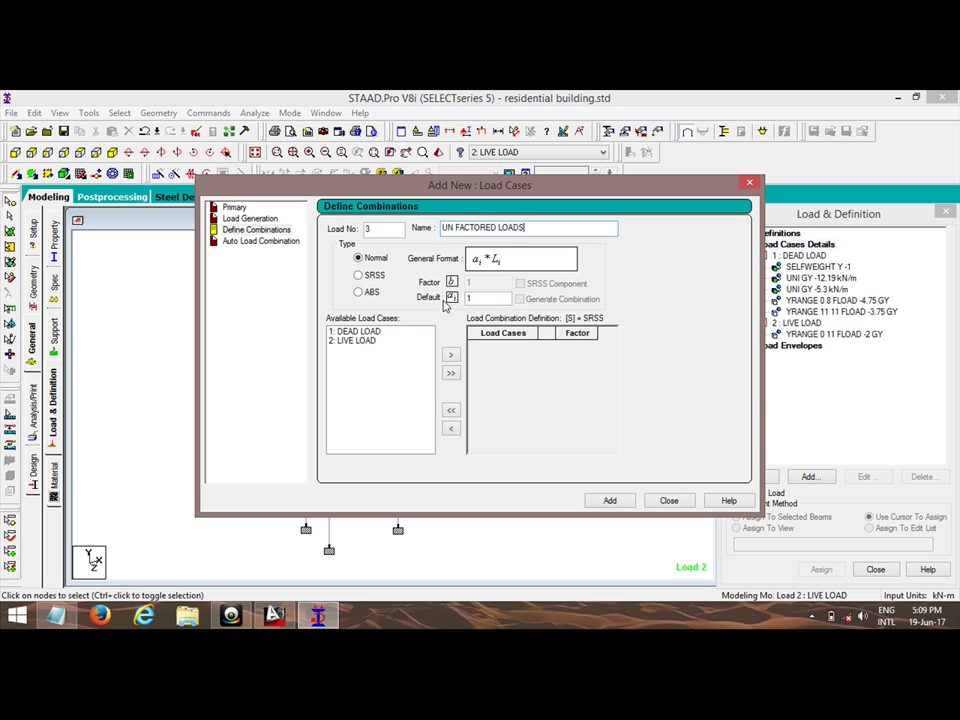
left_click(451, 374)
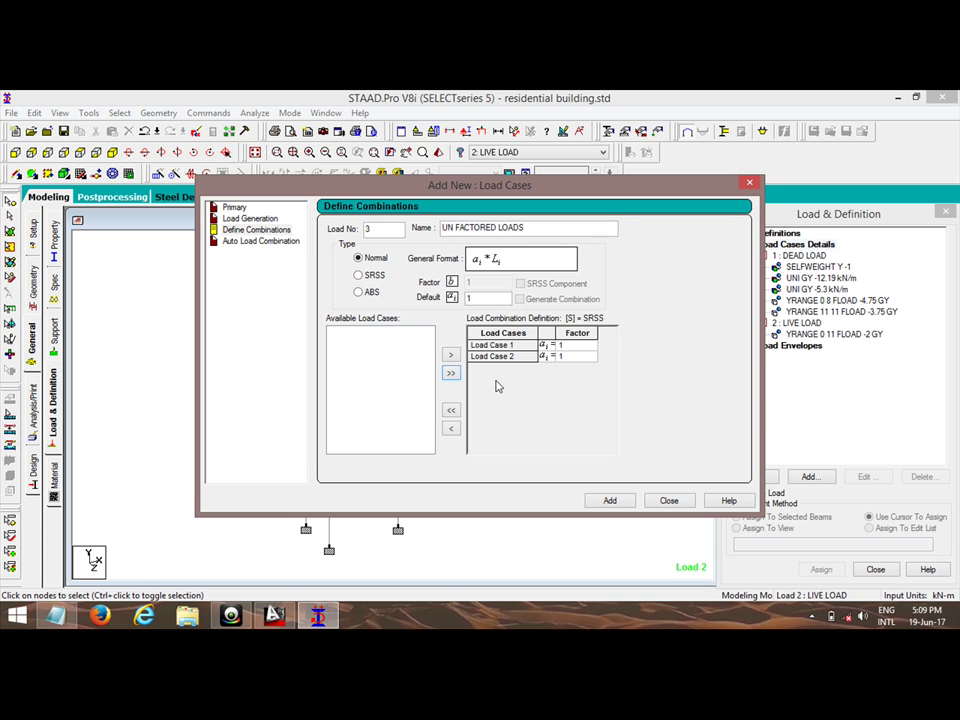
left_click(611, 501)
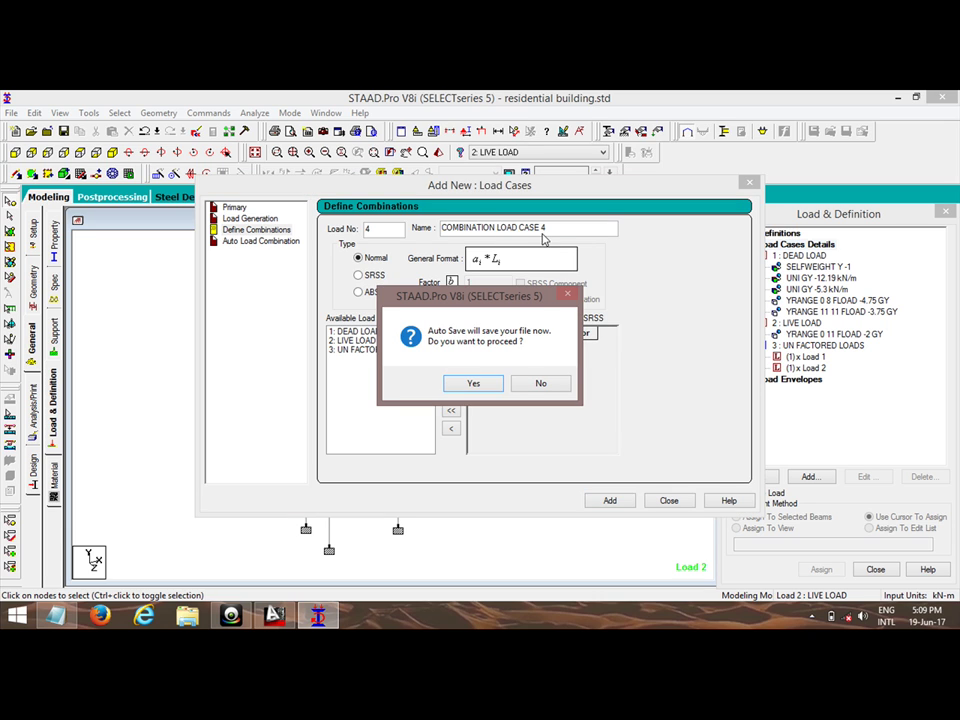
left_click(474, 384)
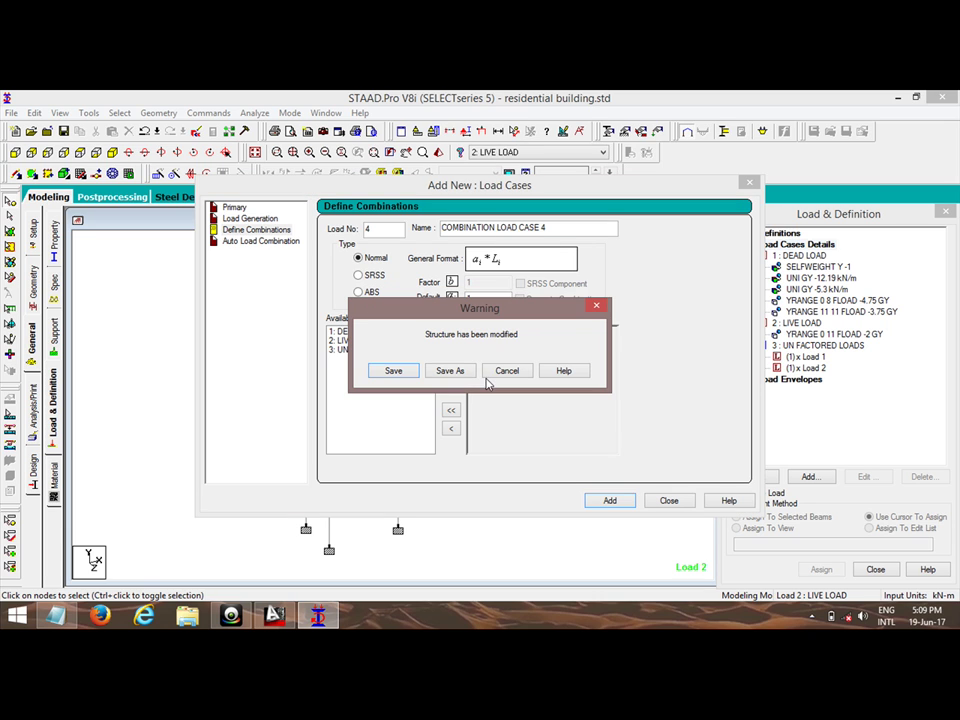
left_click(394, 370)
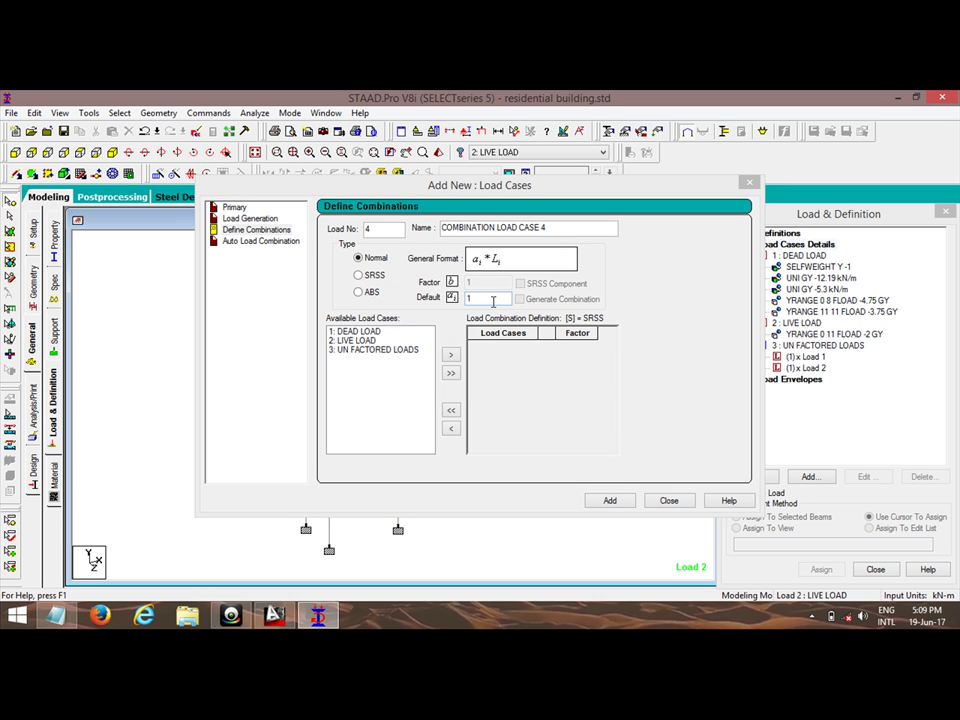
- Name load combination 4 FACTORED LOAD and set its default factor to 1.5
left_click_drag(551, 227, 426, 229)
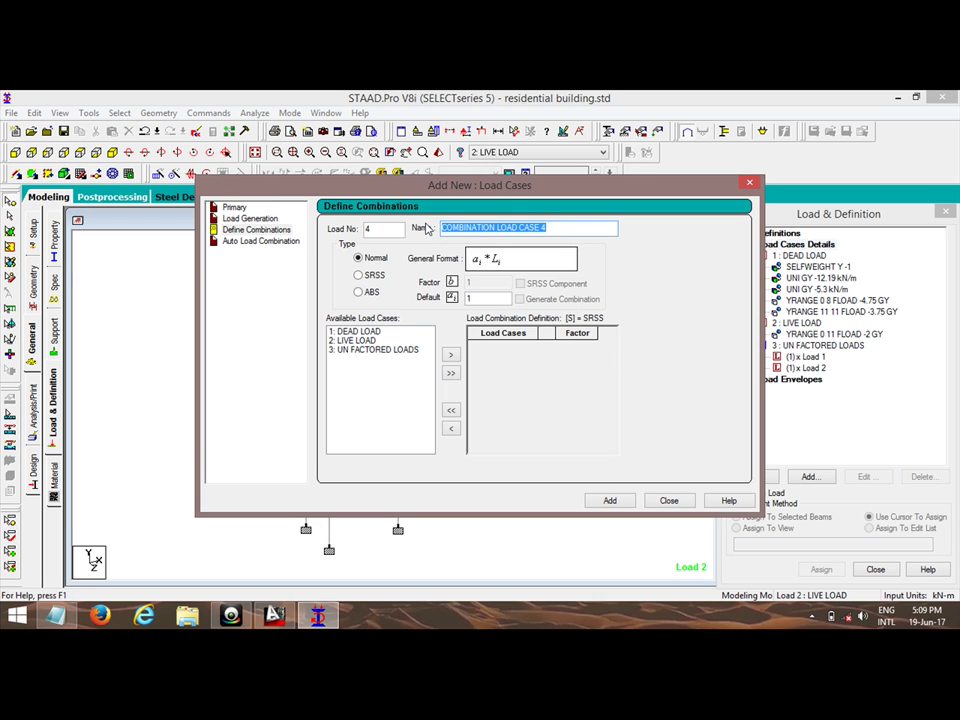
type("FACTORED LOAD")
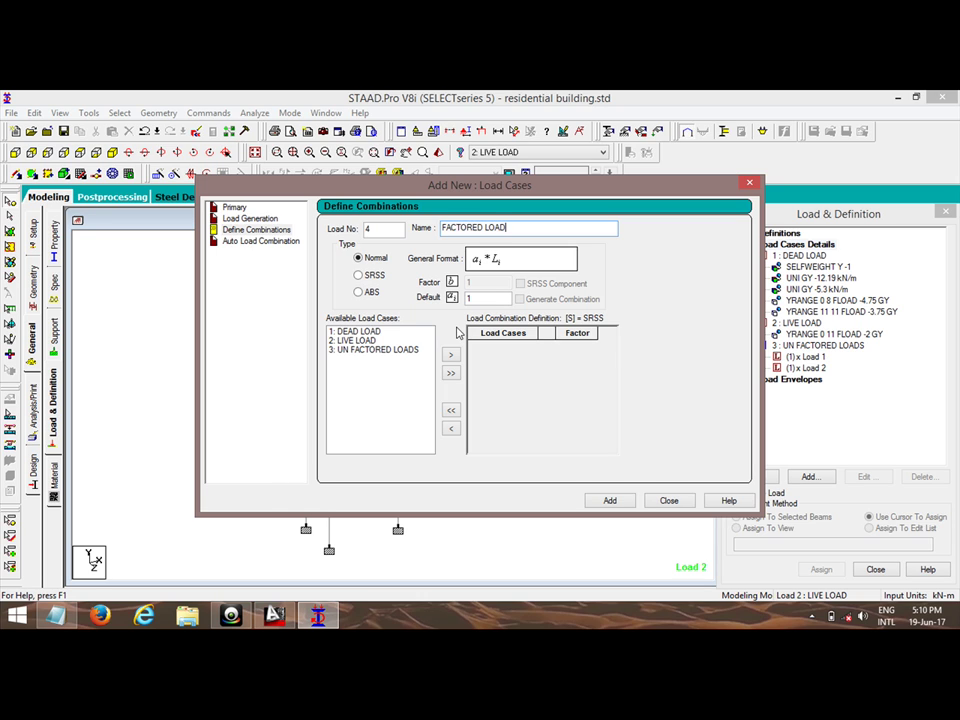
left_click(362, 332)
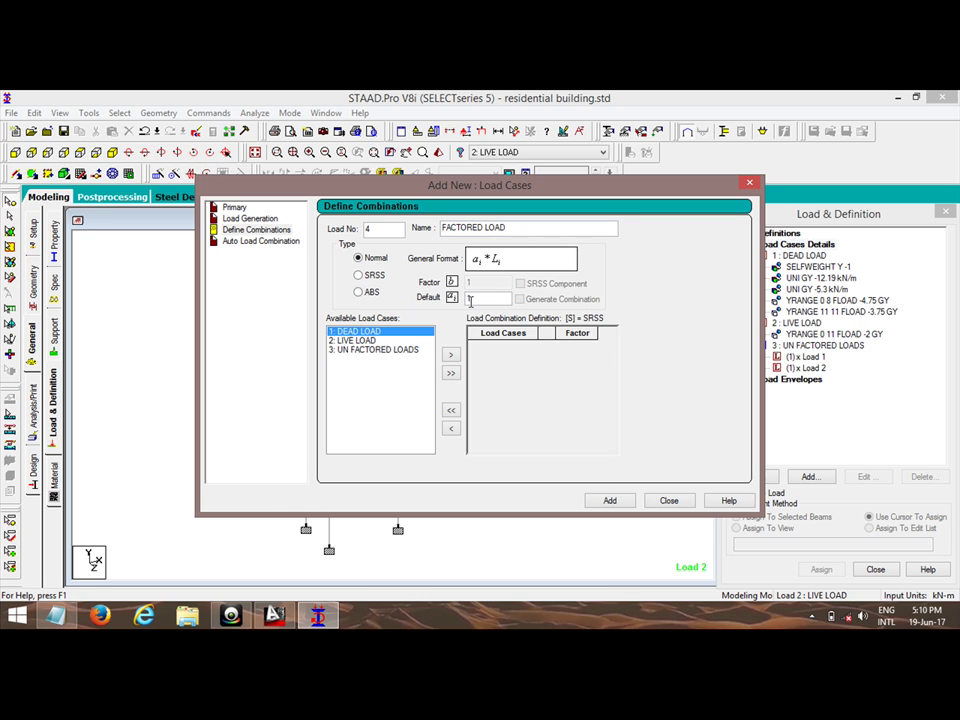
left_click(480, 297)
type("1.5")
- Include only the DEAD LOAD and LIVE LOAD cases in the FACTORED LOAD combination, add it and finish defining load cases
left_click(355, 340, "ctrl")
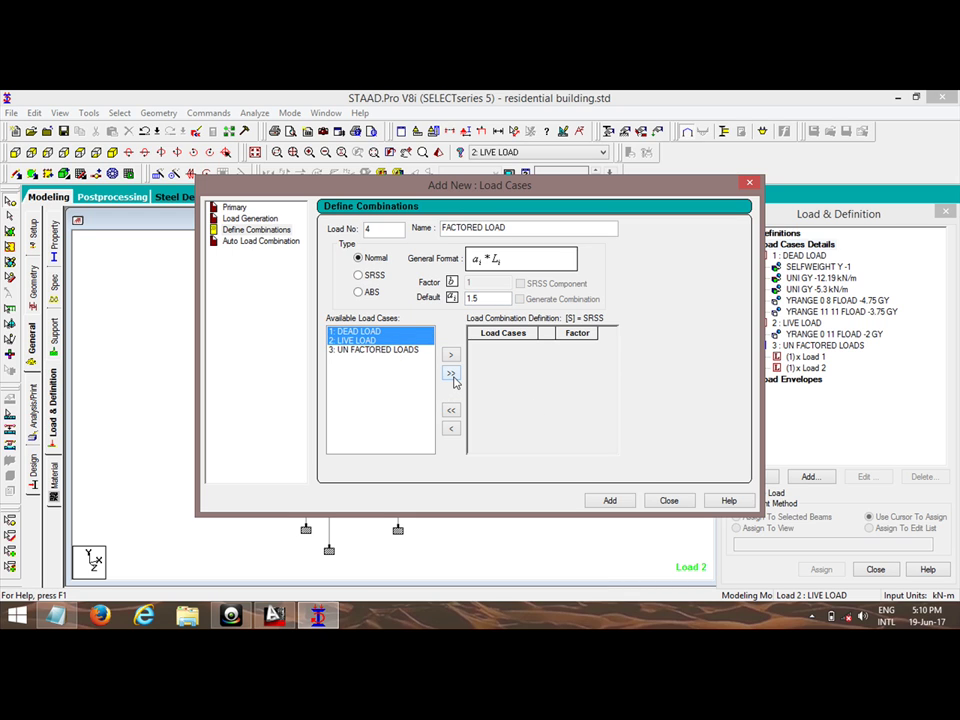
left_click(451, 374)
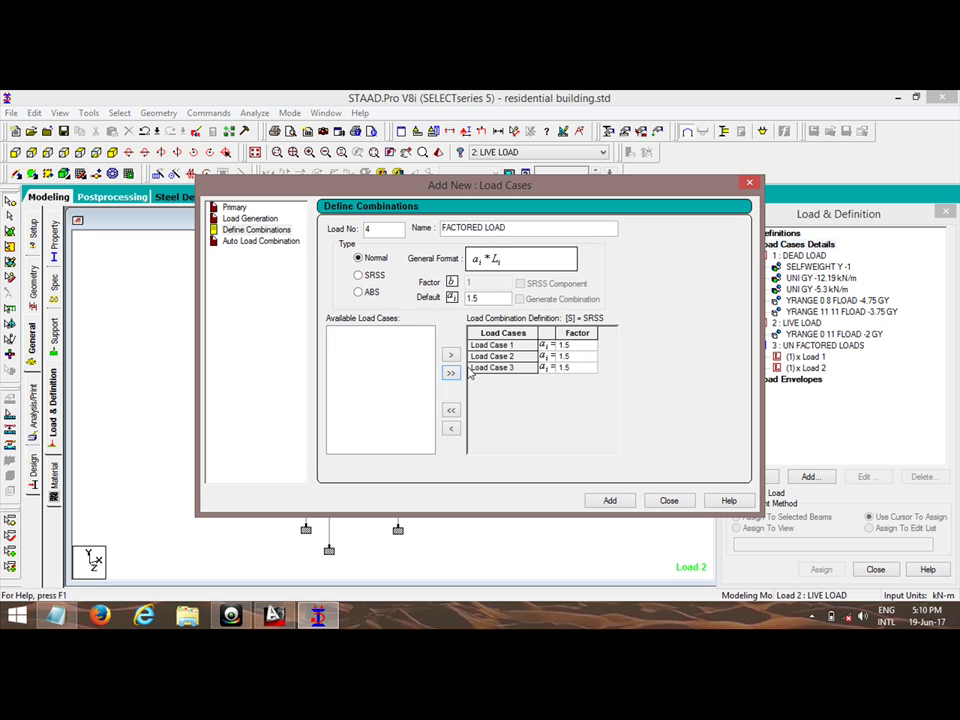
left_click(451, 410)
left_click(355, 340)
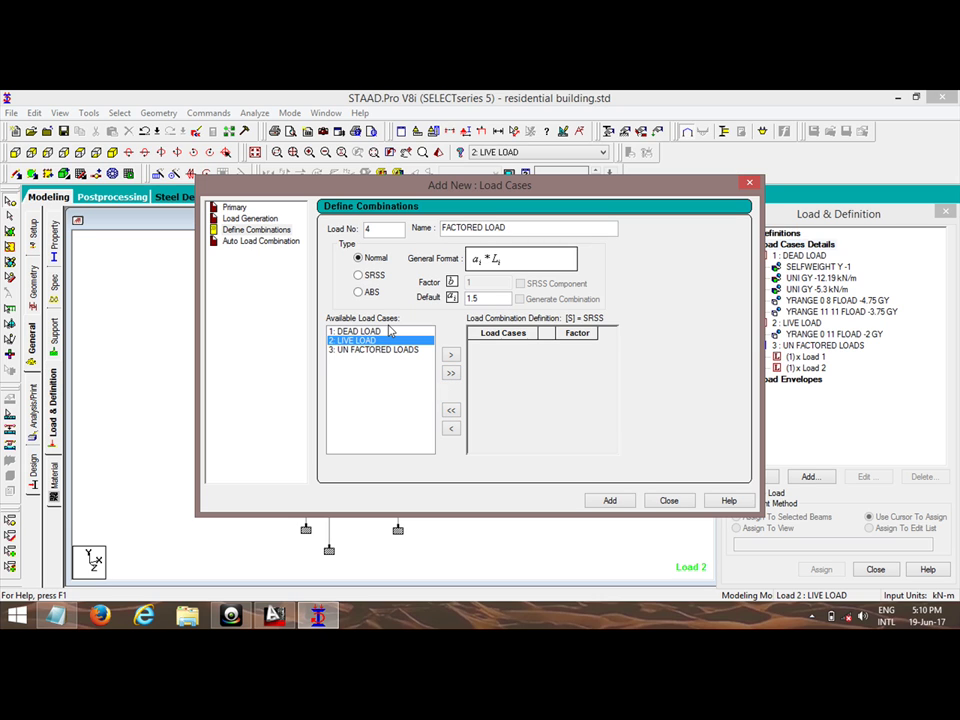
left_click(355, 331, "ctrl")
left_click(451, 357)
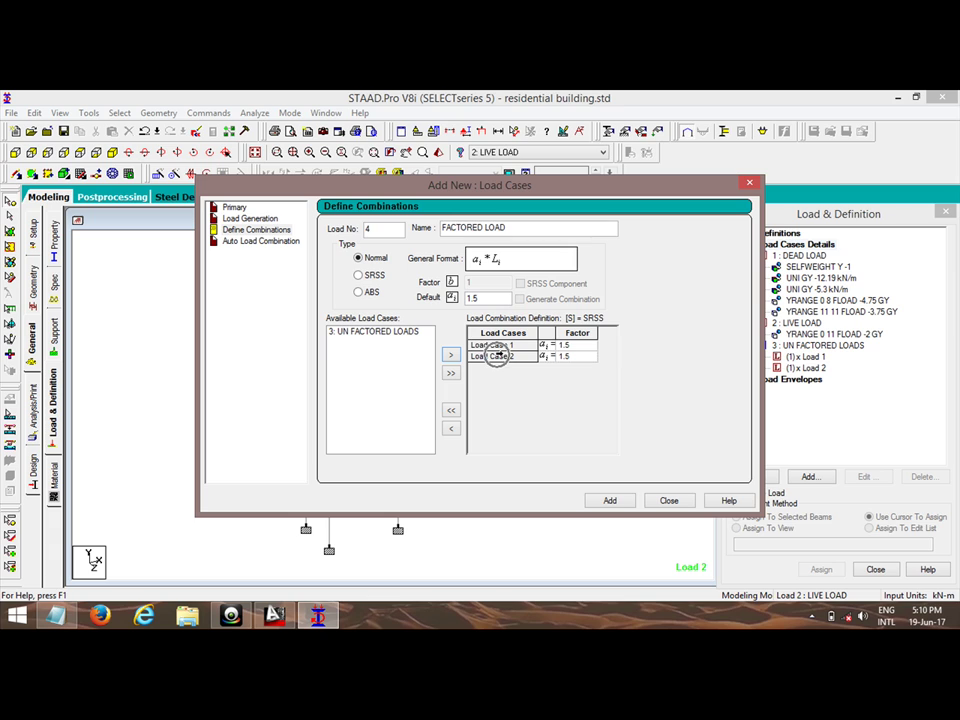
left_click(615, 505)
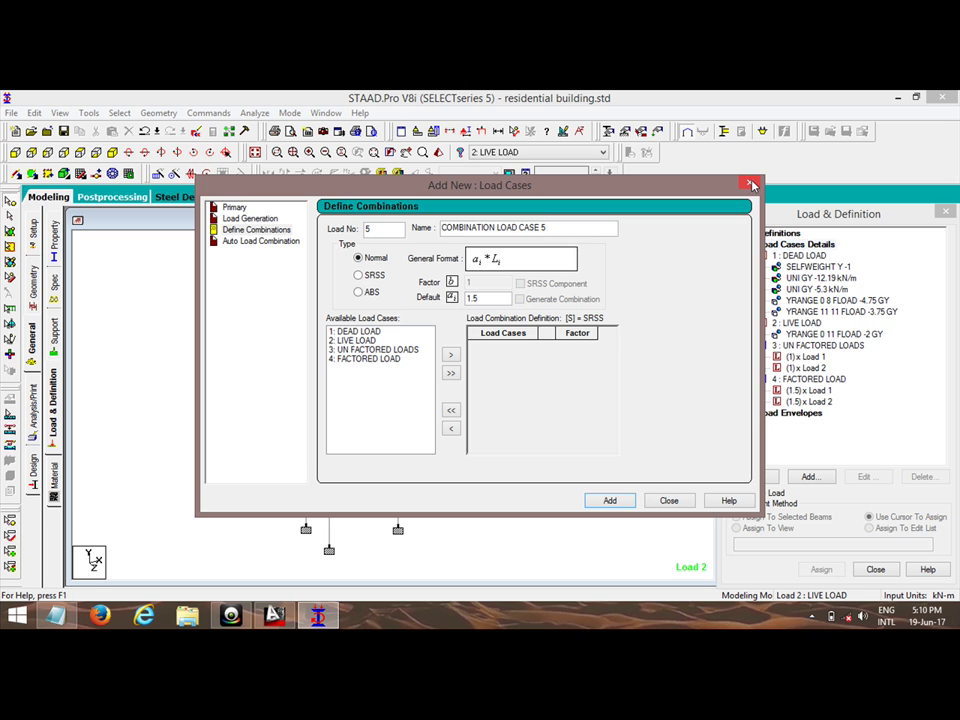
left_click(750, 183)
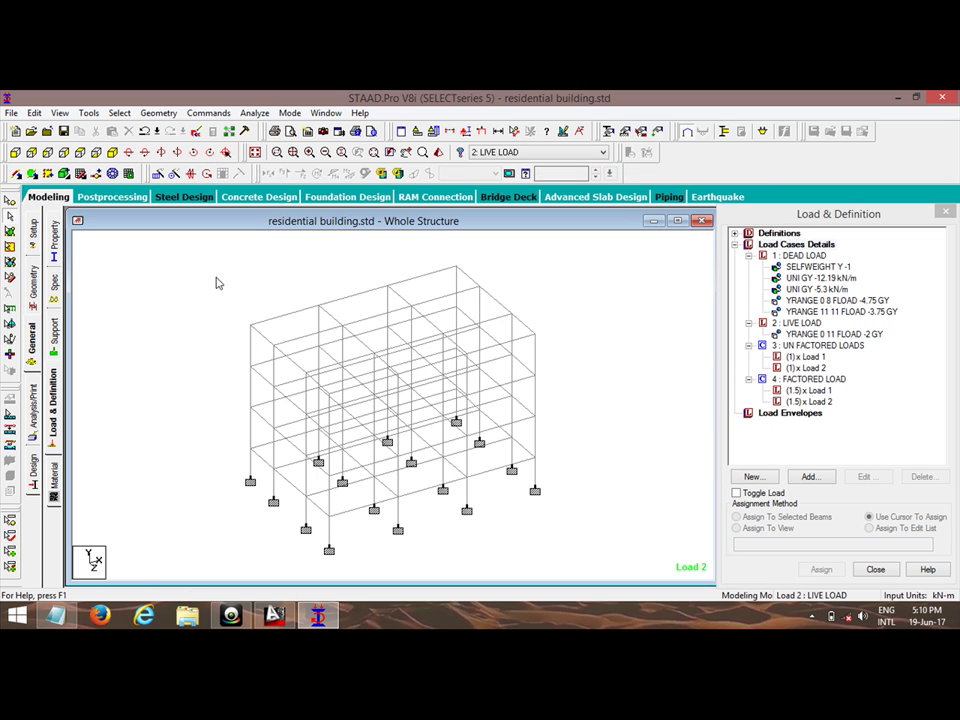
- Check the model for multiple structures and highlight Structure 1
left_click(88, 114)
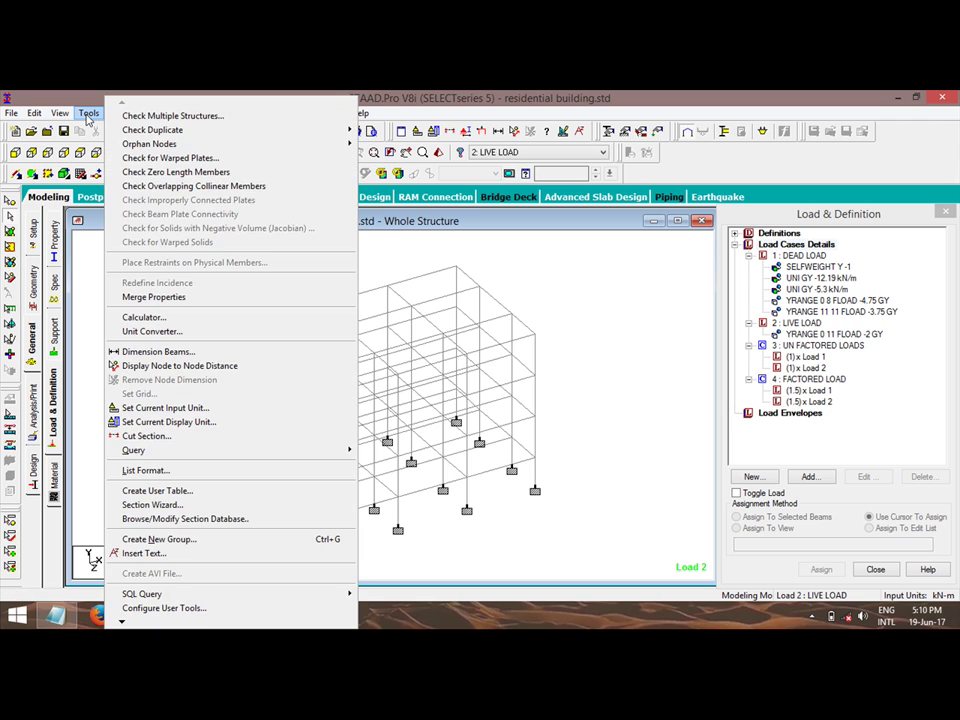
left_click(133, 117)
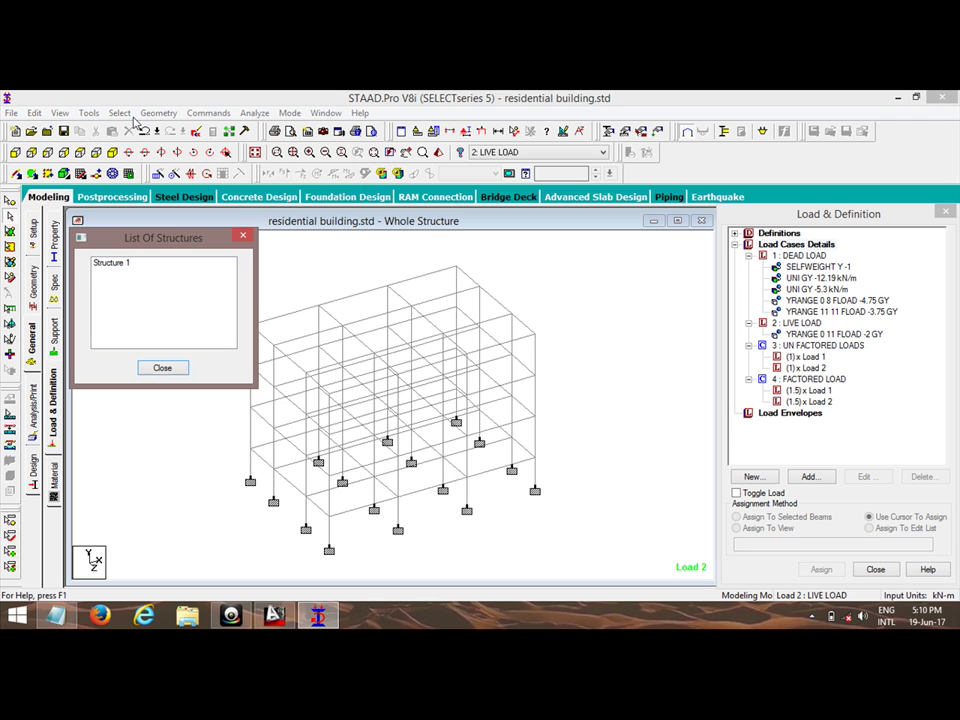
left_click(165, 263)
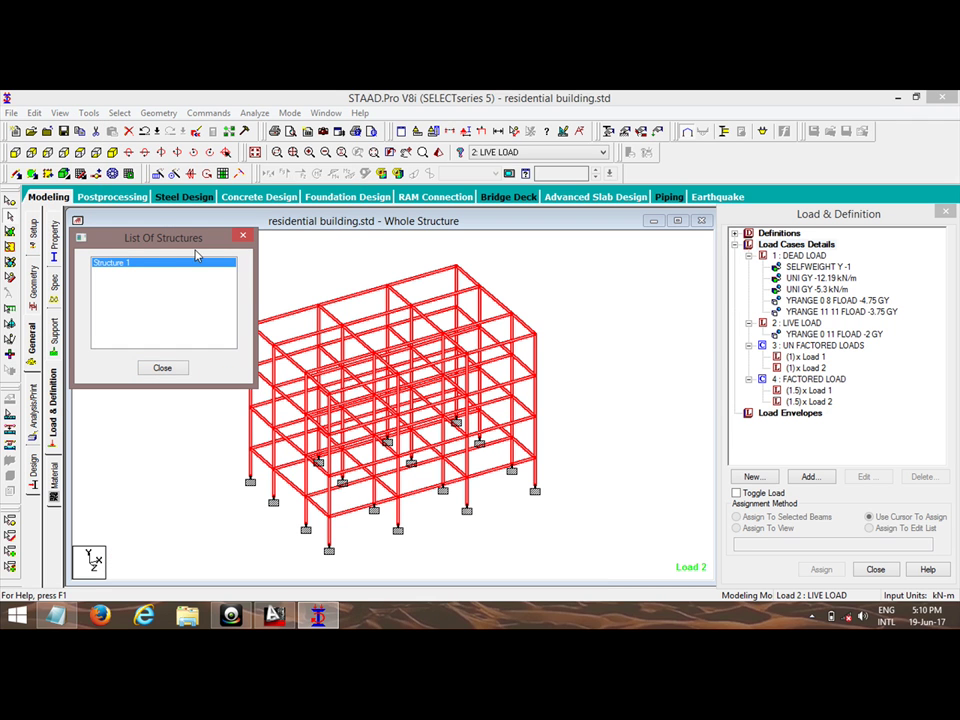
left_click(243, 236)
- Check for and remove duplicate nodes with a tolerance of 0 m, and clear the structure selection
left_click(119, 113)
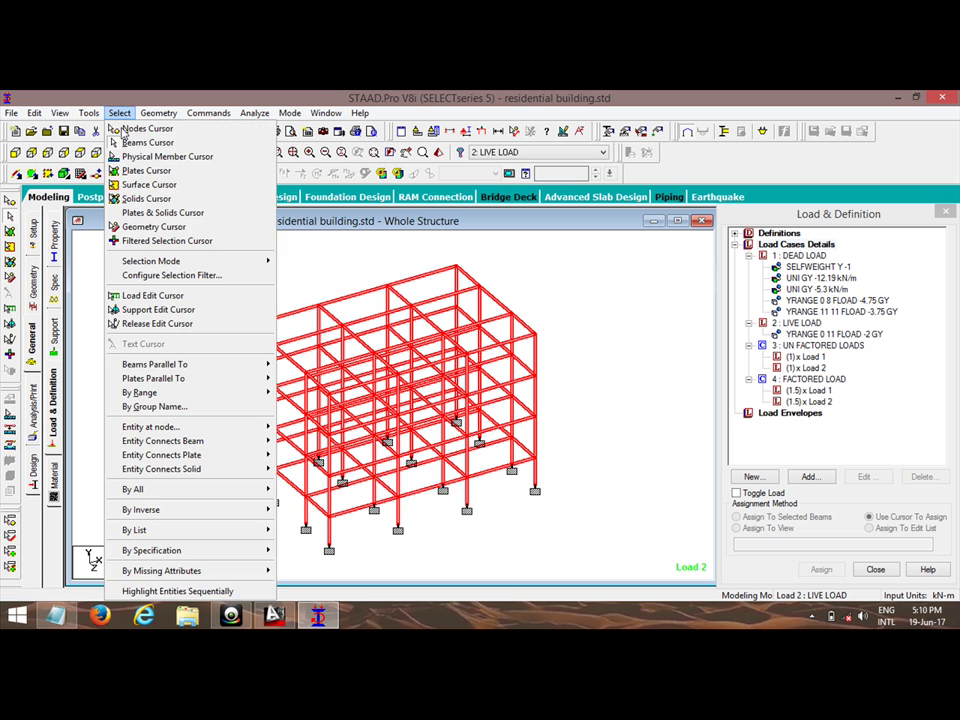
mouse_move(98, 132)
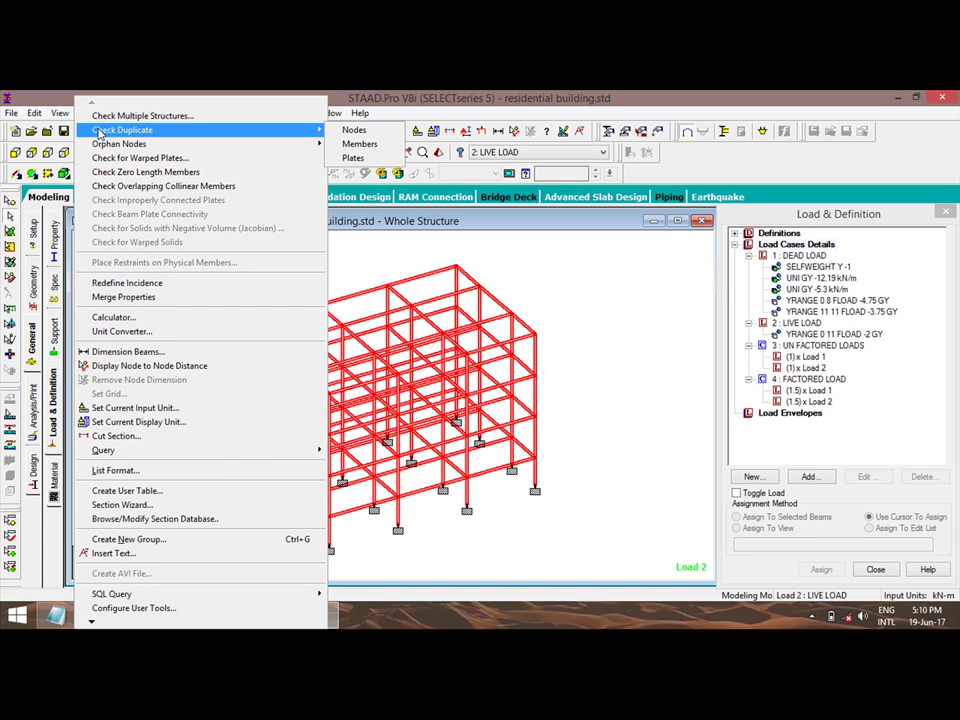
left_click(350, 130)
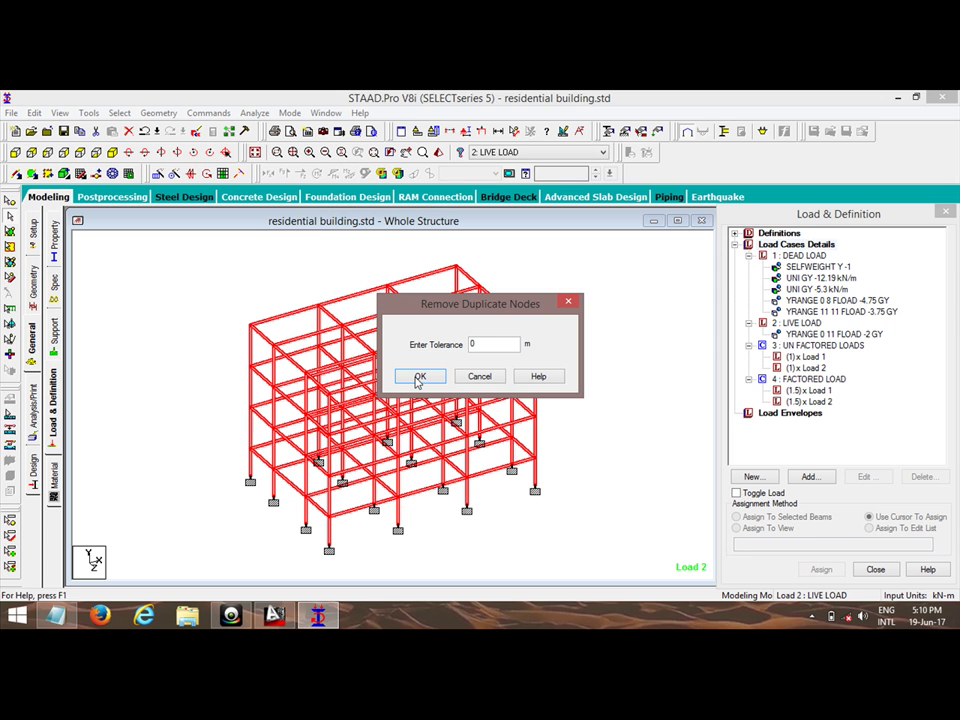
left_click(420, 376)
left_click(515, 389)
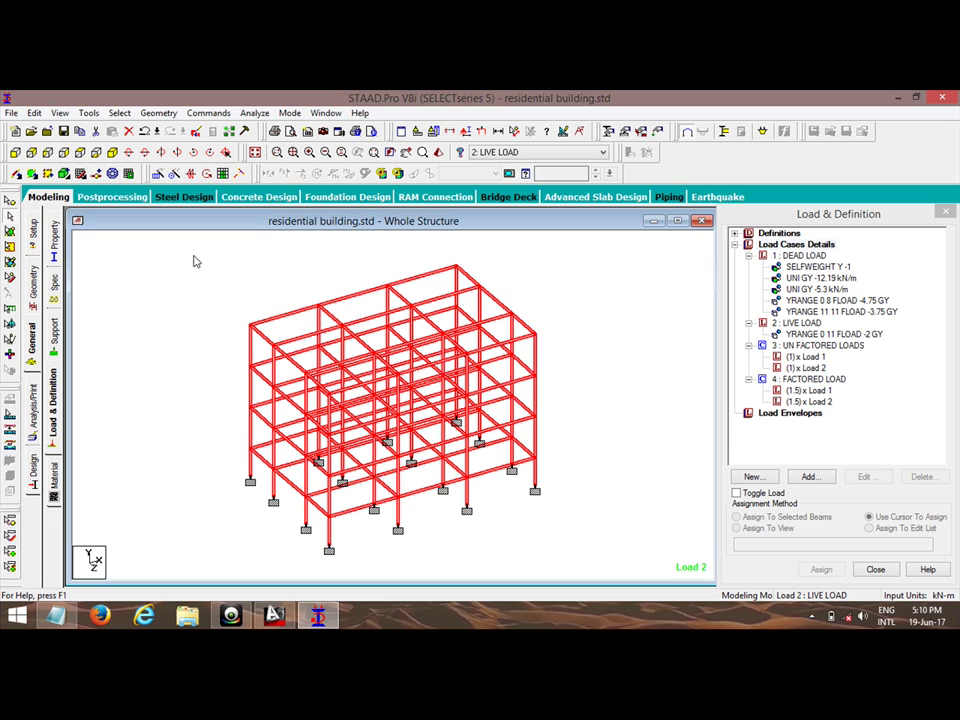
left_click(89, 113)
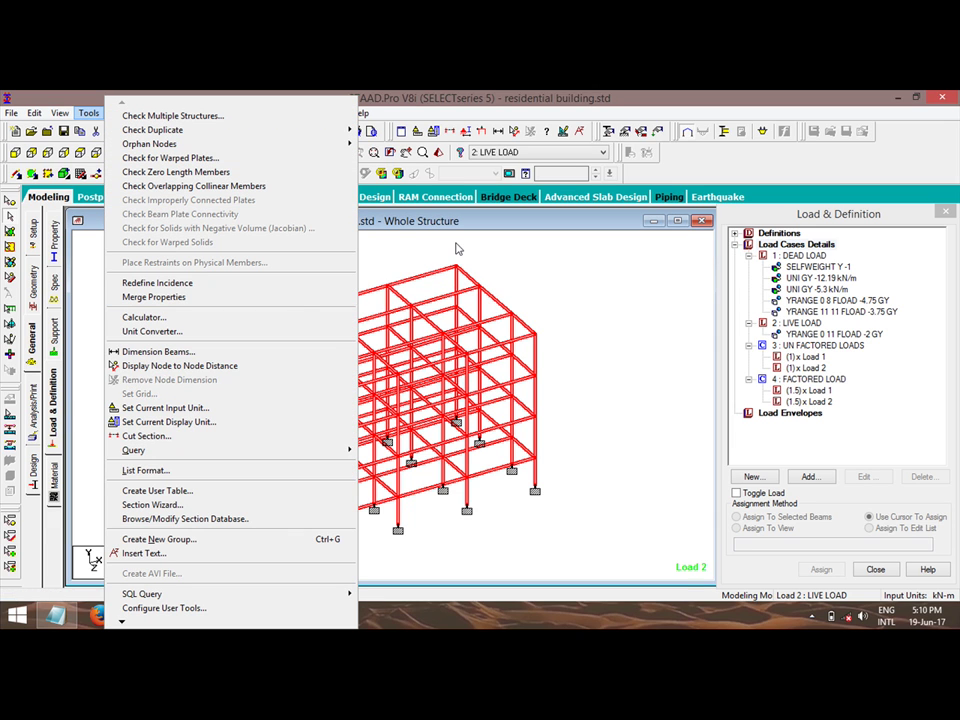
left_click(490, 262)
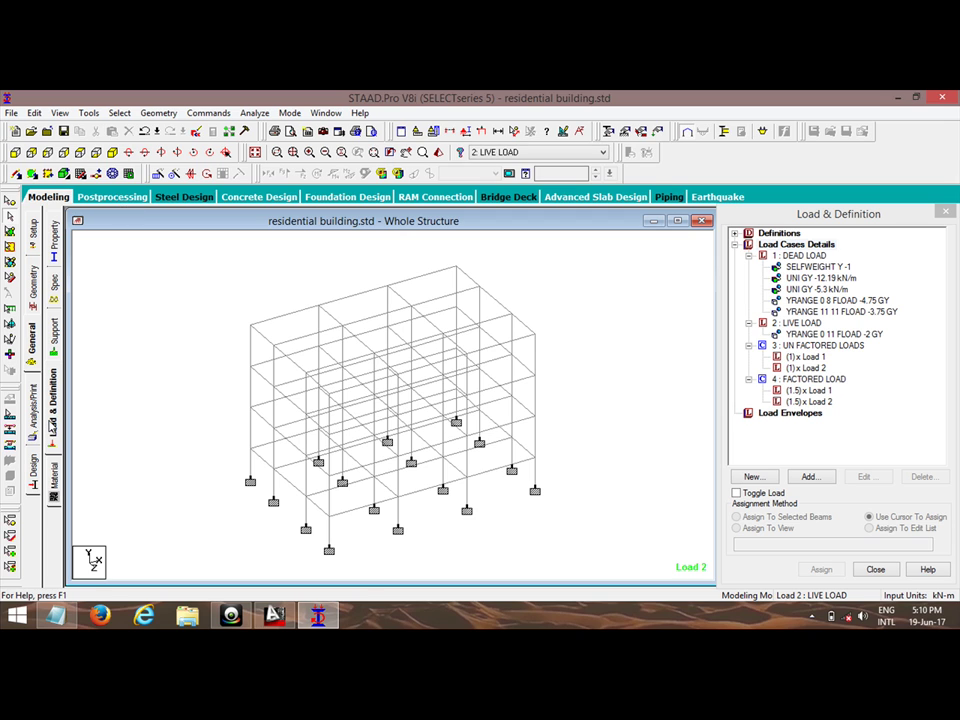
- Add a Perform Analysis command with the No Print option
left_click(34, 425)
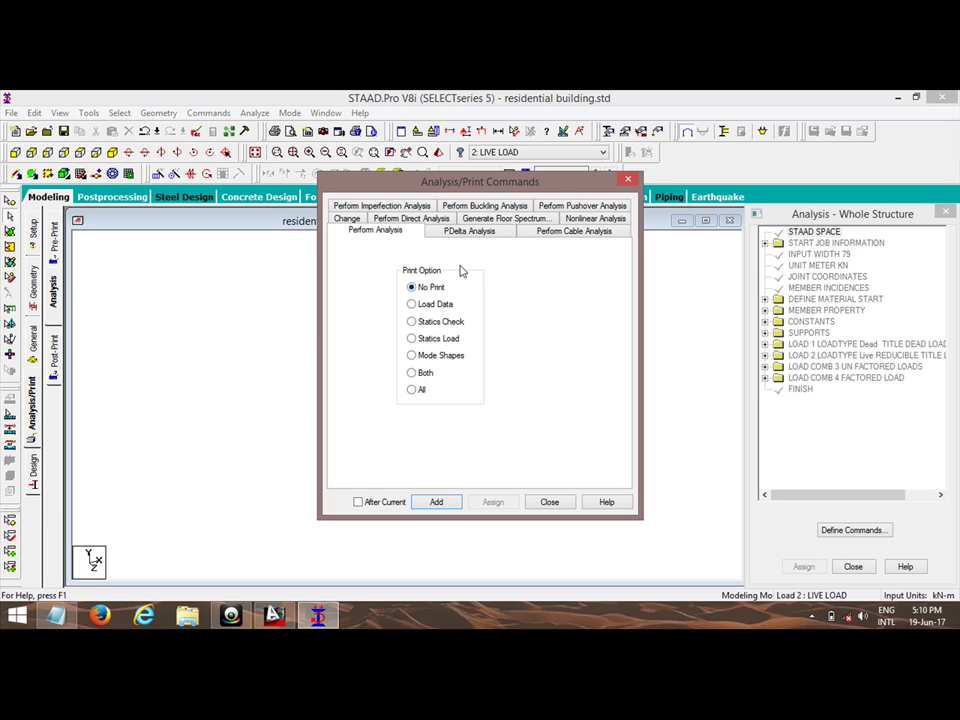
left_click(434, 505)
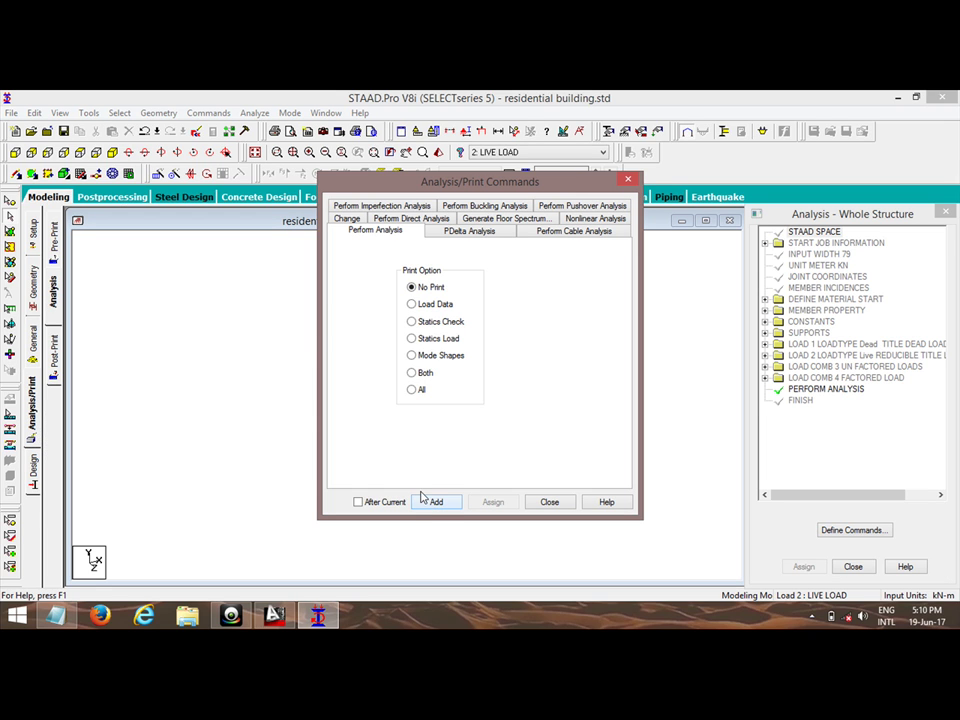
left_click(628, 182)
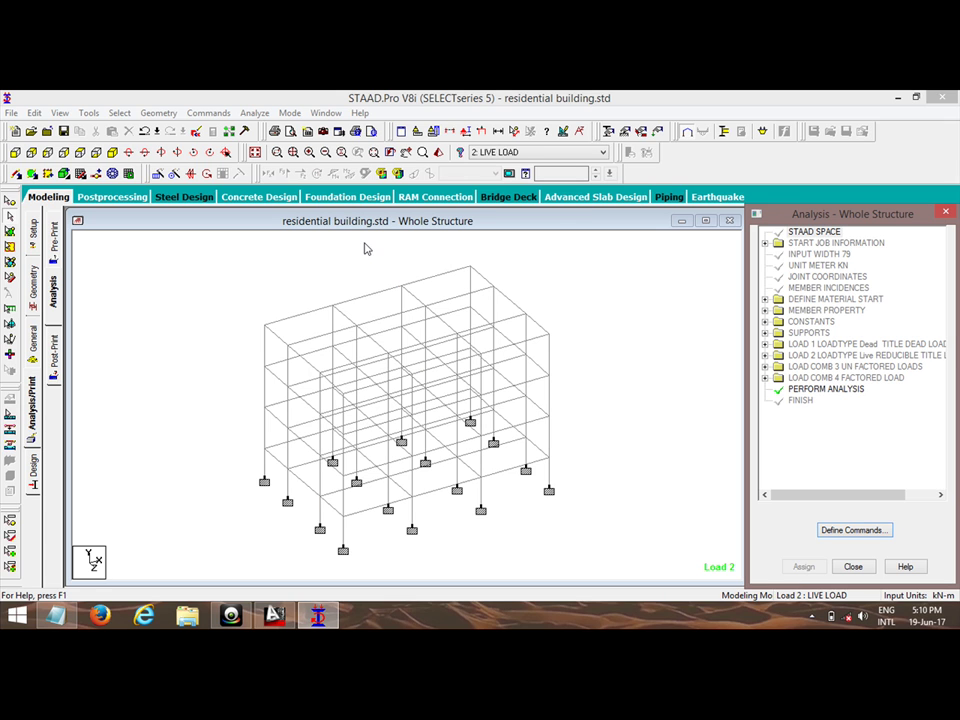
- Save the model, run the analysis and stay in modeling mode when it finishes
left_click(254, 113)
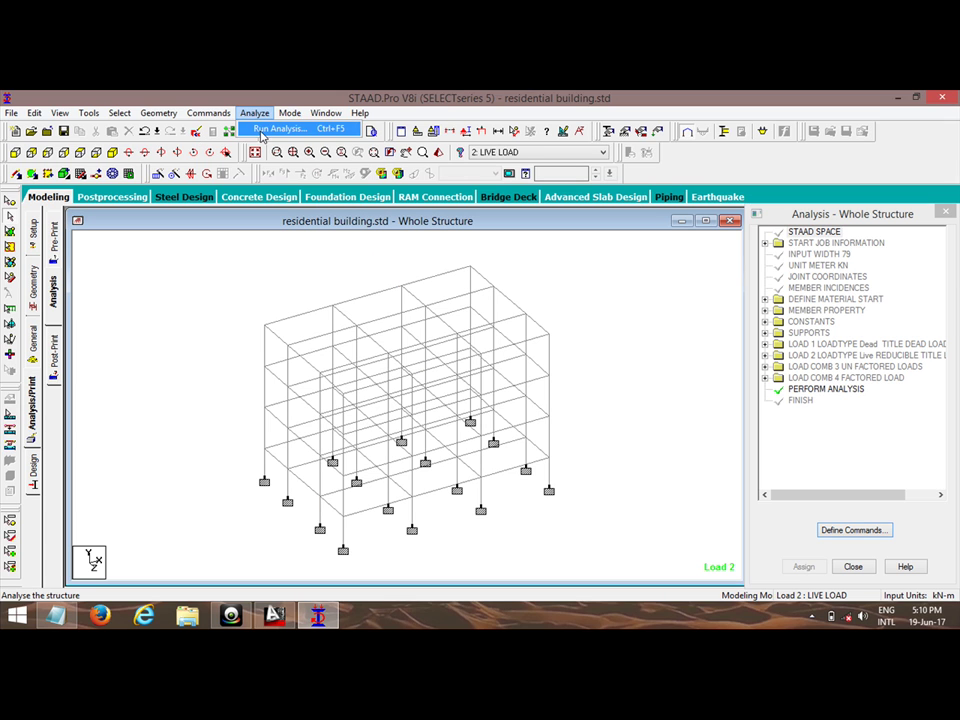
left_click(278, 128)
left_click(380, 371)
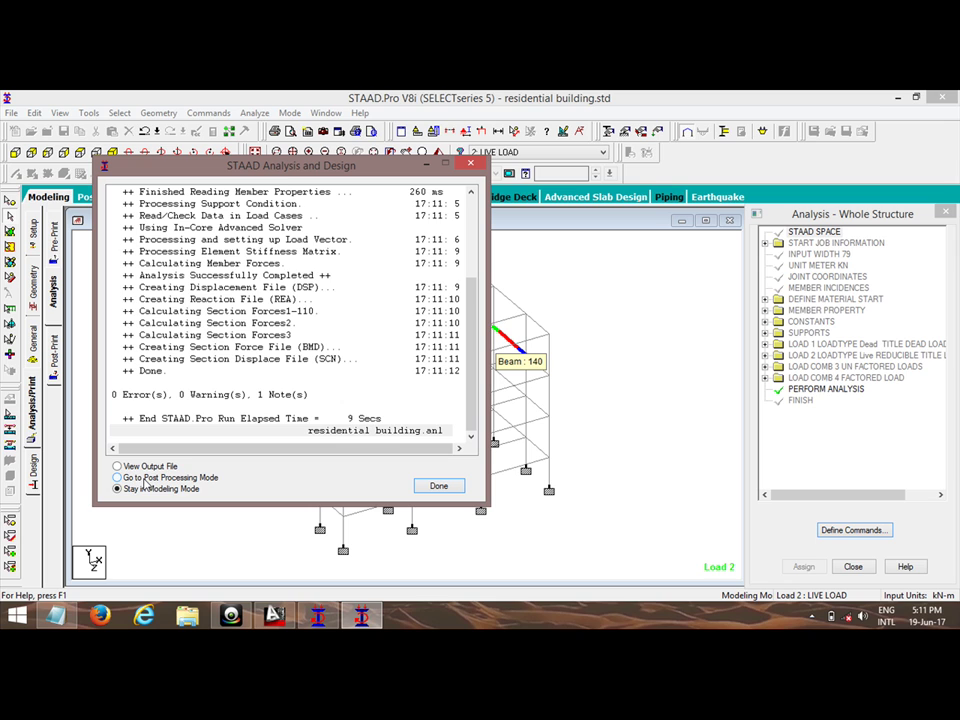
left_click(455, 486)
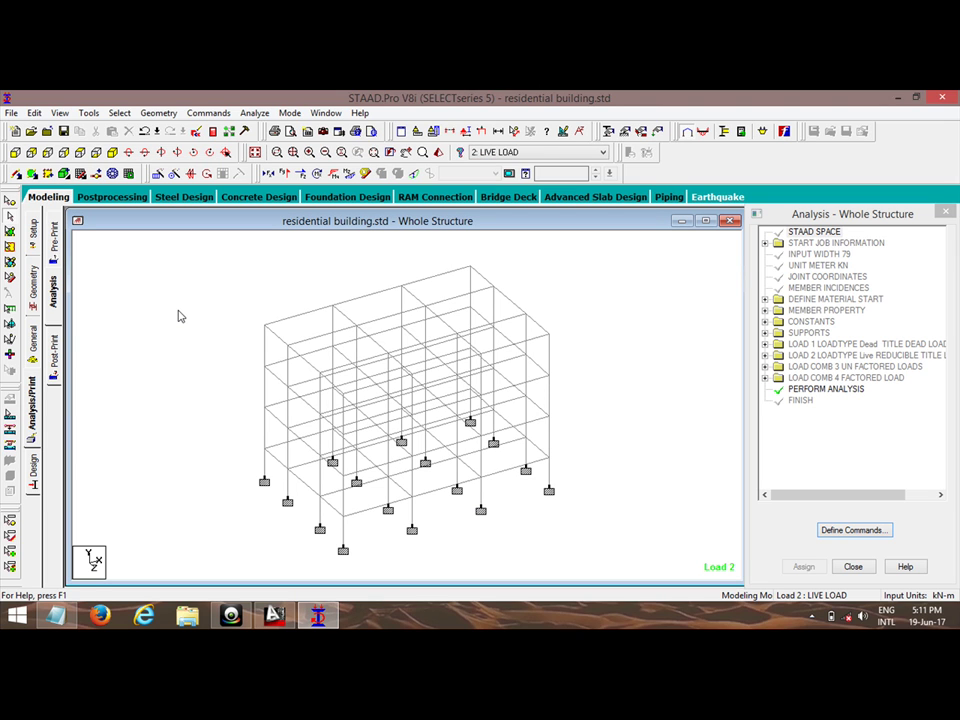
- Open the postprocessing results with the default results setup and display the Envelope displacement results
left_click(130, 198)
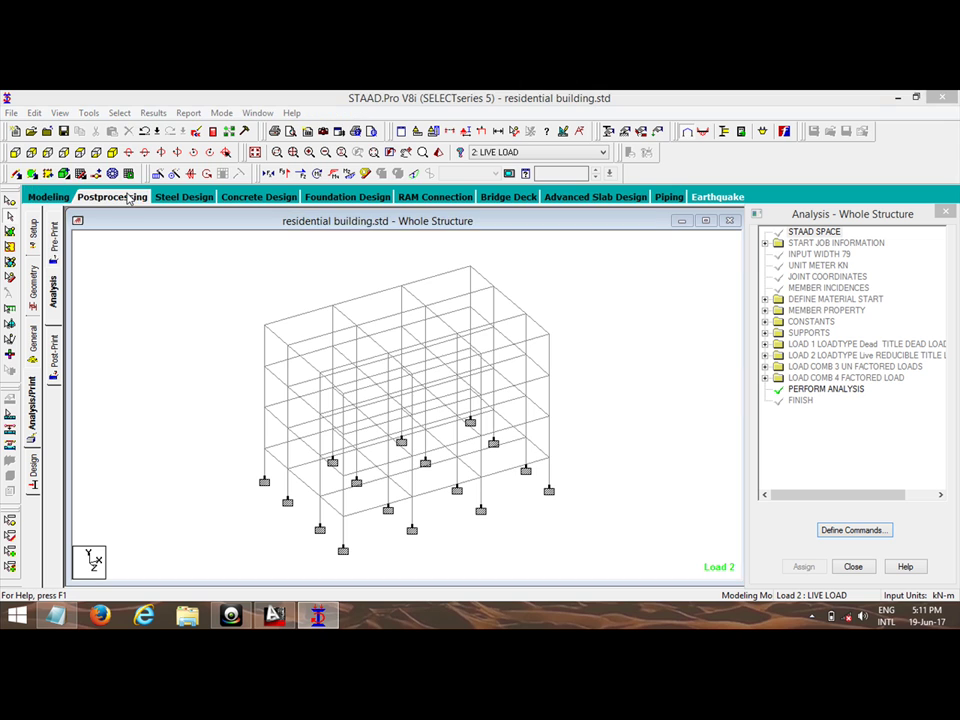
left_click(506, 459)
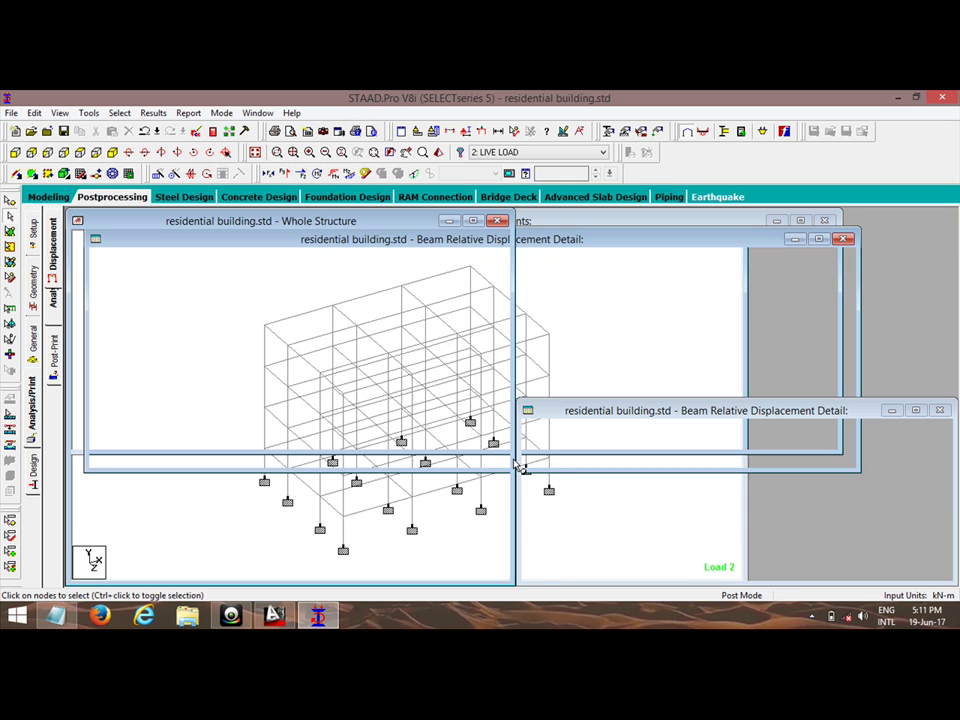
left_click(507, 156)
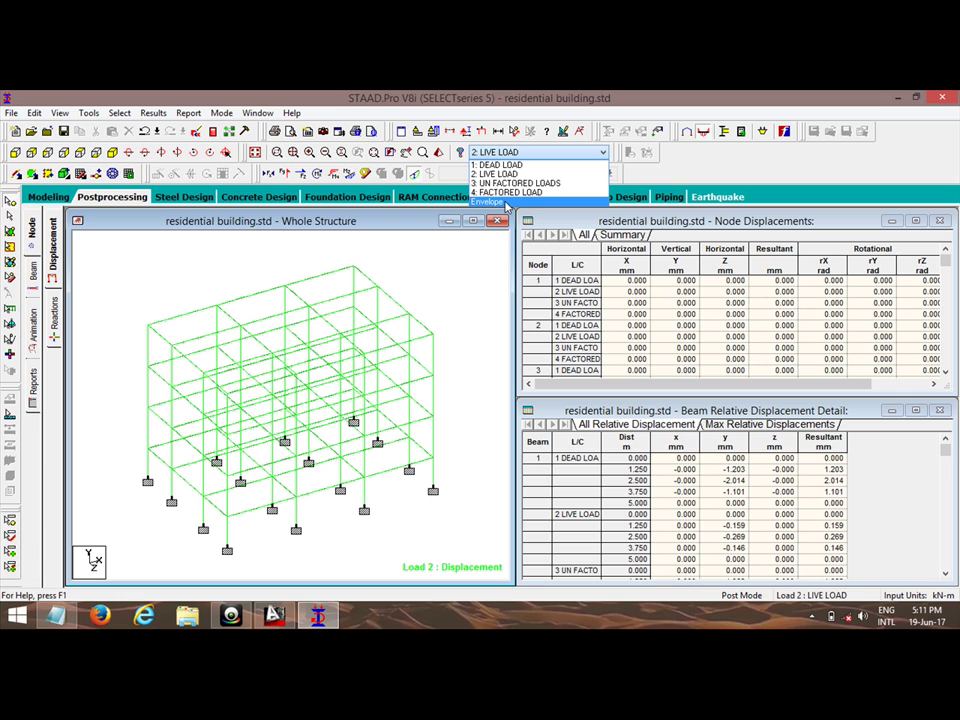
left_click(487, 202)
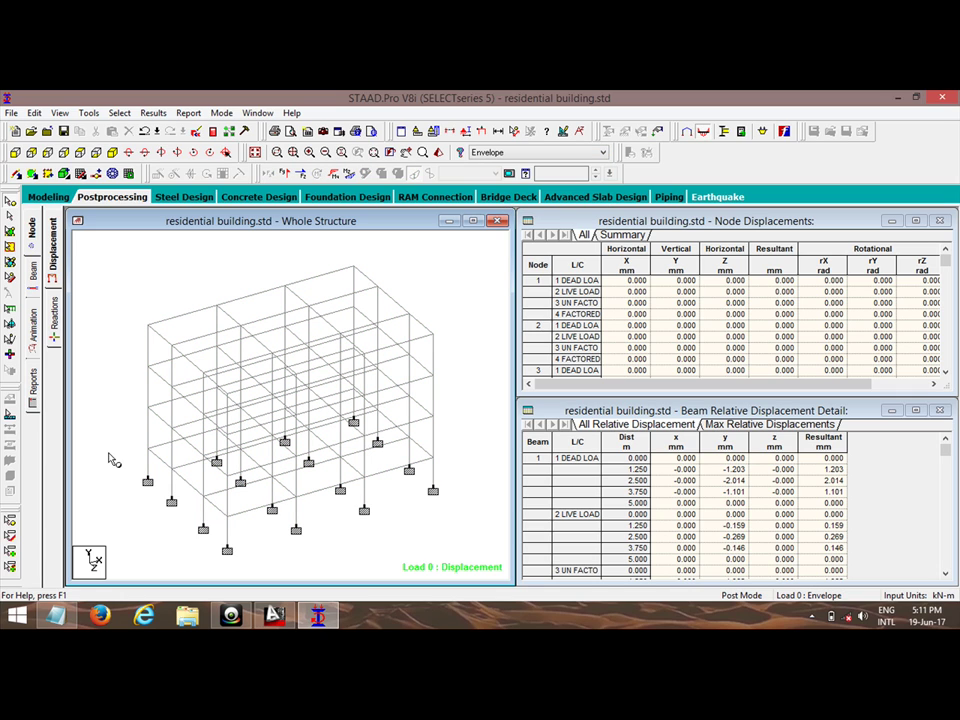
- Select the base support nodes in the front view and review their support reactions for load case 3 UN FACTORED LOADS, sorted by Force-Y
left_click(16, 152)
left_click_drag(95, 521, 485, 552)
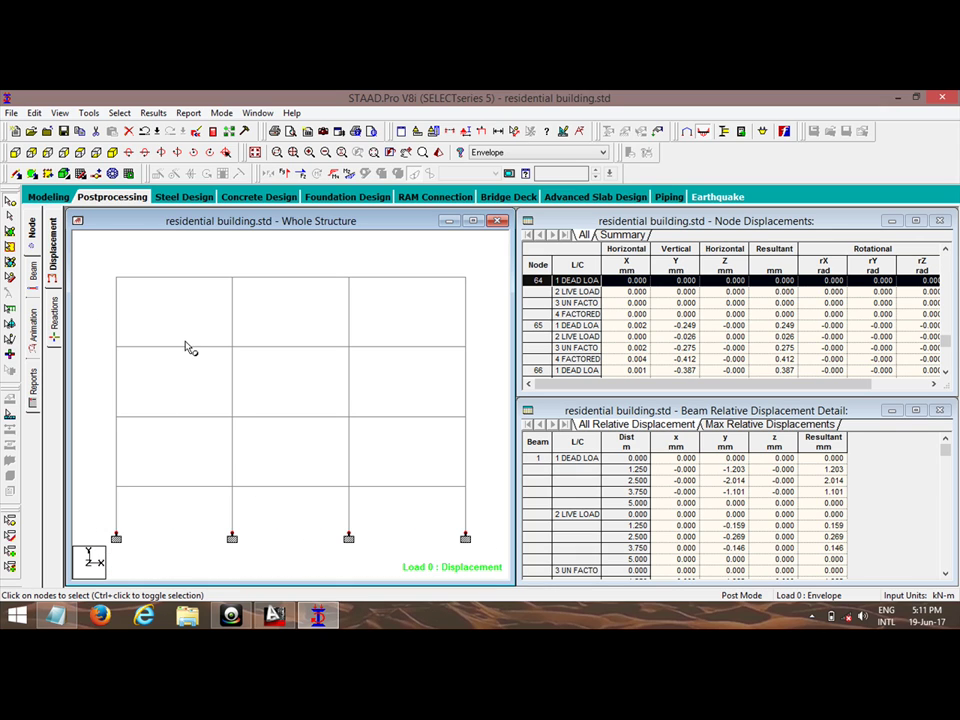
left_click(154, 114)
mouse_move(188, 116)
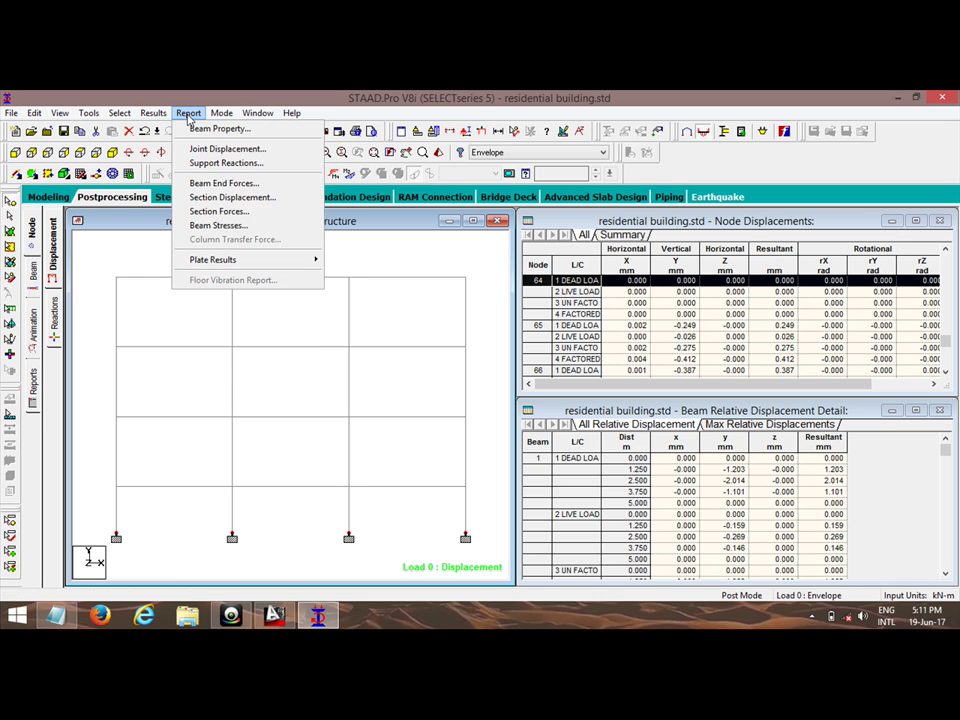
left_click(226, 163)
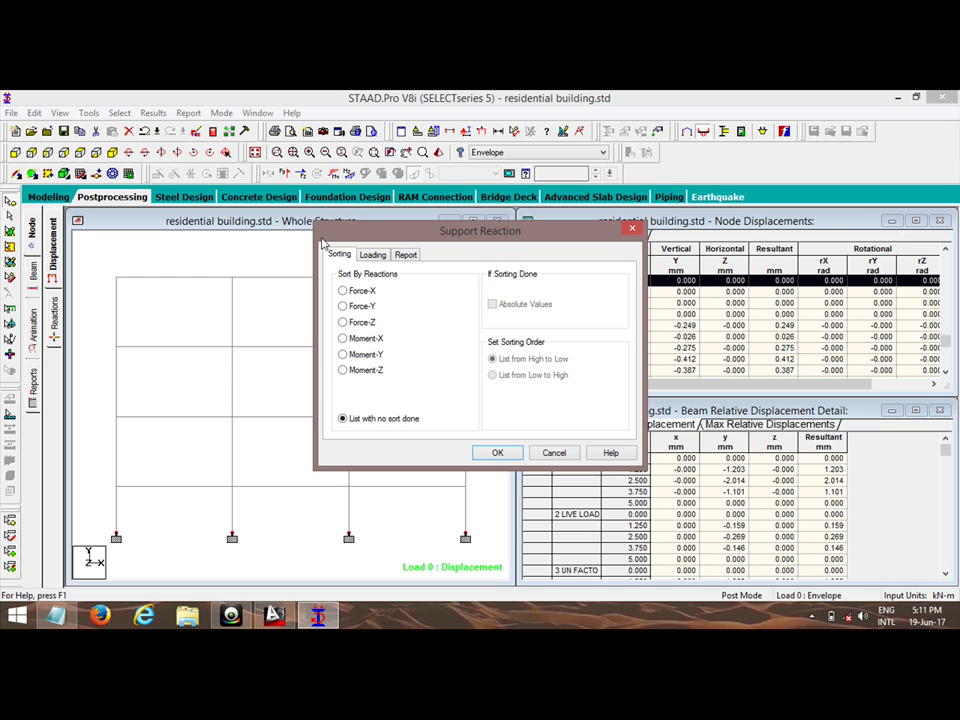
left_click(362, 306)
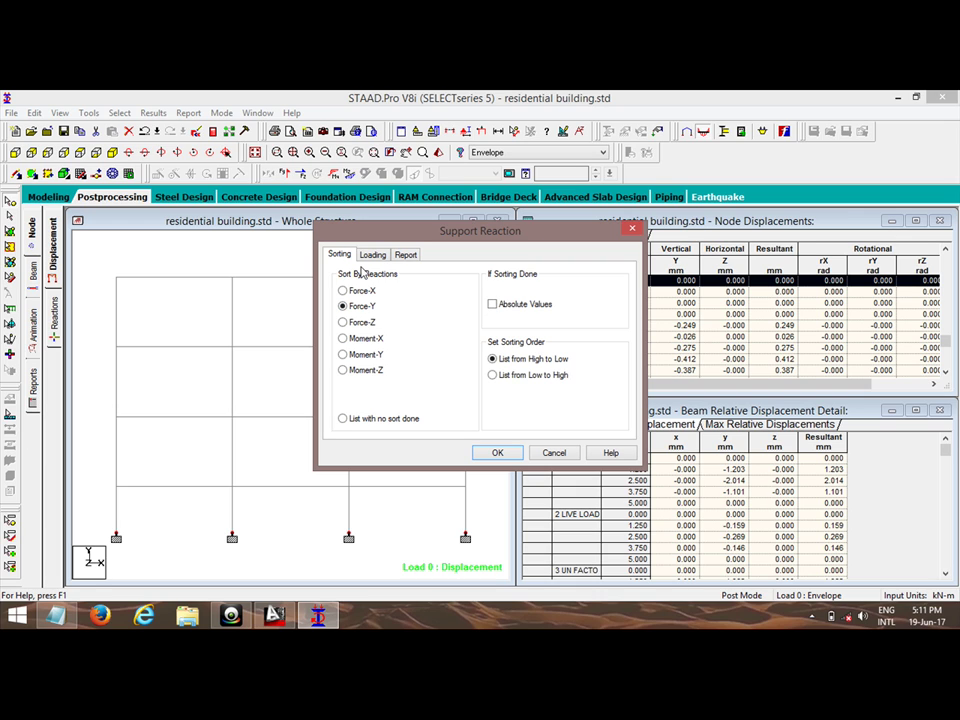
left_click(372, 254)
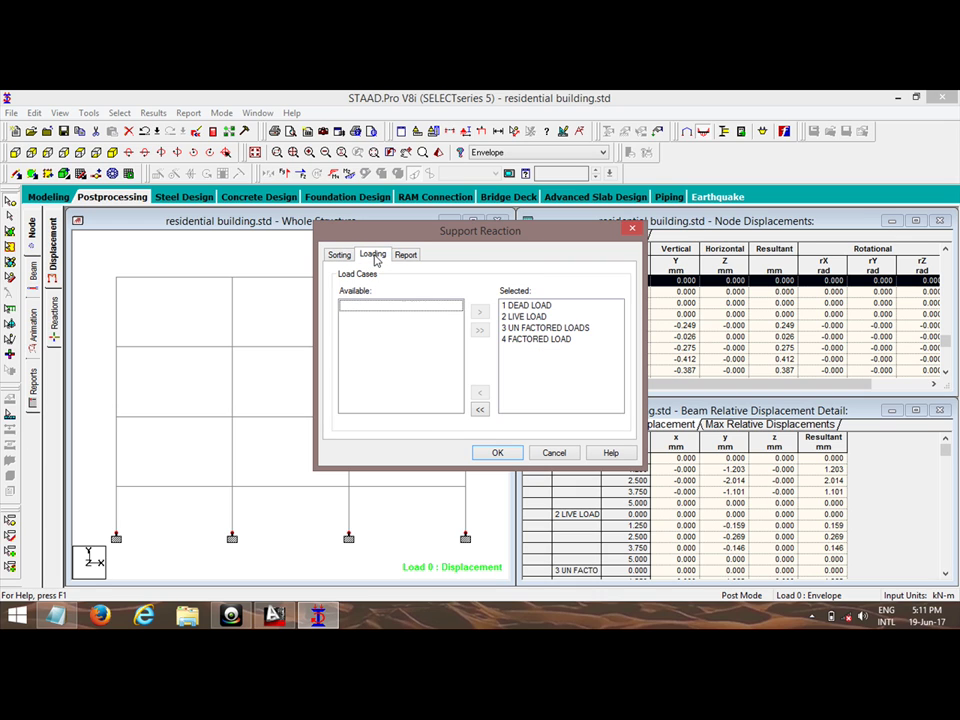
left_click(479, 409)
left_click(387, 328)
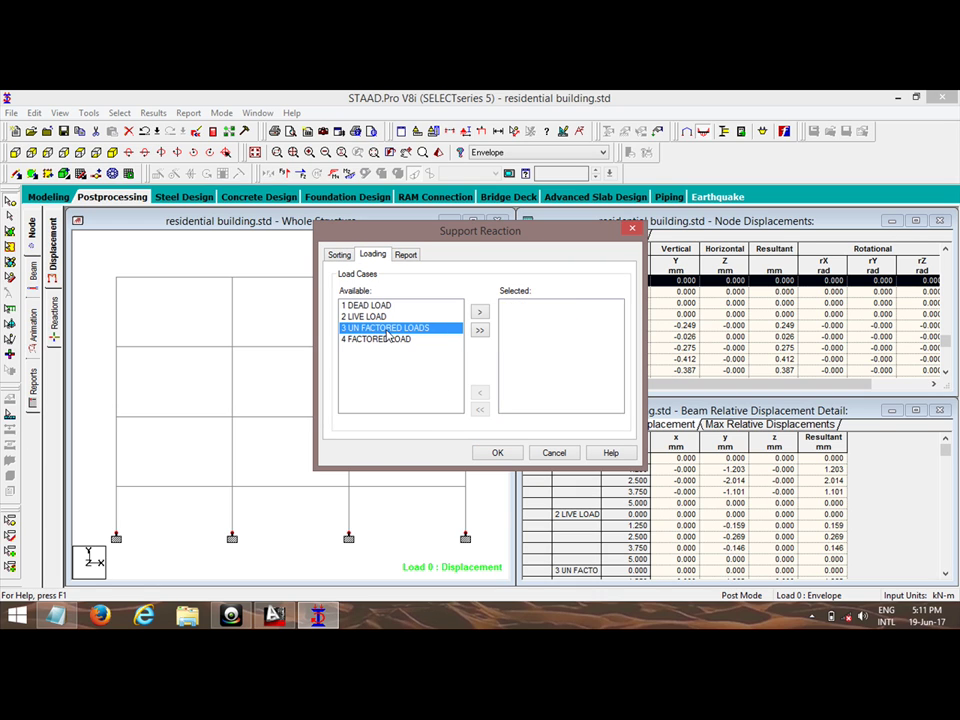
left_click(479, 312)
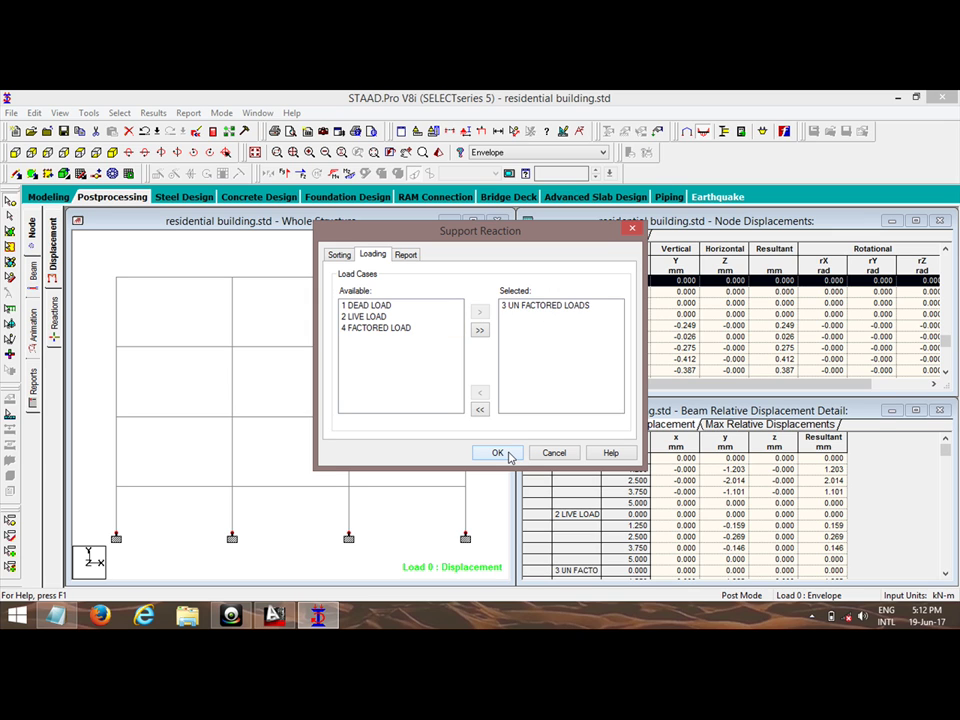
left_click(497, 453)
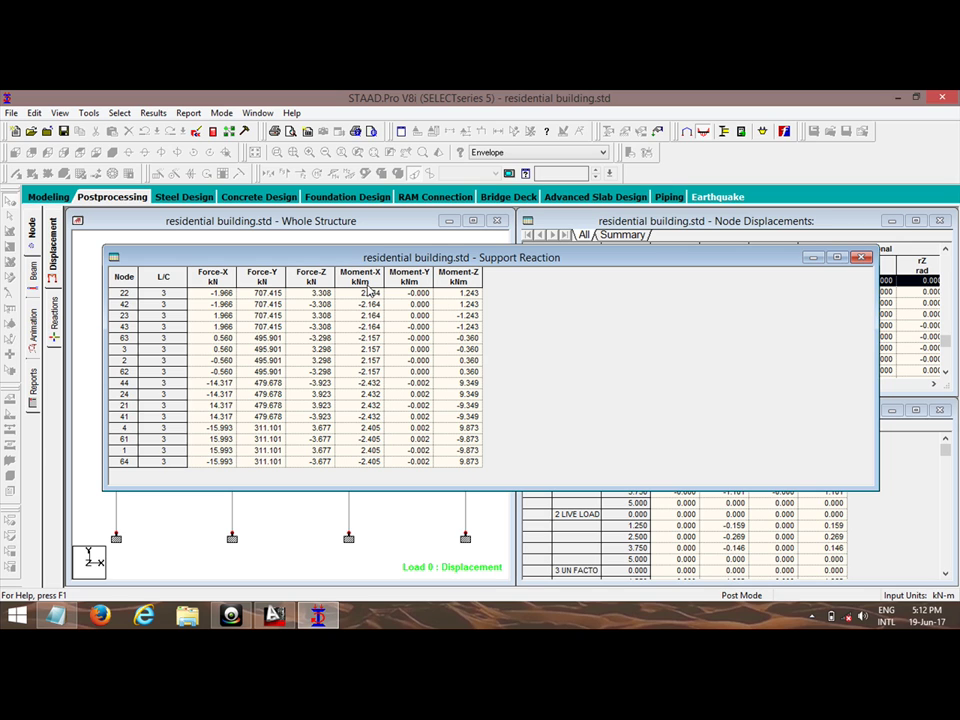
left_click(866, 259)
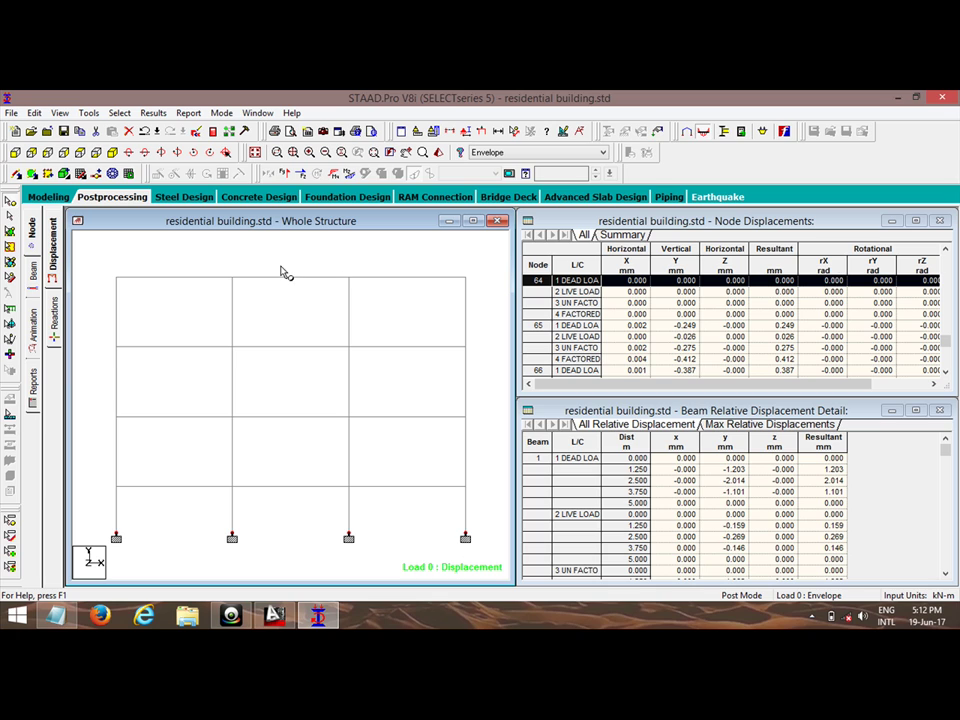
- Review the same nodes' support reactions for load case 4 FACTORED LOAD only, sorted by Force-Y from high to low
left_click(185, 117)
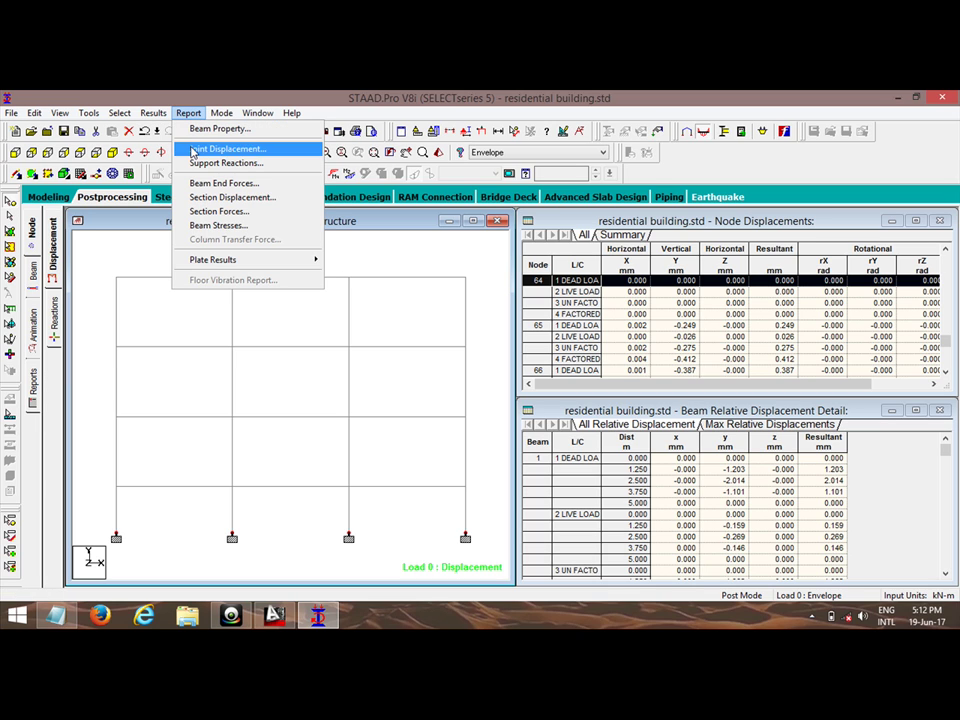
left_click(218, 163)
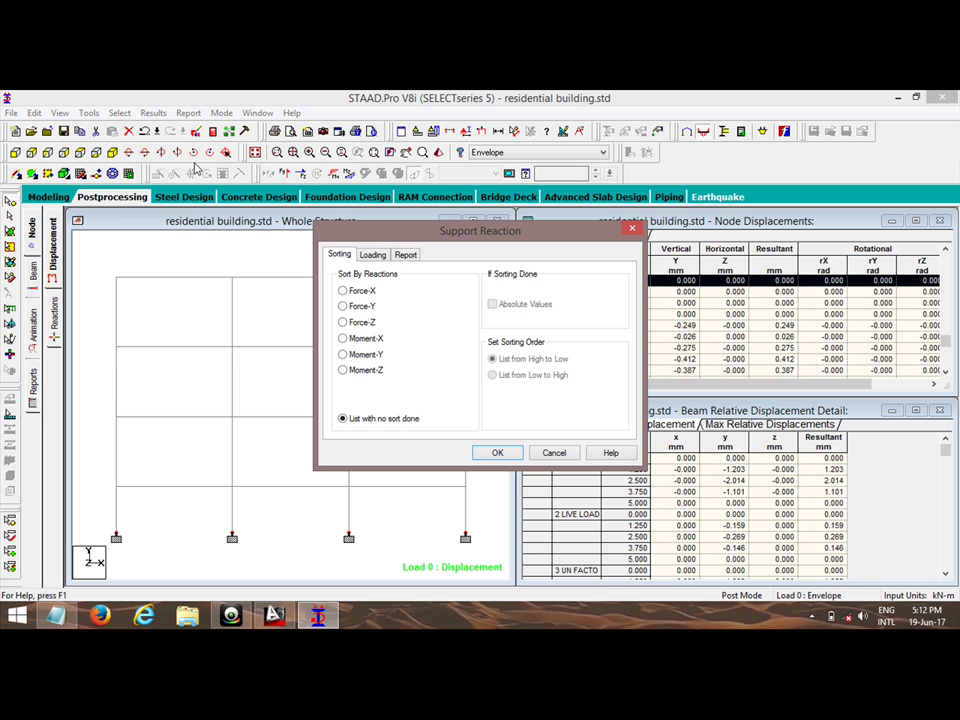
left_click(369, 308)
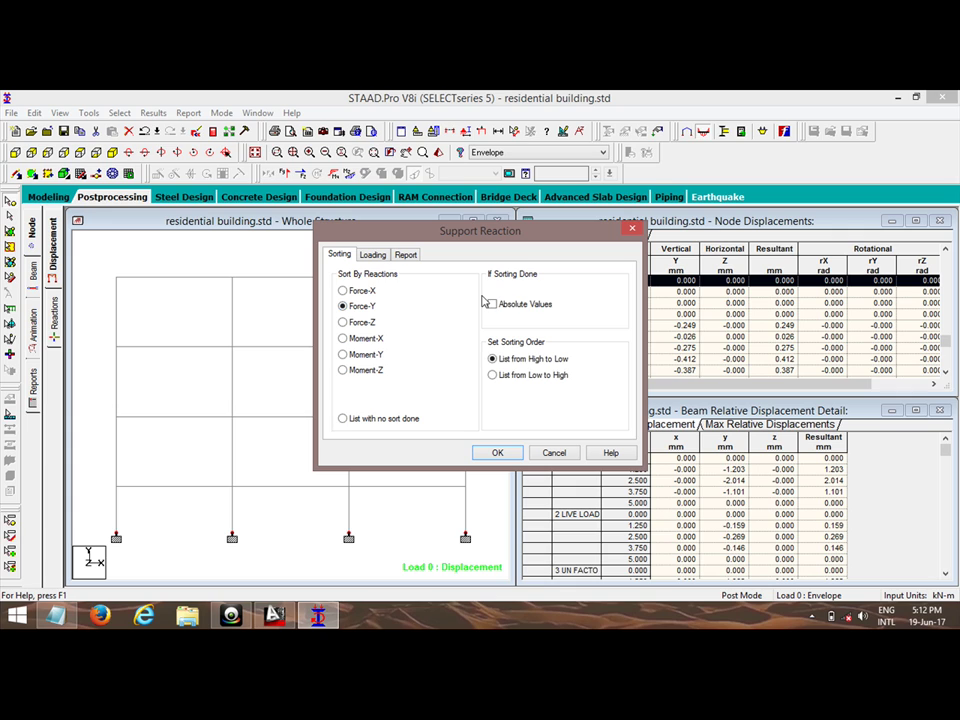
left_click(372, 256)
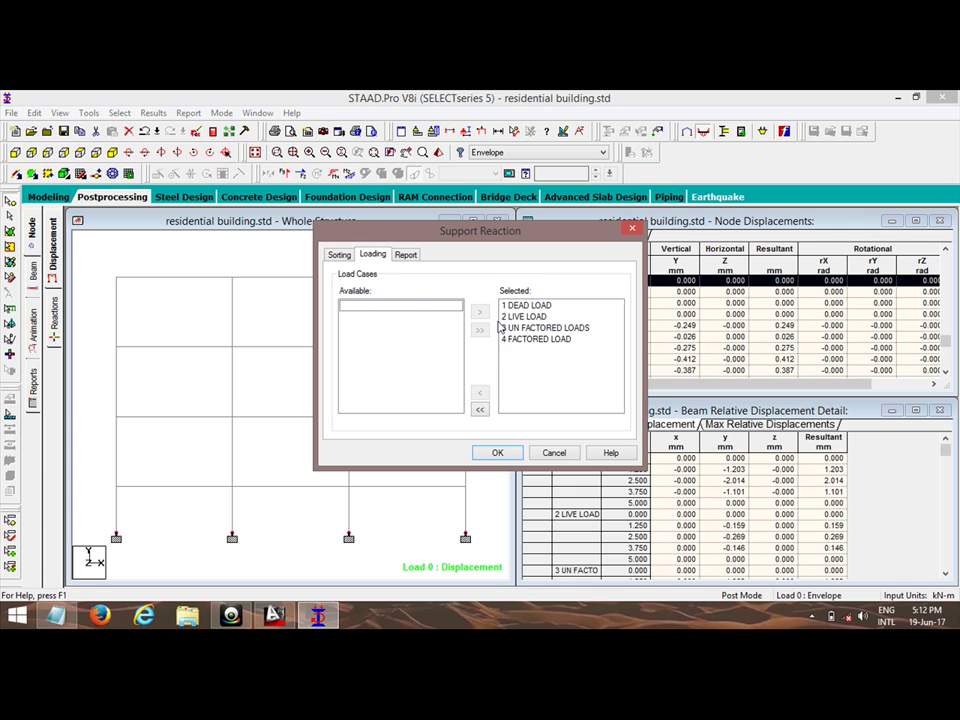
left_click(479, 409)
left_click(388, 338)
left_click(481, 313)
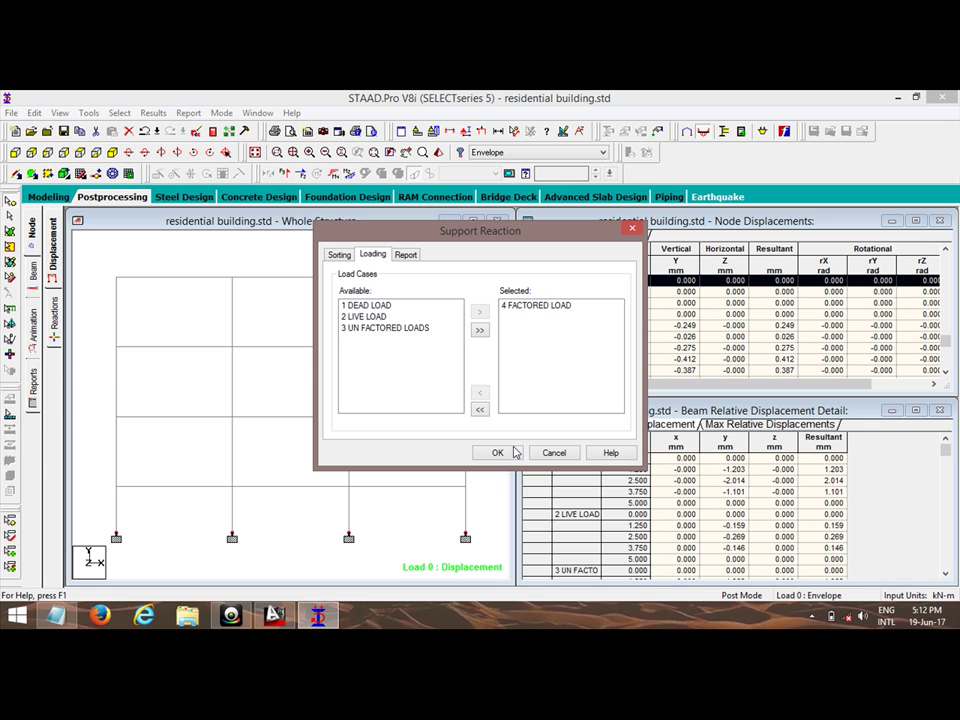
left_click(503, 454)
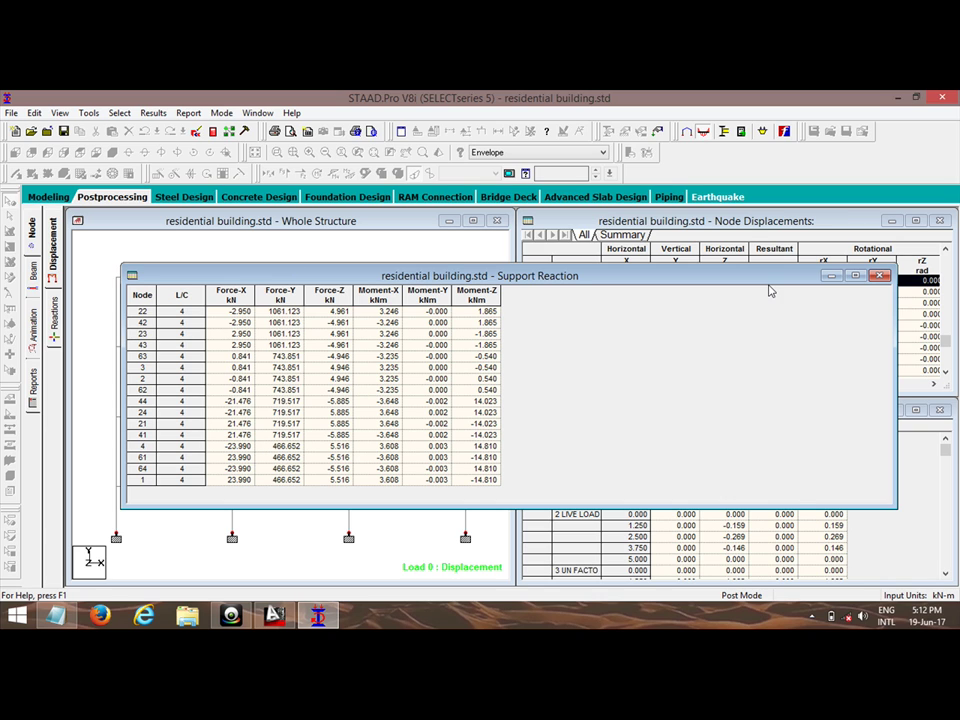
left_click(879, 278)
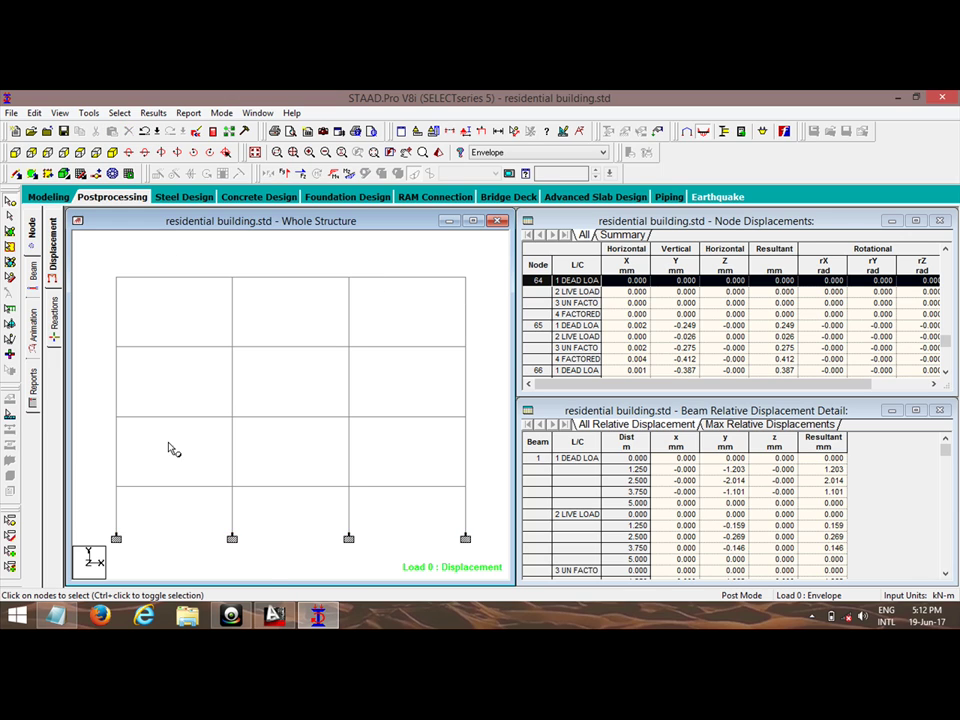
- Return to modeling mode and open the concrete design settings, keeping IS456 as the design code
left_click(48, 197)
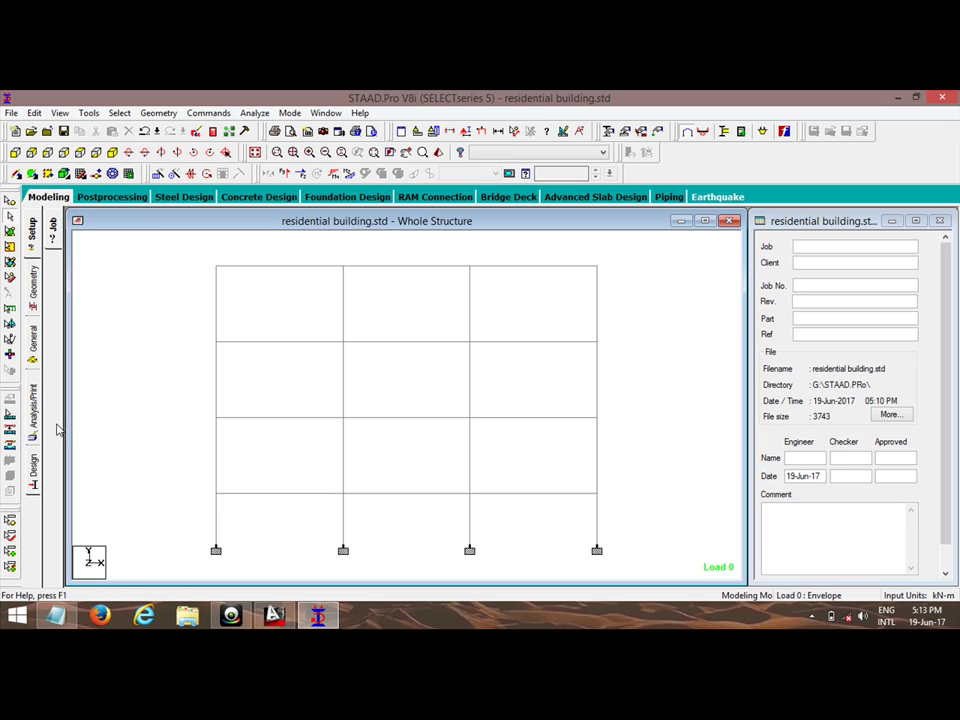
left_click(34, 470)
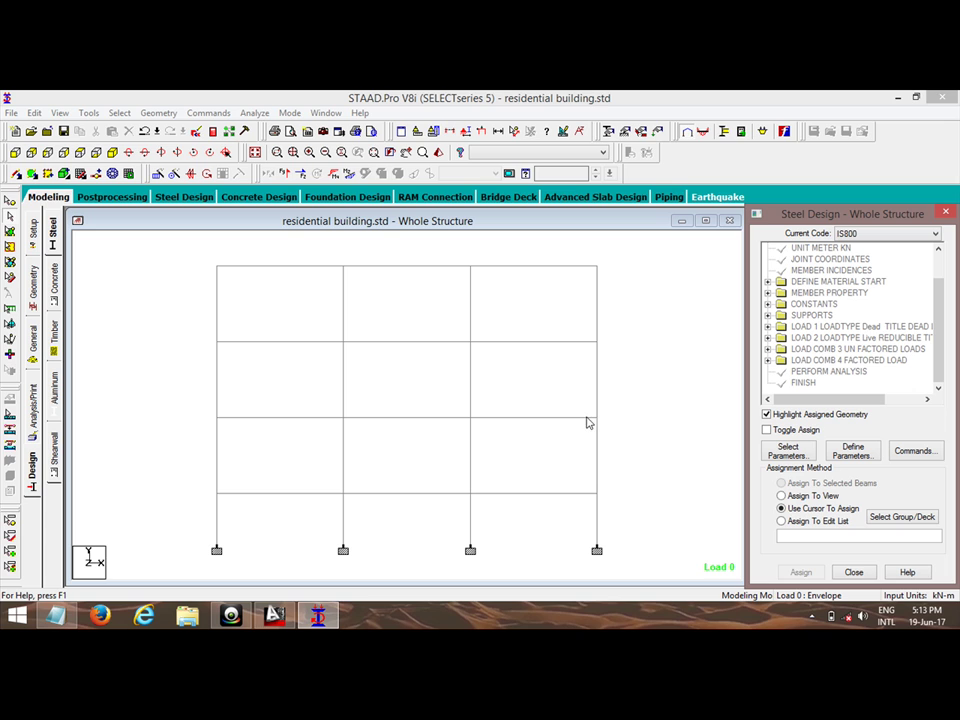
left_click(55, 285)
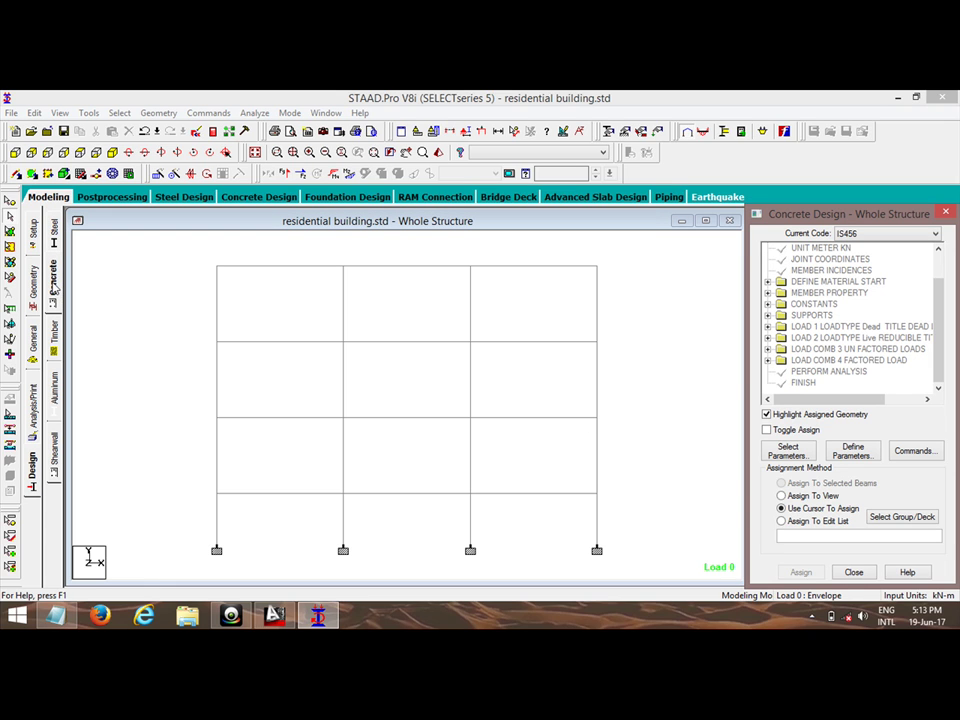
left_click(865, 234)
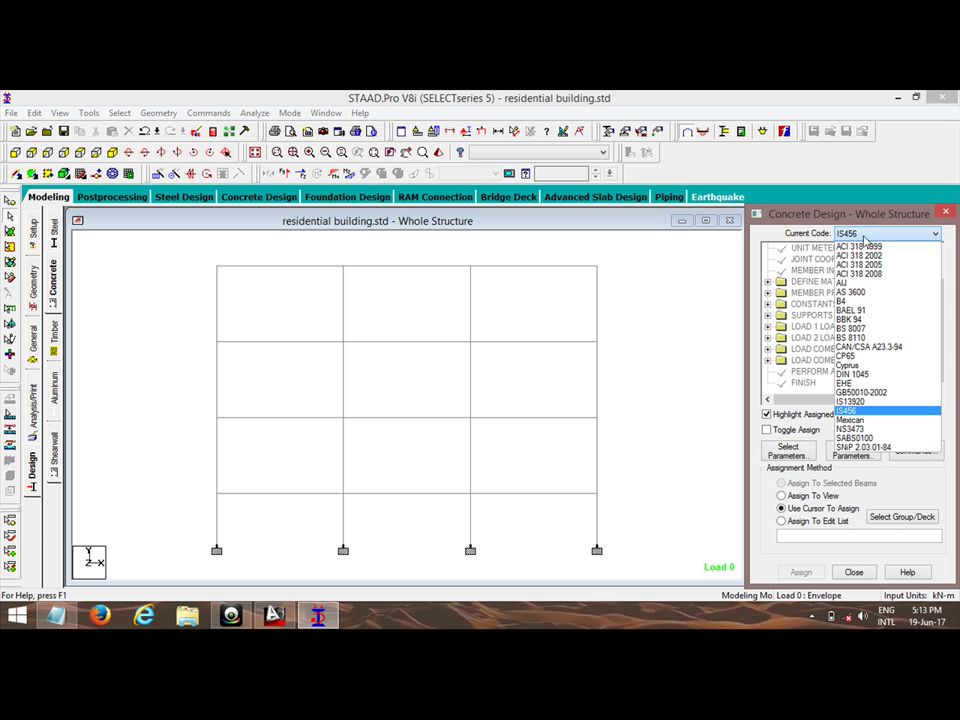
left_click(865, 234)
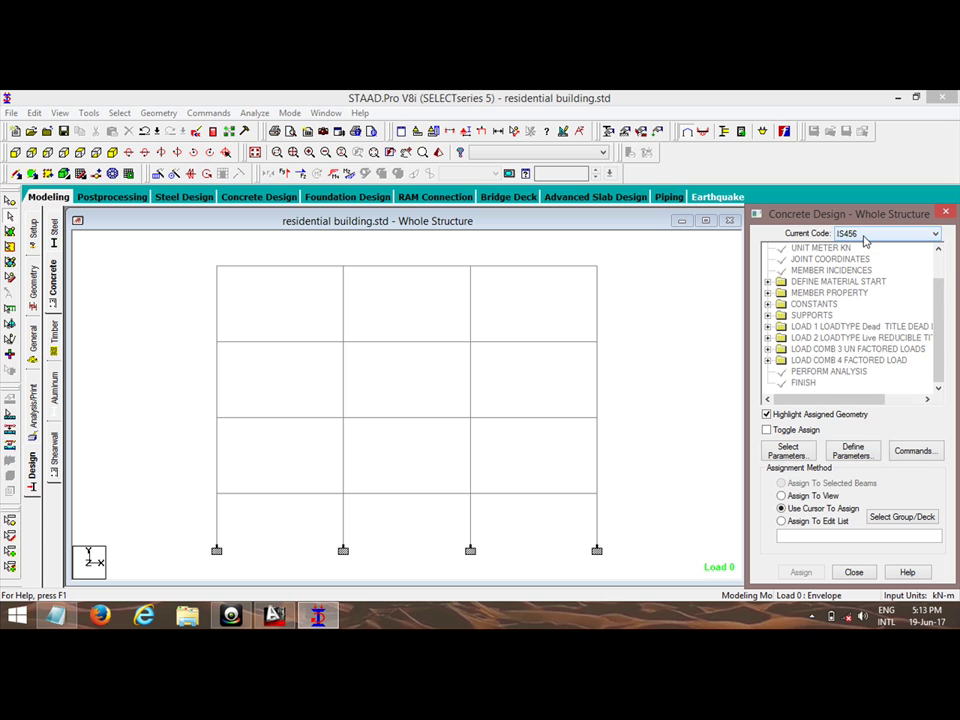
- Add the FC design parameter with a concrete compressive strength of 25000 kN/m2
left_click(852, 451)
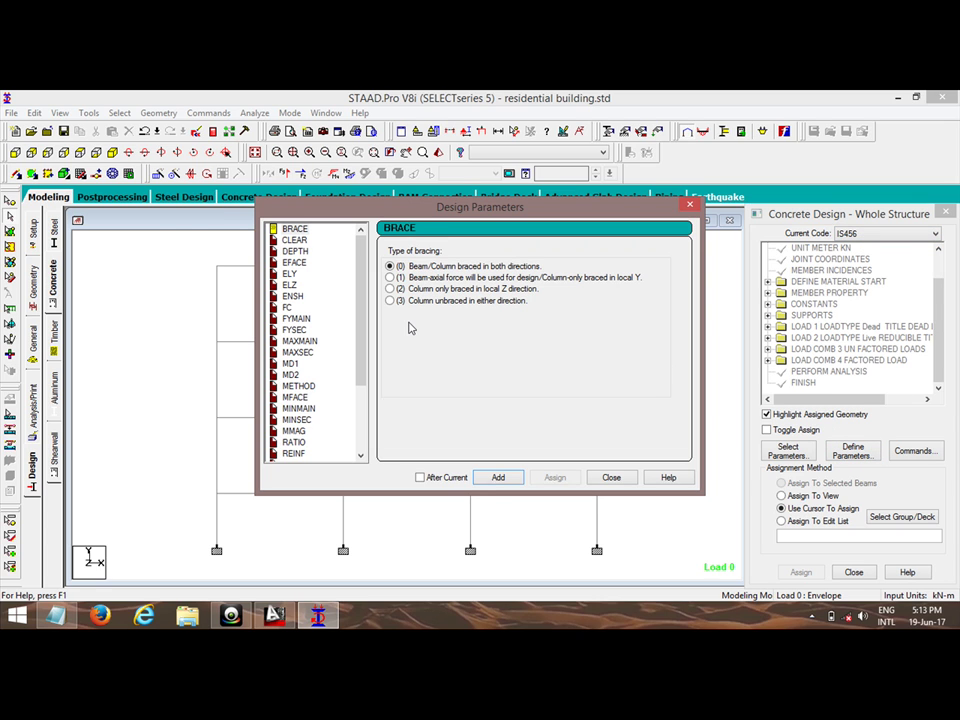
left_click(288, 307)
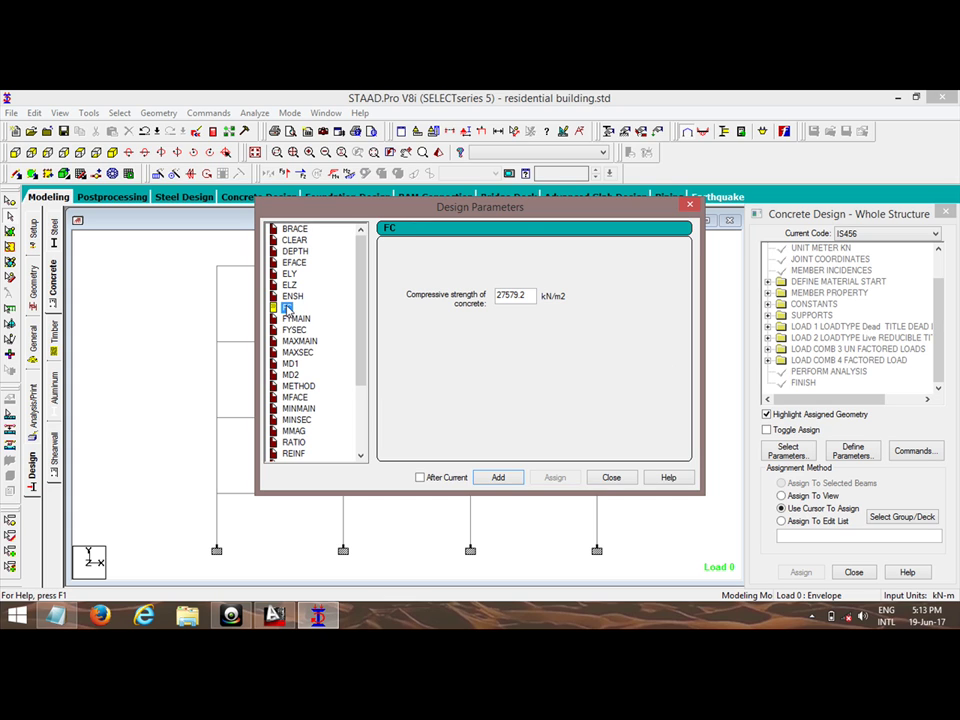
left_click_drag(526, 298, 494, 296)
type("25000")
left_click(497, 478)
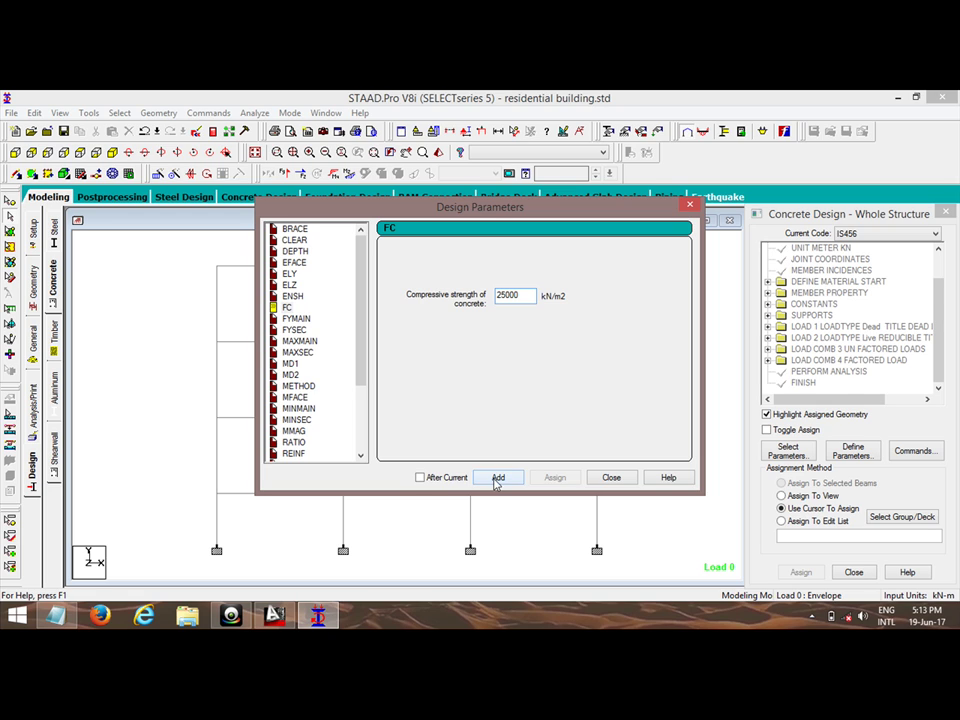
- Enter the main reinforcement yield strength (FYMAIN) and add a shear reinforcement yield strength (FYSEC) of 415000 kN/m2
left_click(300, 319)
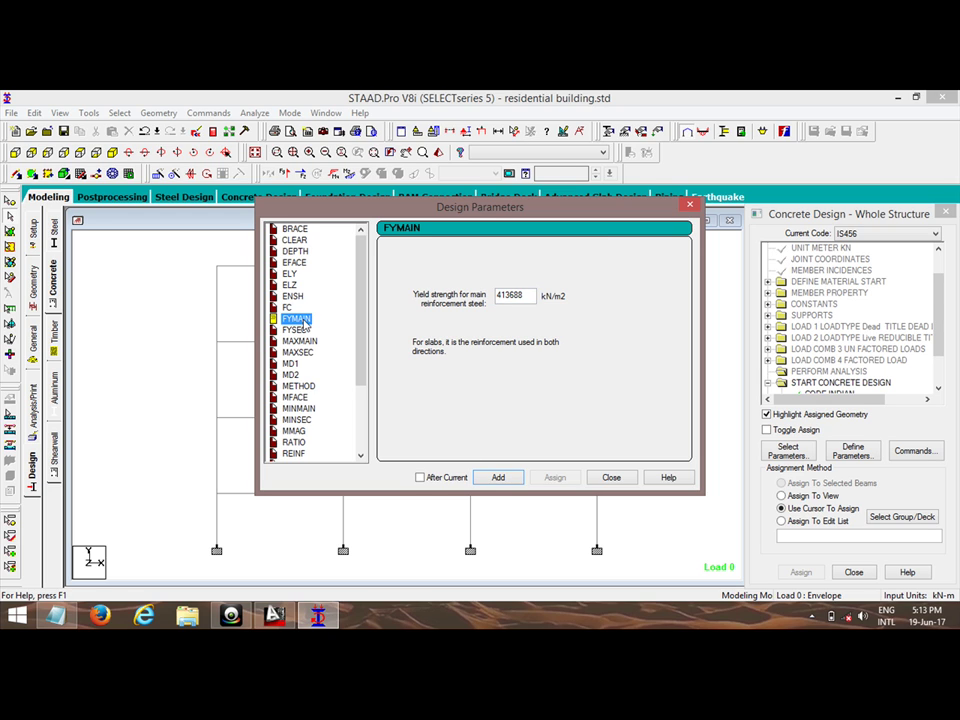
key("Tab")
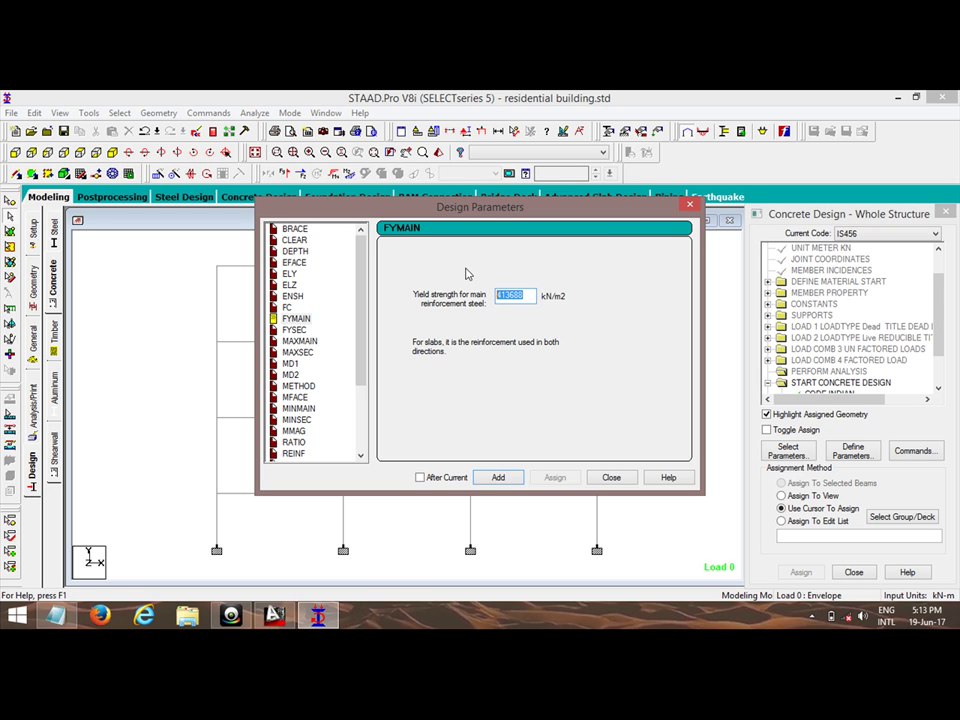
type("55550")
left_click(296, 330)
double_click(532, 294)
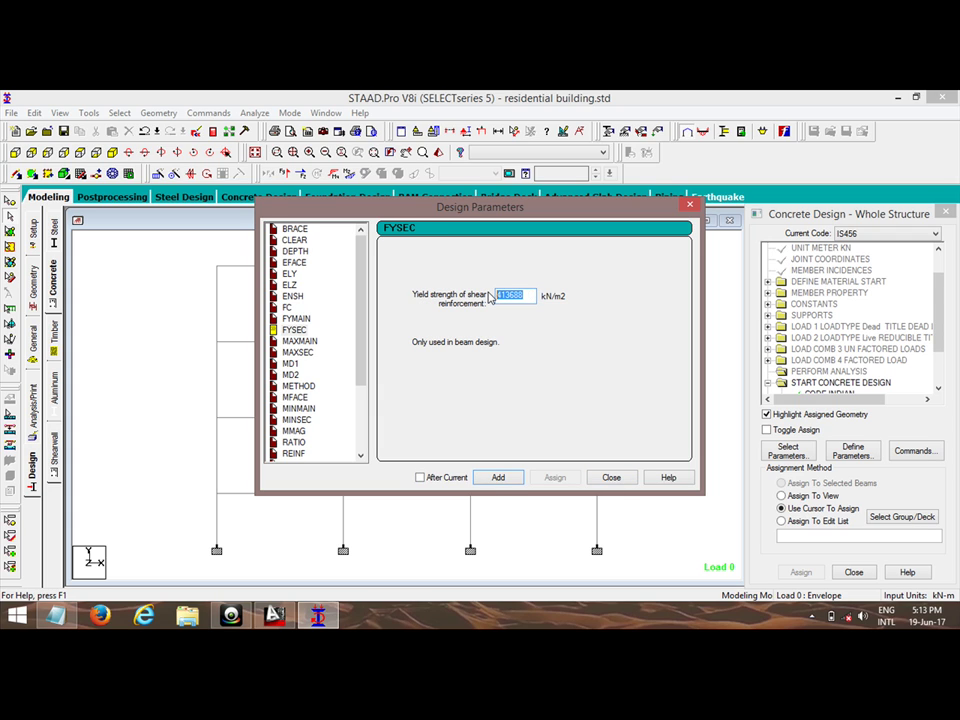
type("415000")
left_click(488, 478)
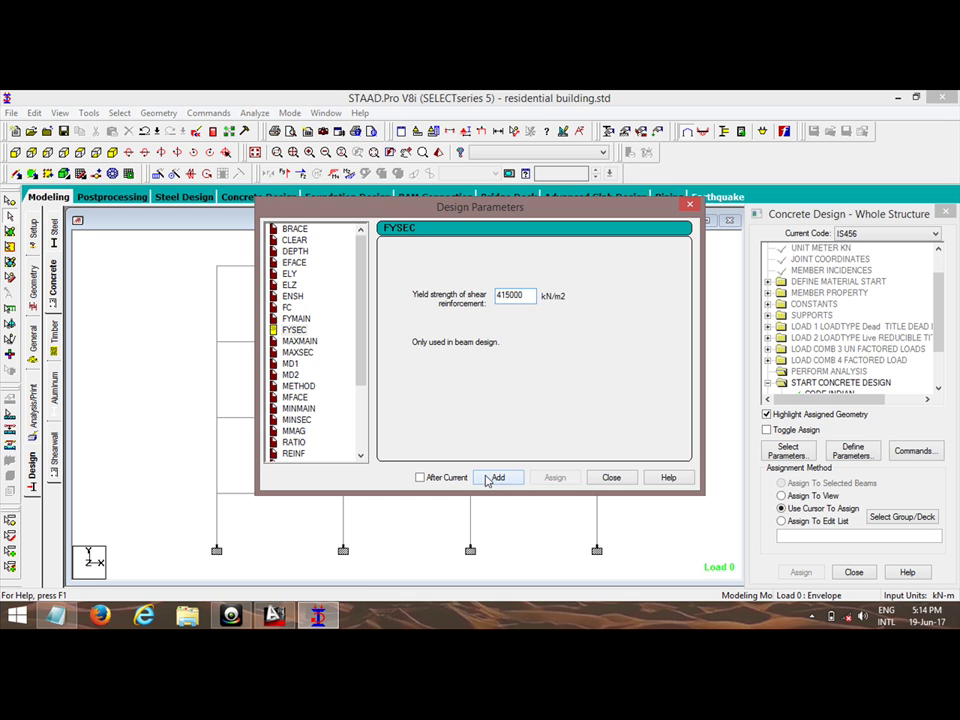
- Add a maximum main reinforcement size (MAXMAIN) of 25 mm and a maximum secondary reinforcement size (MAXSEC) of 12 mm
left_click(297, 342)
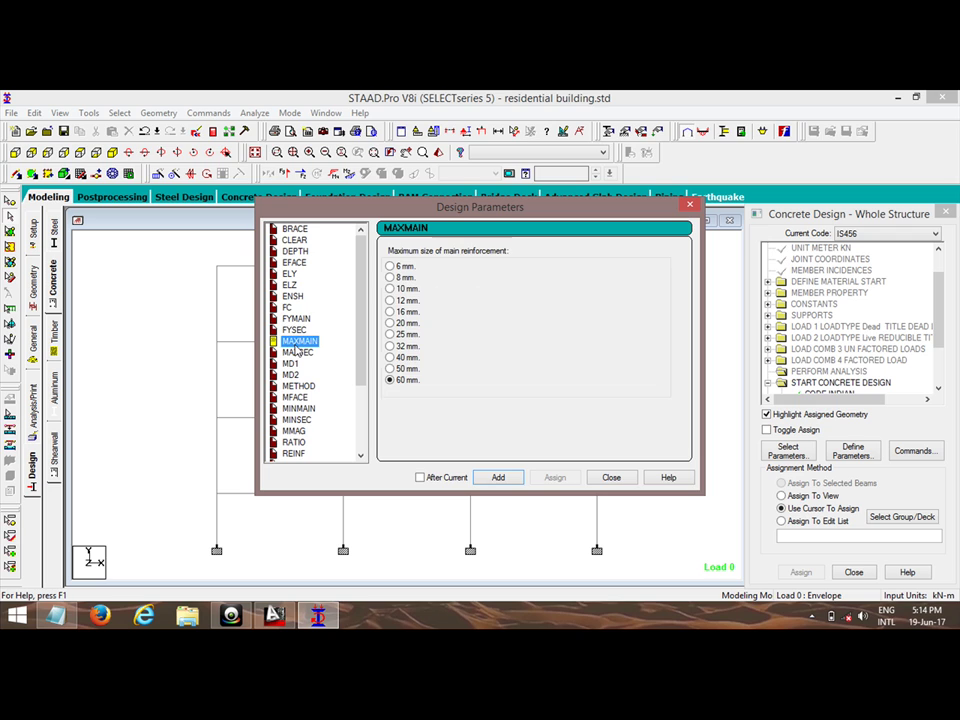
left_click(393, 335)
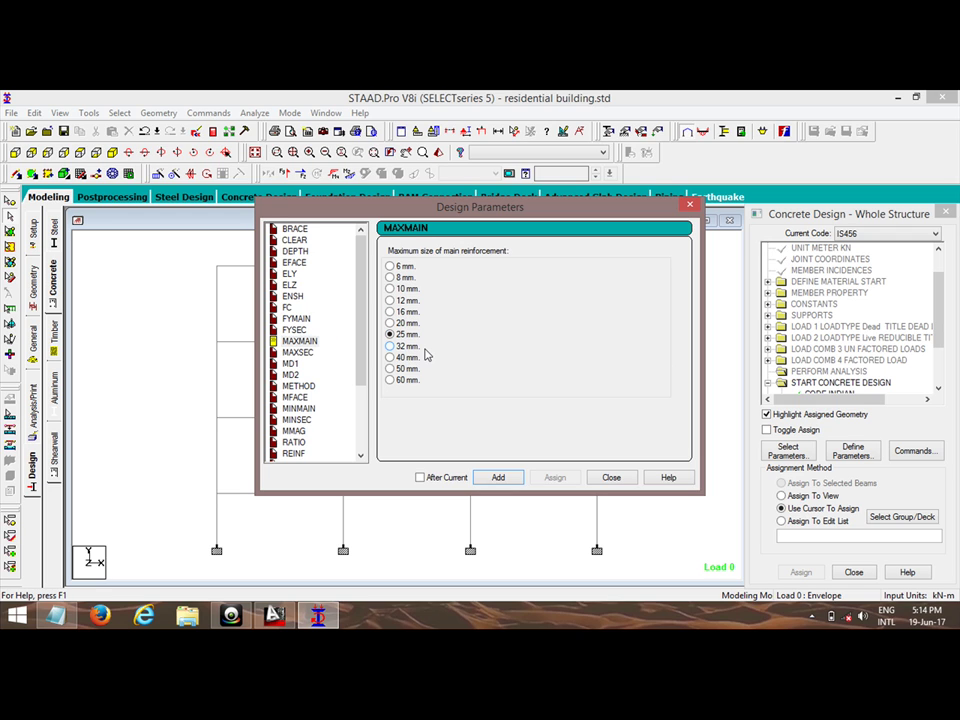
left_click(500, 478)
left_click(297, 352)
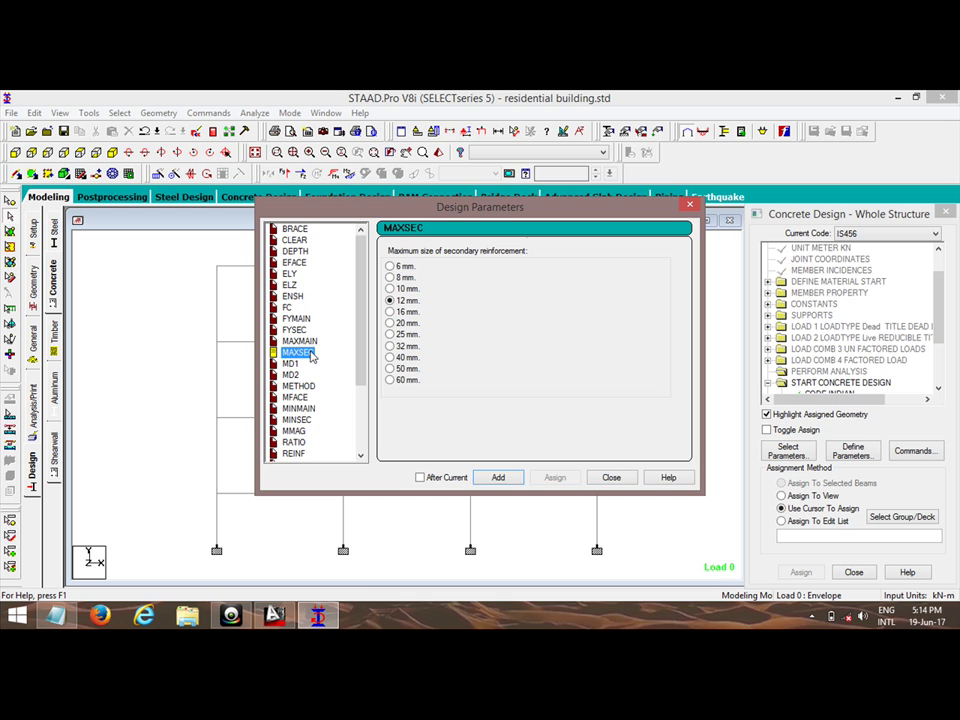
left_click(390, 312)
left_click(495, 476)
left_click(390, 300)
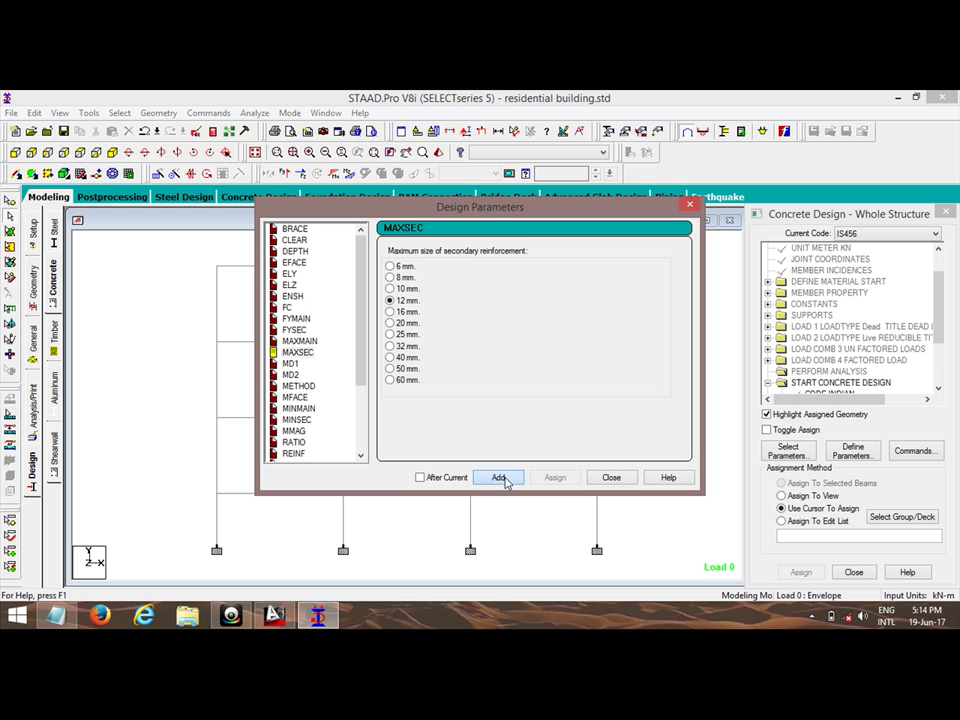
- Add minimum main (MINMAIN) 10 mm and secondary (MINSEC) 8 mm reinforcement sizes, plus a maximum longitudinal reinforcement (RATIO) of 4%
left_click(300, 409)
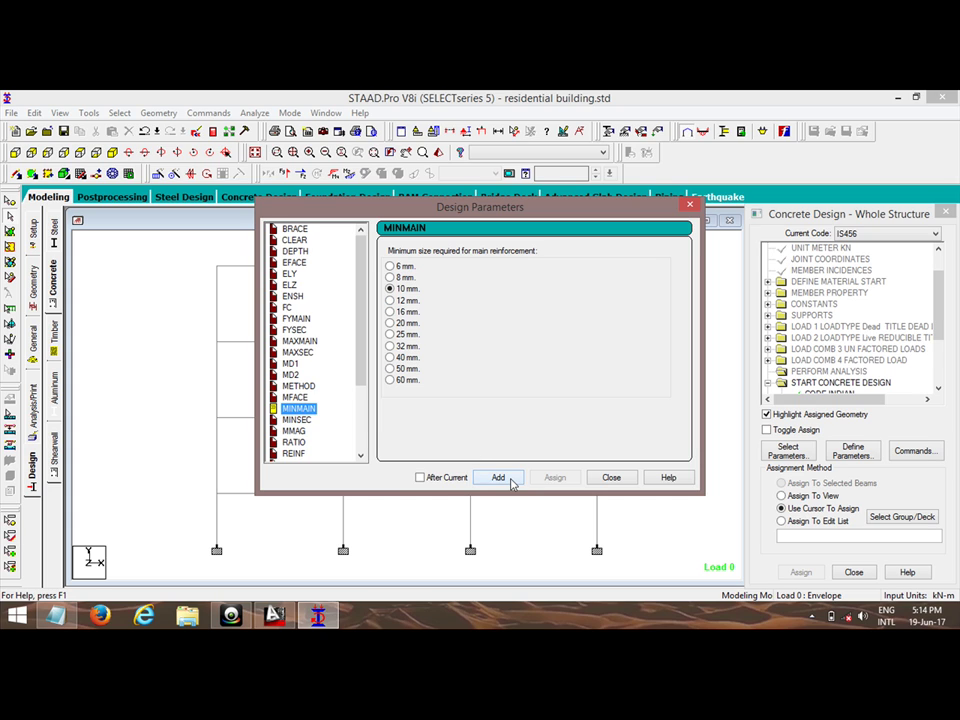
left_click(296, 419)
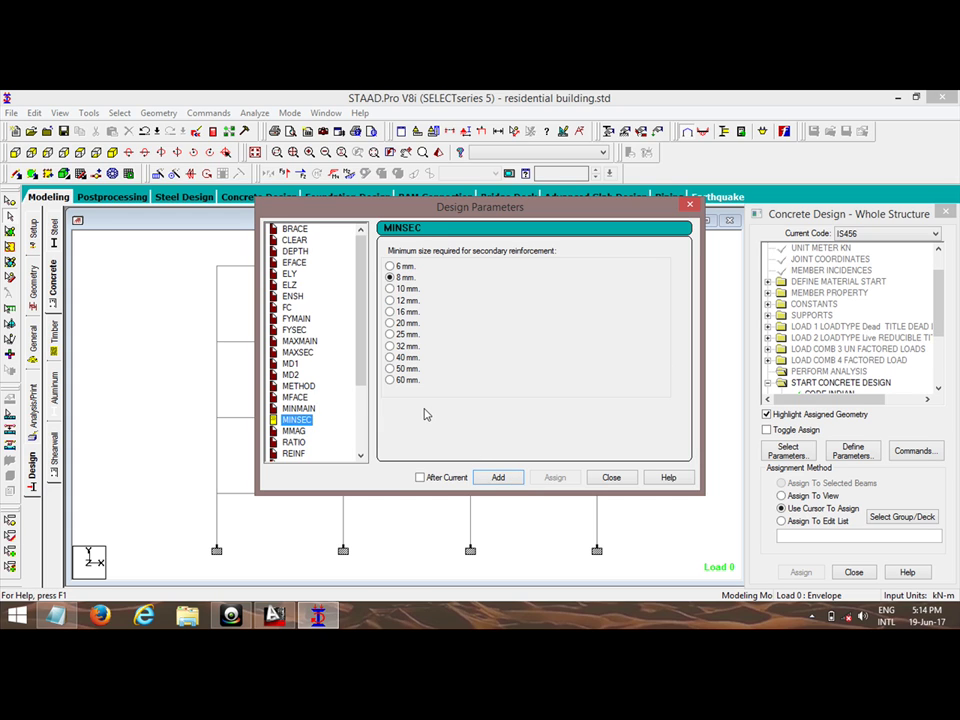
left_click(294, 442)
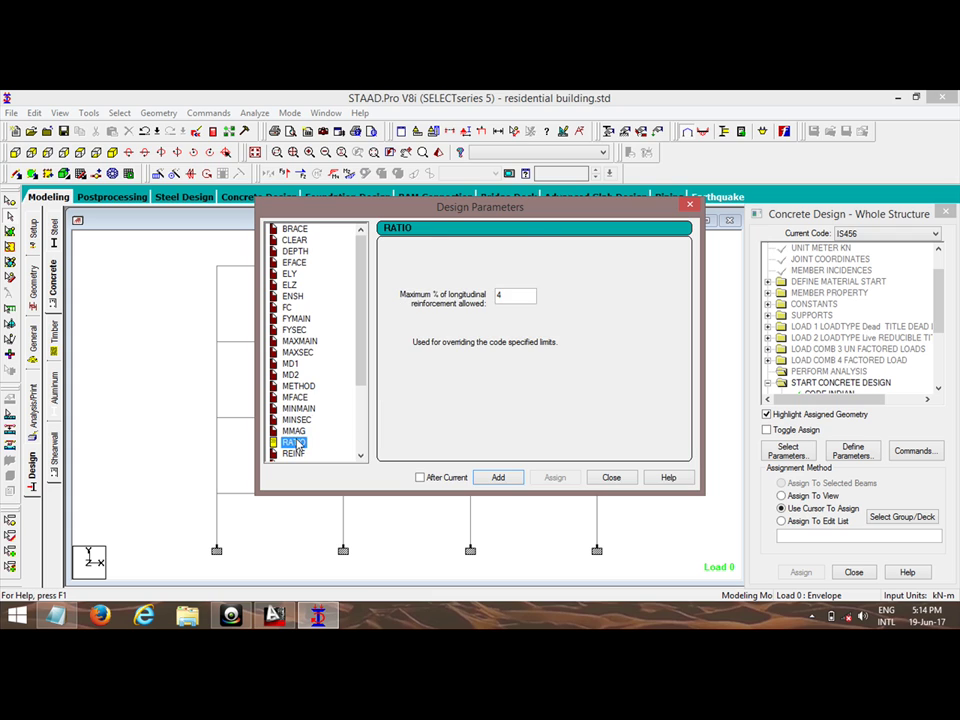
left_click(497, 478)
left_click(692, 205)
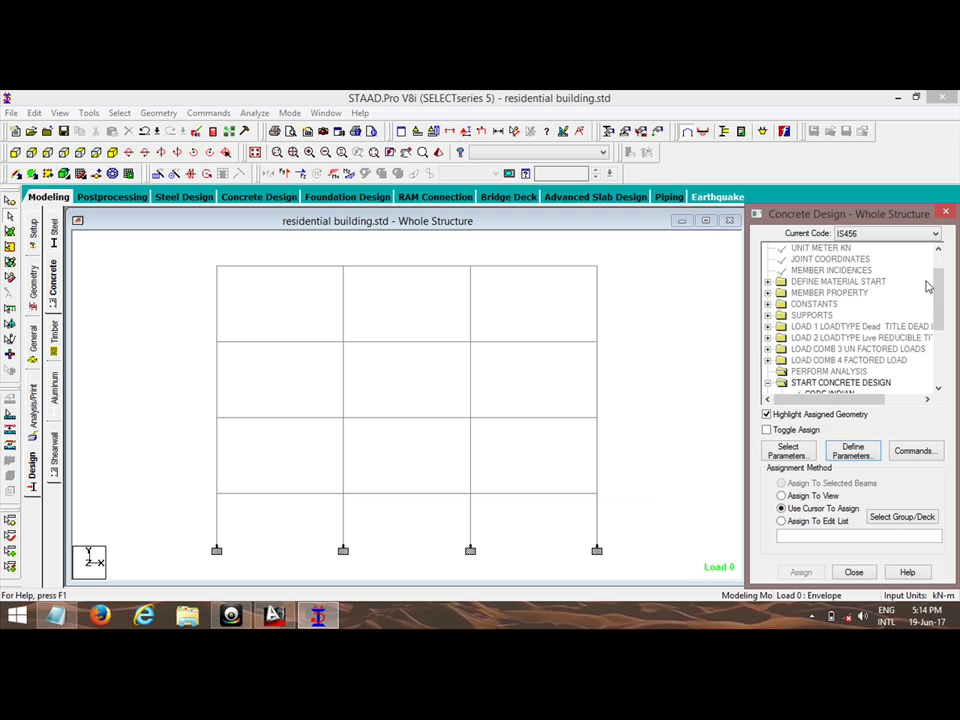
- Assign the FC 25000 and FYMAIN 500000 parameters to the whole structure using Assign To View
scroll(913, 363, "down", 4)
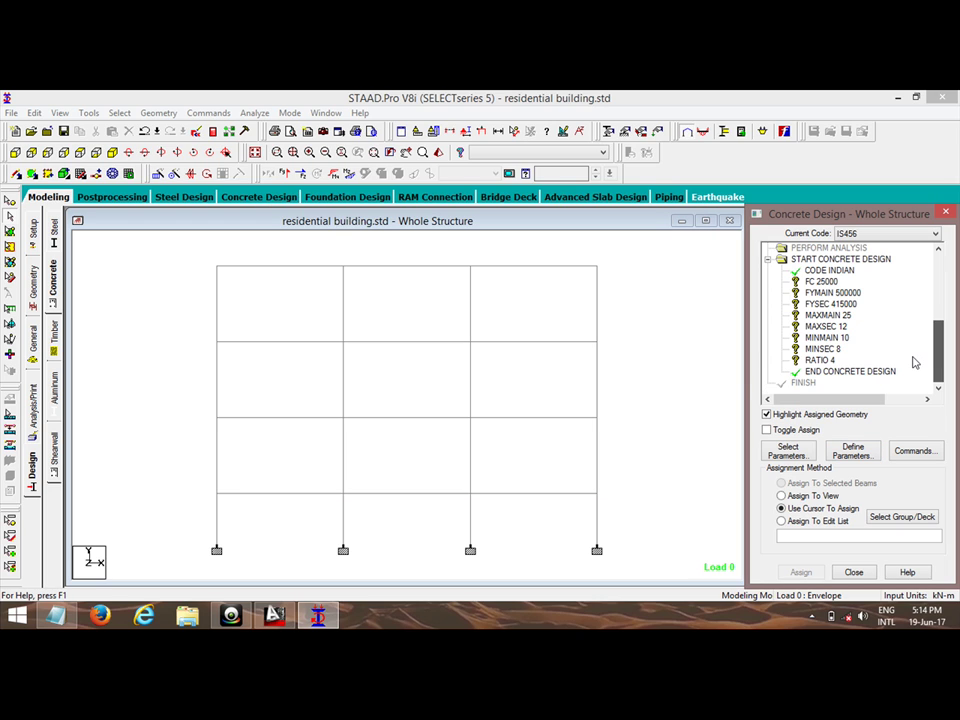
left_click(815, 281)
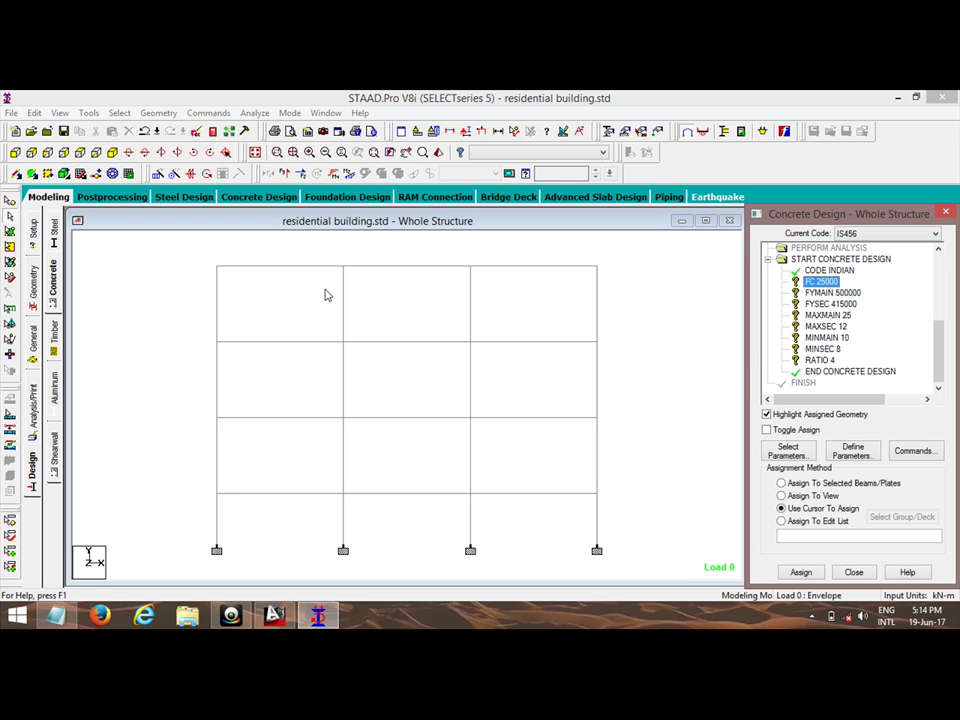
left_click(818, 496)
left_click(801, 573)
left_click(851, 433)
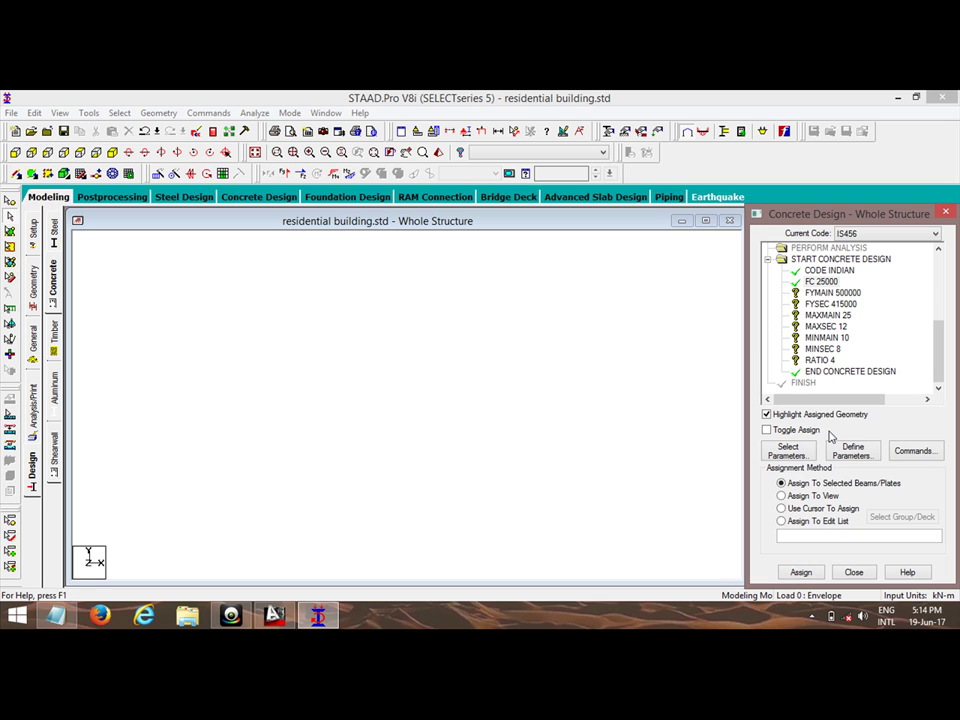
left_click(831, 292)
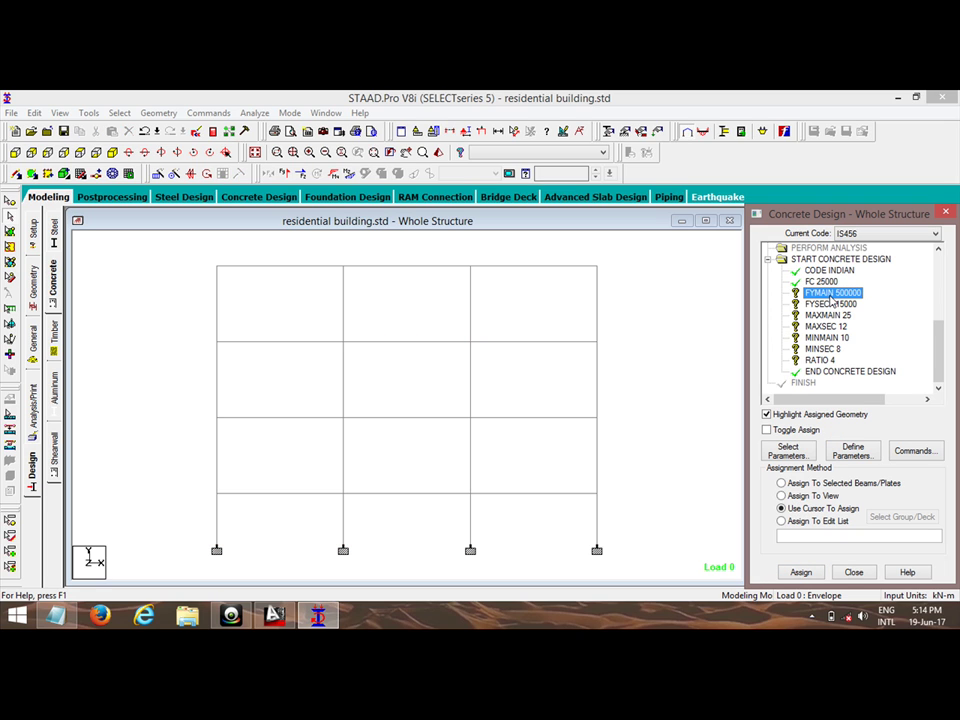
left_click(782, 495)
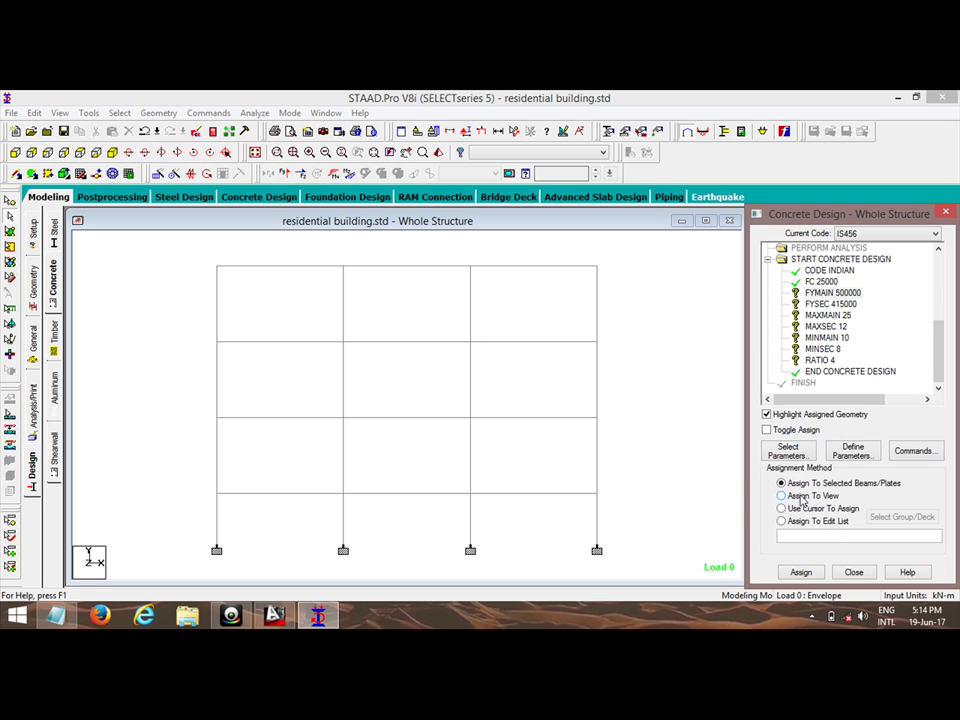
left_click(801, 572)
left_click(851, 435)
- Assign the FYSEC 415000 and MAXMAIN 25 parameters to all members in the view
left_click(830, 303)
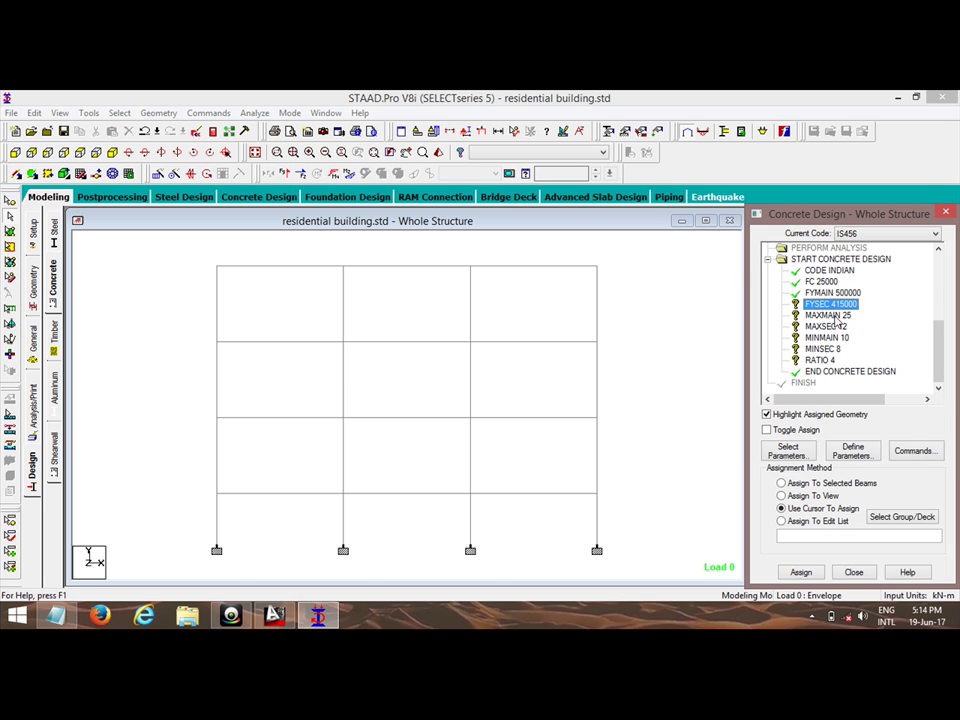
left_click(800, 495)
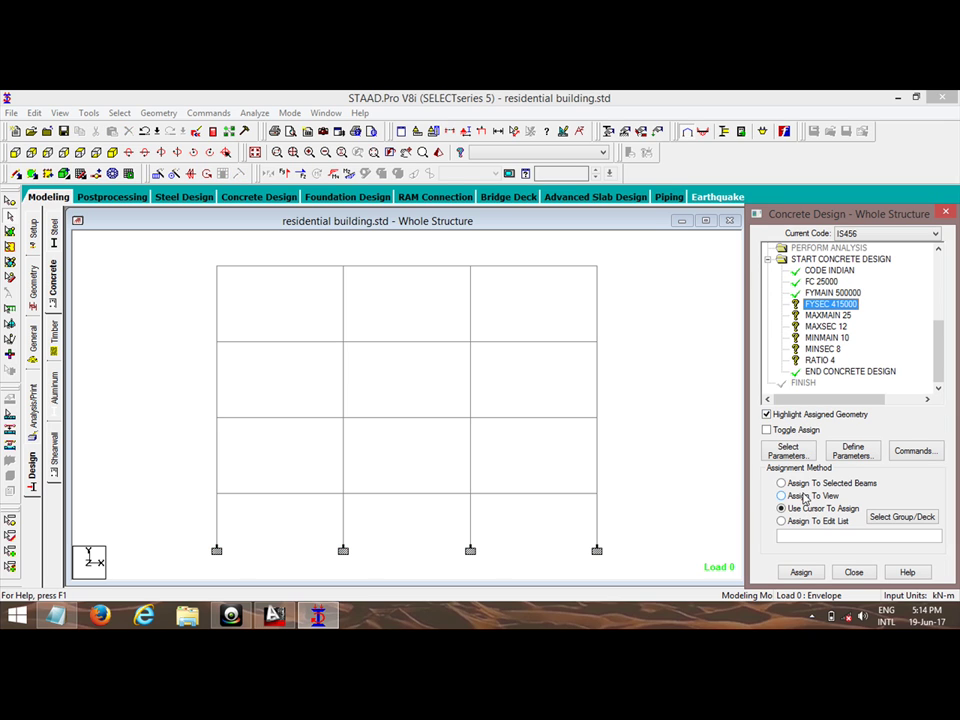
left_click(799, 572)
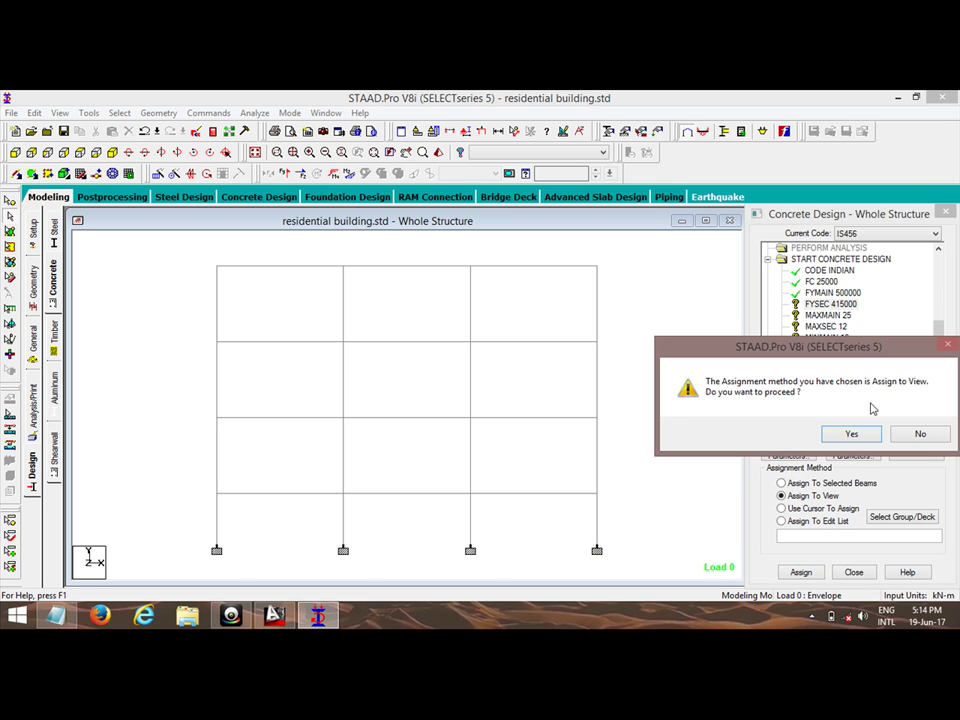
left_click(835, 314)
left_click(806, 494)
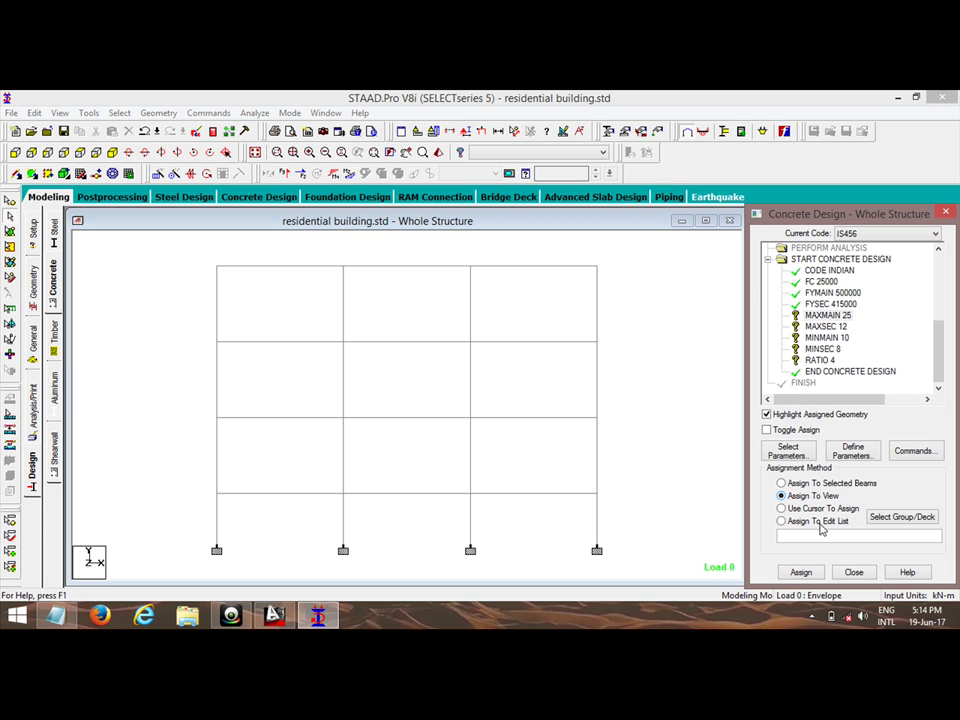
left_click(801, 572)
left_click(851, 434)
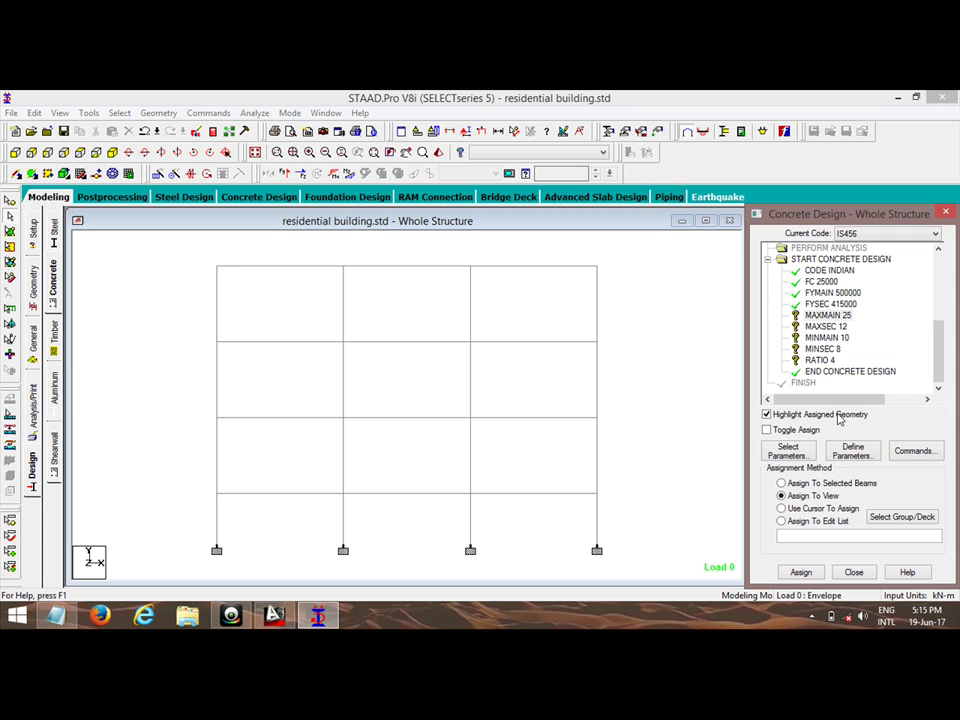
- Assign the MAXSEC 12 and MINMAIN 10 parameters to all members in the view
left_click(820, 327)
left_click(781, 495)
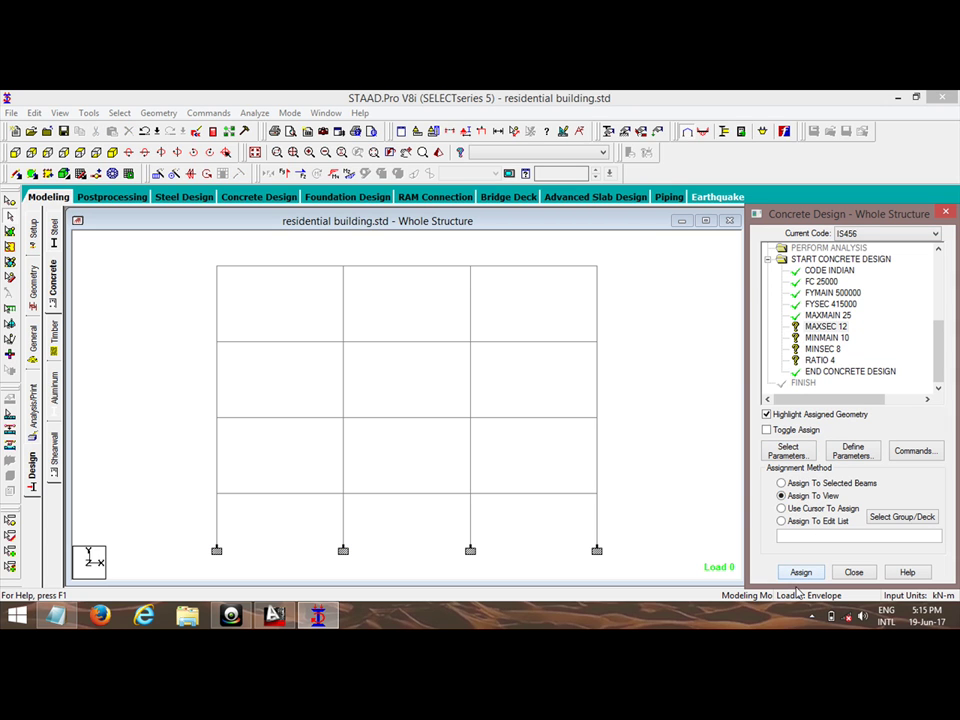
left_click(799, 573)
left_click(850, 433)
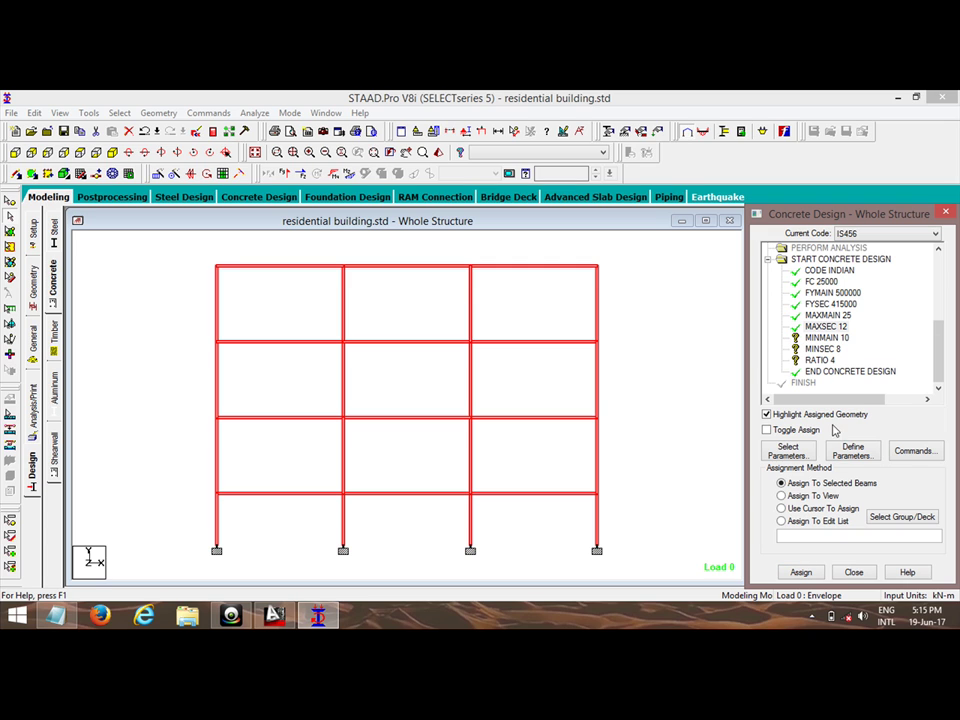
left_click(826, 338)
left_click(781, 495)
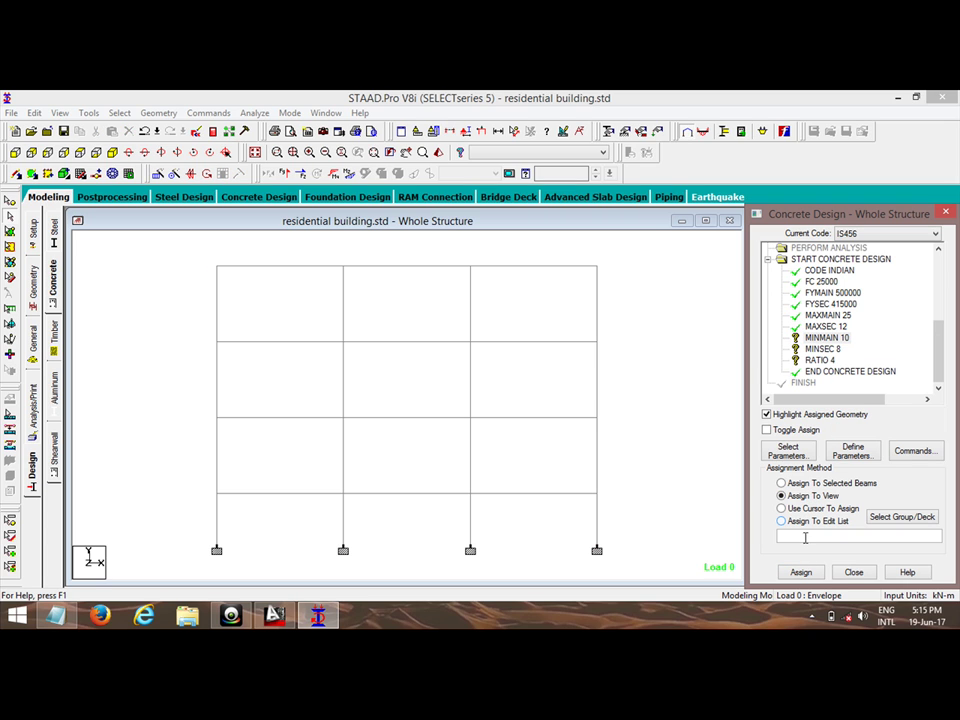
left_click(801, 571)
left_click(850, 433)
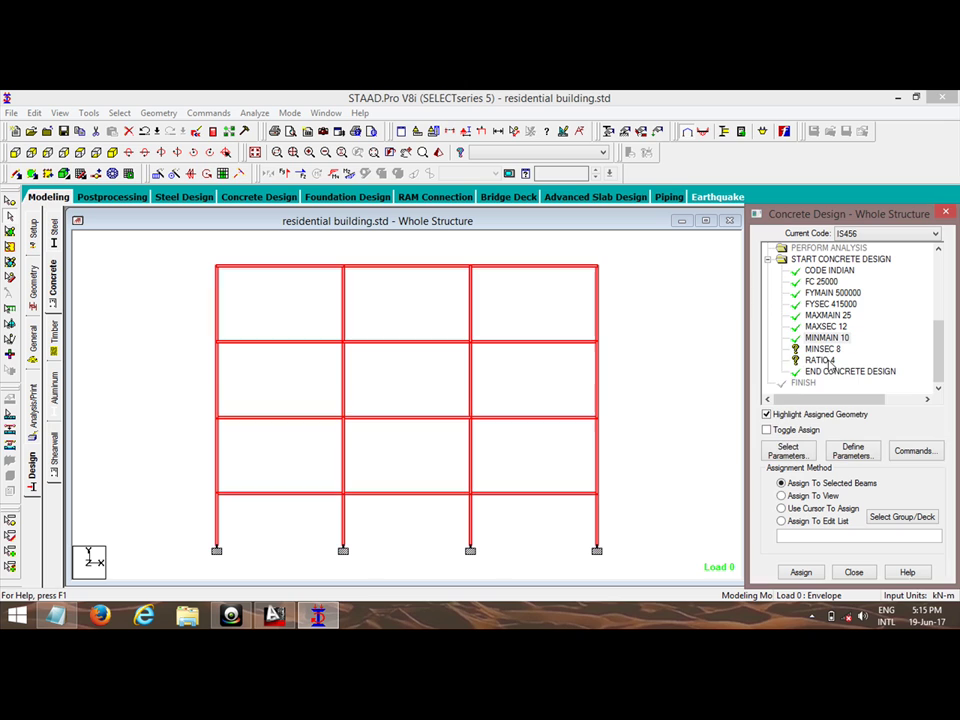
- Assign the MINSEC 8 and RATIO 4 parameters to all members in the view
left_click(822, 349)
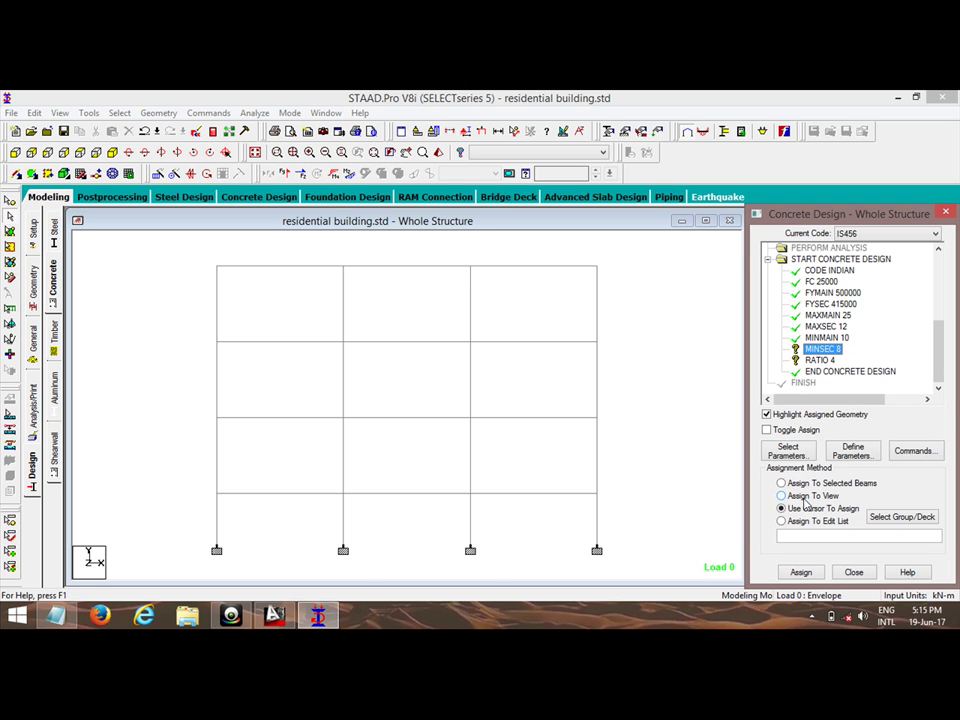
left_click(781, 495)
left_click(801, 572)
left_click(851, 433)
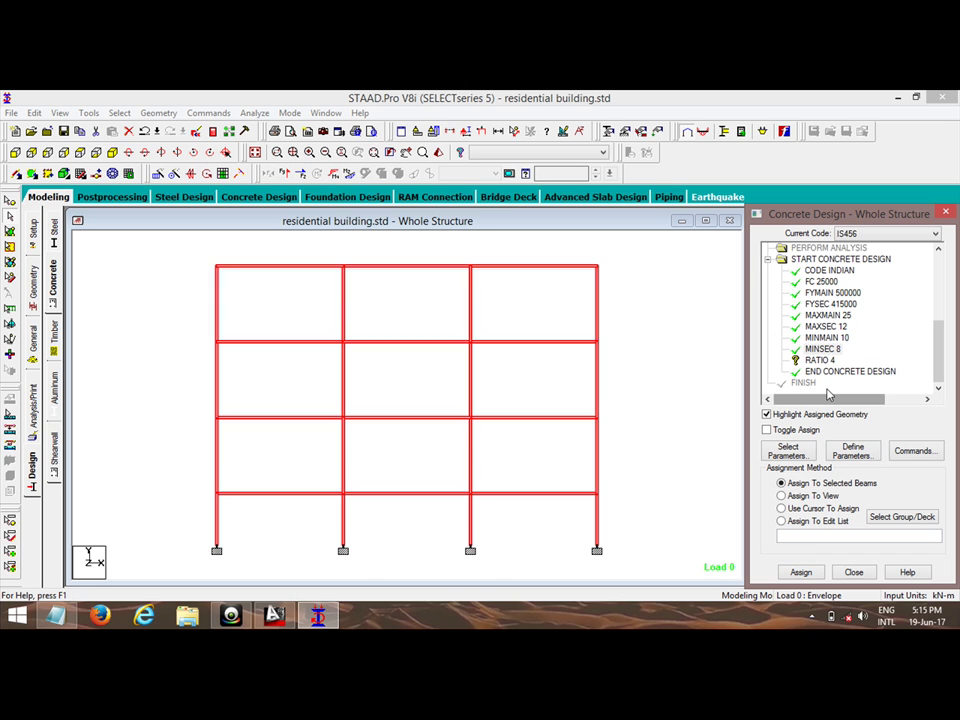
left_click(820, 360)
left_click(781, 495)
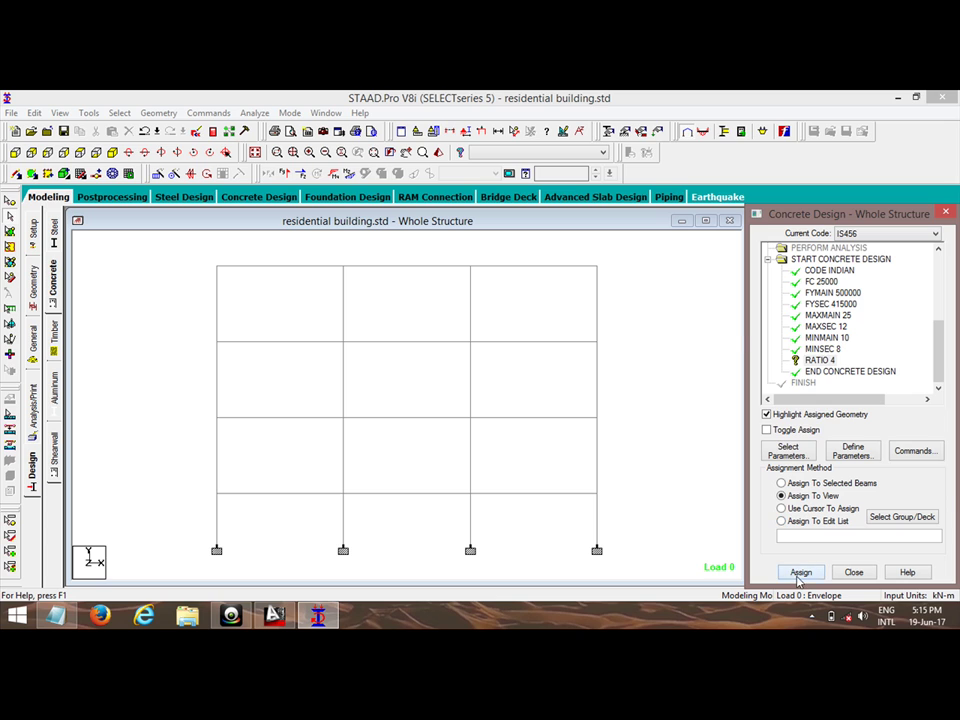
left_click(801, 572)
left_click(851, 433)
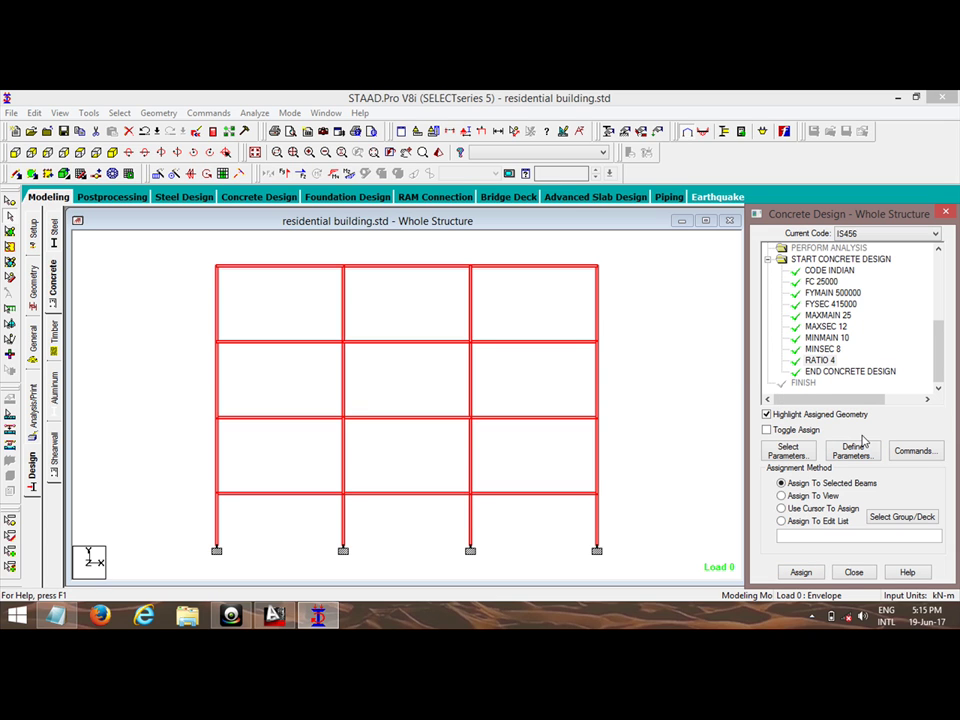
- Add the DESIGN BEAM, DESIGN COLUMN and TAKE OFF commands to the concrete design
left_click(912, 451)
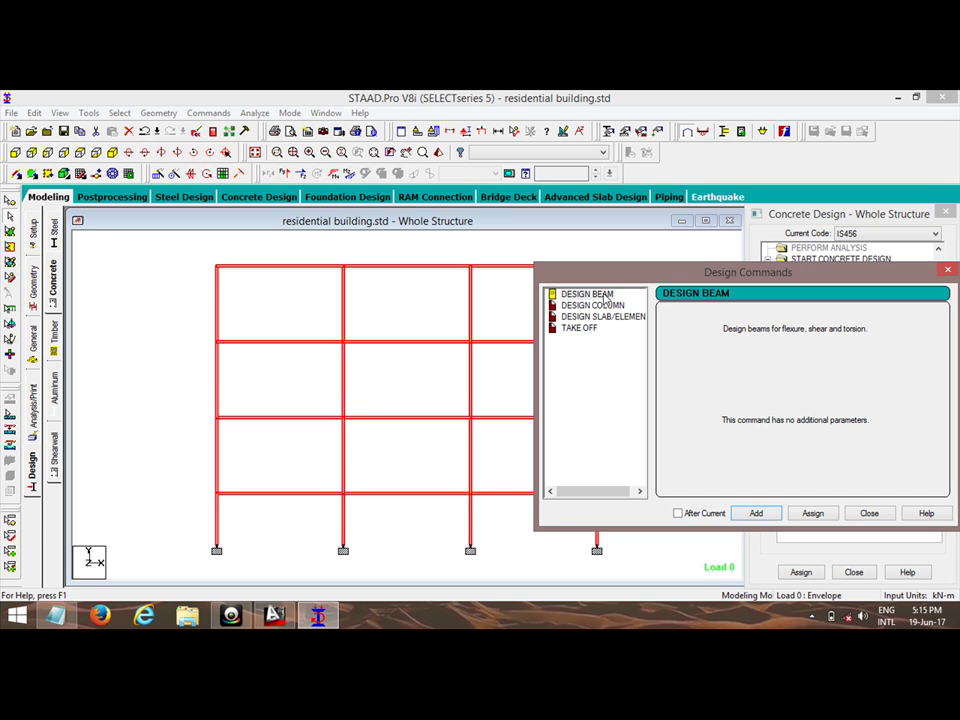
left_click(756, 513)
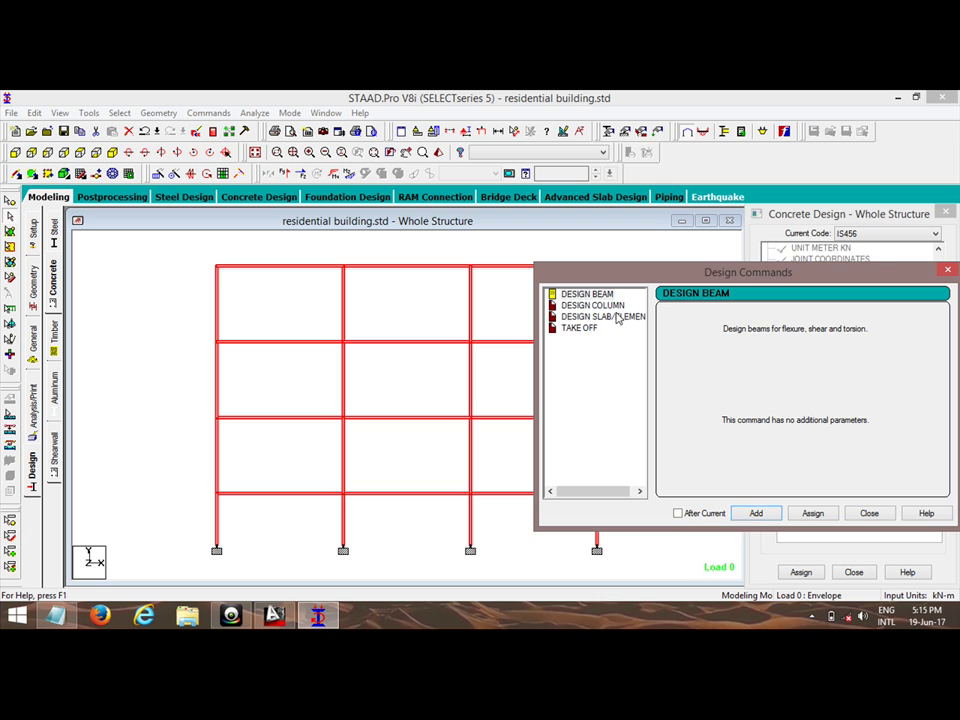
left_click(592, 305)
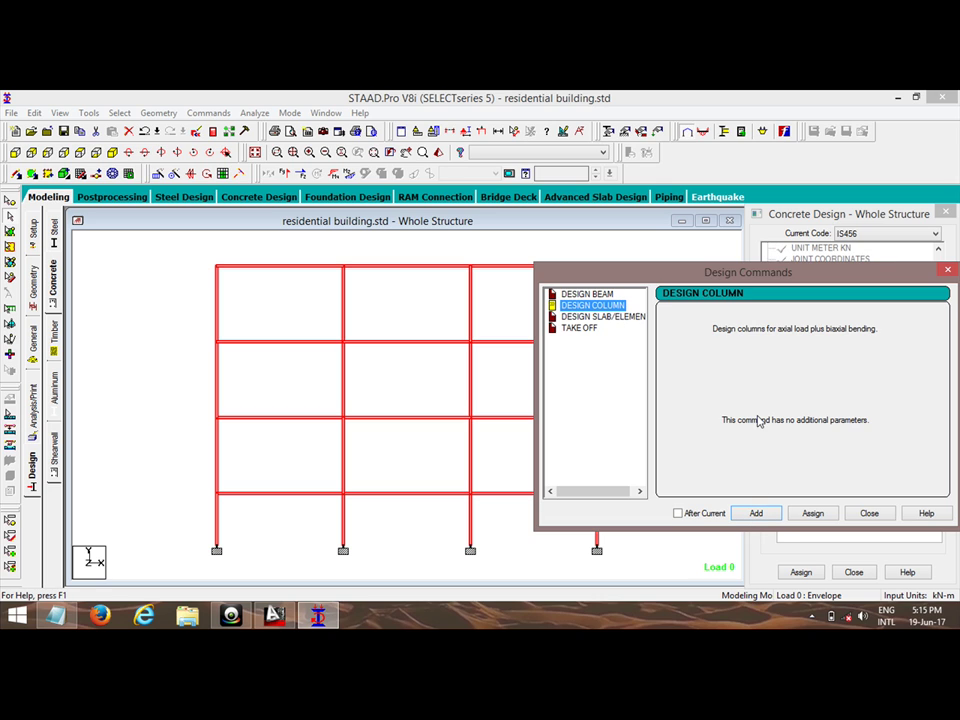
left_click(756, 513)
left_click(580, 328)
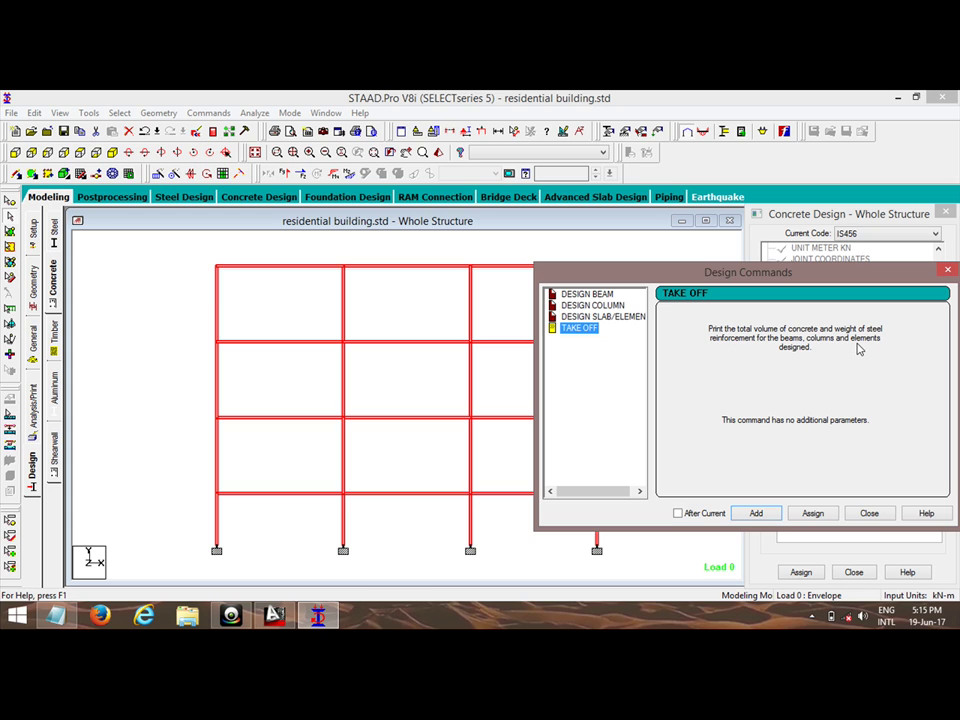
left_click(780, 514)
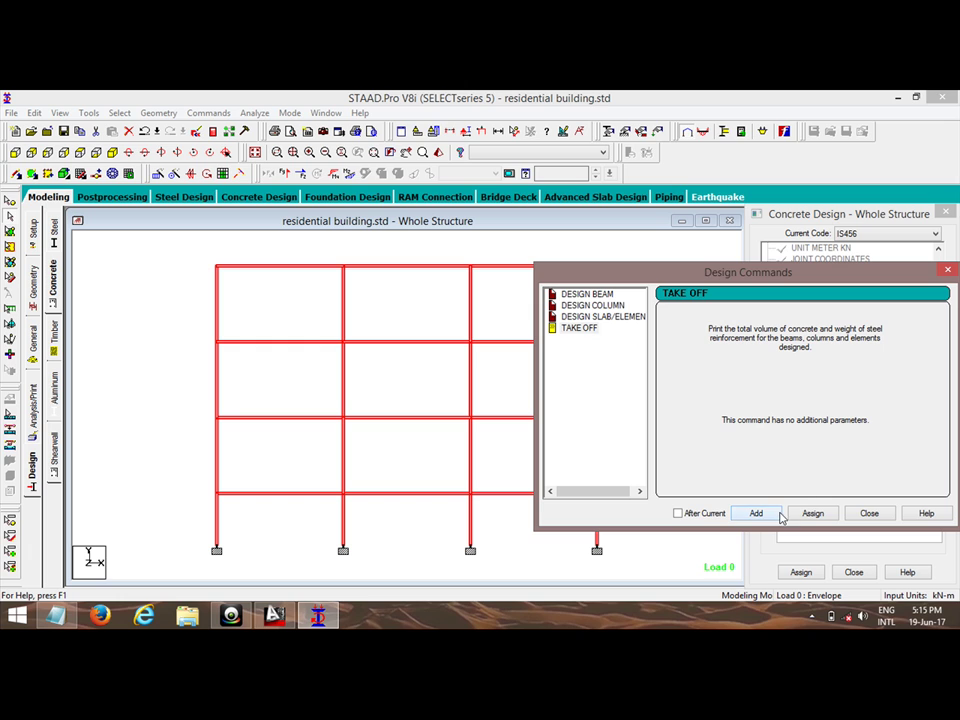
left_click(948, 272)
- Assign the DESIGN BEAM command to the selected horizontal beams at all four floor levels
left_click_drag(940, 292, 943, 374)
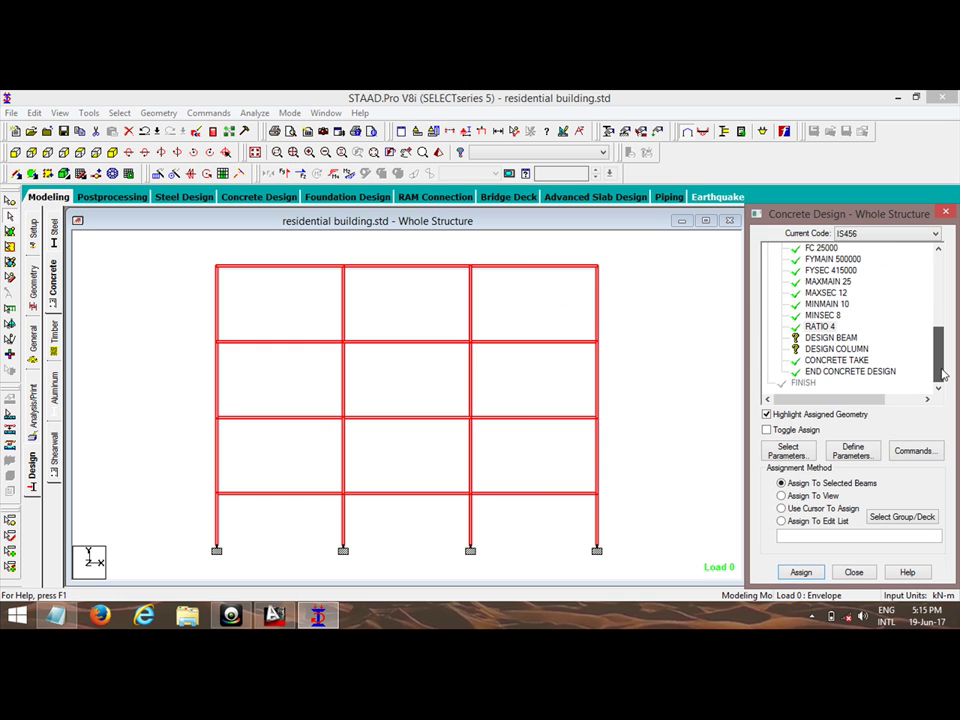
left_click(822, 338)
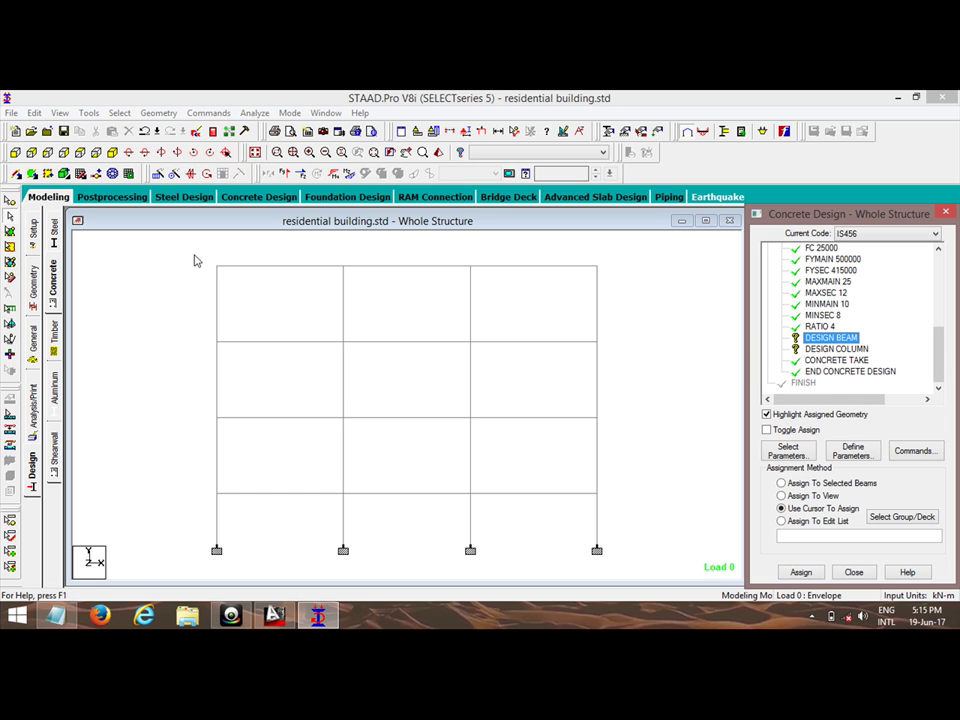
left_click(782, 484)
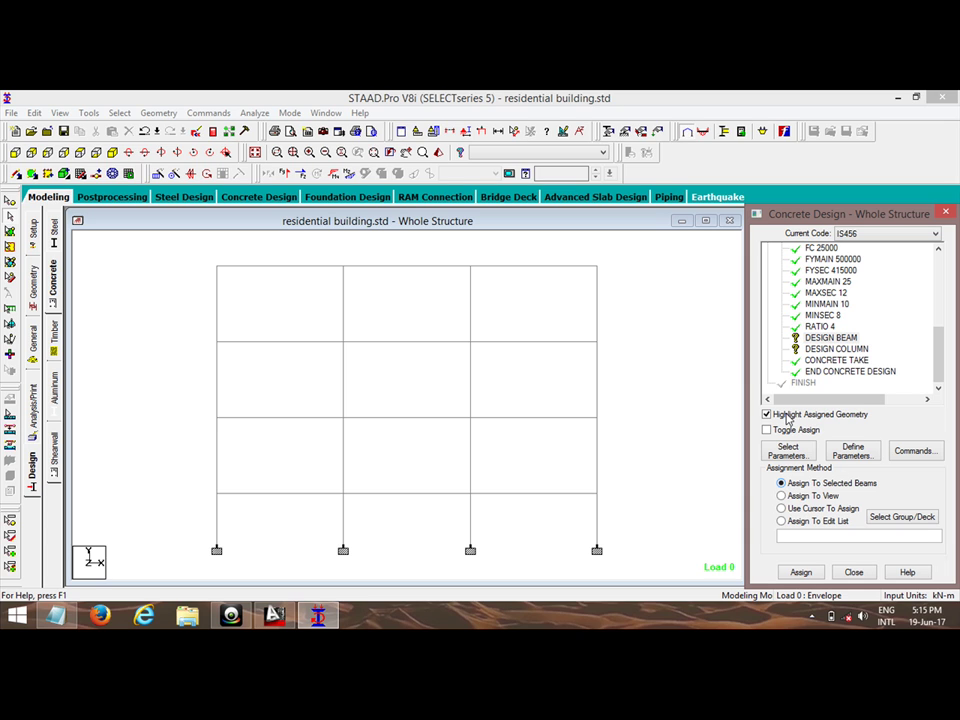
left_click(815, 339)
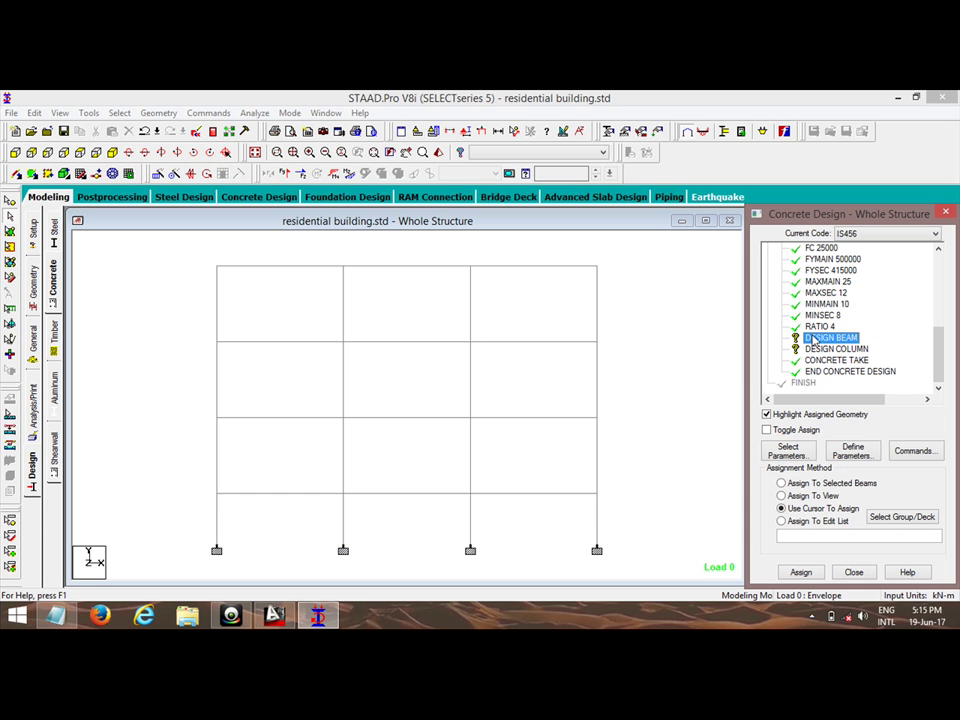
left_click_drag(198, 258, 626, 287)
left_click_drag(215, 331, 617, 345)
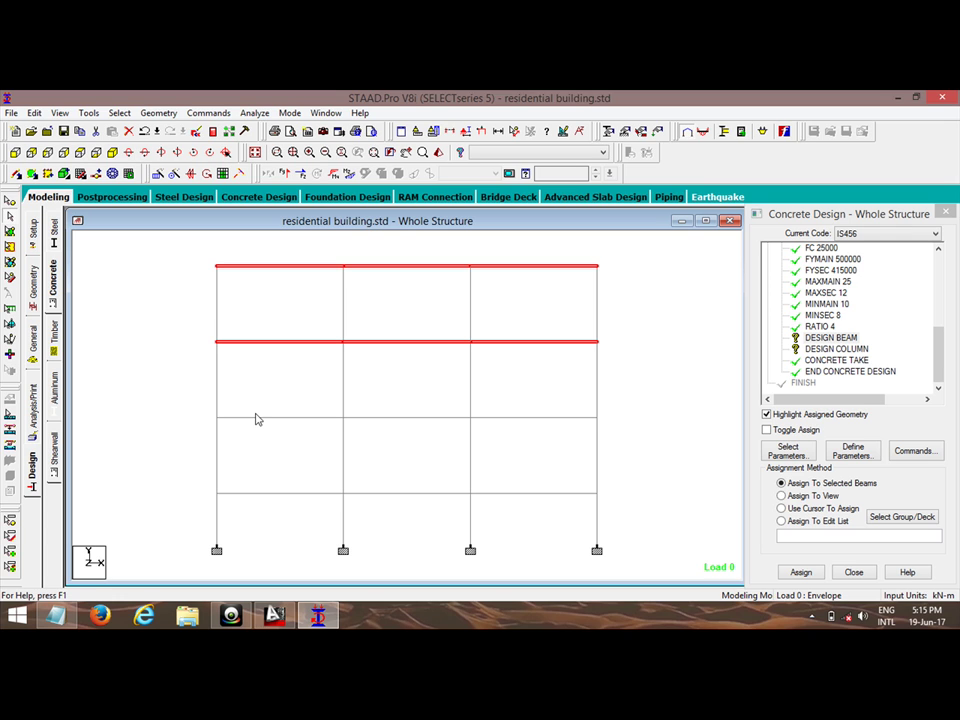
left_click_drag(637, 448, 635, 443)
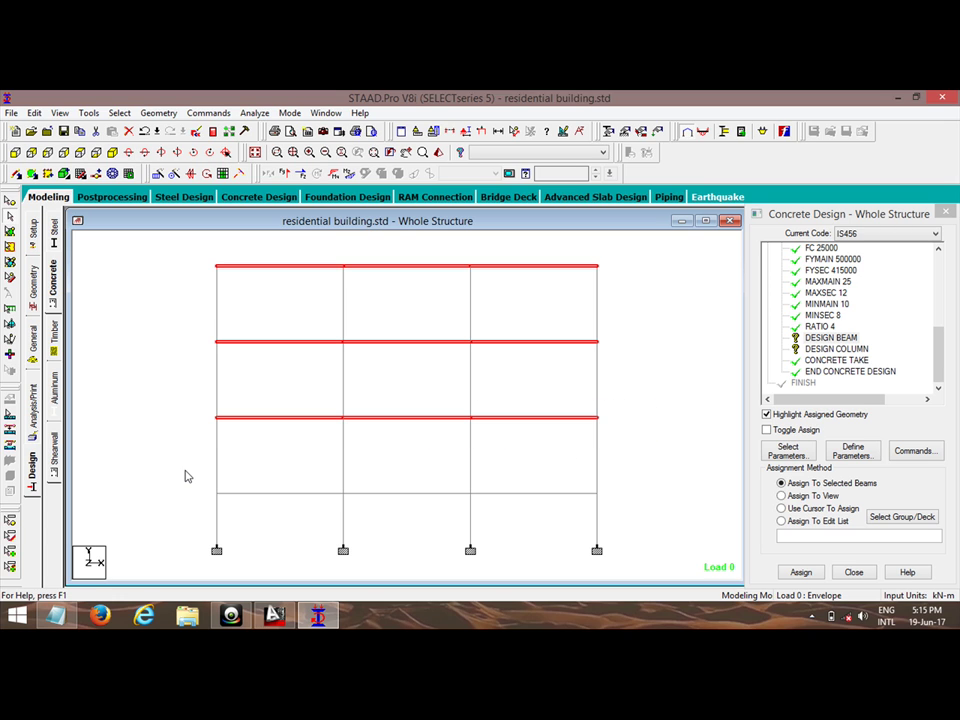
left_click_drag(184, 469, 630, 508)
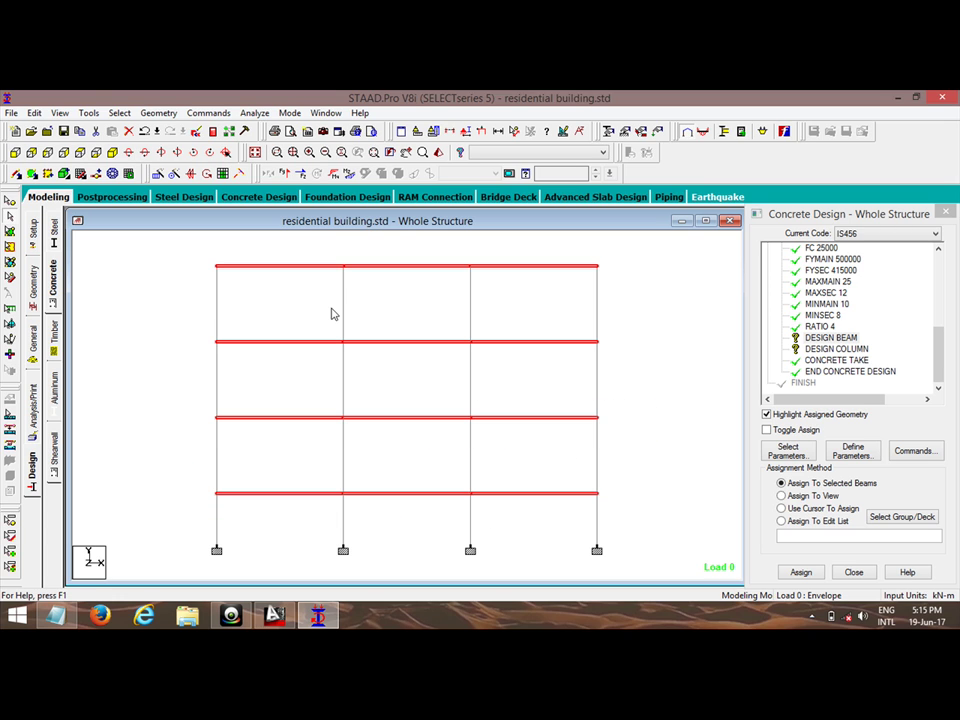
left_click(111, 152)
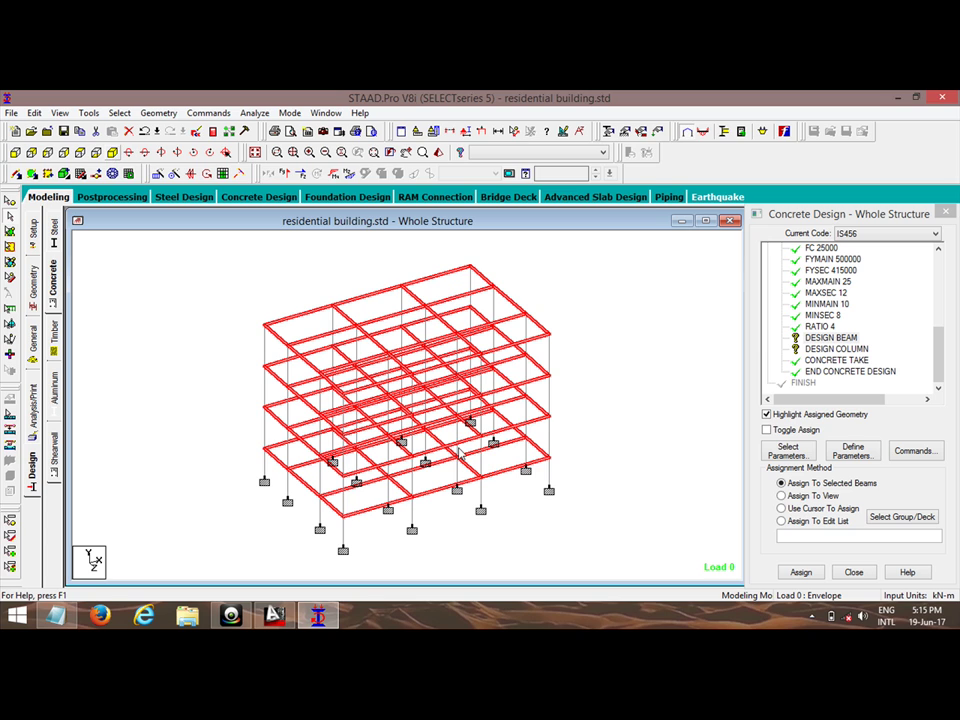
left_click(814, 578)
left_click(851, 433)
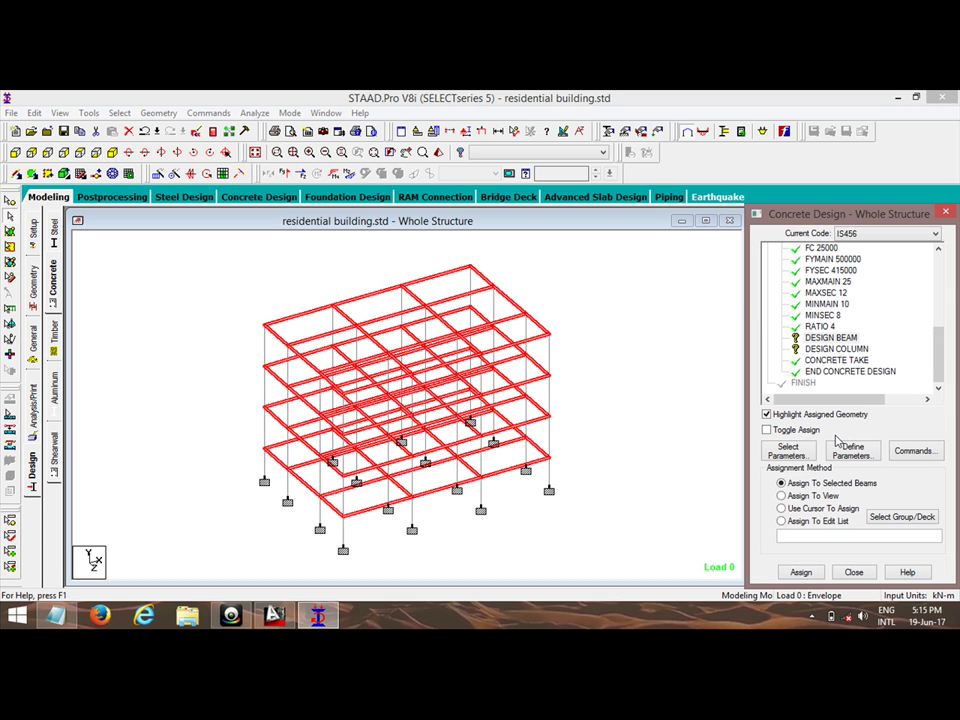
- Assign the DESIGN COLUMN command to all columns by selecting the members parallel to Y, and clear the selection
left_click(812, 349)
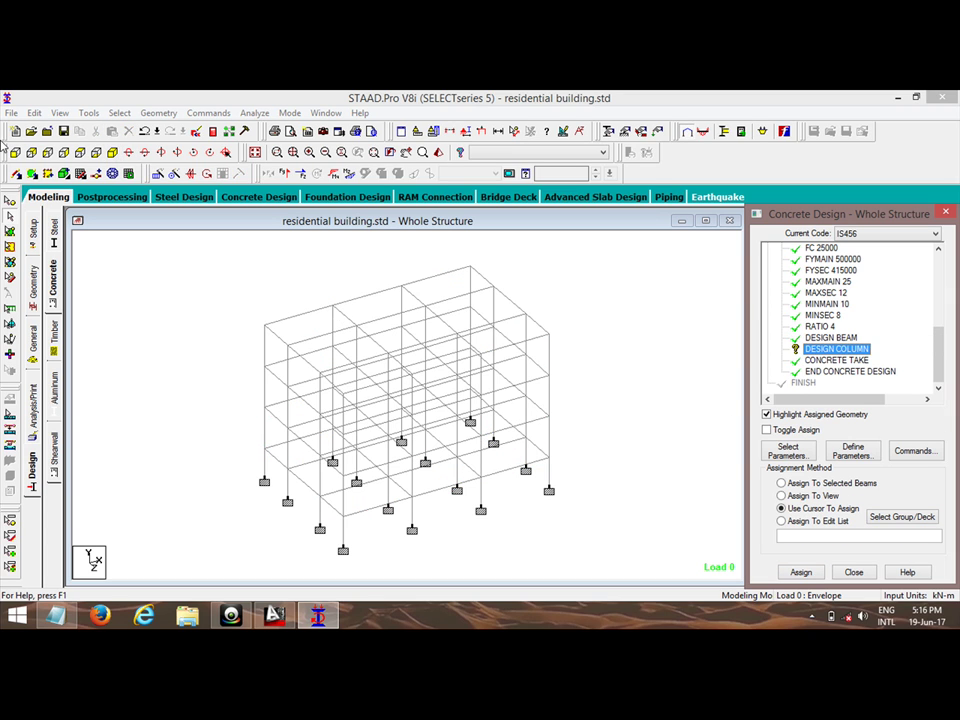
left_click(120, 113)
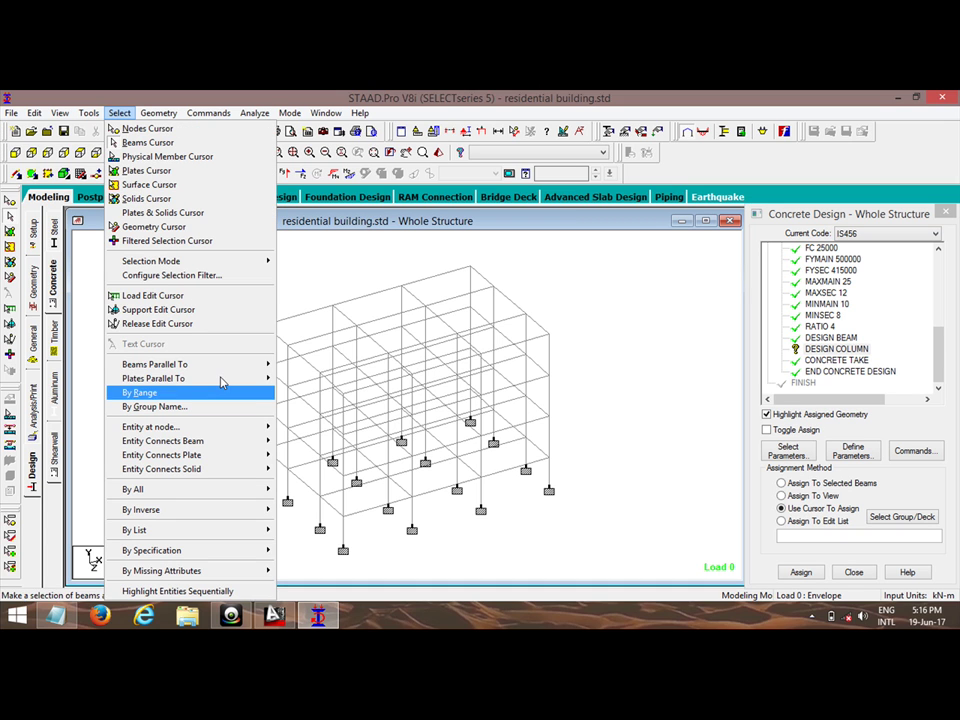
mouse_move(250, 364)
left_click(298, 379)
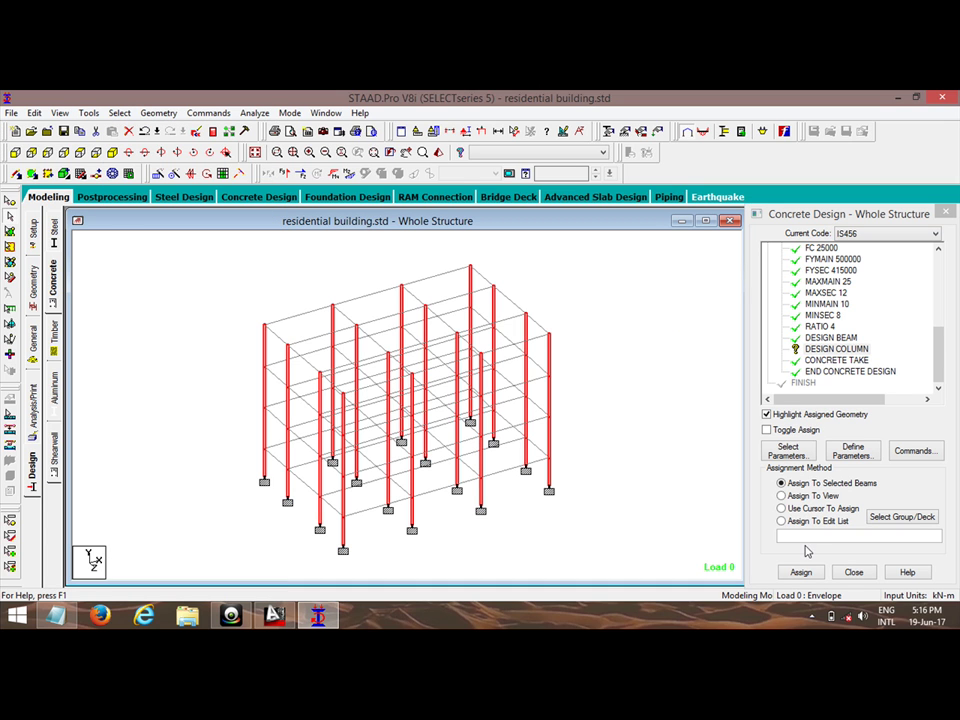
left_click(801, 573)
left_click(851, 434)
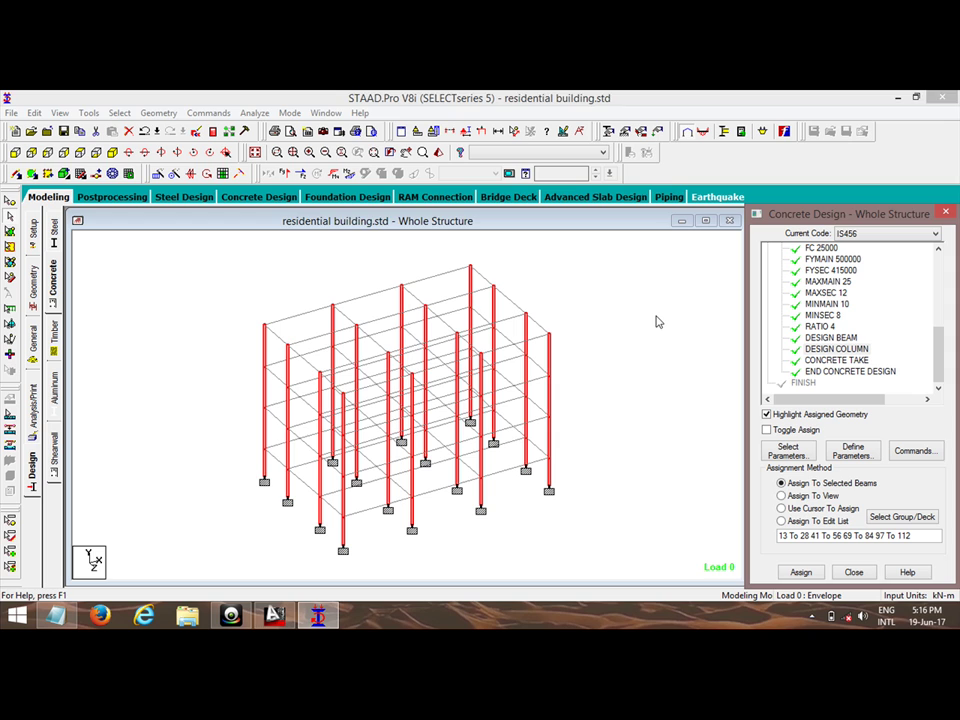
left_click(655, 304)
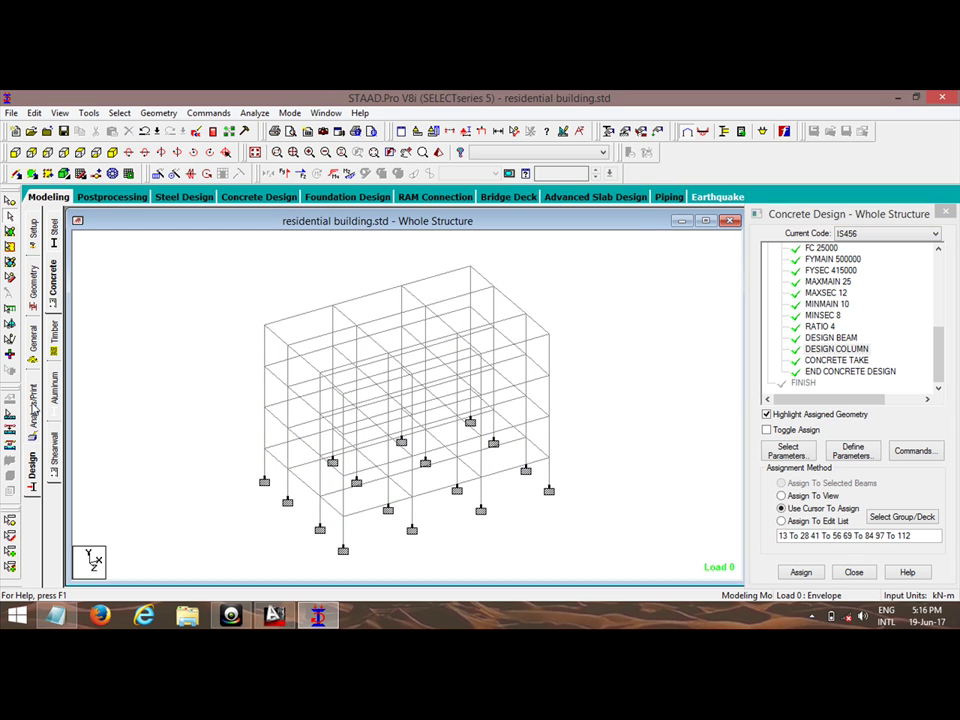
- Add another PERFORM ANALYSIS command with the No Print option after the concrete design
left_click(33, 408)
left_click(437, 501)
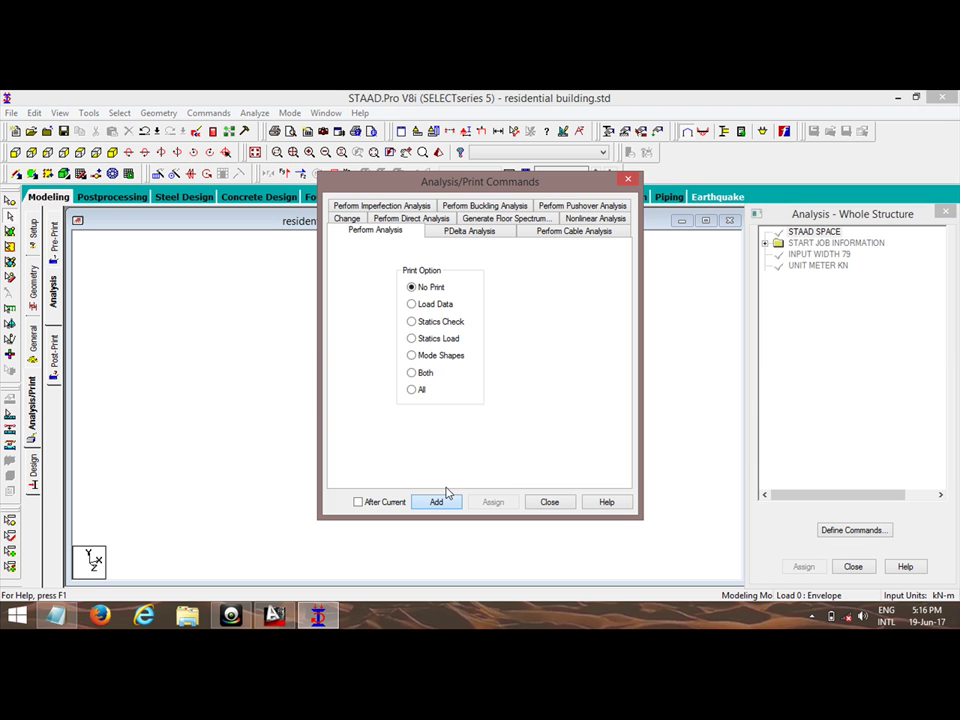
left_click(626, 178)
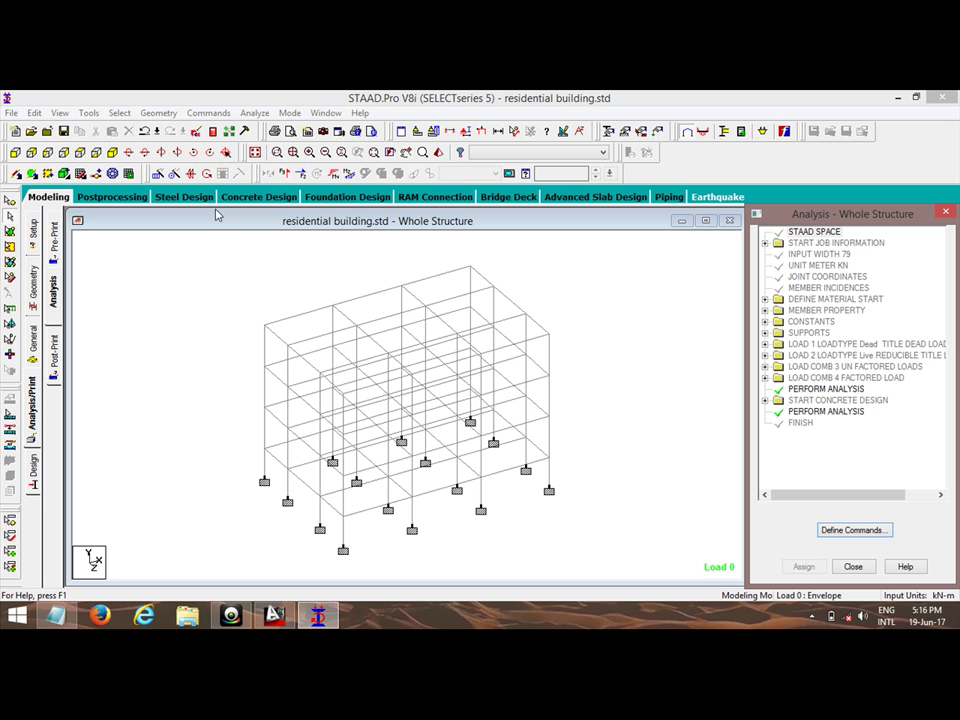
- Run the analysis, saving the modified structure, and open the output file without printing it
left_click(254, 113)
left_click(262, 128)
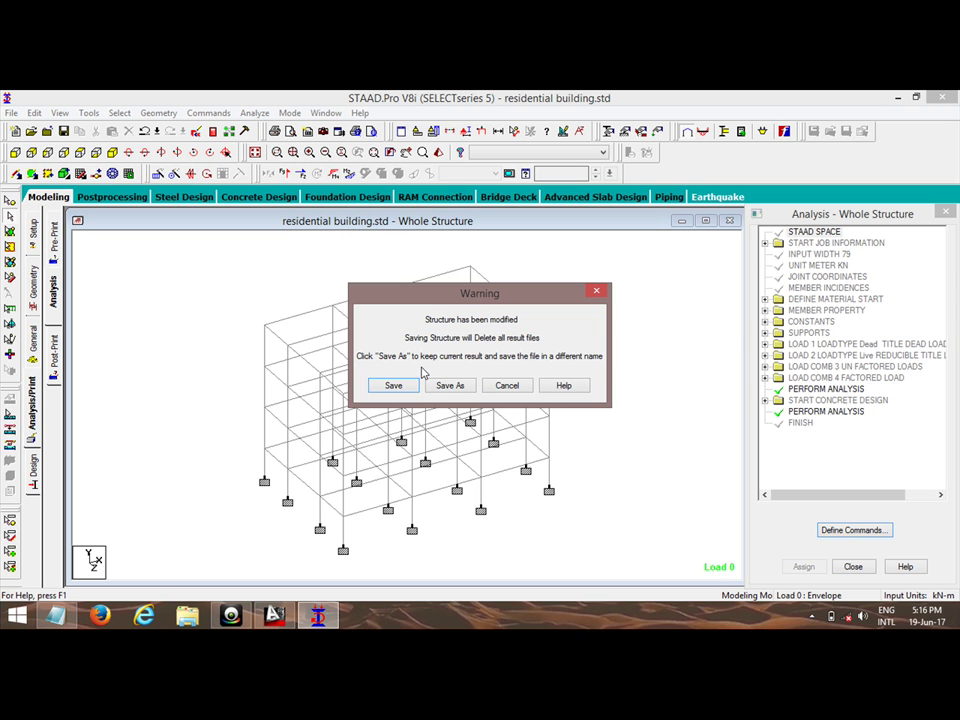
left_click(405, 388)
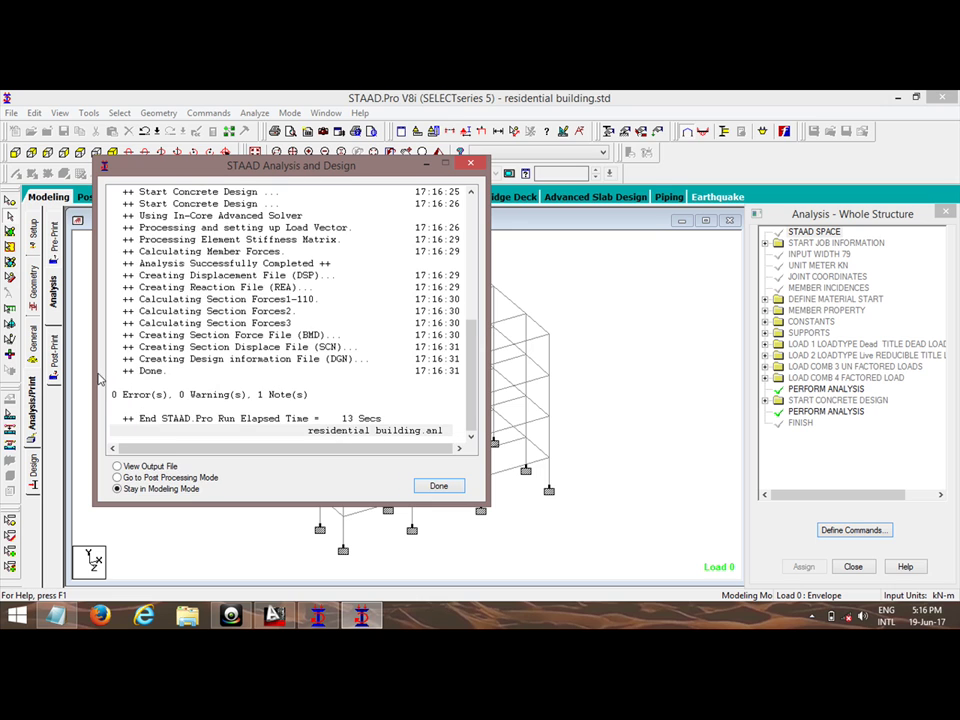
left_click(148, 467)
left_click(441, 486)
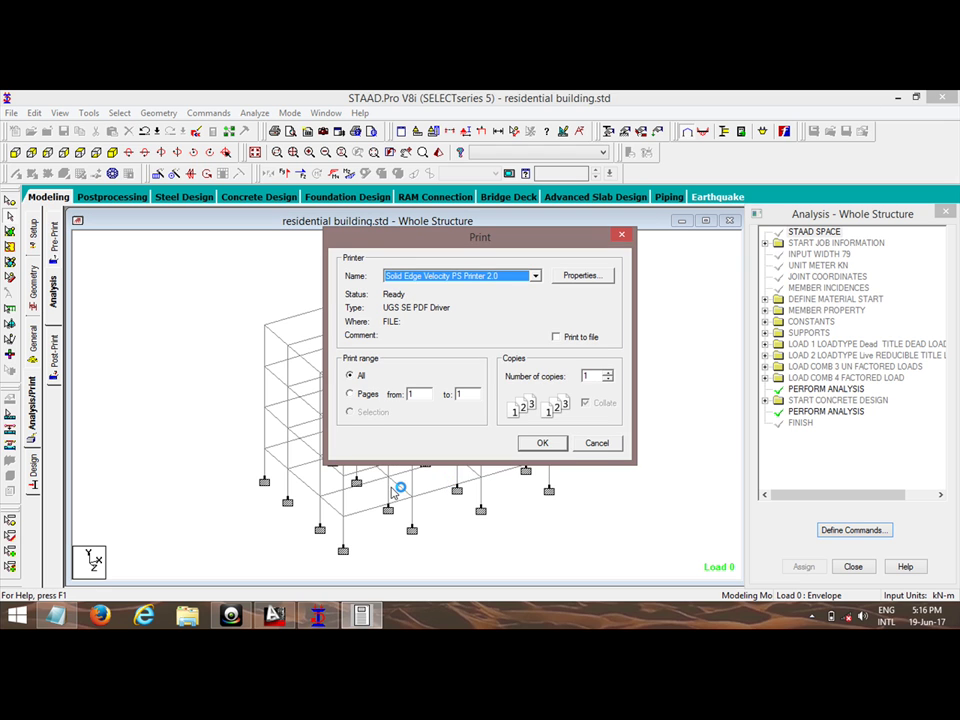
left_click(595, 442)
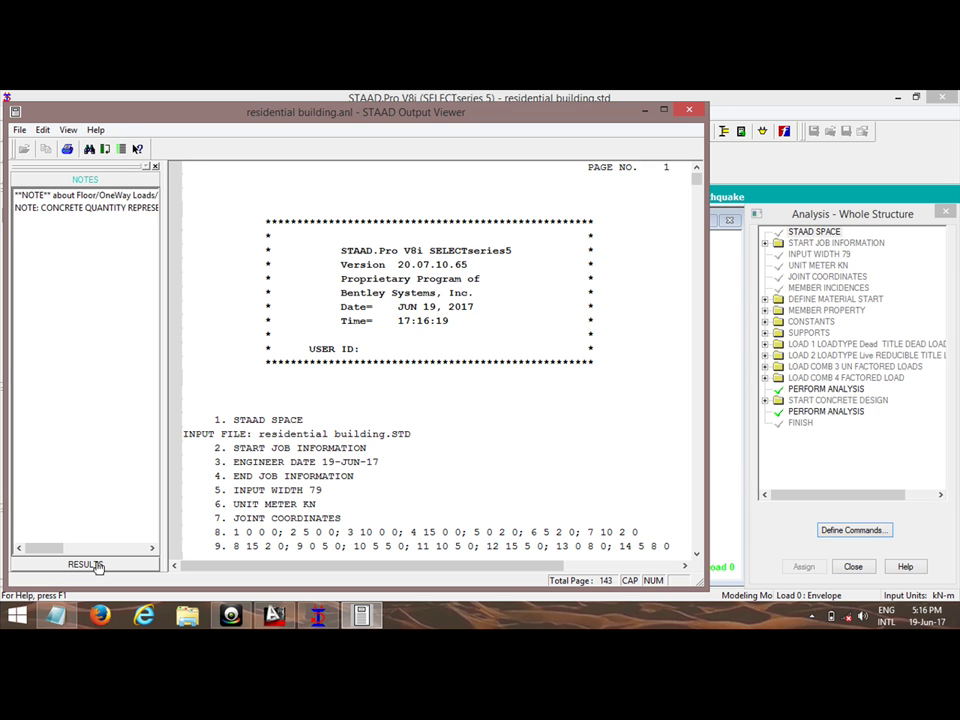
- Examine the beam design results in the concrete design output, including required and provided reinforcement and shear design
left_click(97, 565)
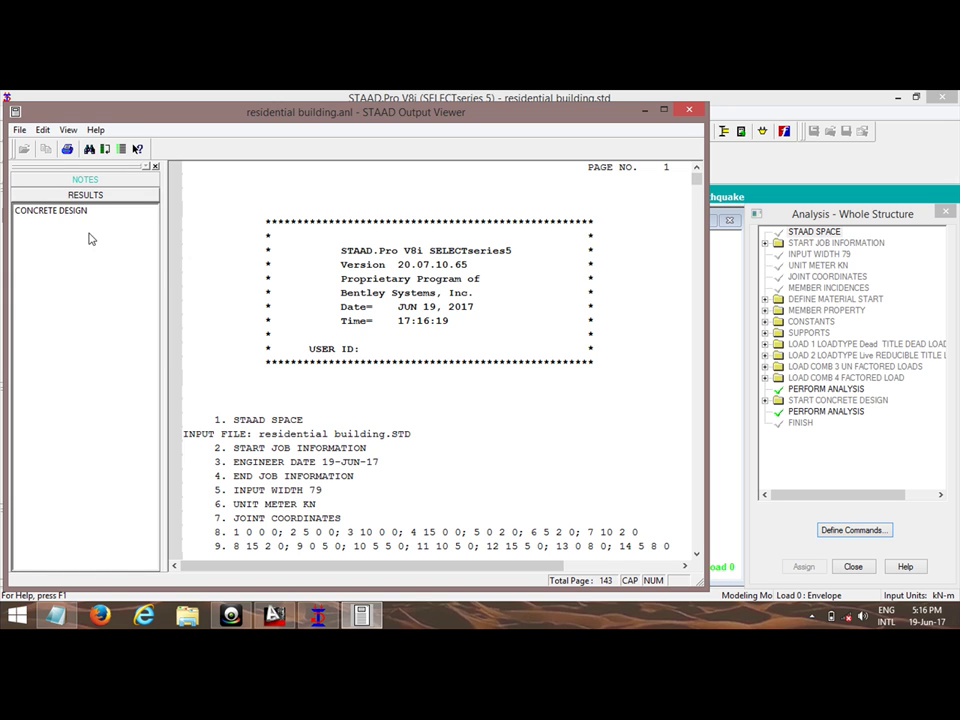
left_click(62, 210)
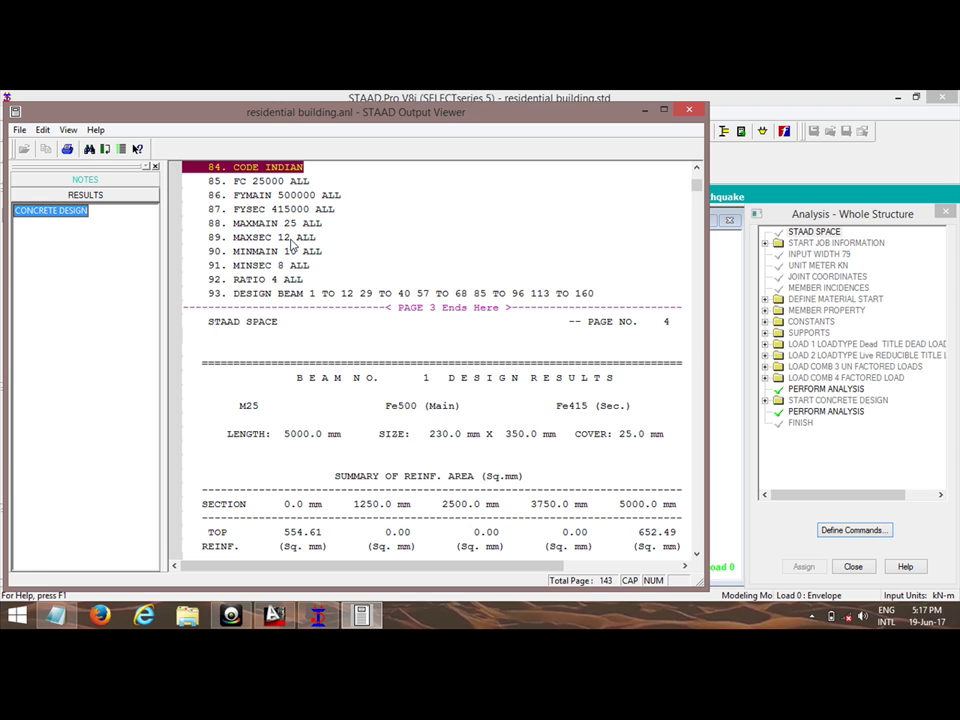
left_click(378, 331)
scroll(381, 332, "up", 3)
scroll(381, 333, "down", 6)
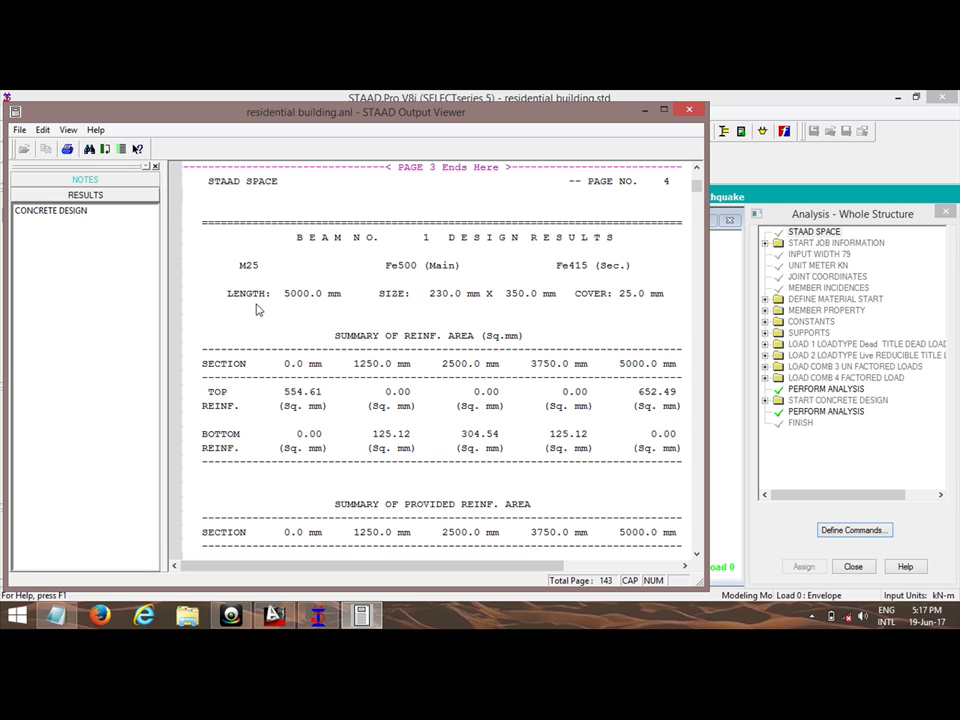
left_click_drag(463, 452, 457, 406)
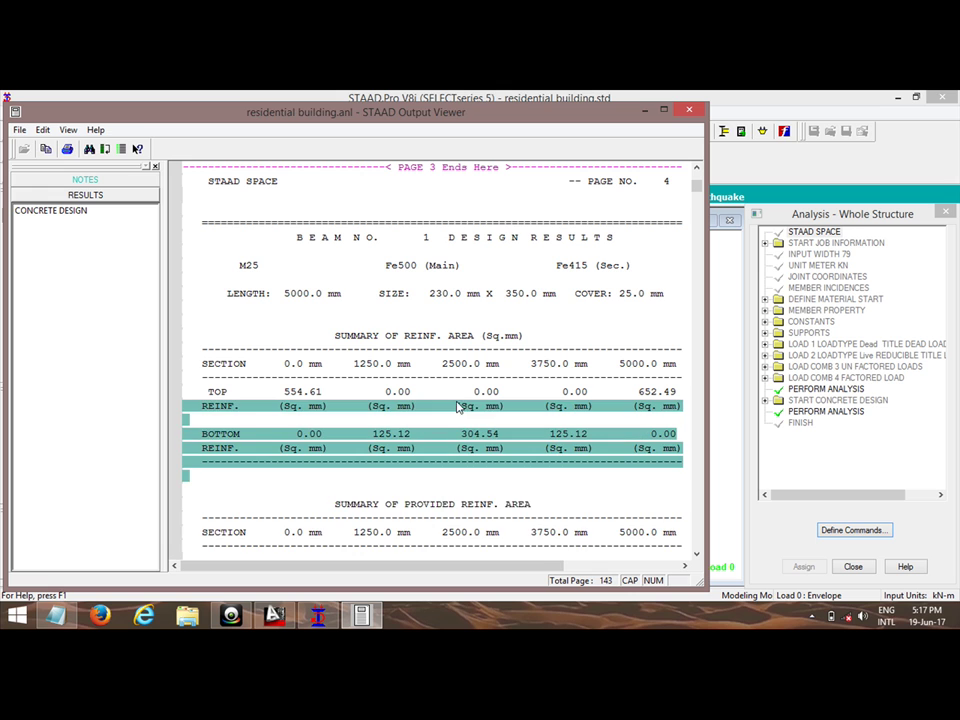
scroll(455, 413, "down", 8)
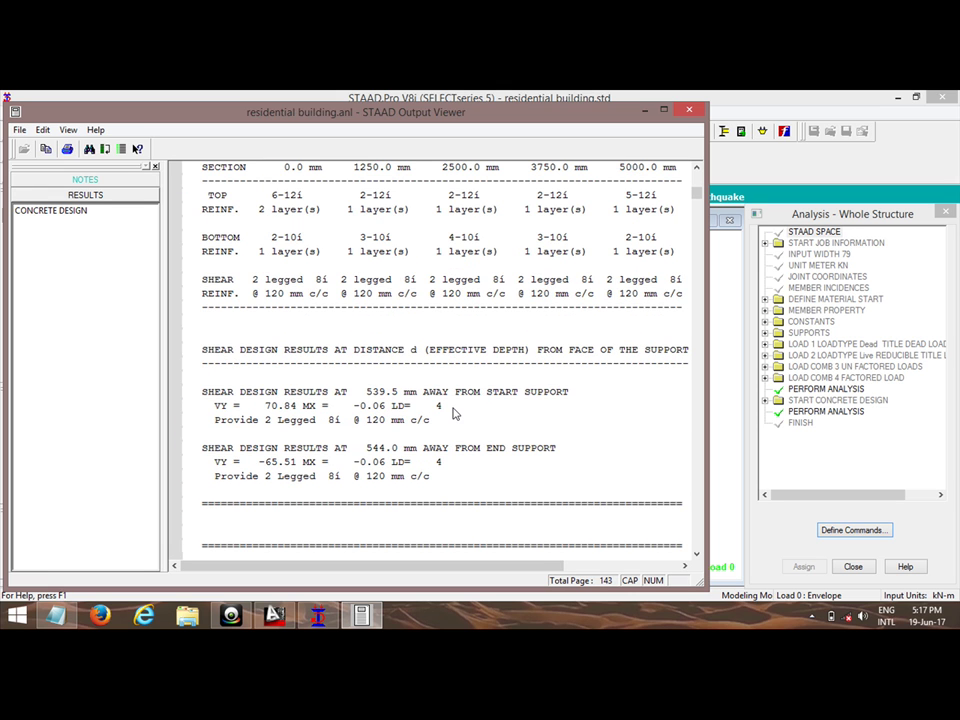
scroll(453, 410, "up", 1)
scroll(456, 407, "down", 11)
scroll(500, 400, "up", 1)
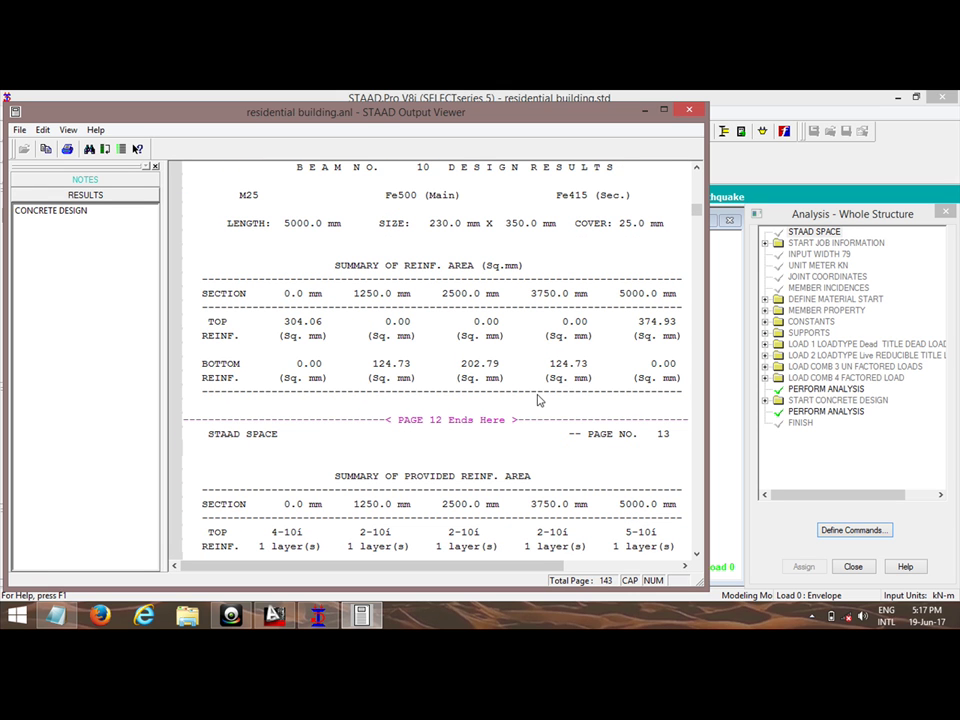
- Examine the column design results, checking required steel area, main and tie reinforcement, and section capacity
left_click_drag(697, 209, 700, 437)
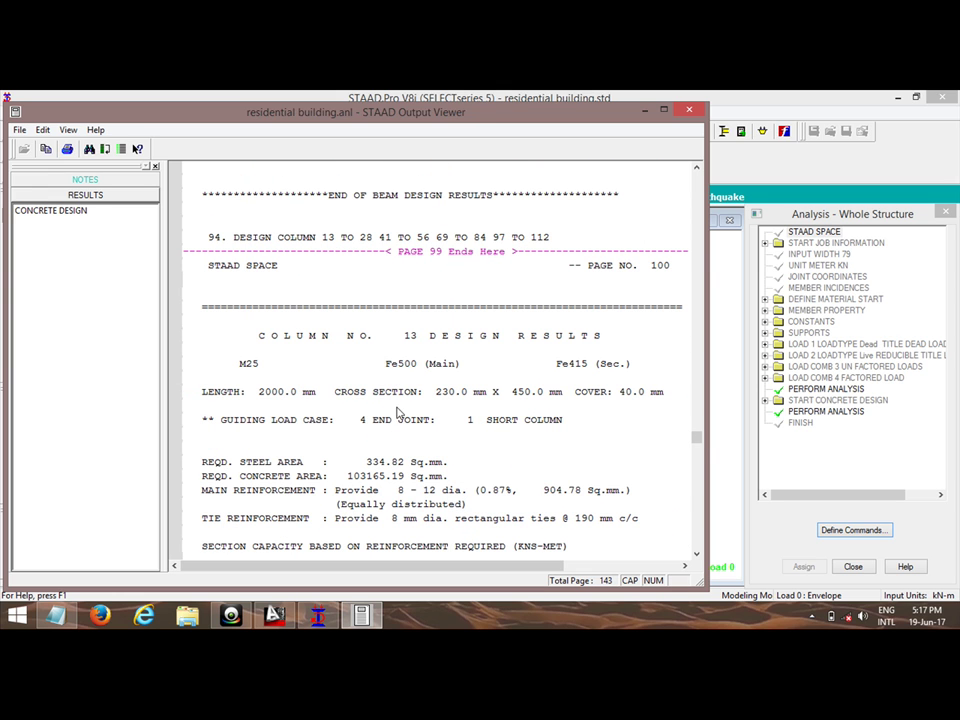
scroll(379, 437, "down", 3)
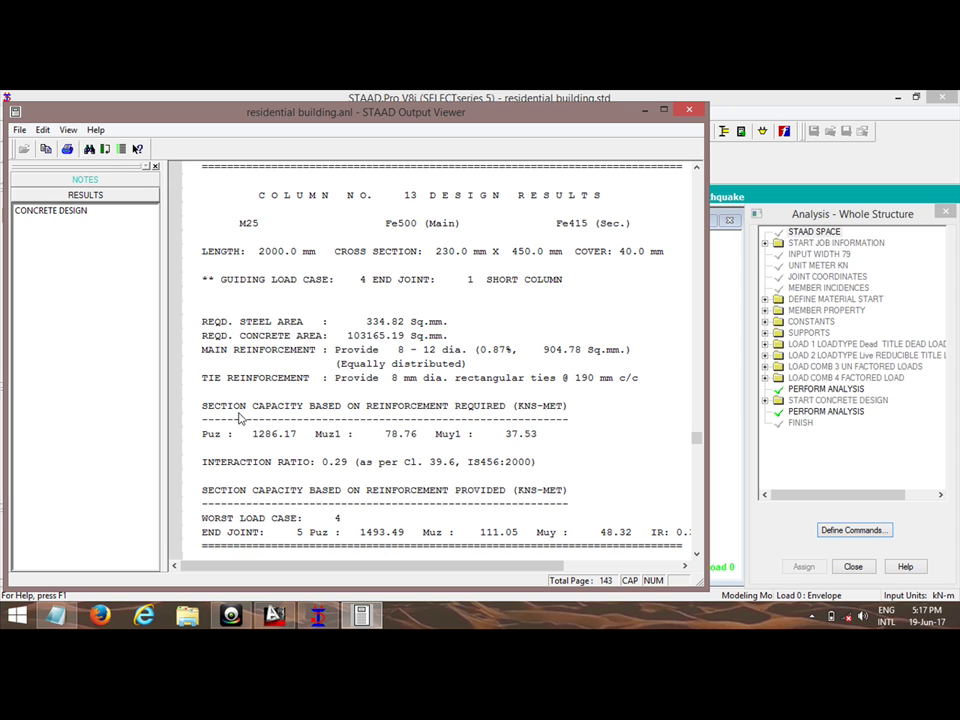
scroll(400, 440, "down", 3)
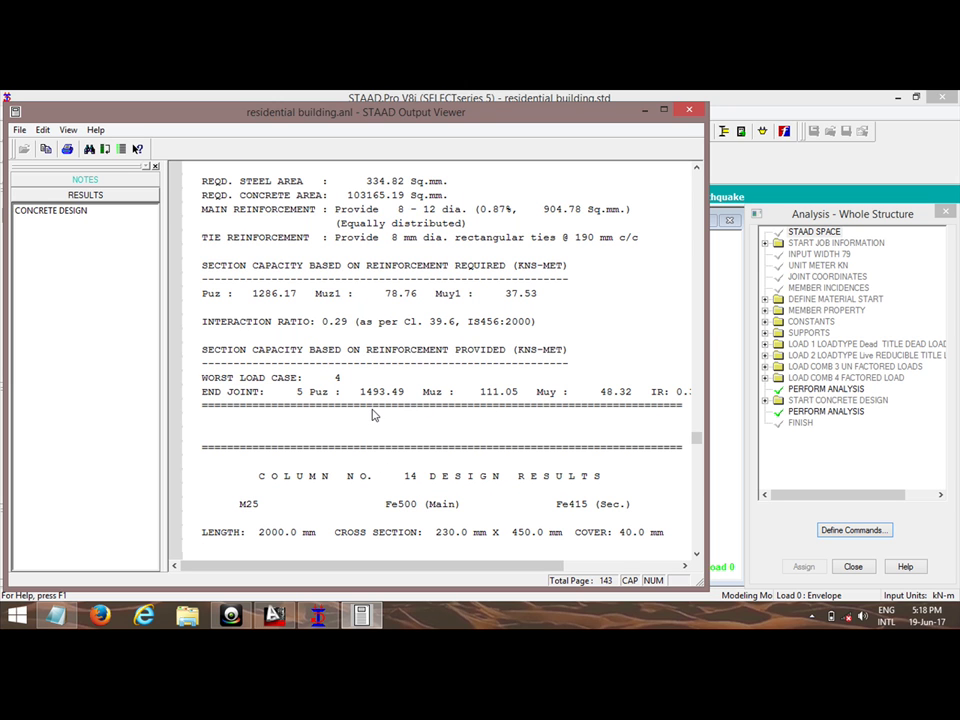
scroll(373, 415, "down", 3)
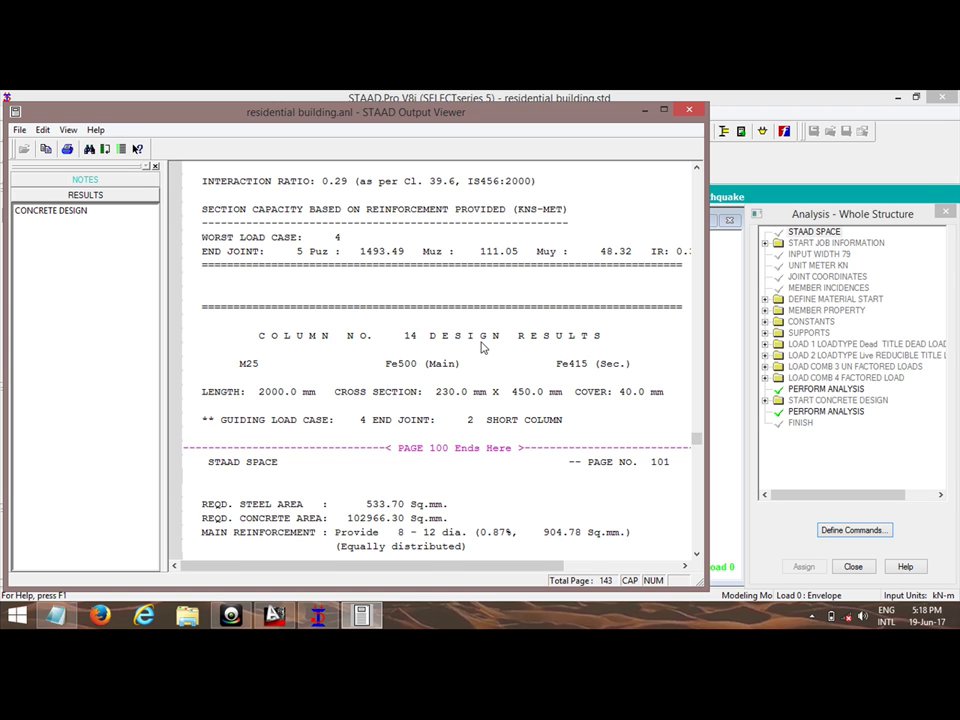
scroll(393, 385, "up", 3)
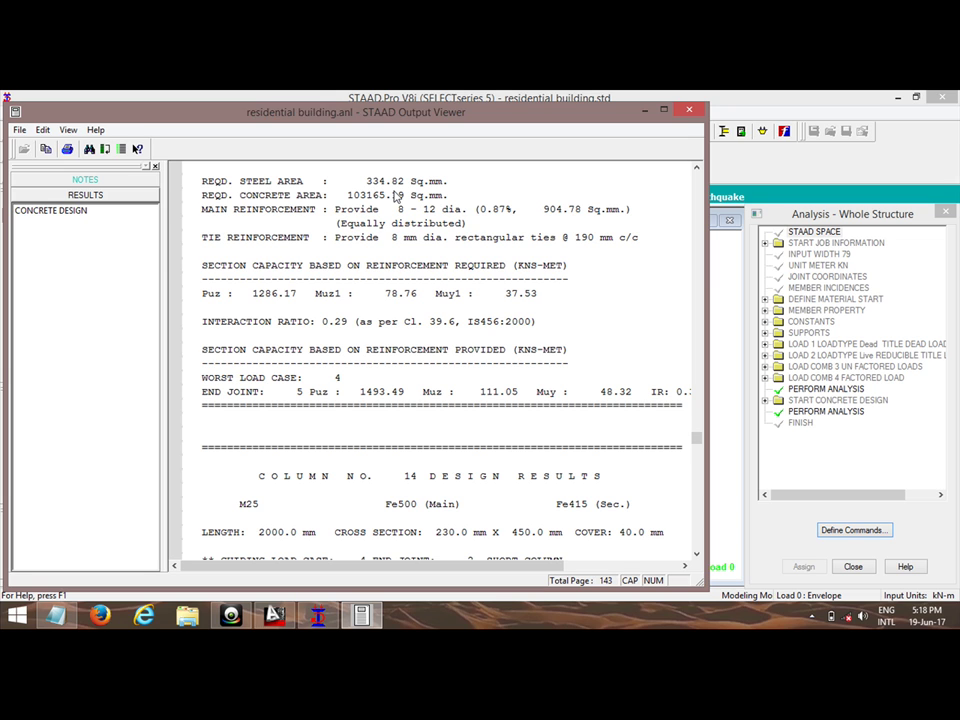
scroll(446, 242, "down", 12)
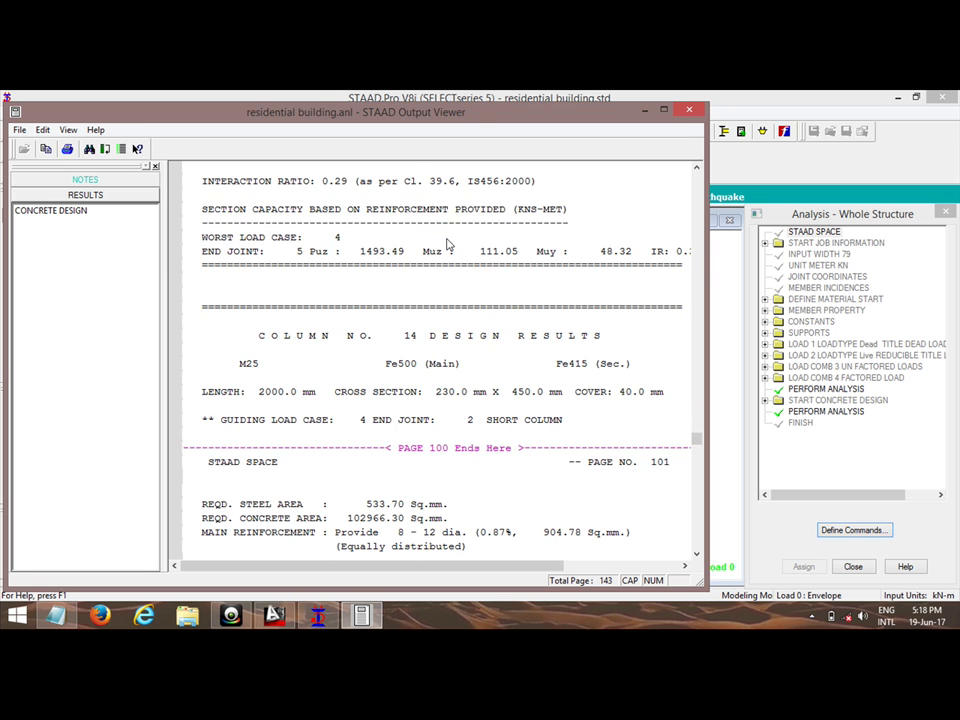
scroll(446, 248, "down", 12)
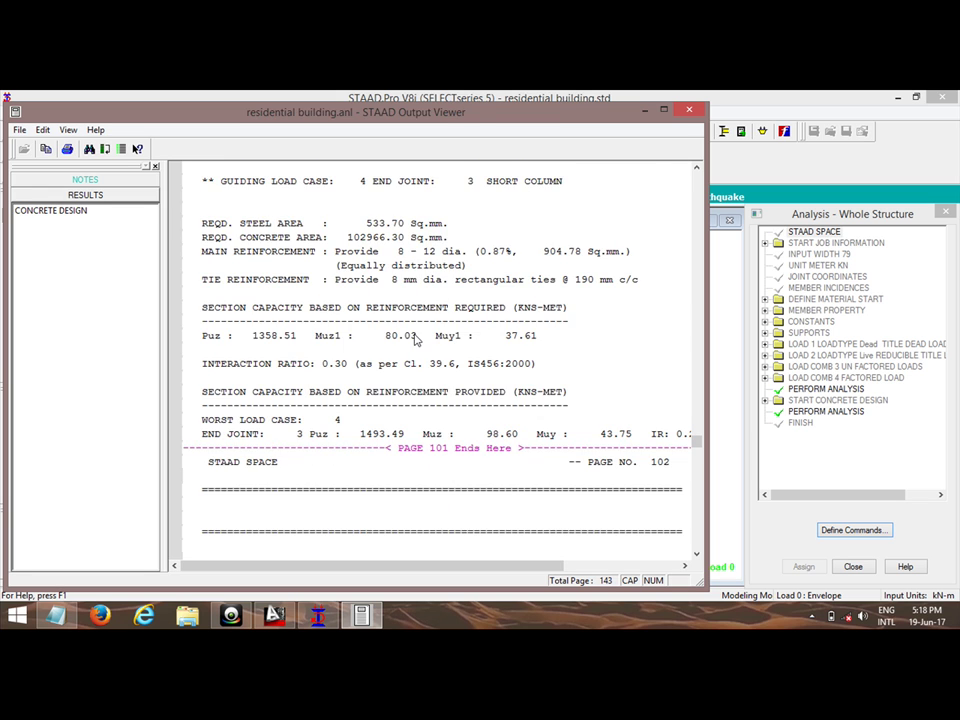
scroll(410, 340, "down", 15)
scroll(414, 345, "down", 20)
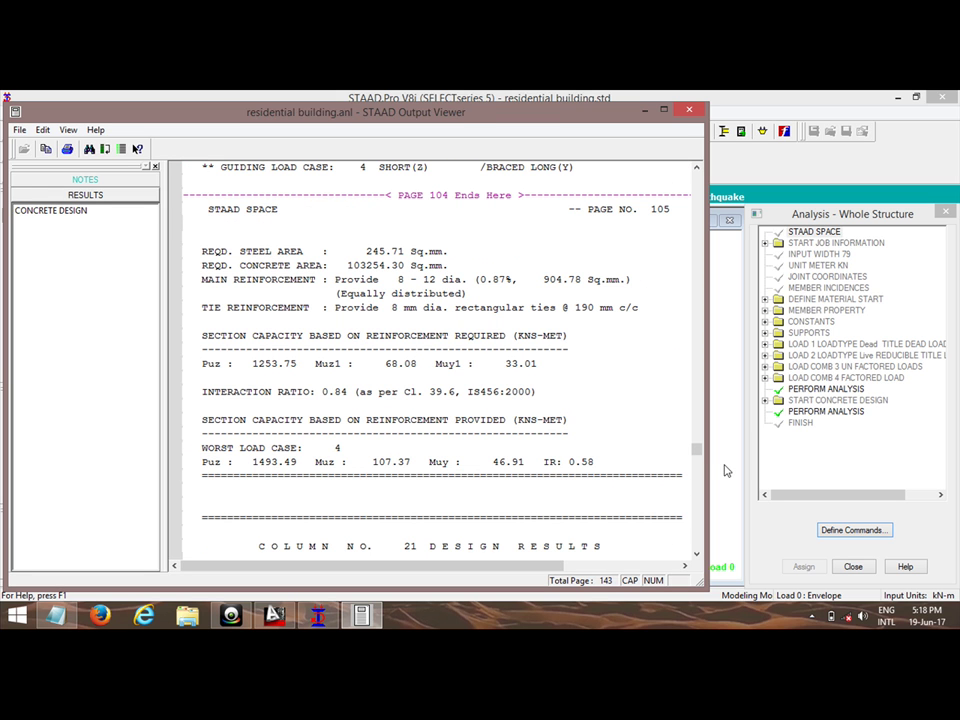
- Review the concrete take-off at the end of the output for concrete volume and reinforcement weight by bar diameter
left_click_drag(700, 455, 709, 544)
scroll(532, 358, "up", 4)
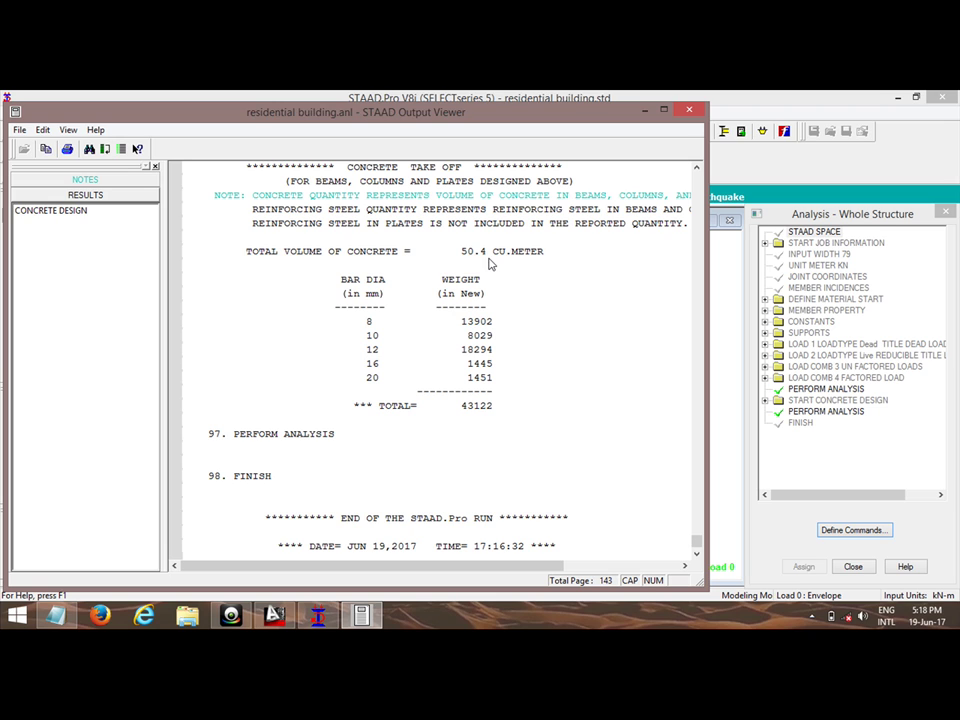
scroll(446, 266, "up", 3)
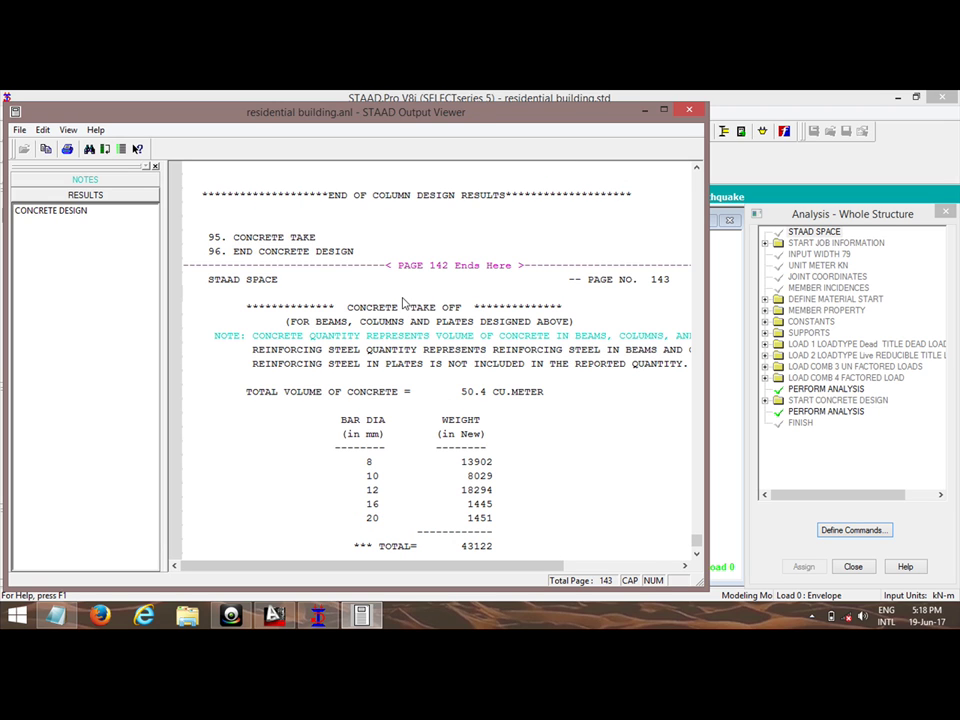